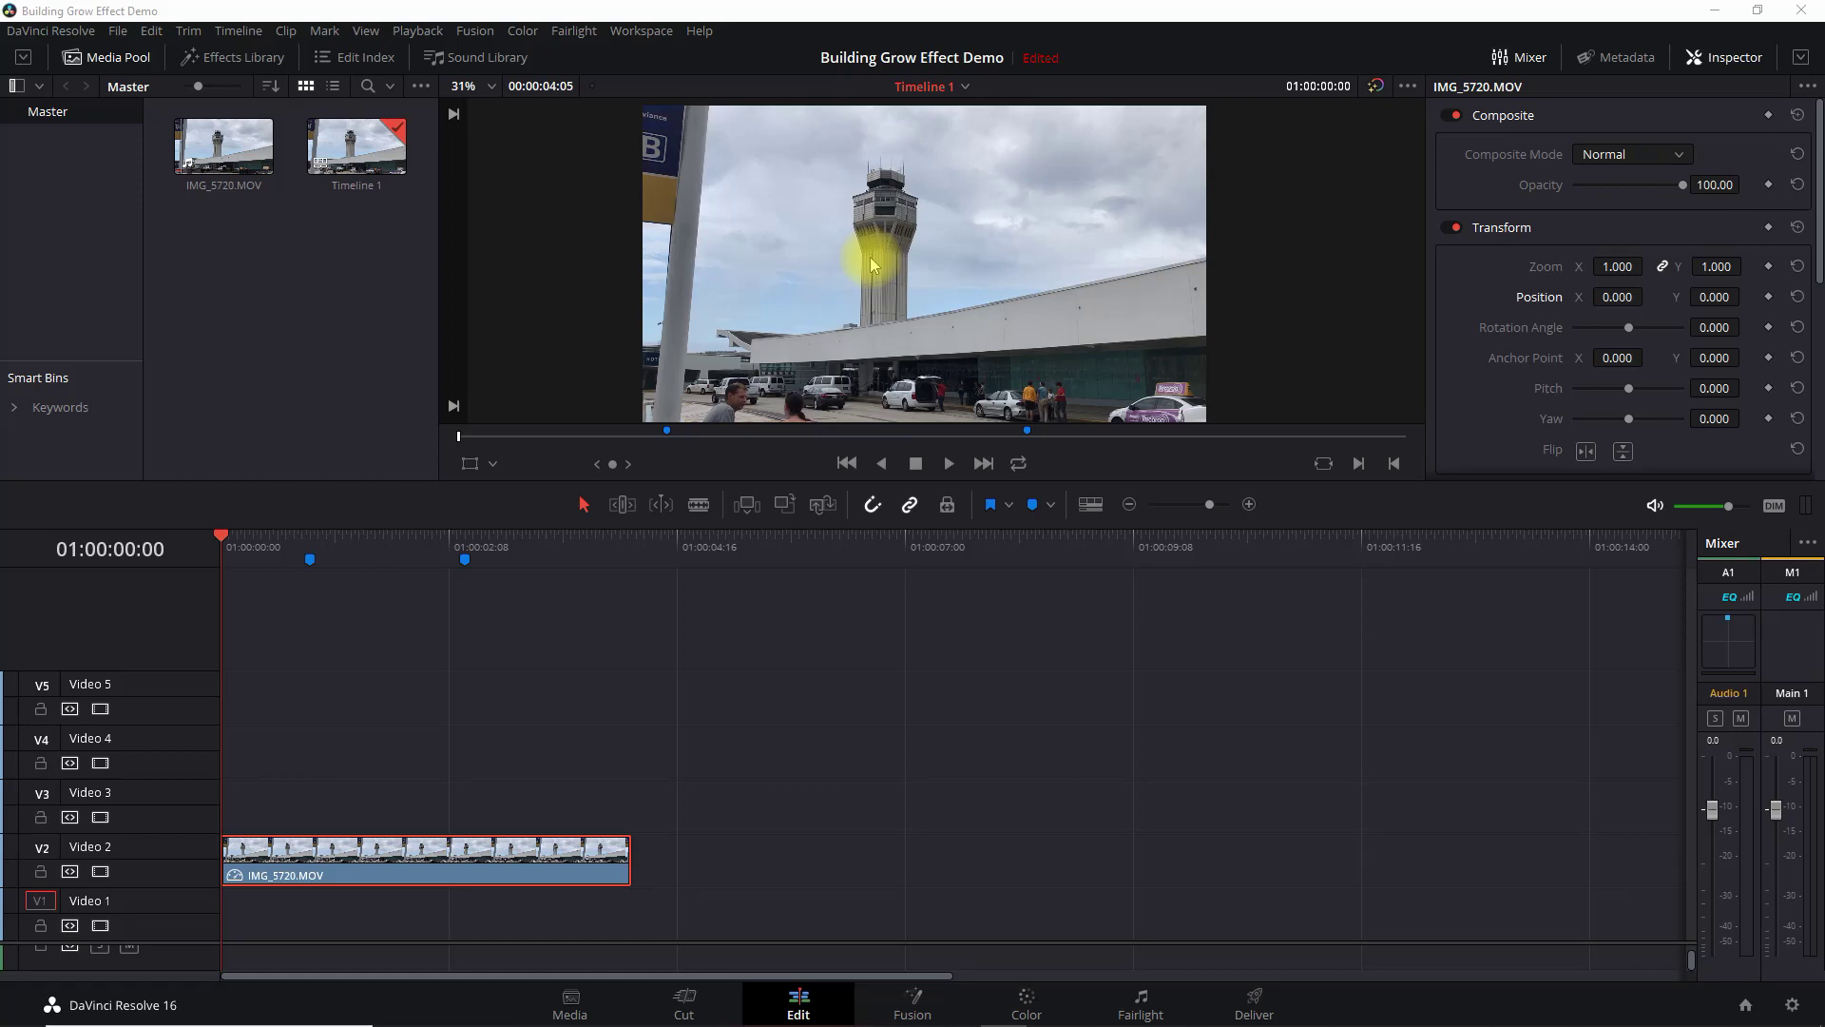
Scale the clip to 1.140, position it at X -129, Y 77, and preview playback.
left_click_drag(1617, 266, 1507, 277)
left_click_drag(1703, 293, 1770, 297)
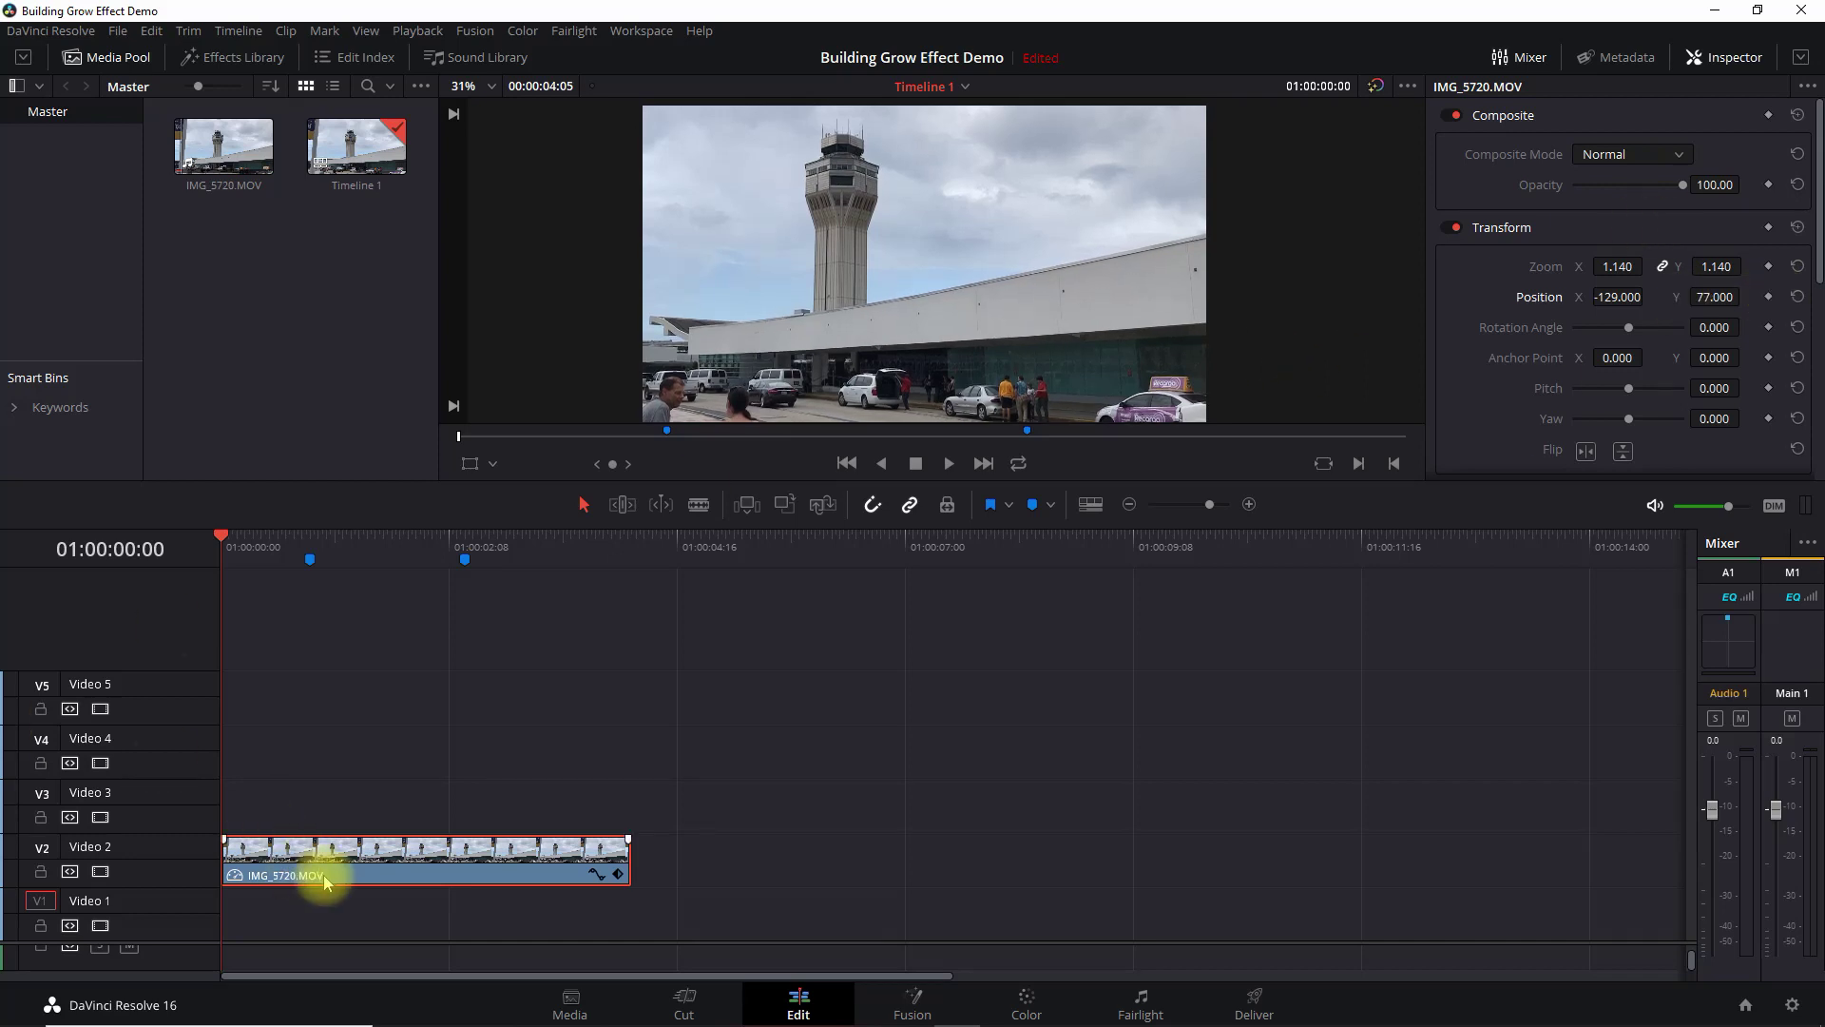
key("space")
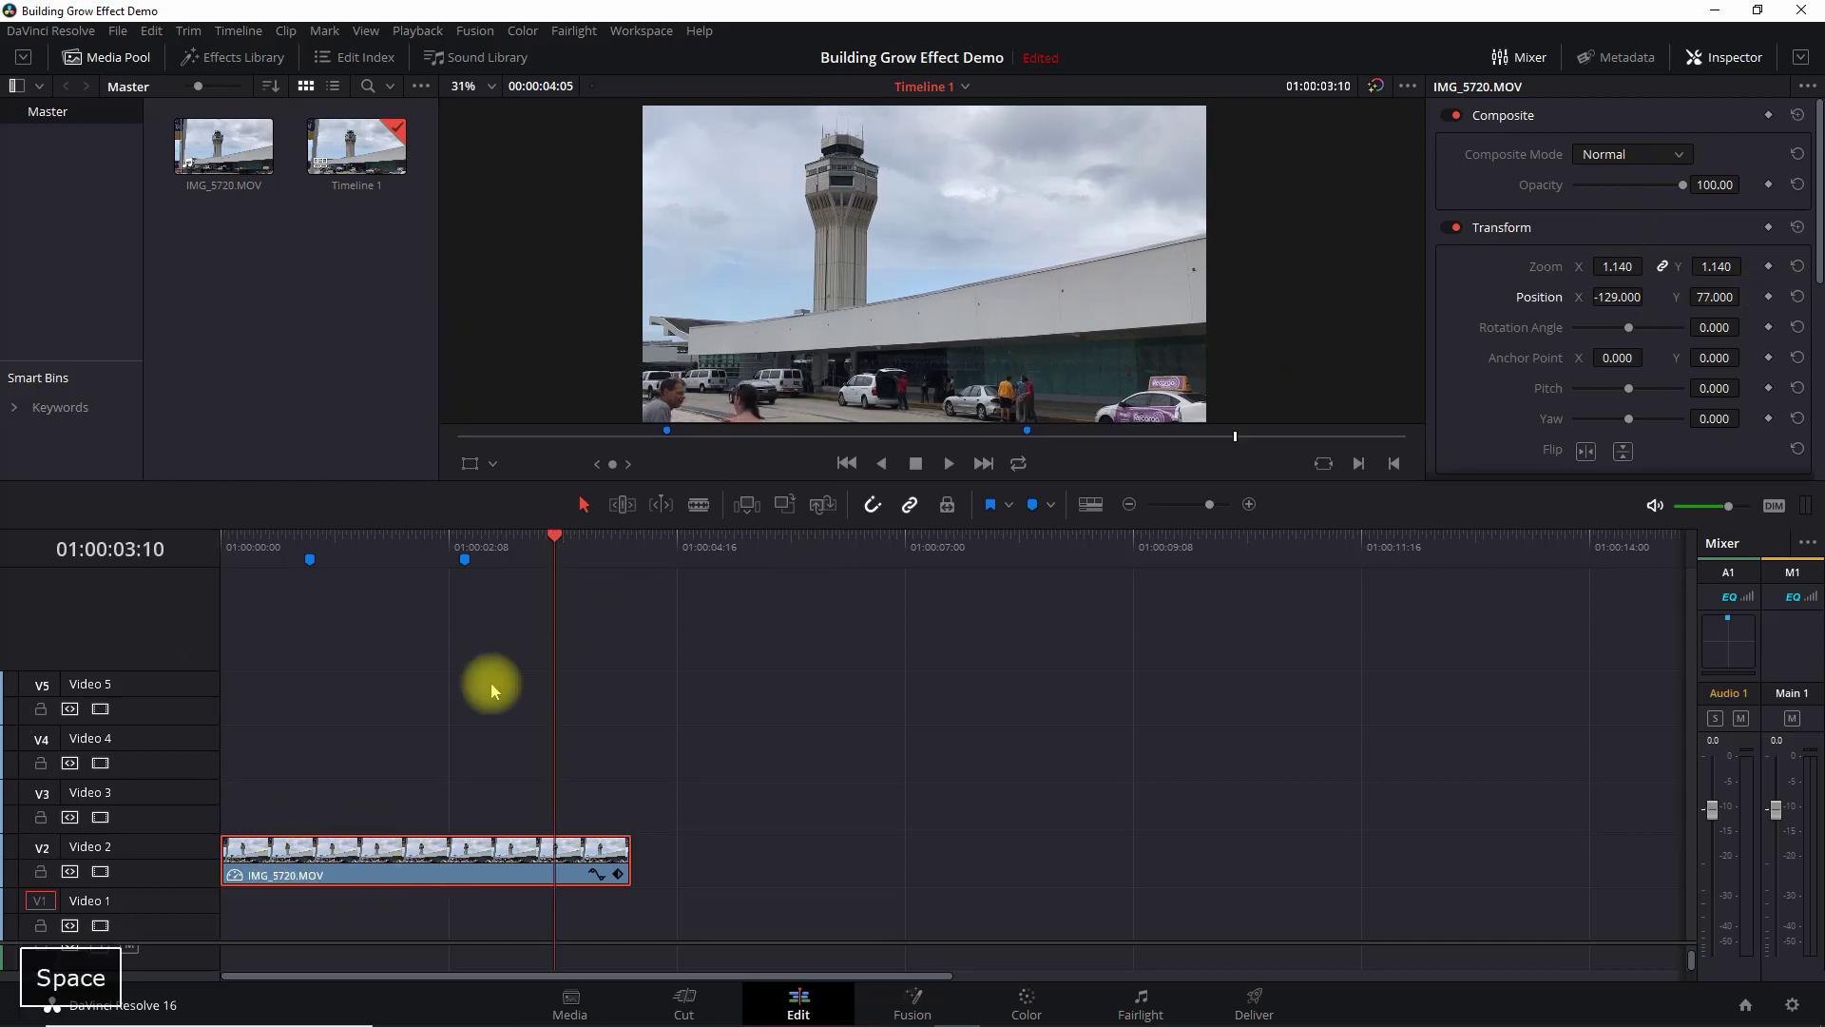
scroll(1679, 380, "down", 5)
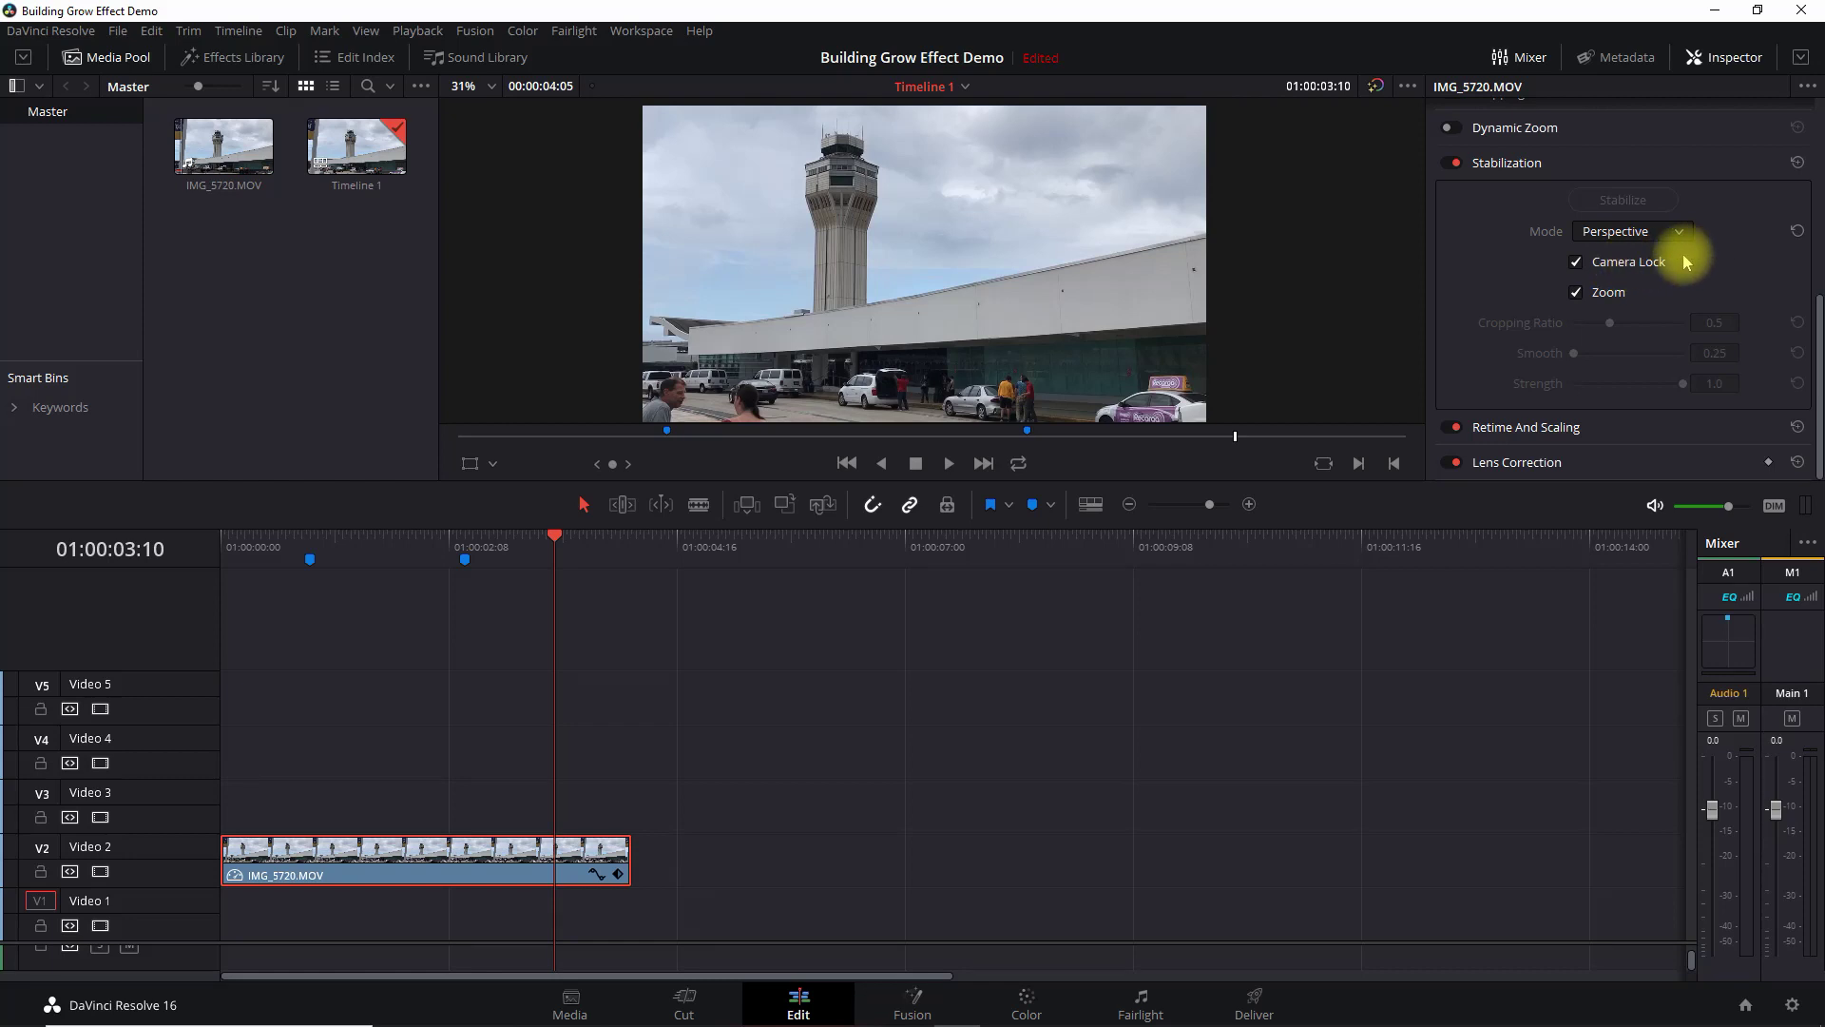
scroll(1686, 263, "up", 10)
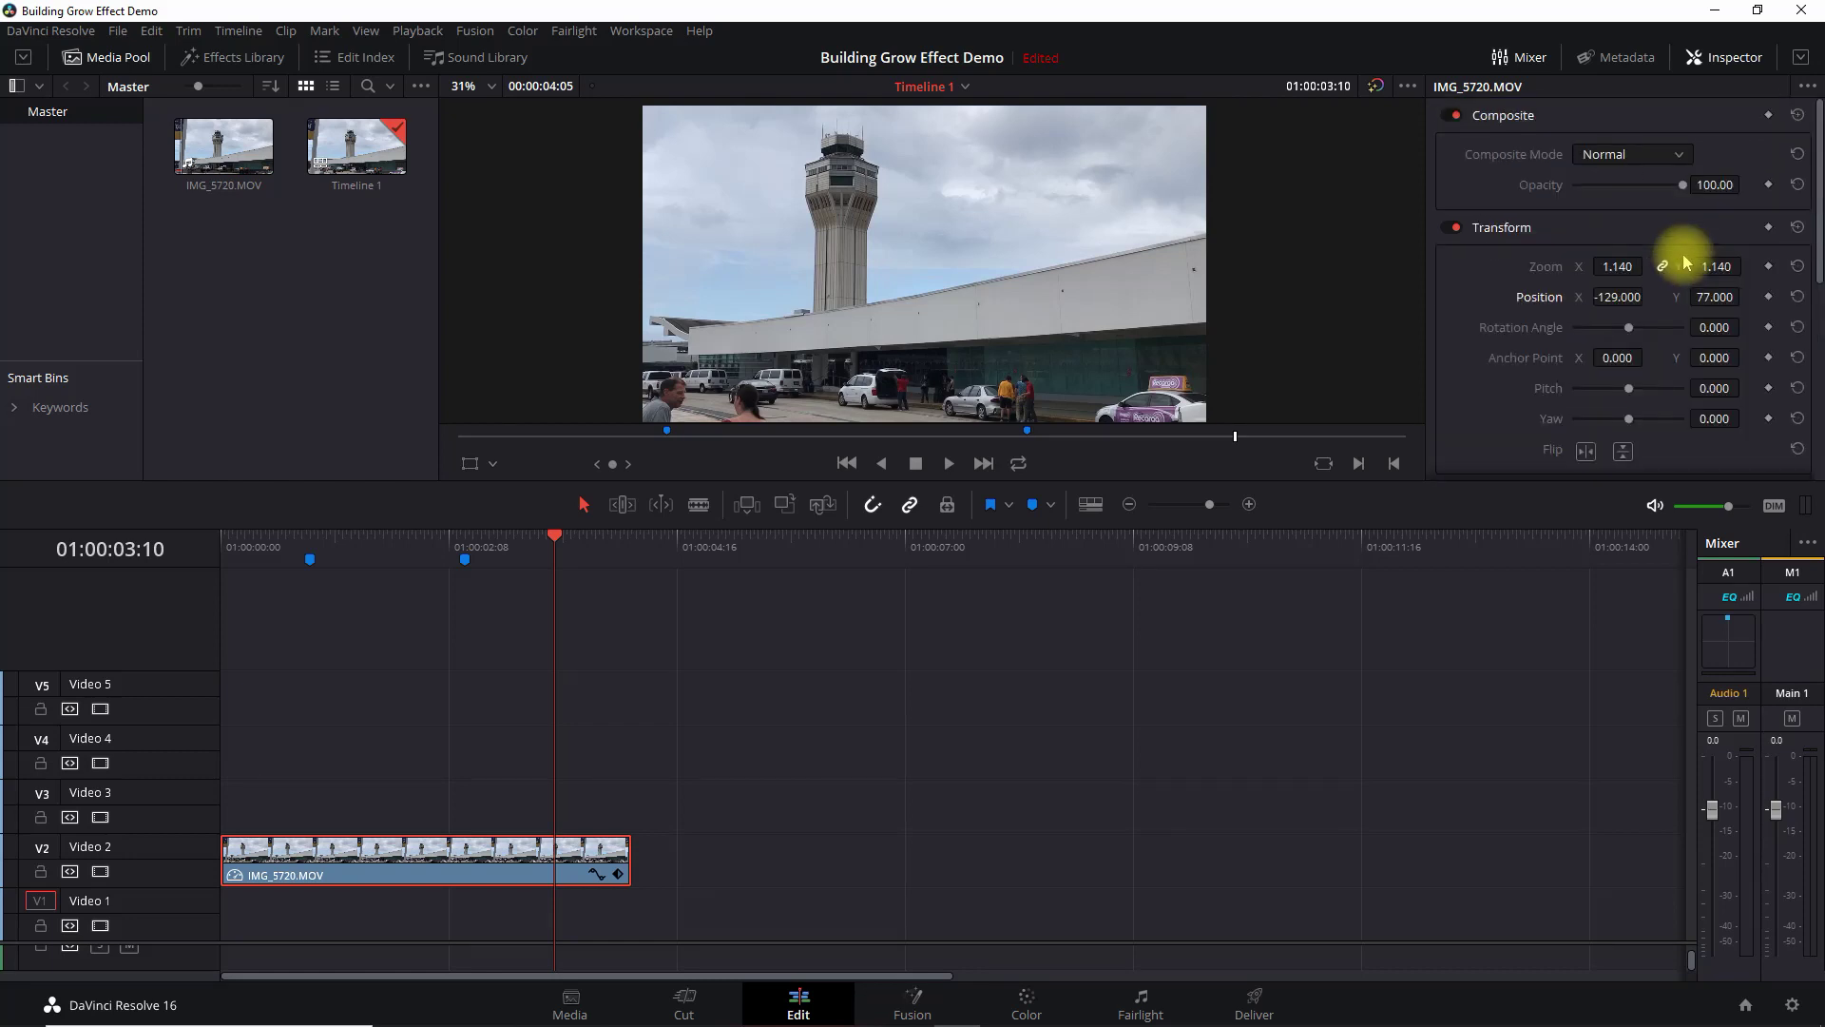
scroll(1686, 262, "down", 10)
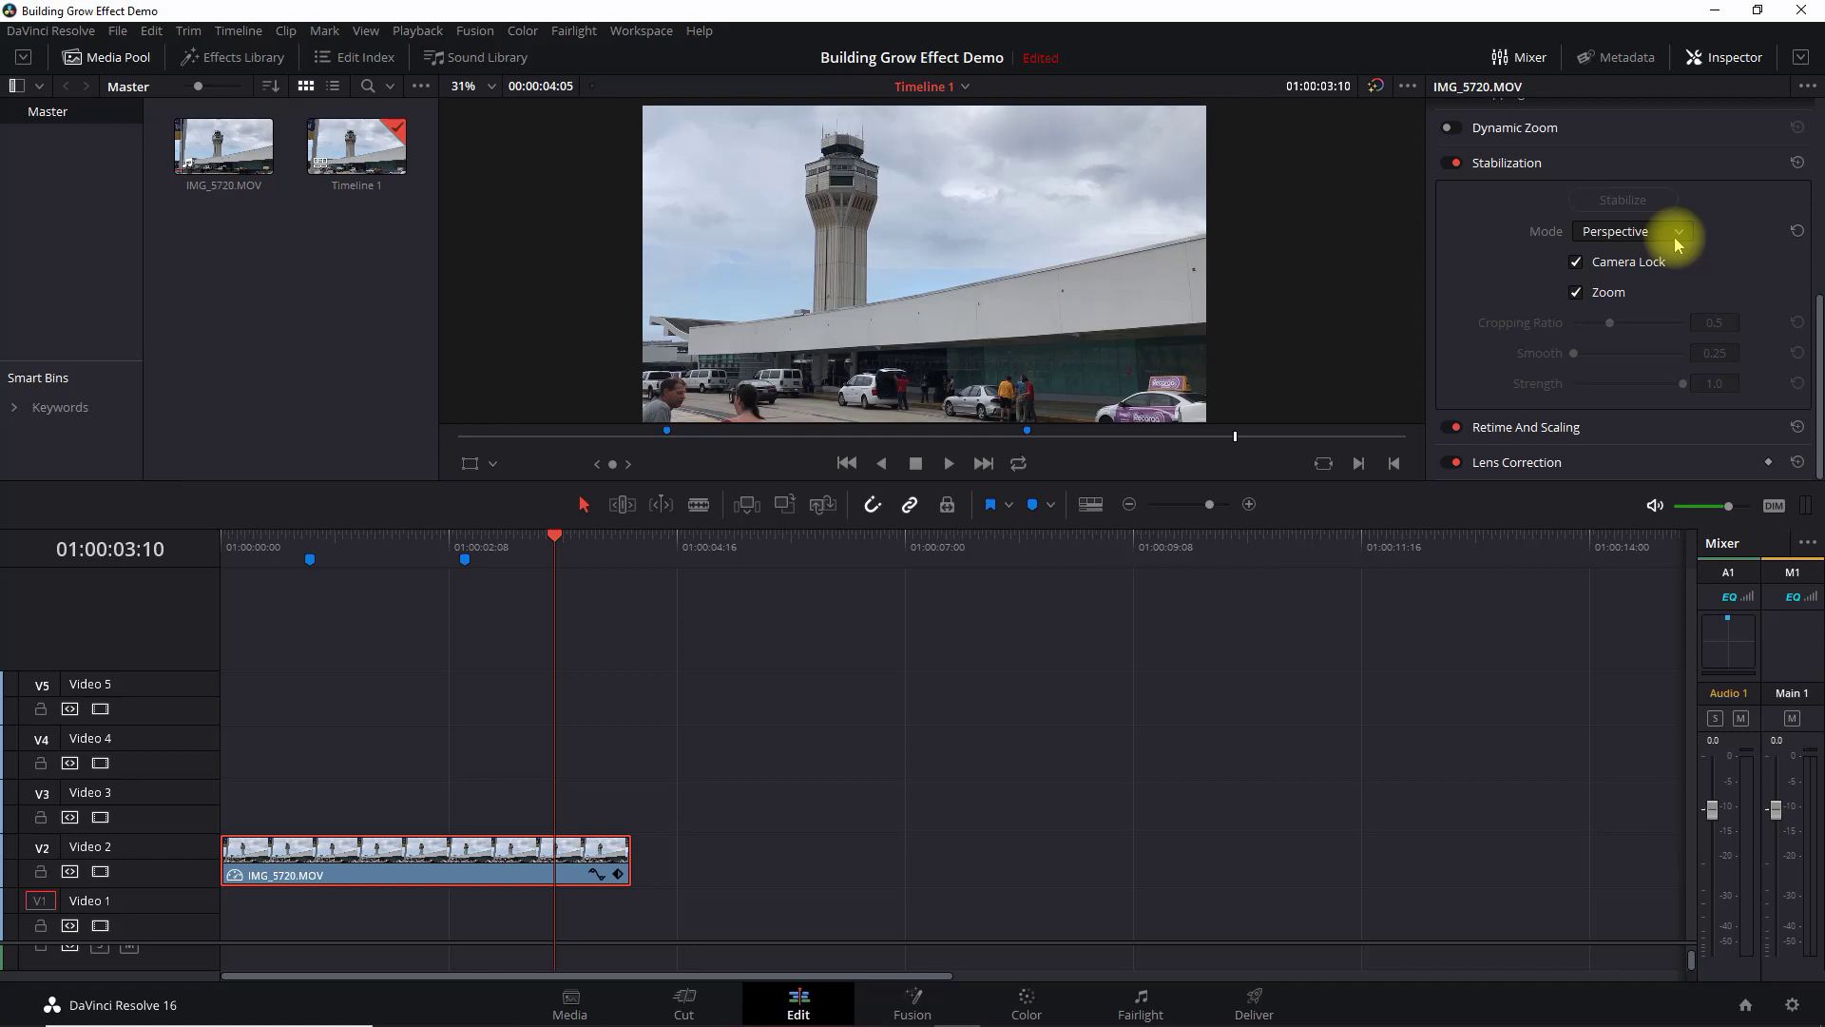
scroll(1678, 245, "up", 10)
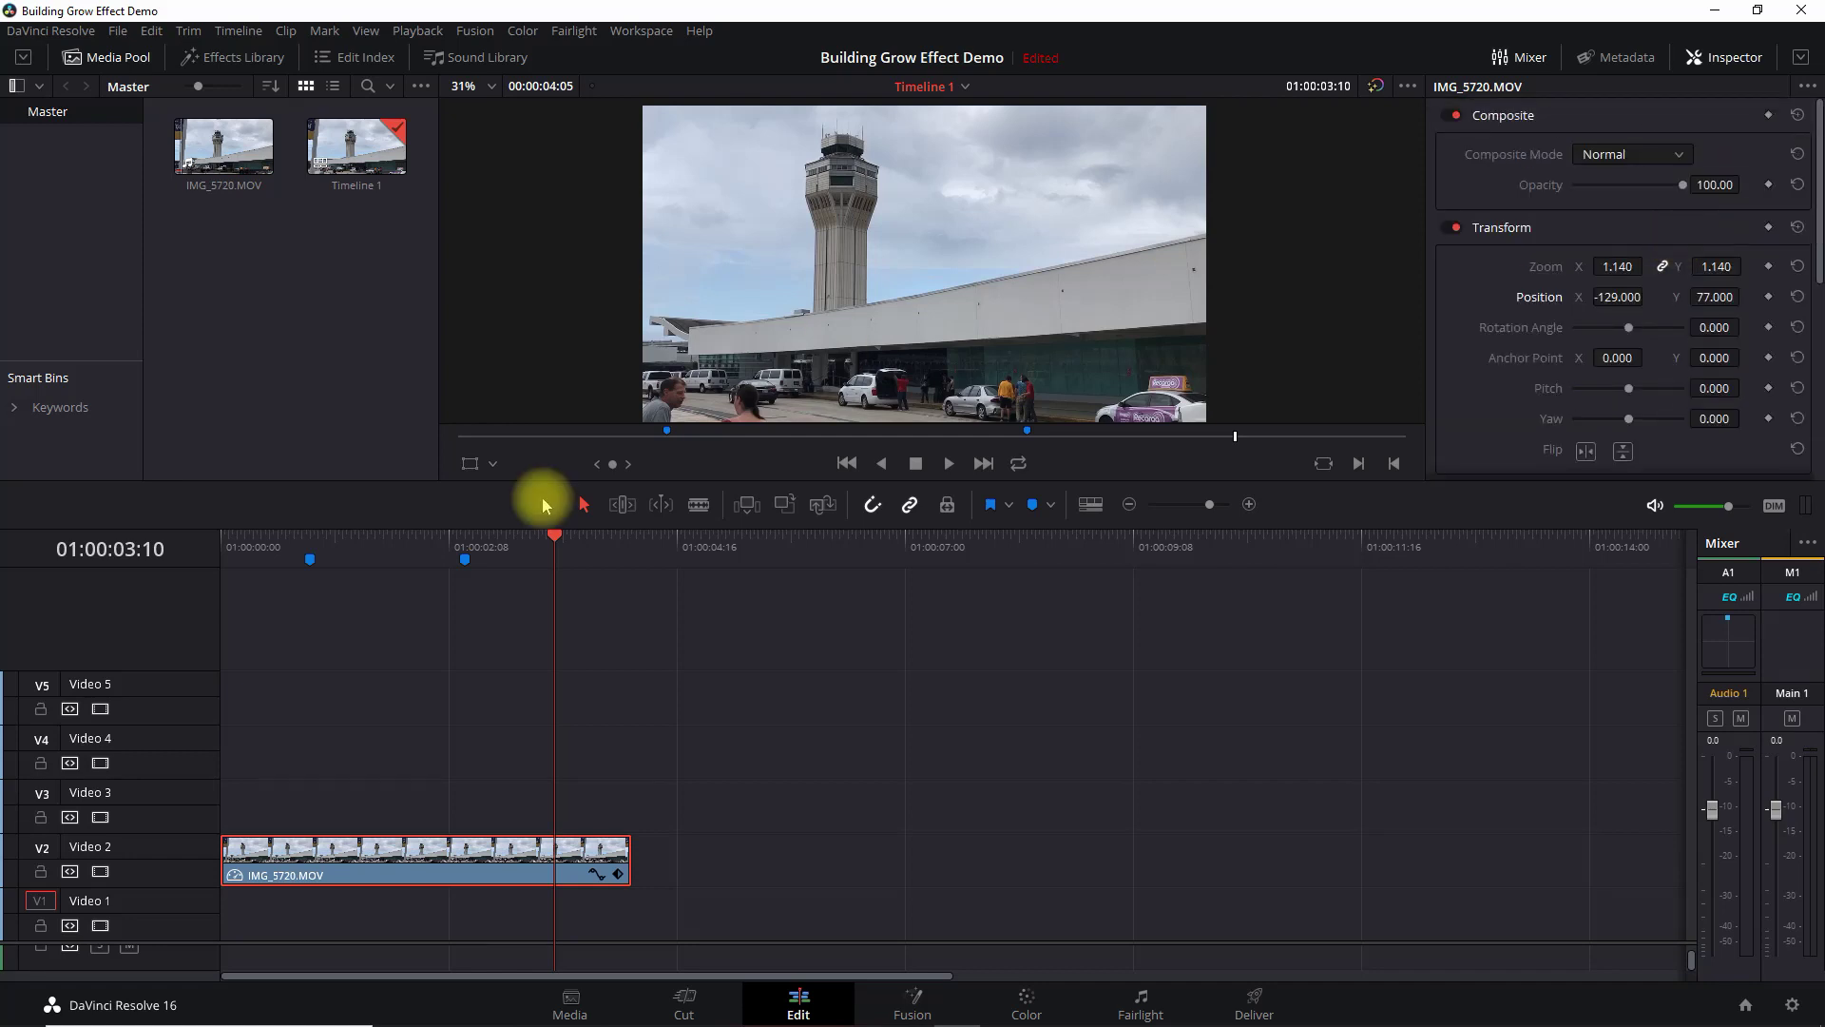
On the Color page, re-enable the Blow out sky node, then select the Mask out Tower node.
left_click(1028, 1005)
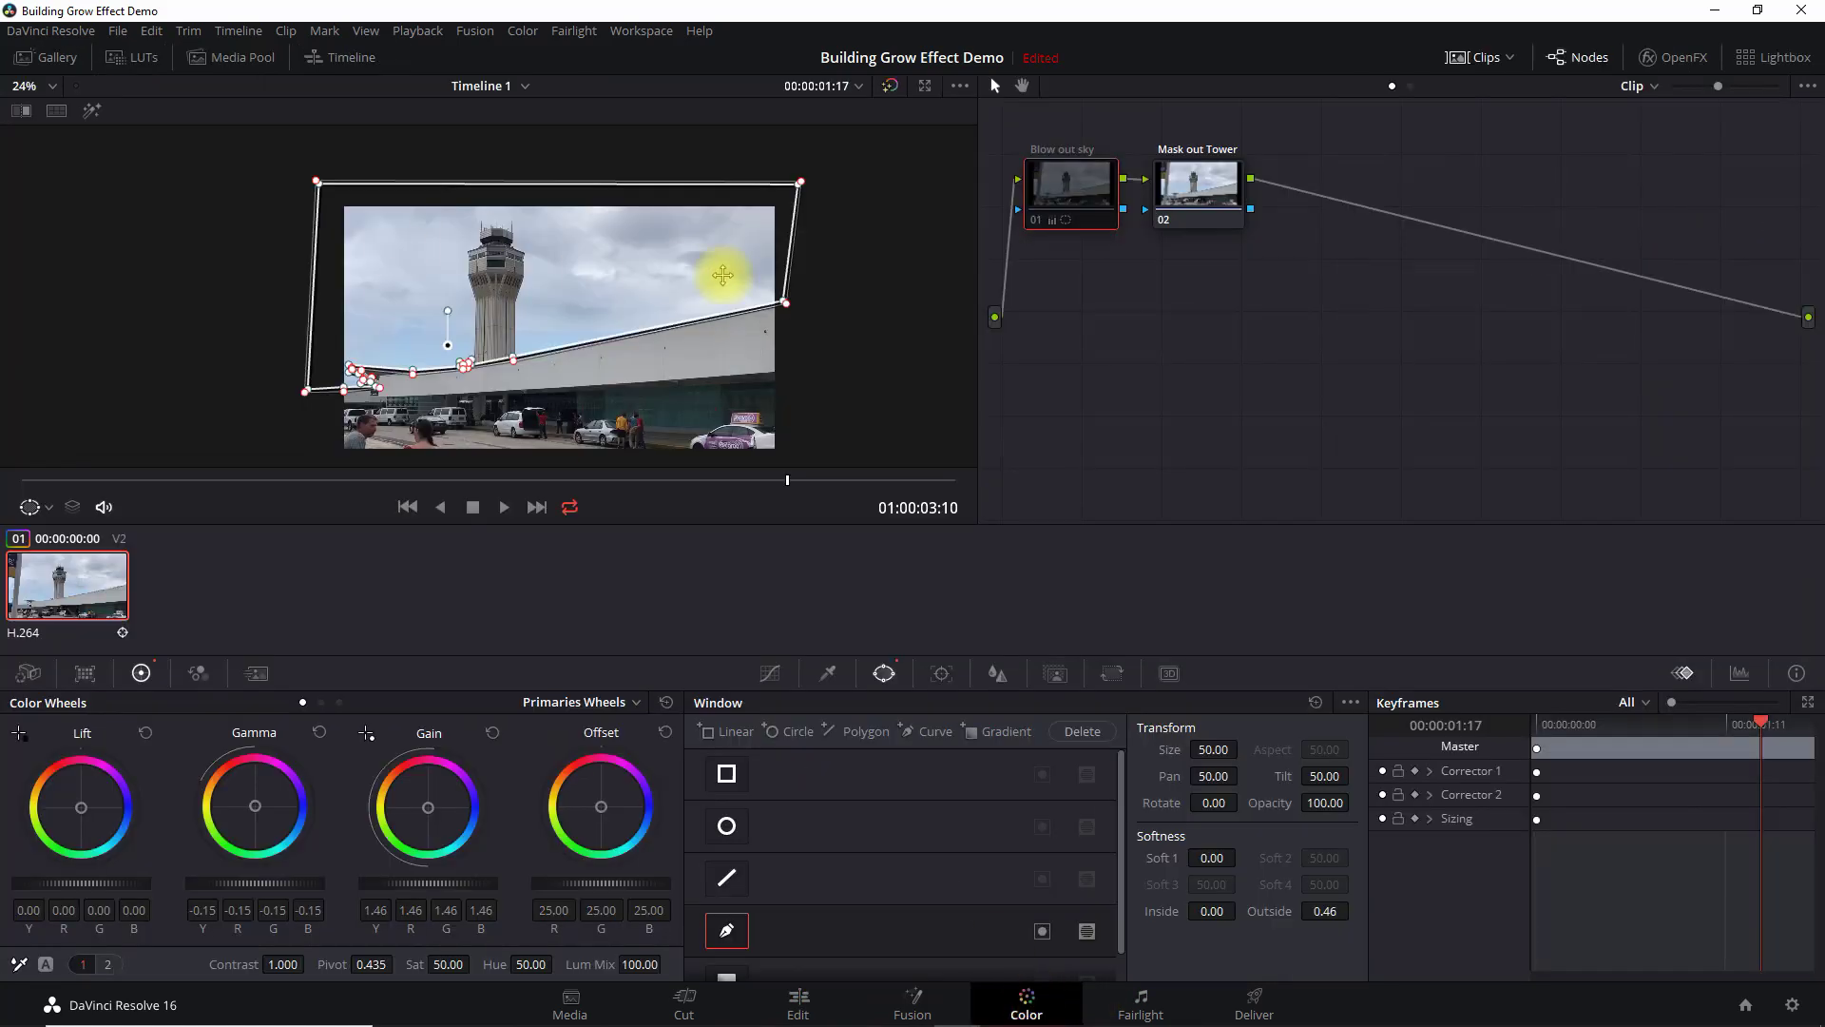
left_click(1068, 195)
right_click(1068, 195)
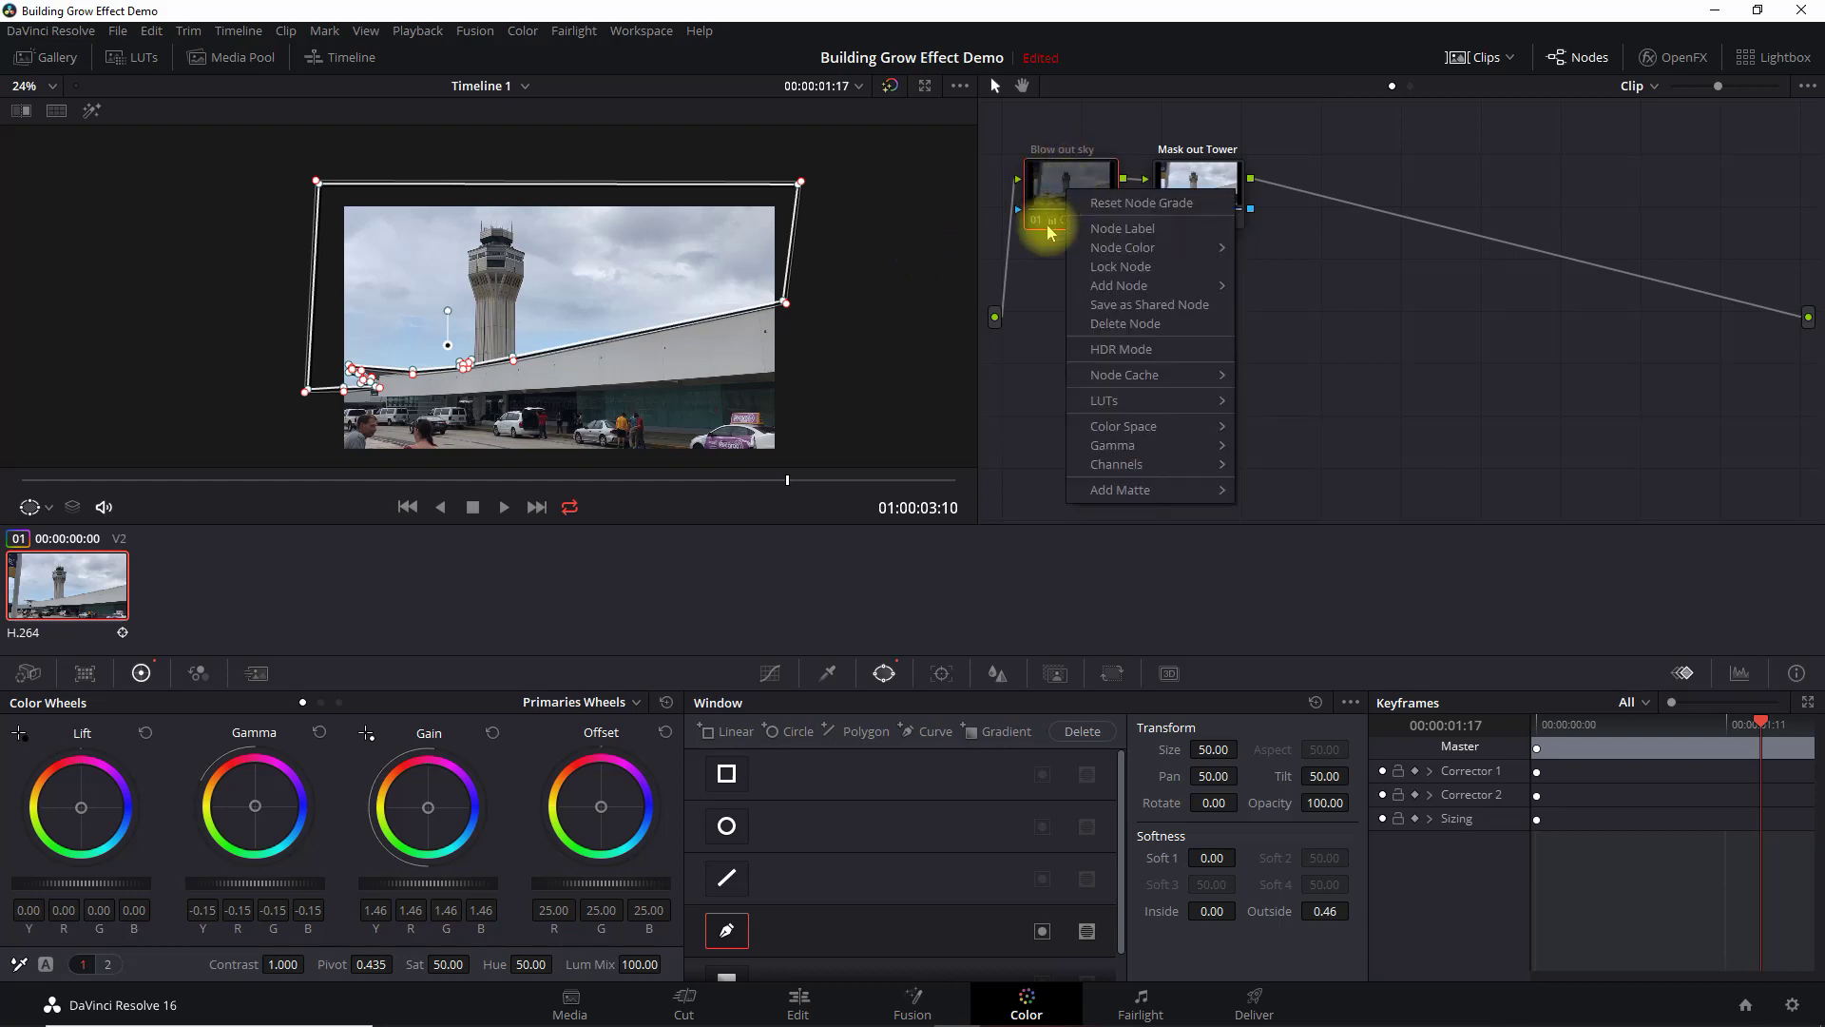
left_click(1038, 226)
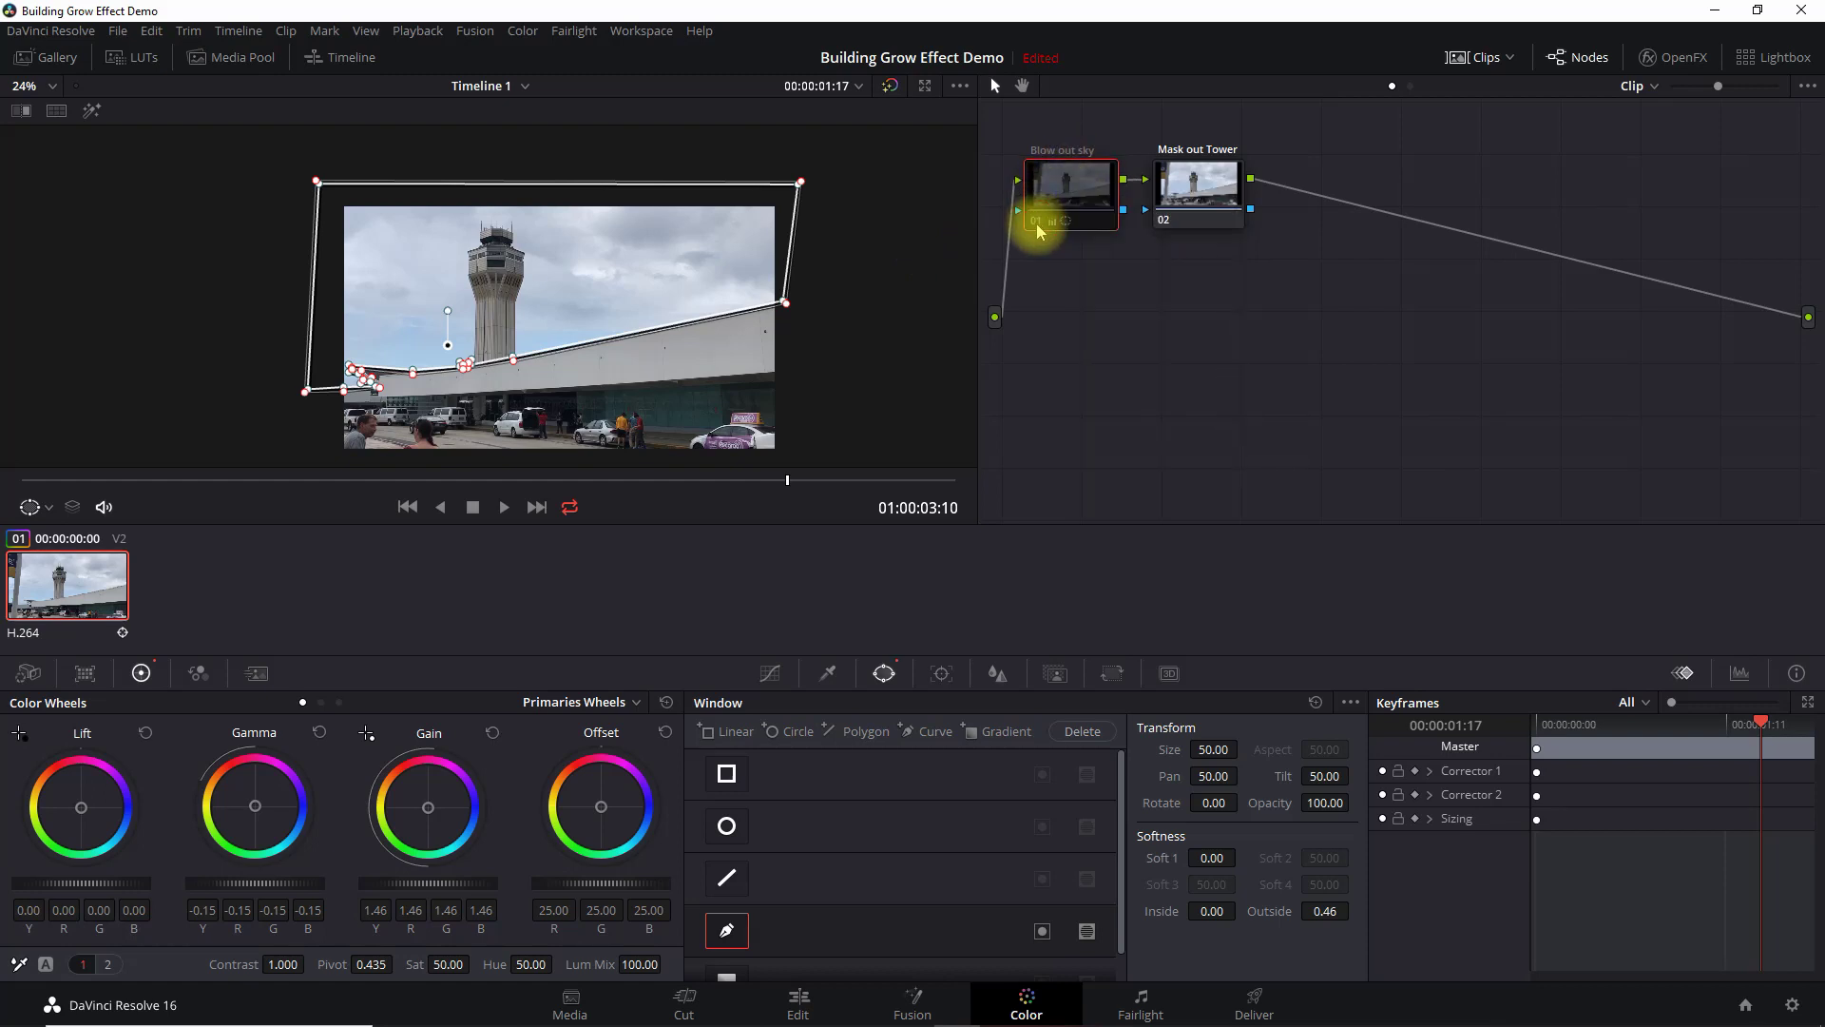
left_click(1041, 221)
left_click(1039, 221)
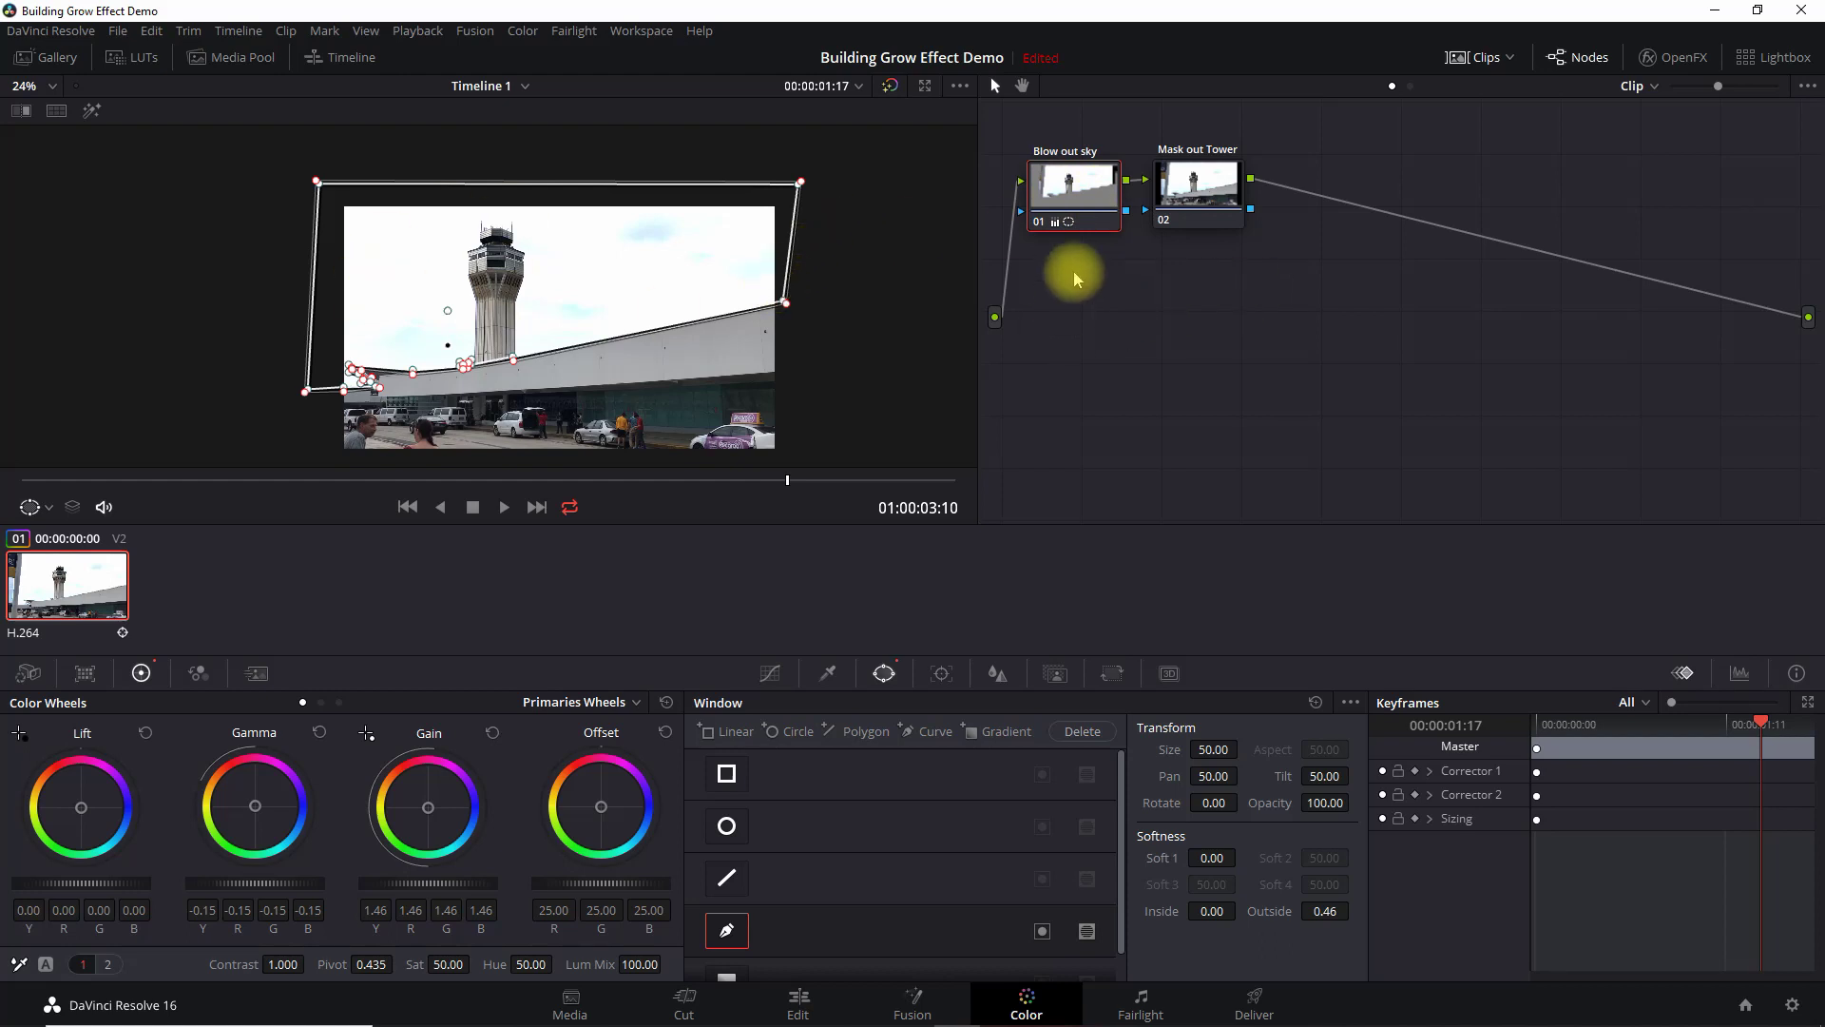
left_click(1187, 185)
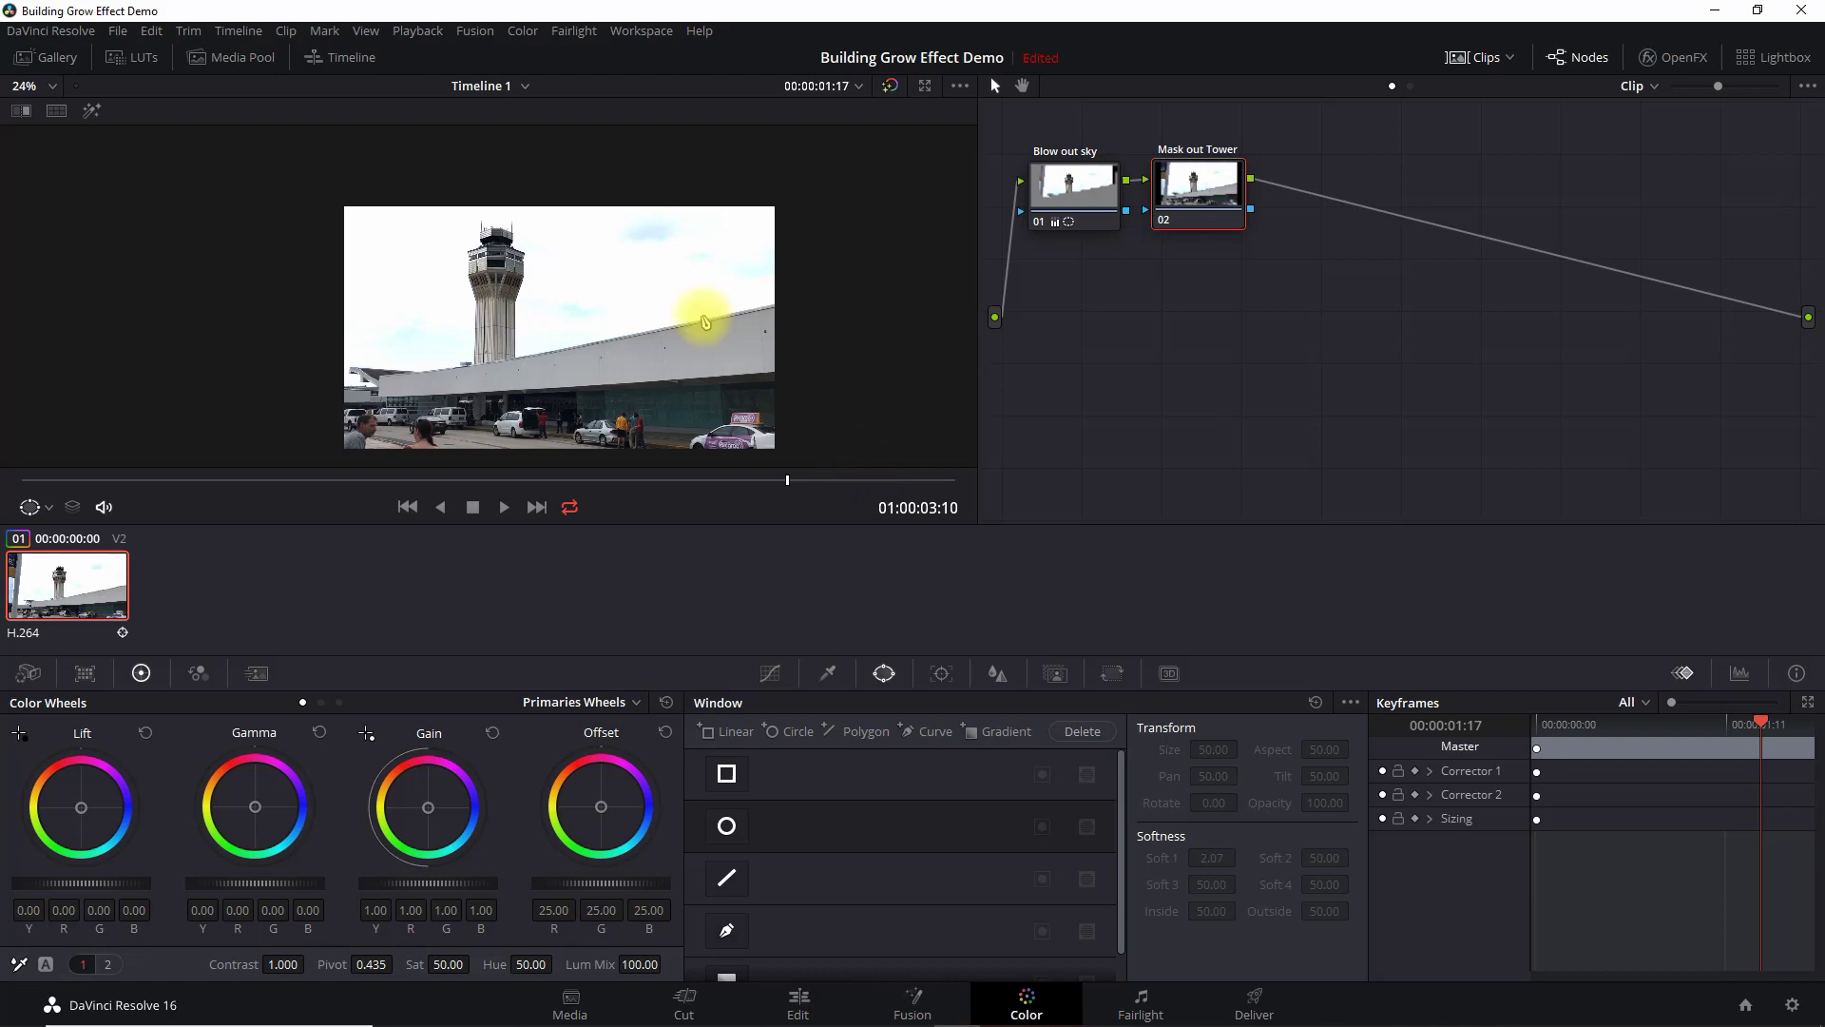
Draw a closed curve mask tracing the control tower's outline on the Mask out Tower node.
scroll(590, 323, "up", 2)
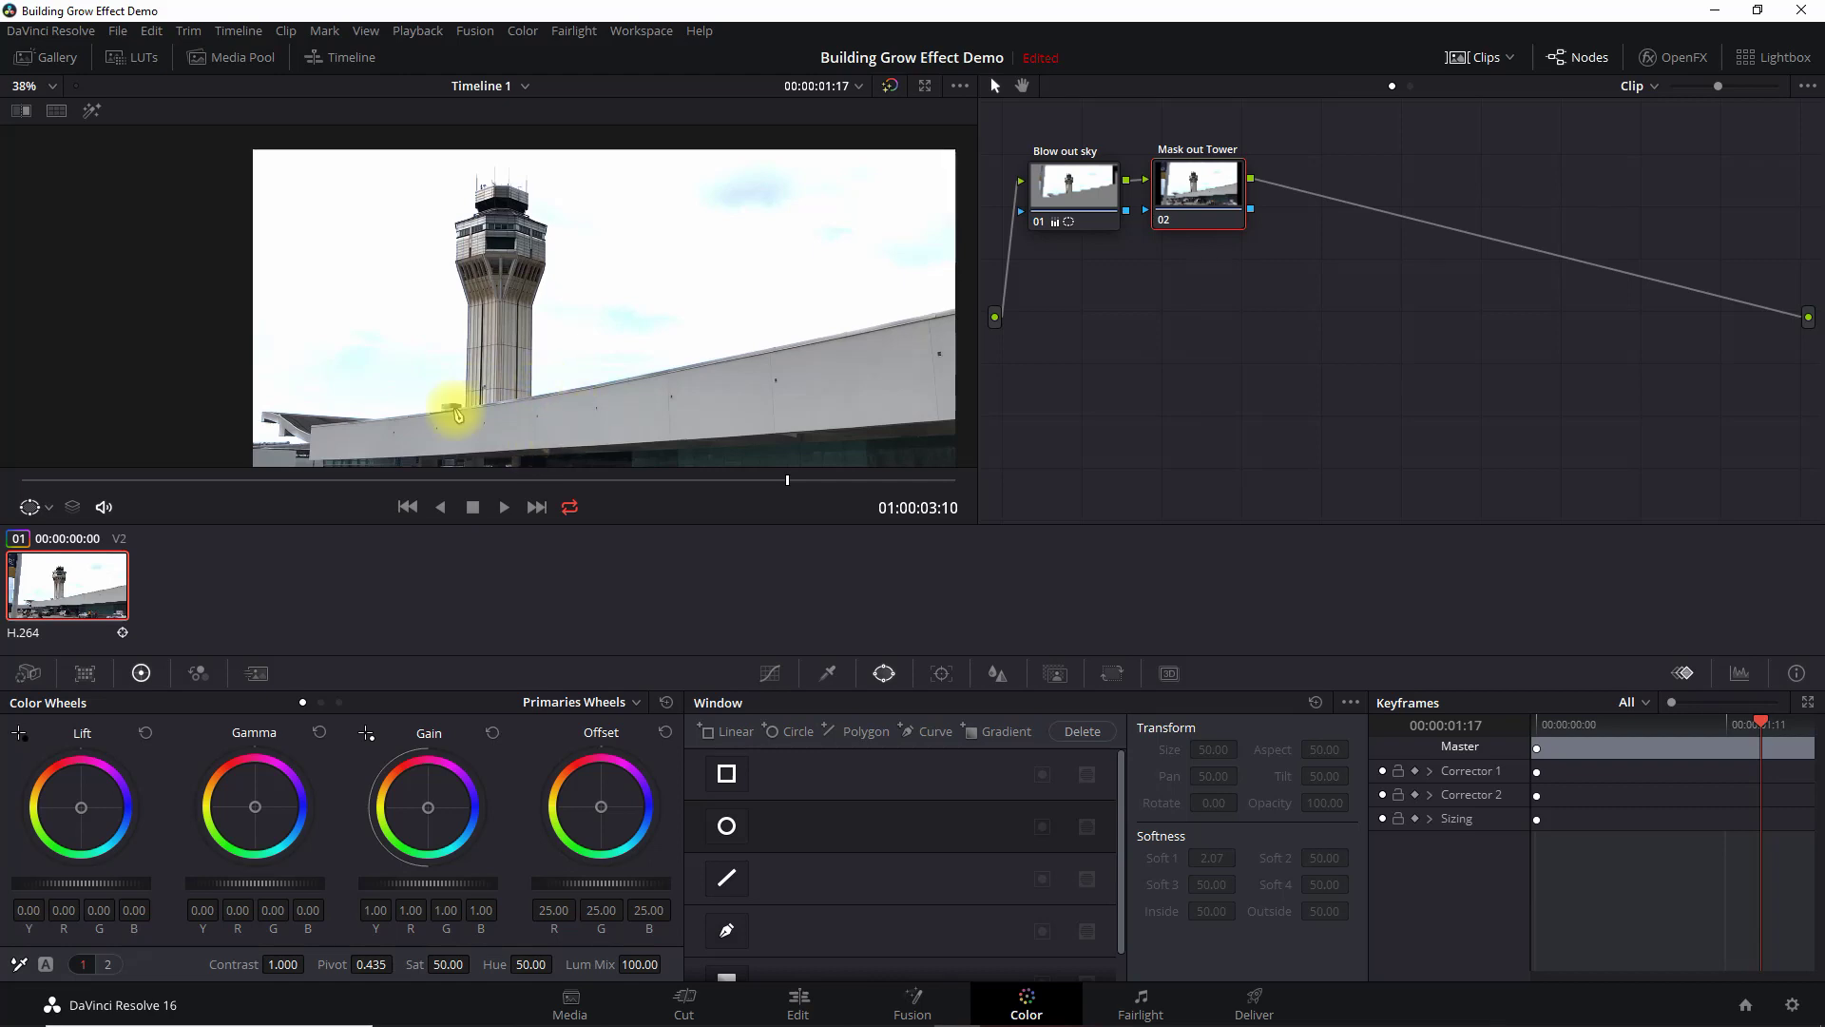
left_click(726, 930)
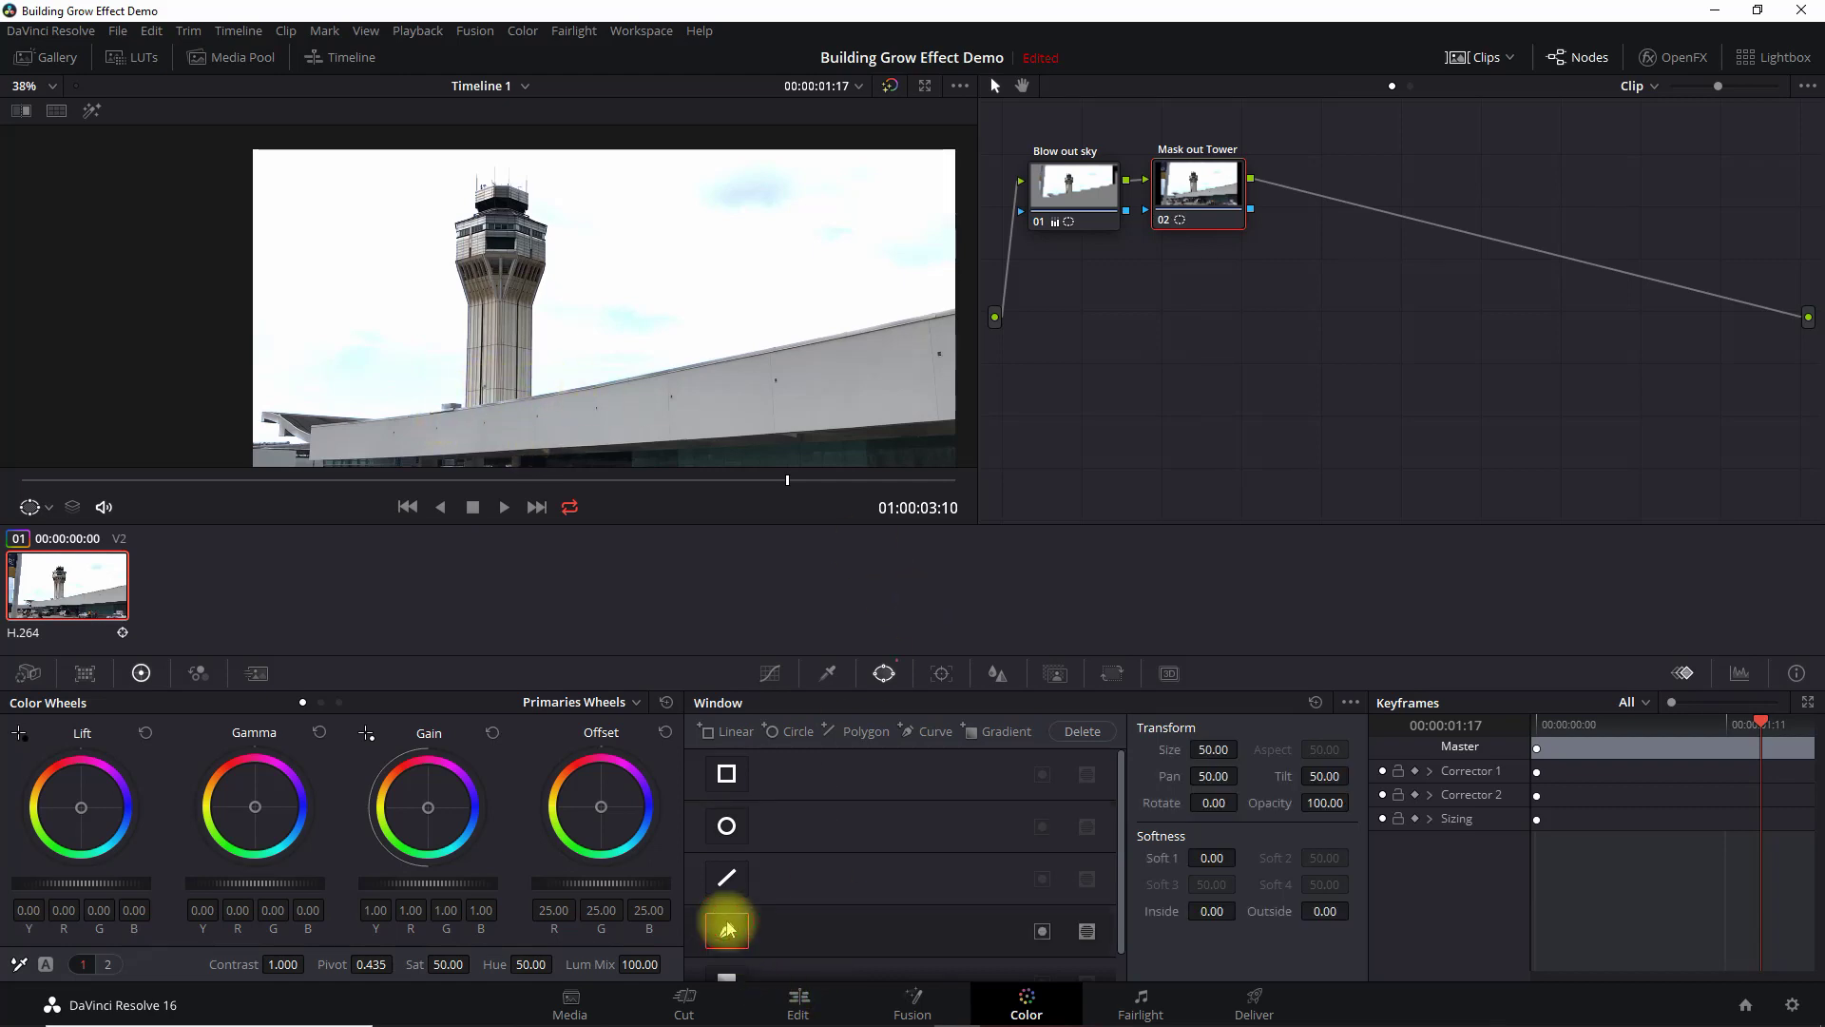
scroll(535, 390, "up", 2)
left_click(545, 411)
left_click(548, 307)
left_click(562, 257)
left_click(566, 203)
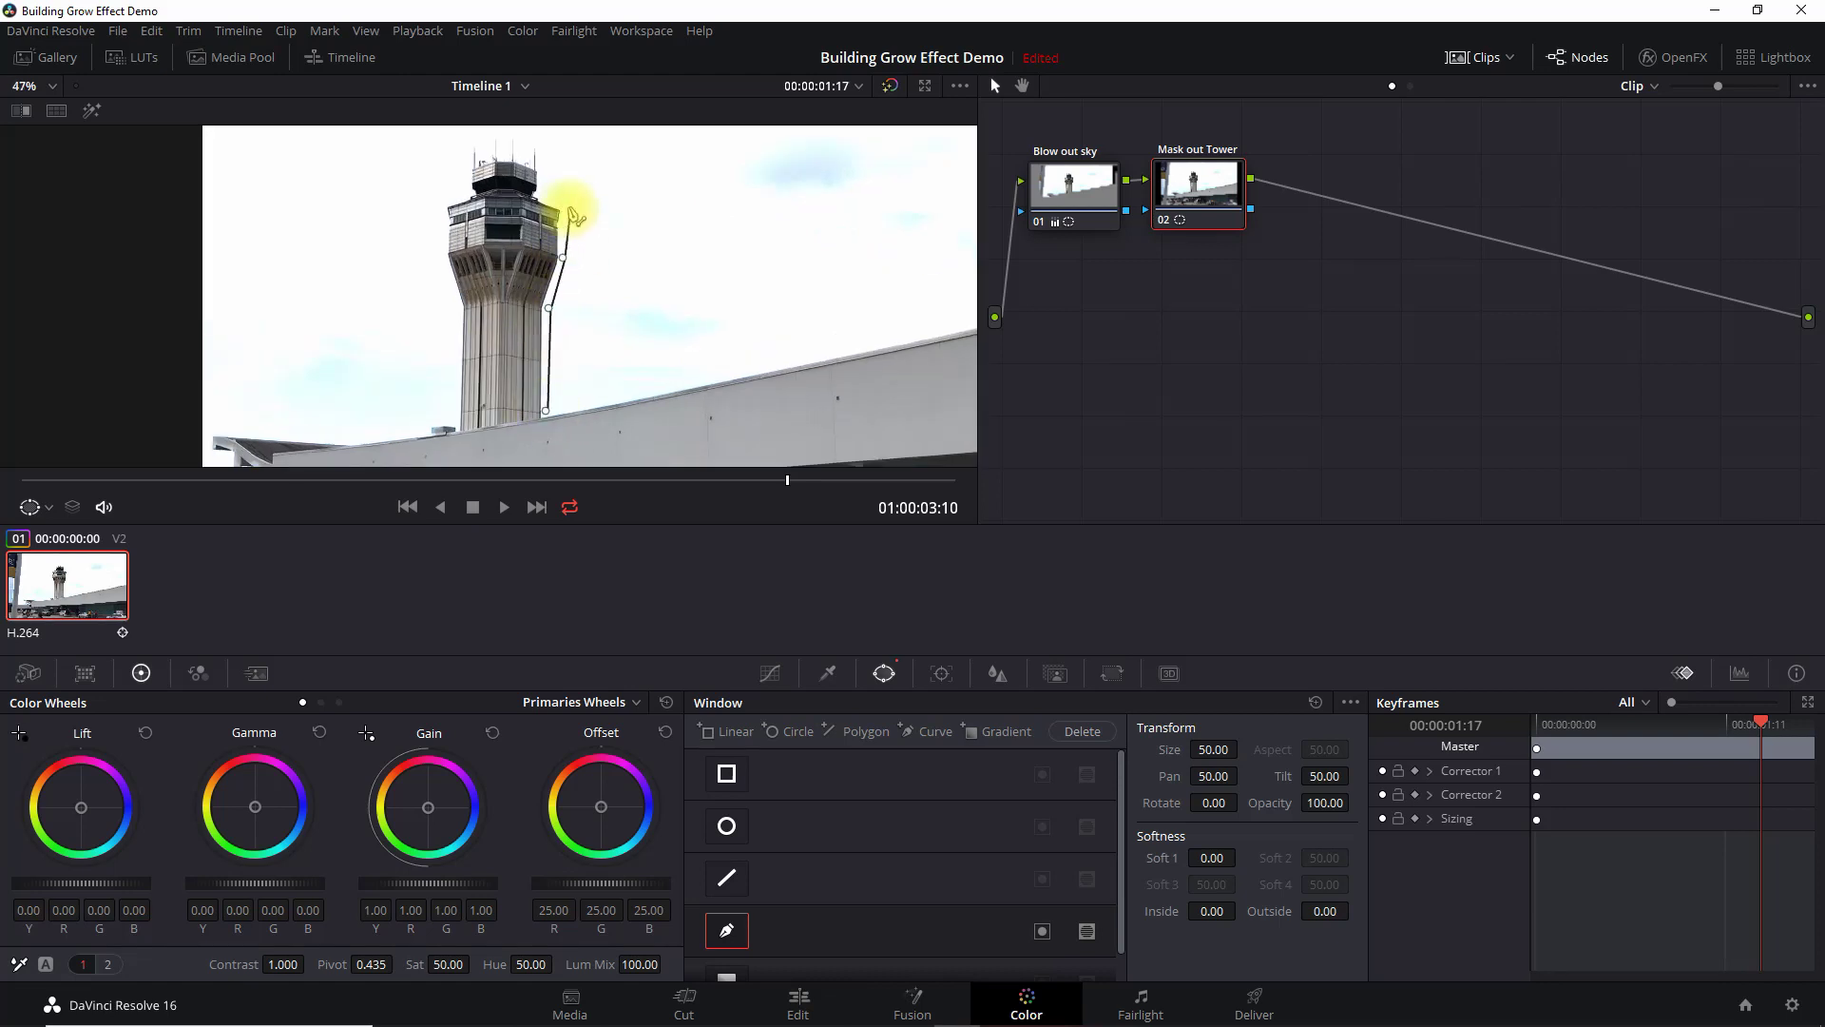
left_click(539, 183)
left_click(540, 135)
left_click(467, 133)
left_click(464, 184)
left_click(443, 202)
left_click(439, 260)
left_click(456, 314)
left_click(452, 414)
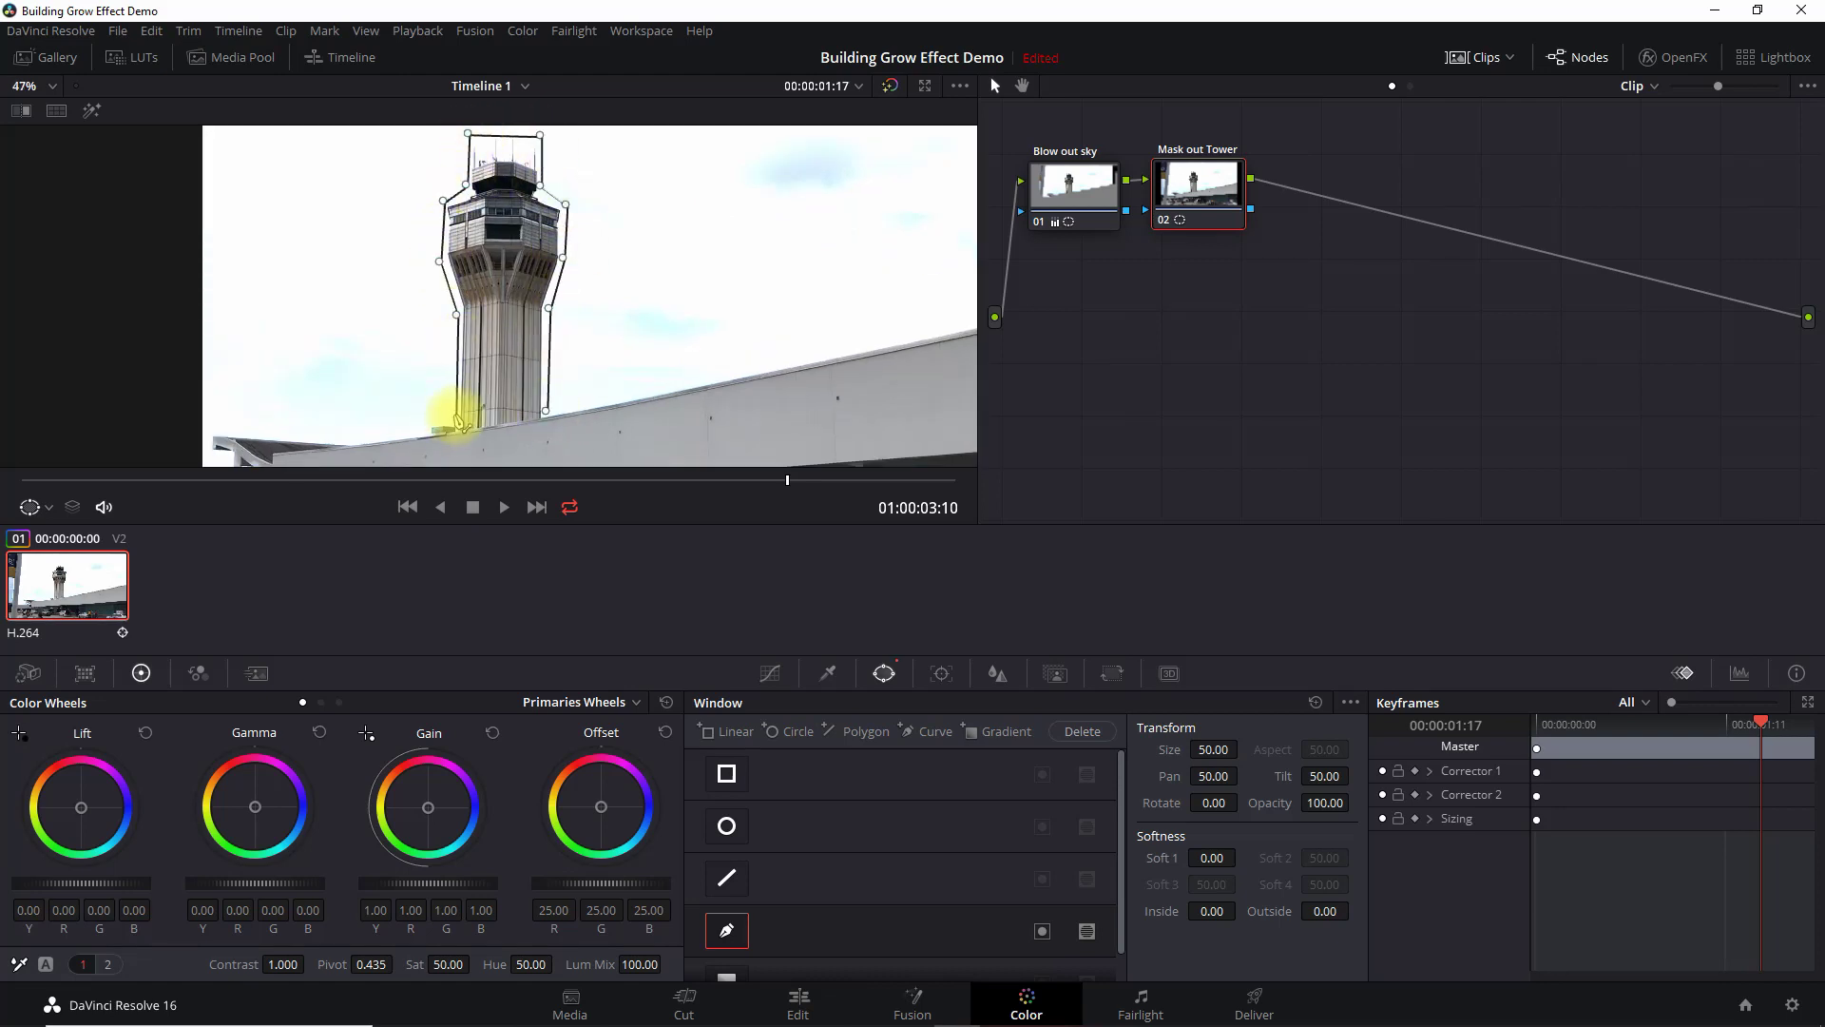
left_click(544, 411)
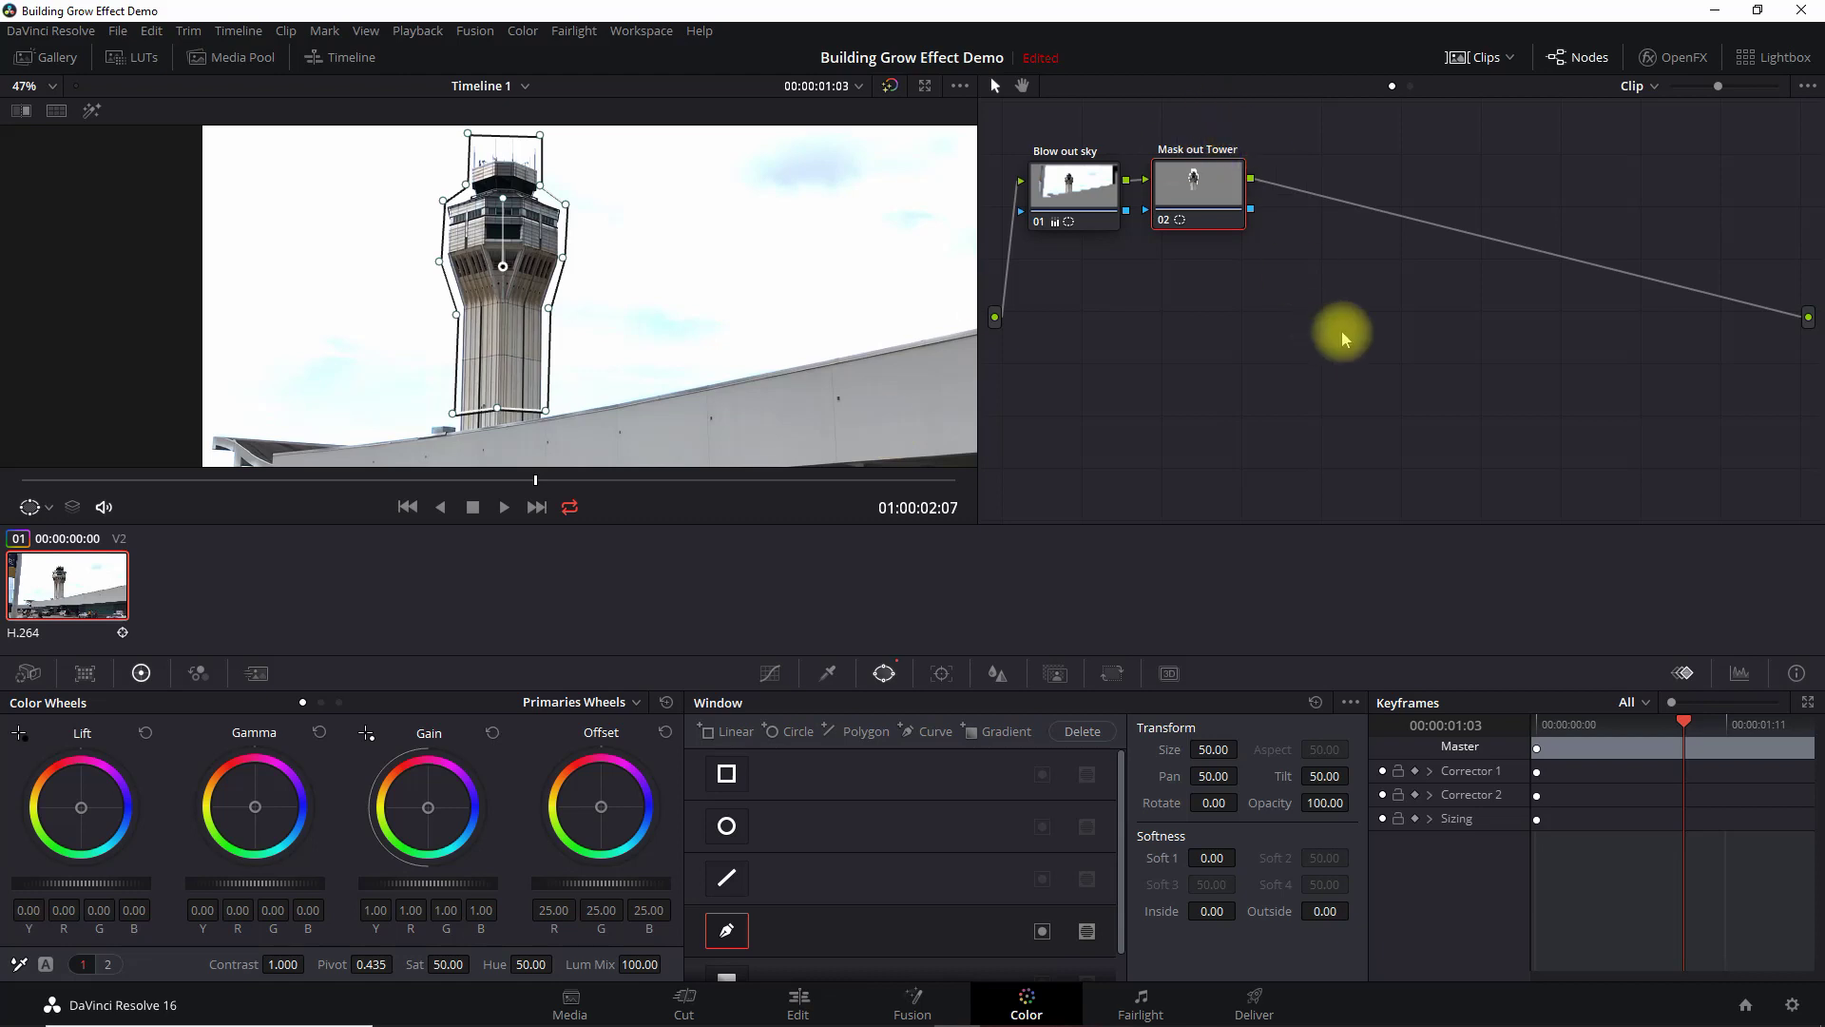
Add an alpha output to the node graph and connect the tower mask to it.
right_click(1367, 320)
left_click(1439, 390)
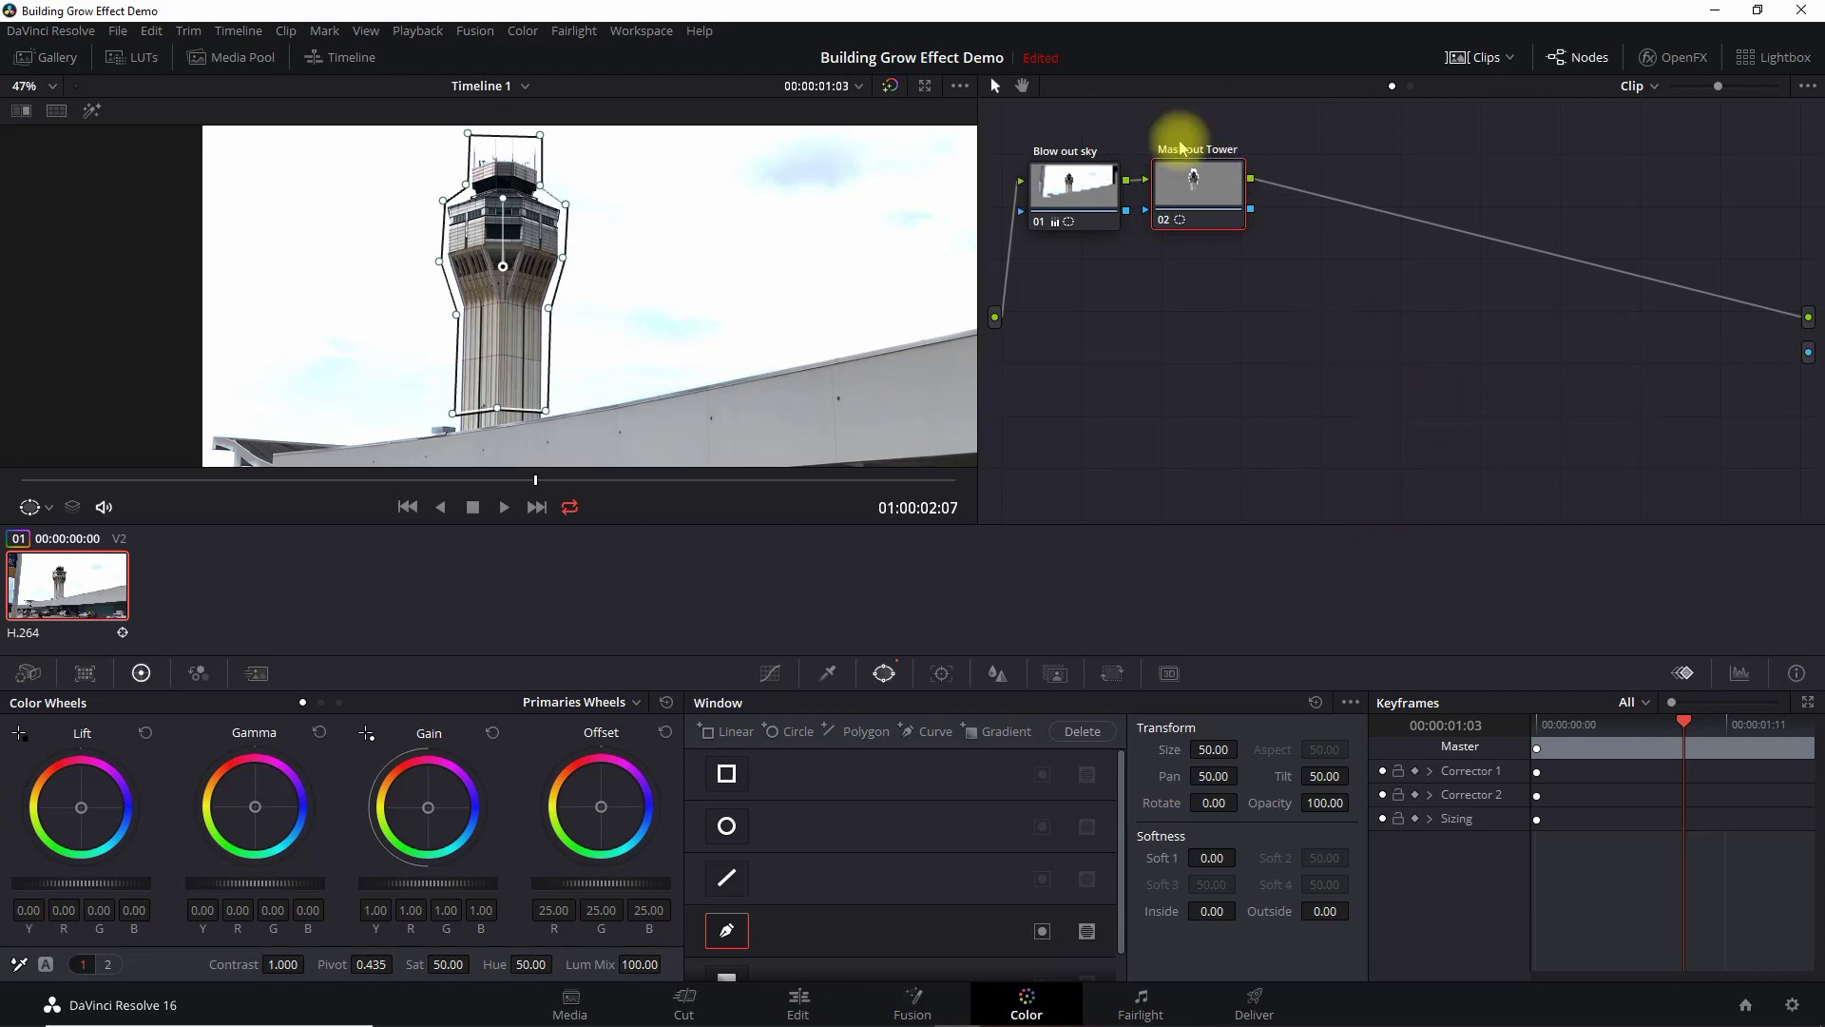
left_click_drag(1250, 208, 1808, 352)
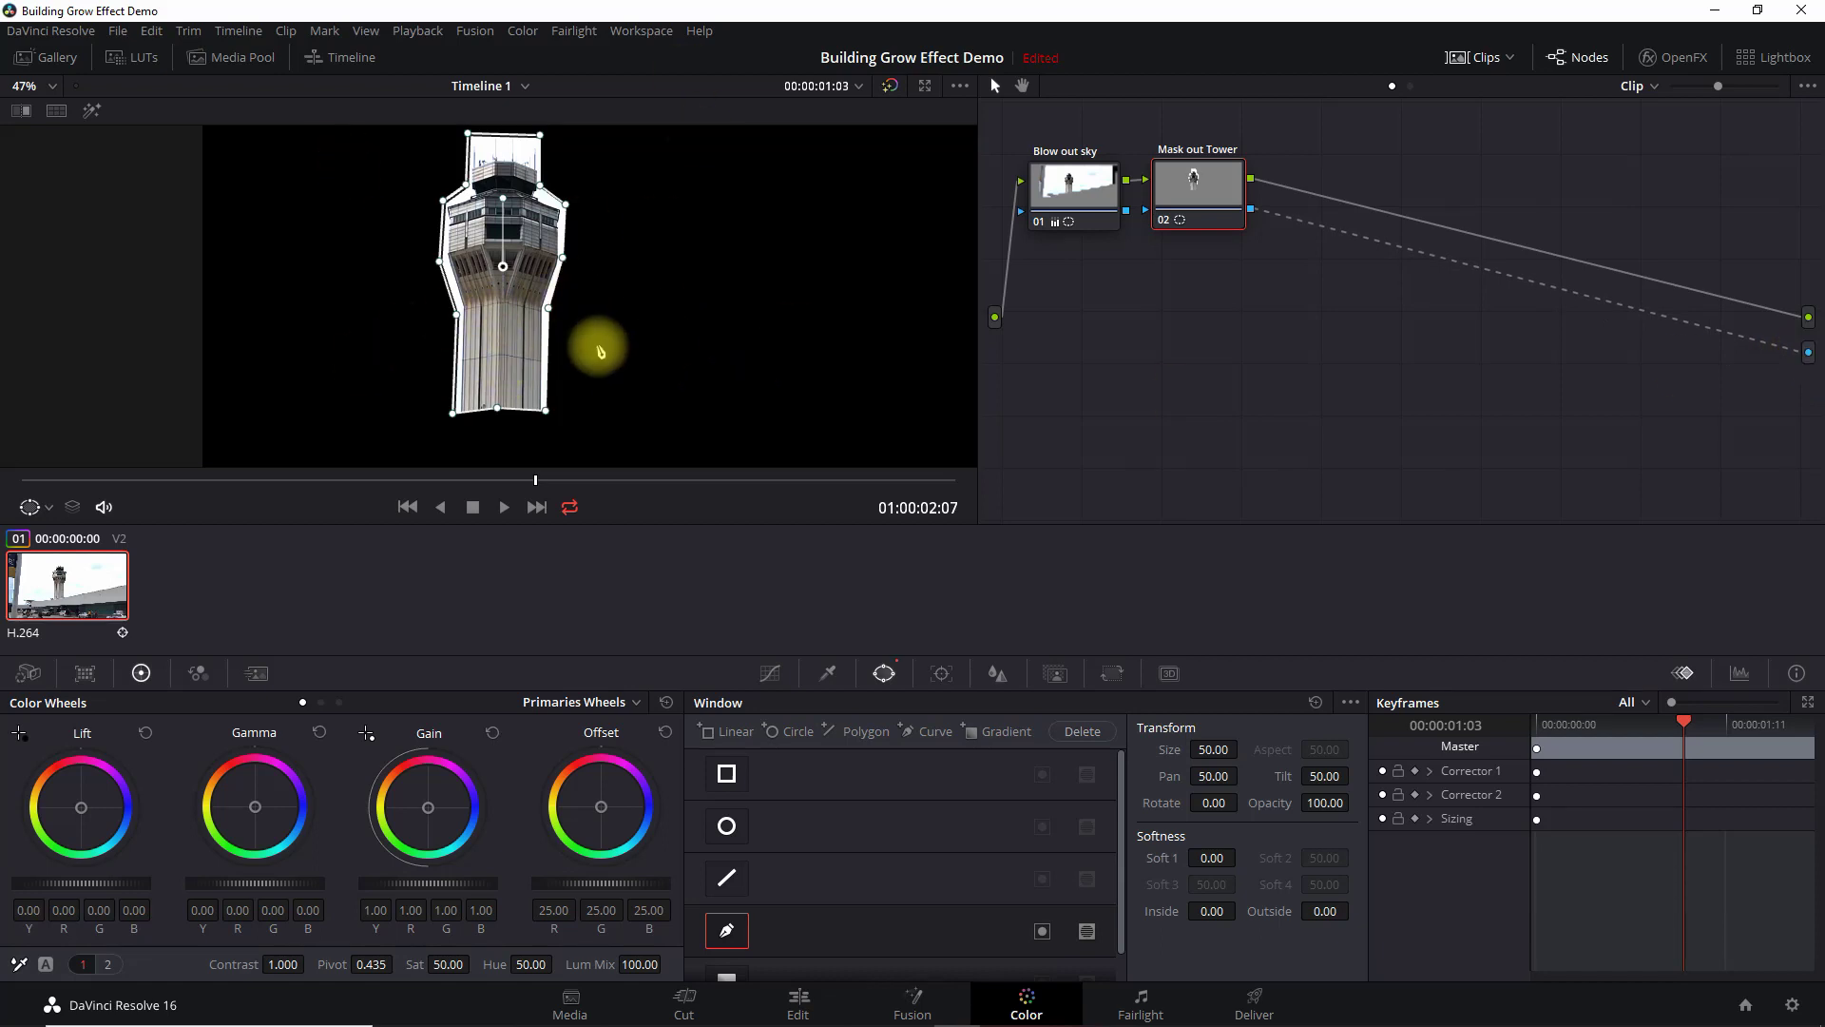
Back on the Edit page, play the masked tower clip from the timeline start.
left_click(797, 1003)
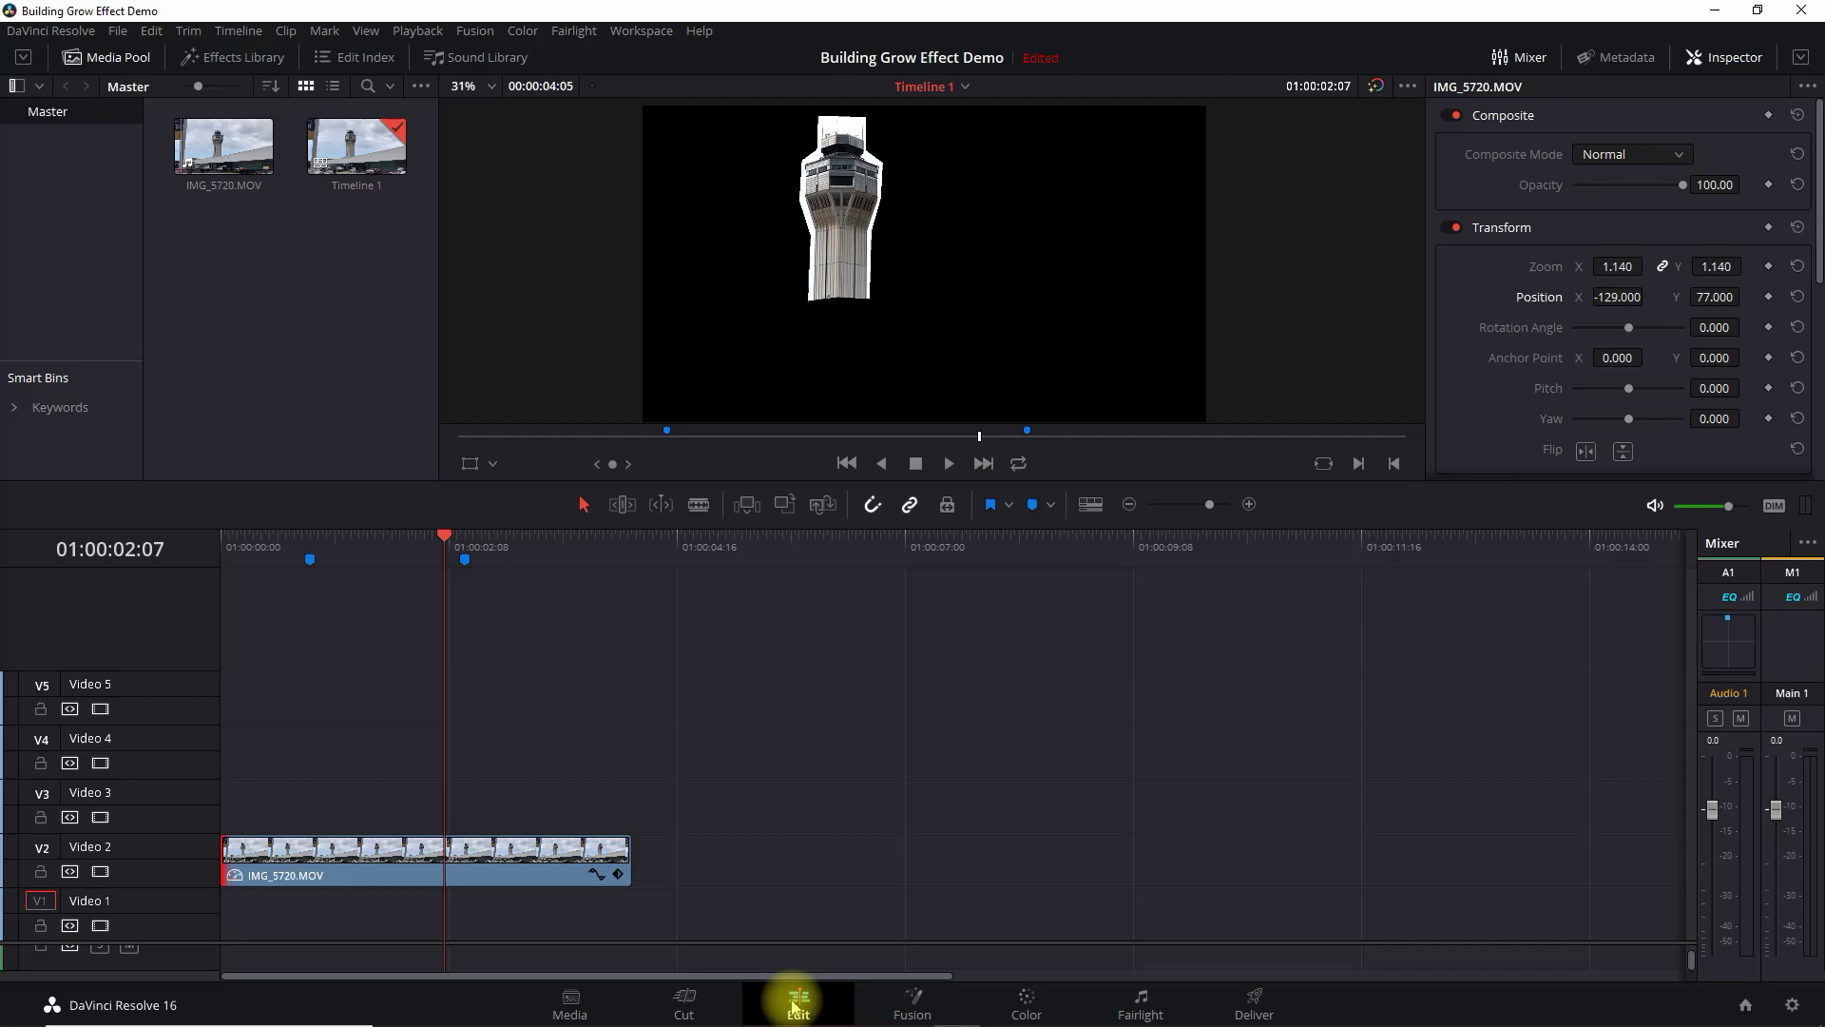
left_click(254, 561)
key("space")
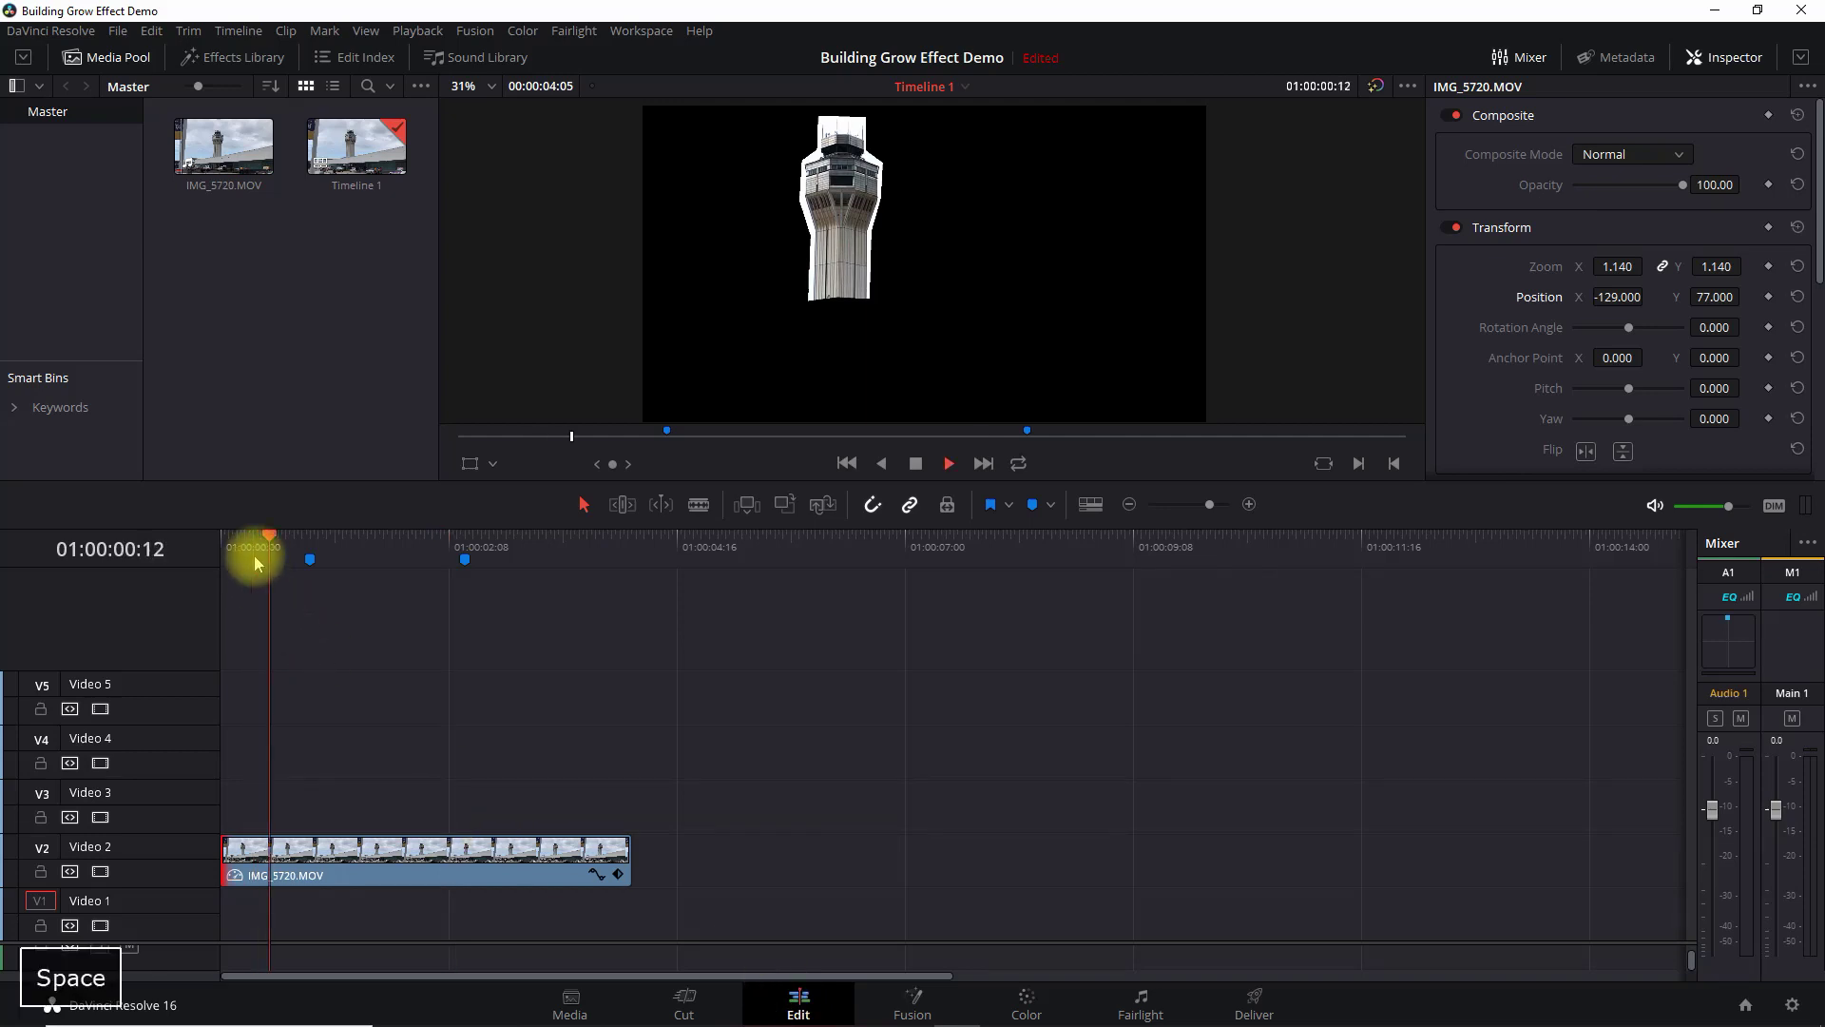
key("space")
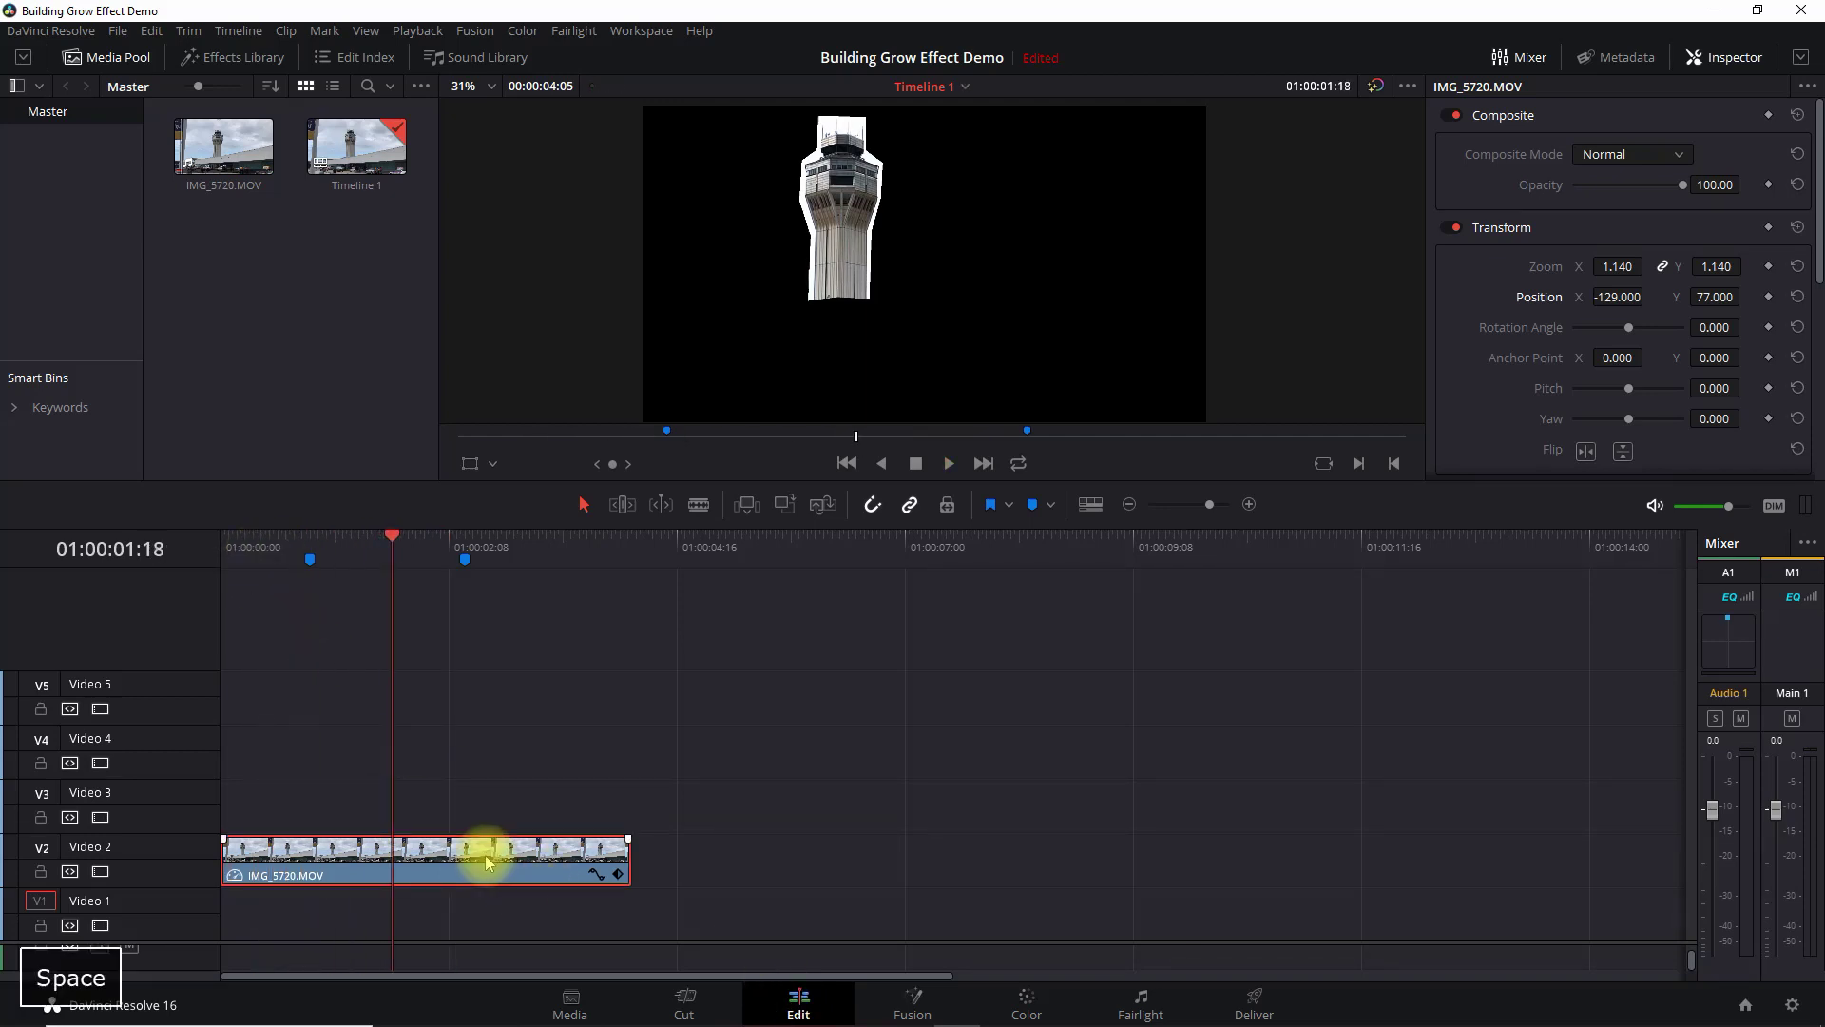
Copy the tower clip and paste a duplicate on Video 2 just after the first clip.
right_click(480, 861)
left_click(523, 357)
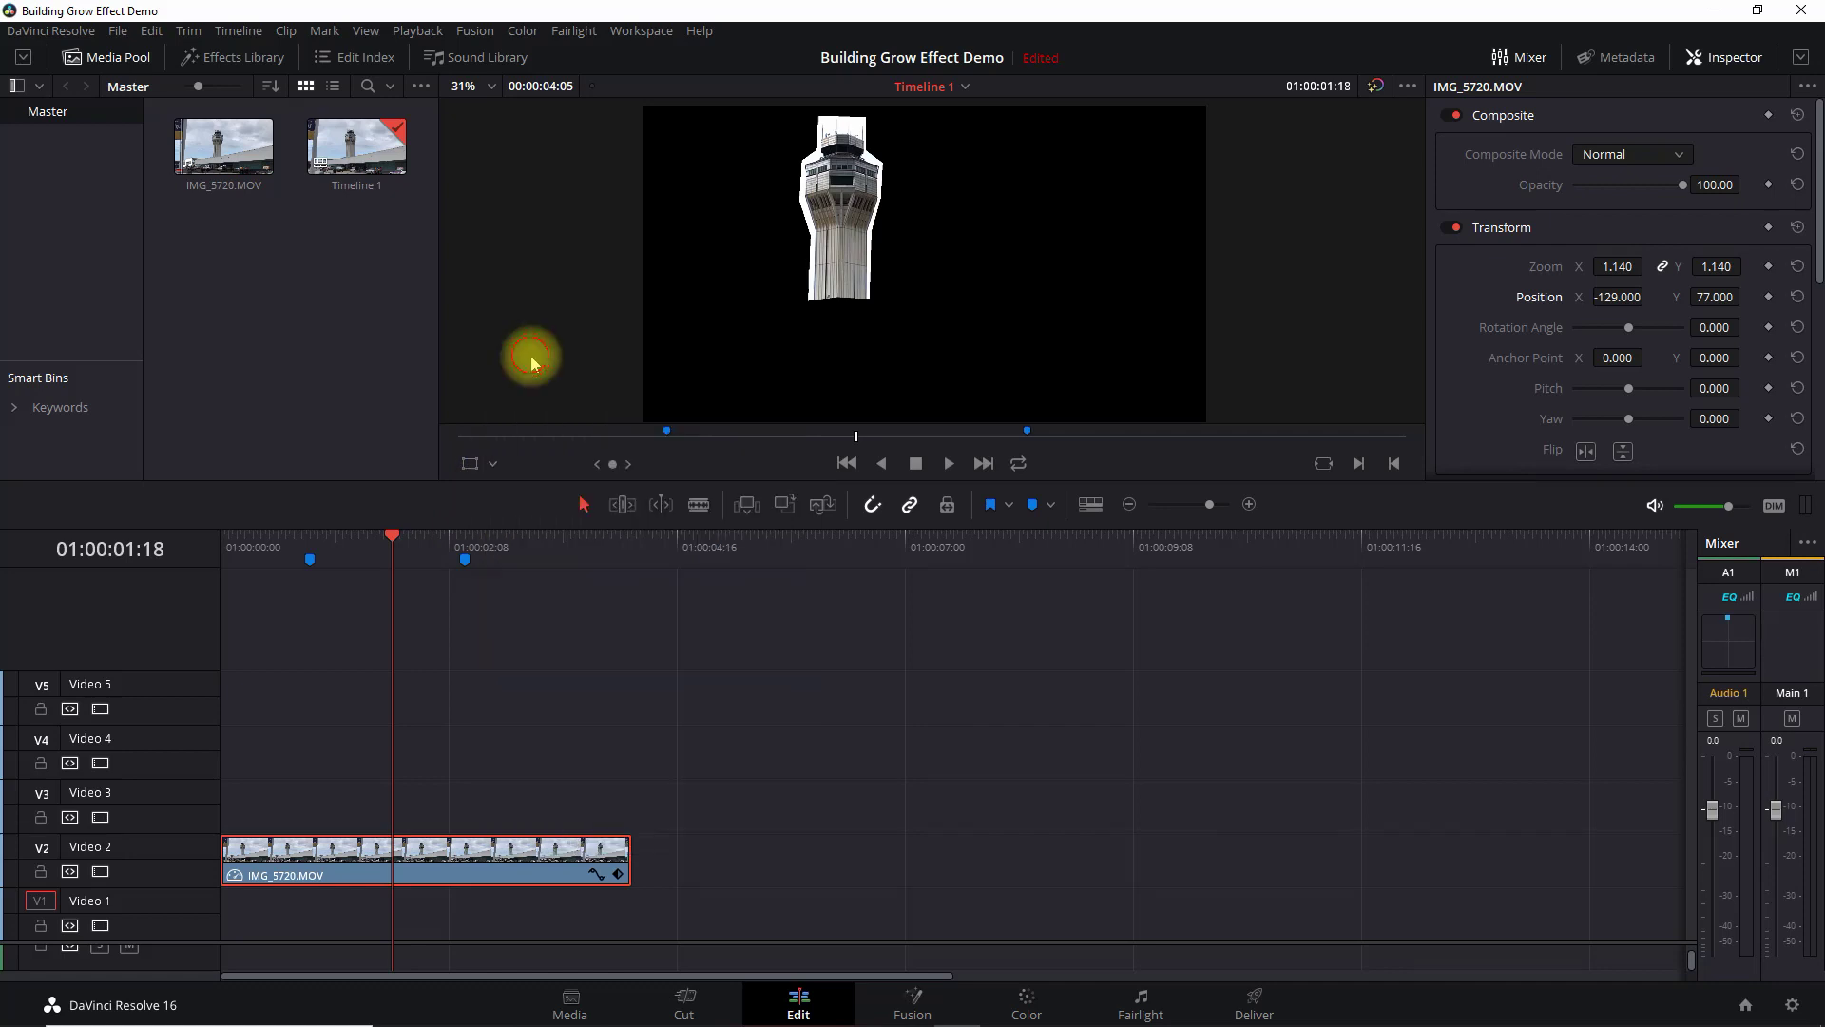
left_click(670, 547)
key("ctrl+v")
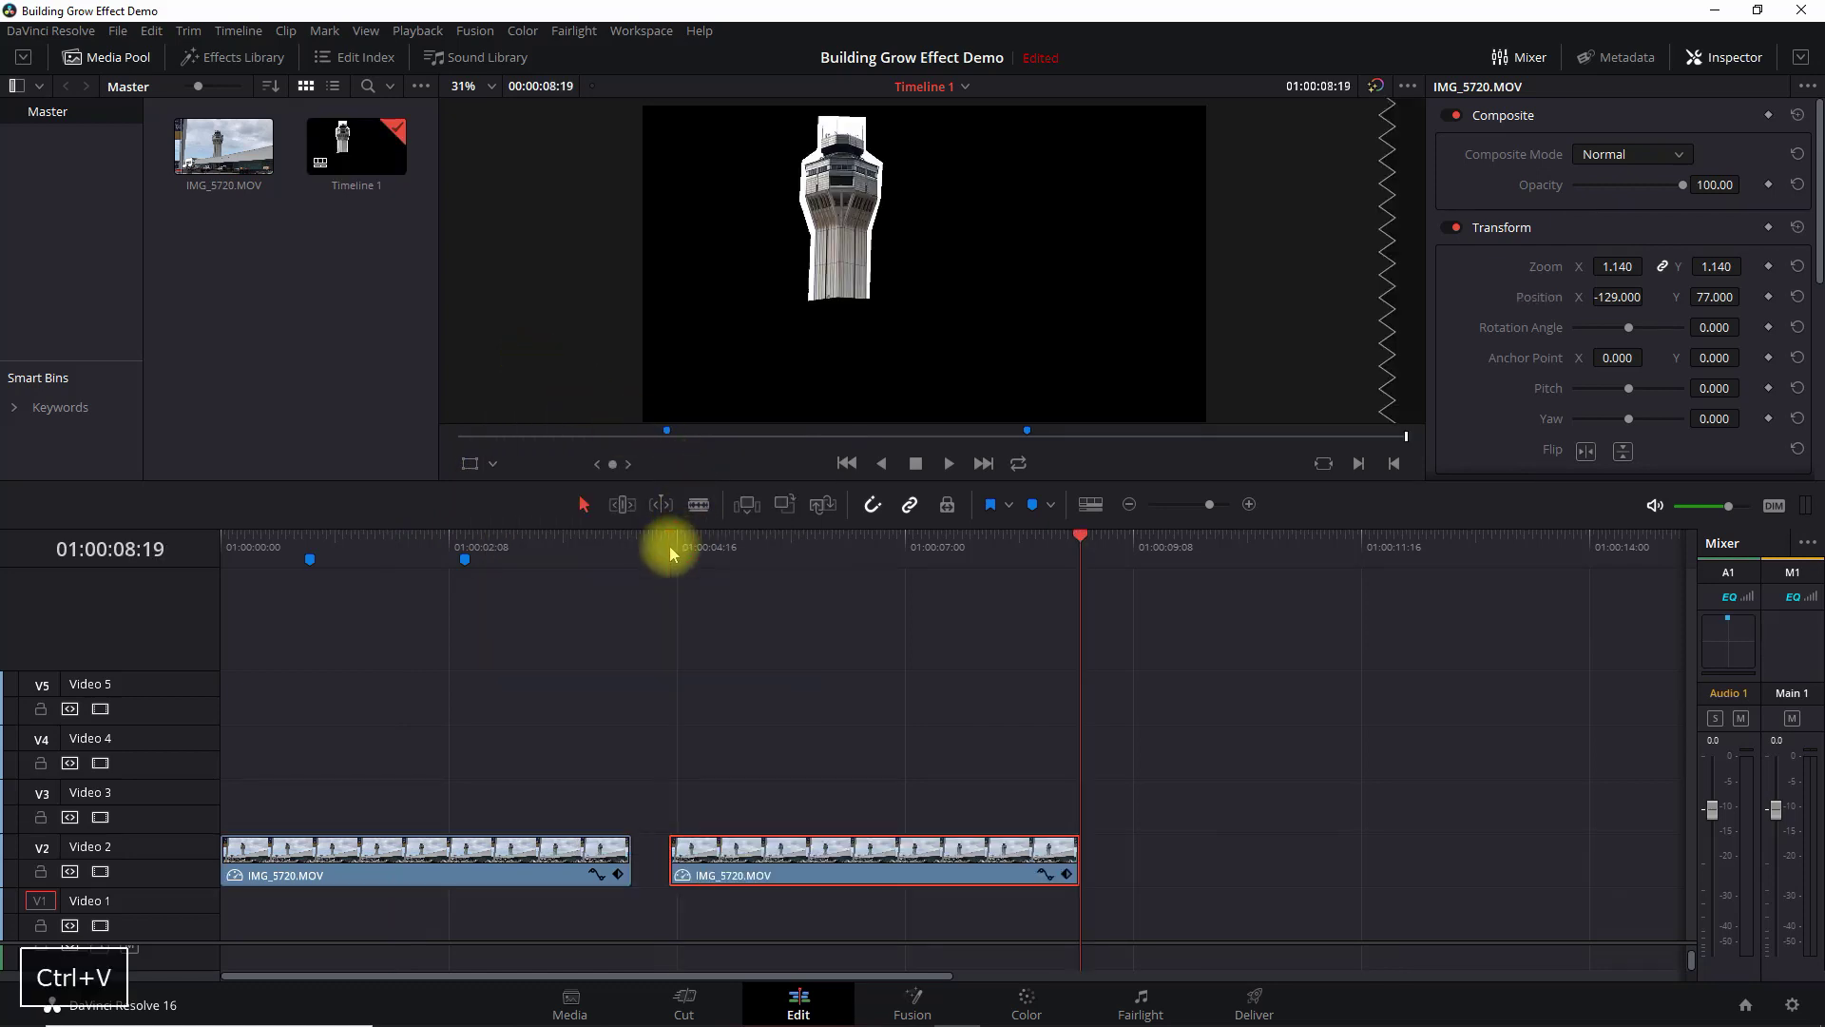
left_click(762, 556)
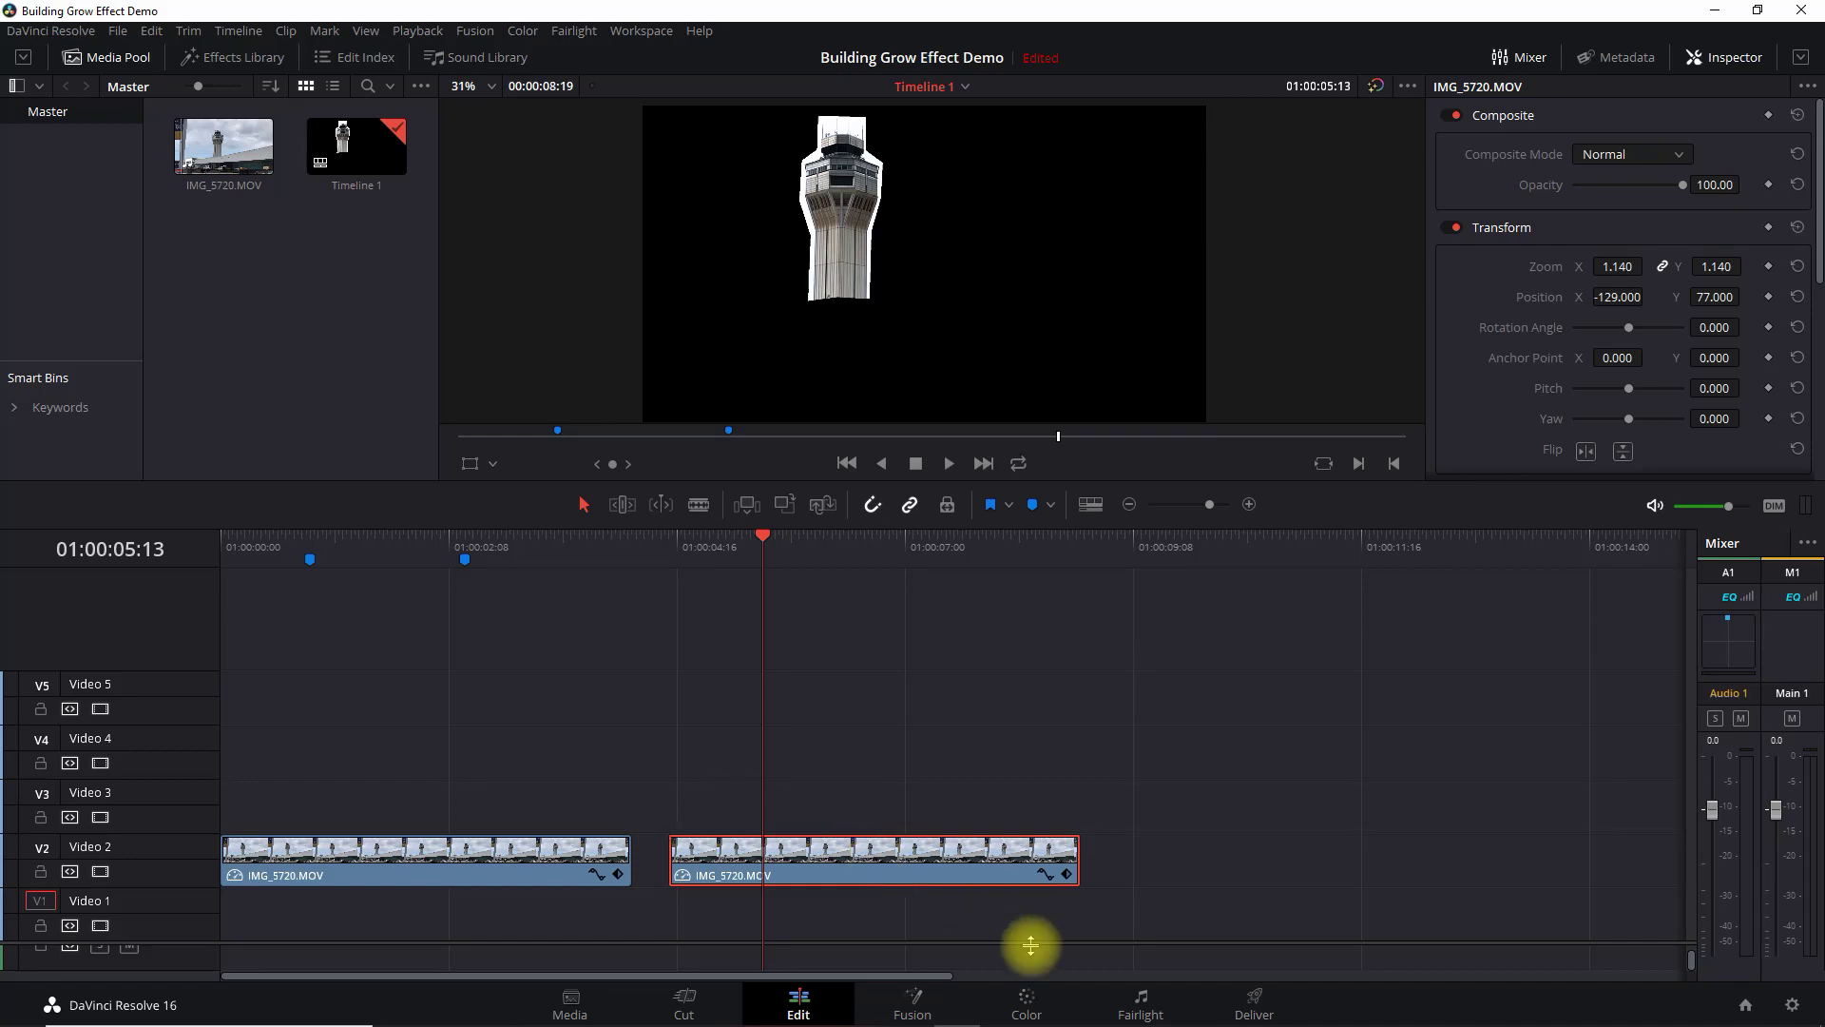
Invert the second copy's tower mask and move that copy to Video 5 at the timeline start.
left_click(1032, 1003)
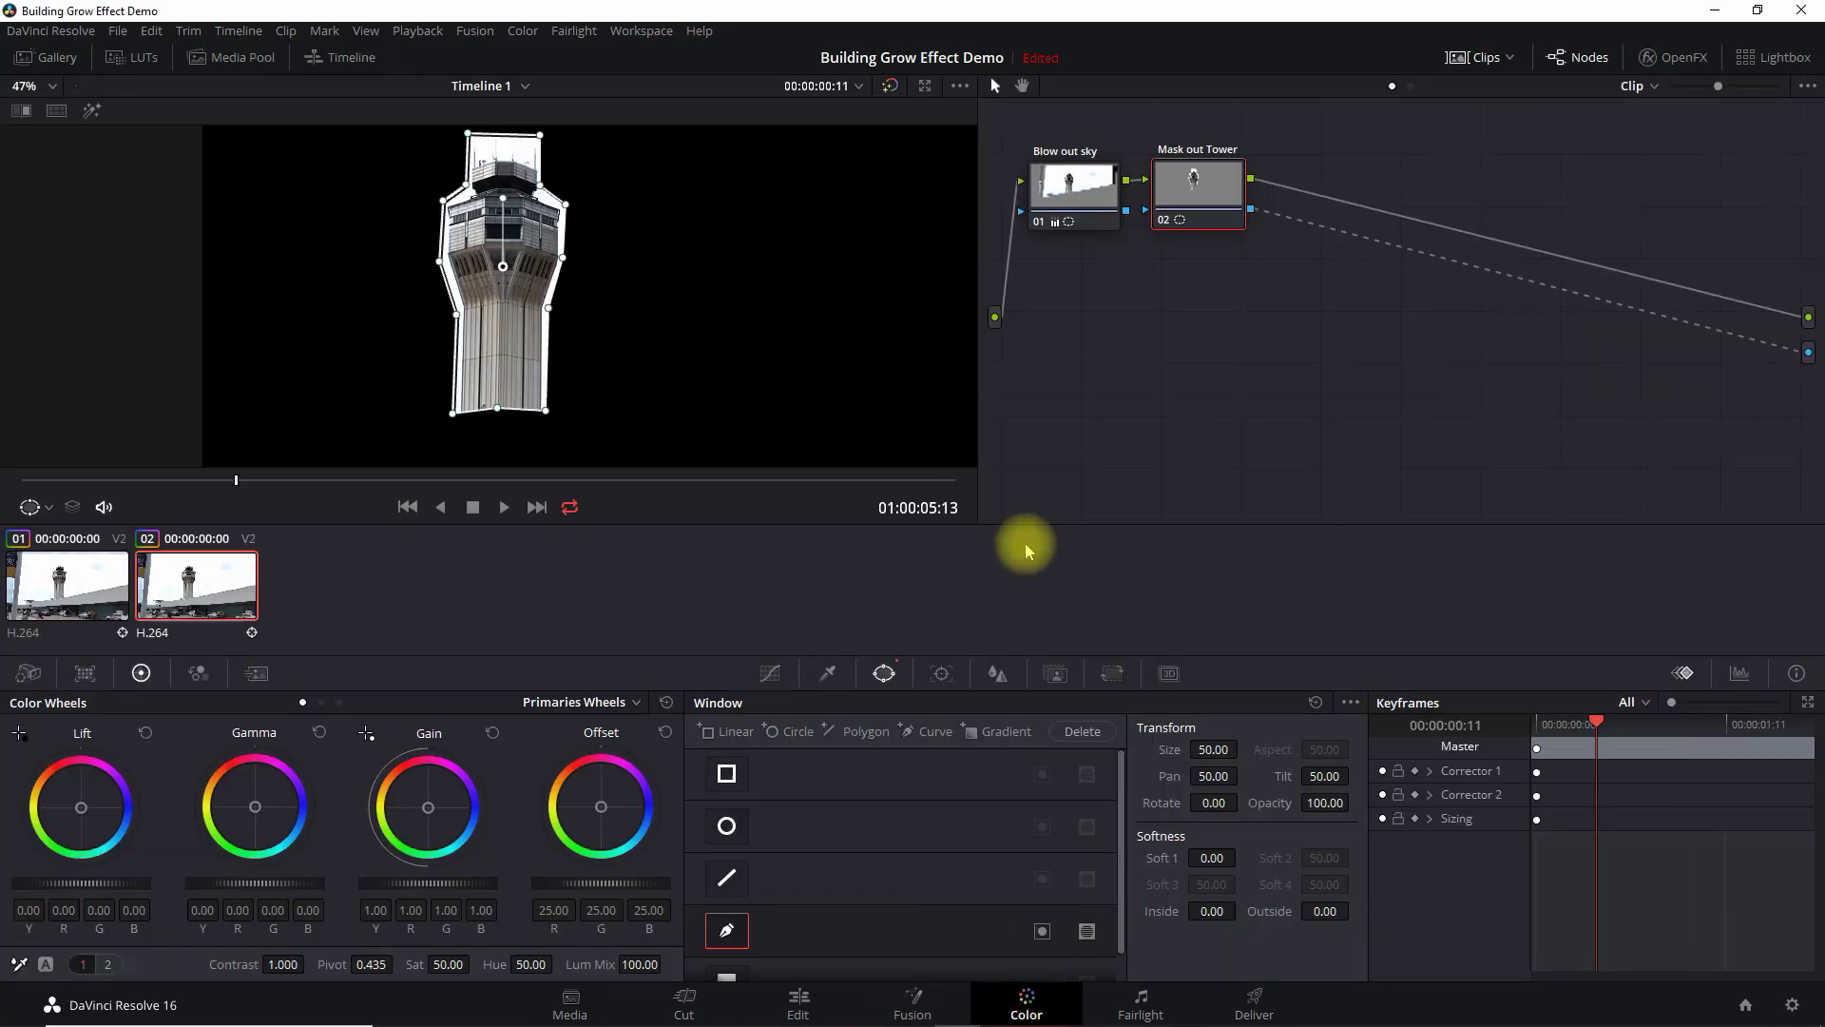
left_click(1042, 931)
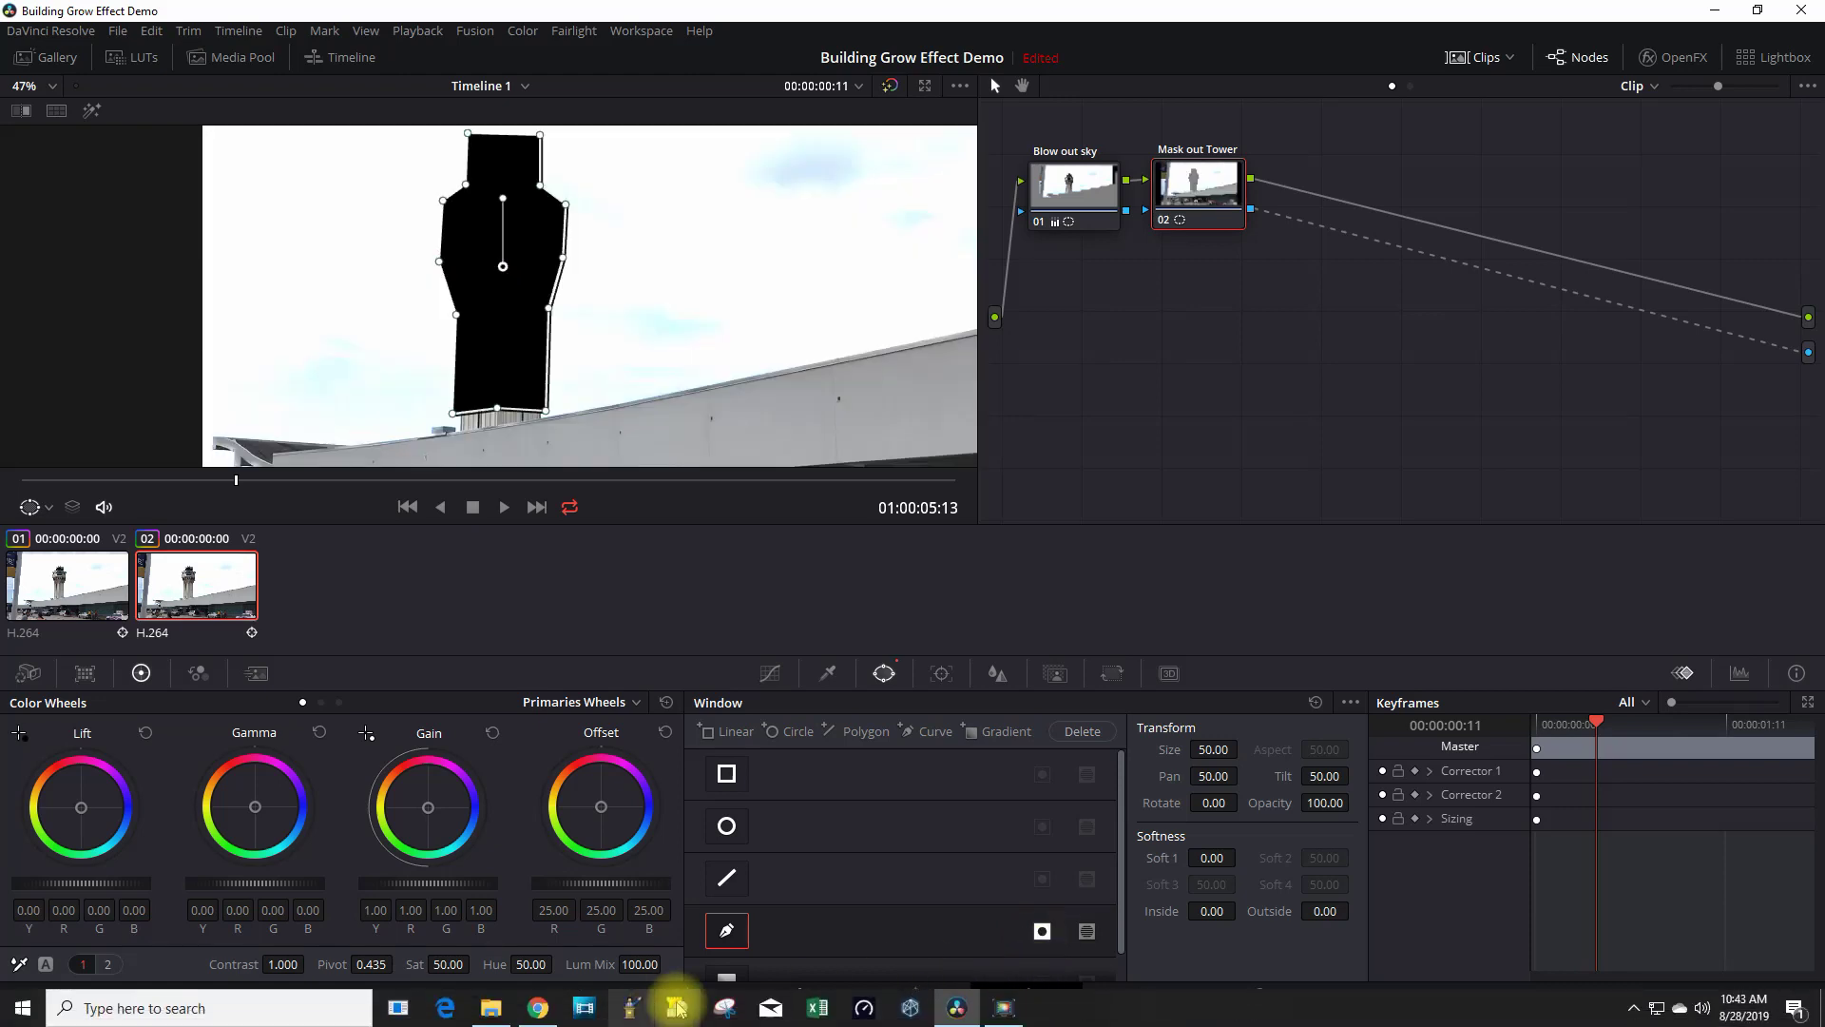
left_click(799, 1003)
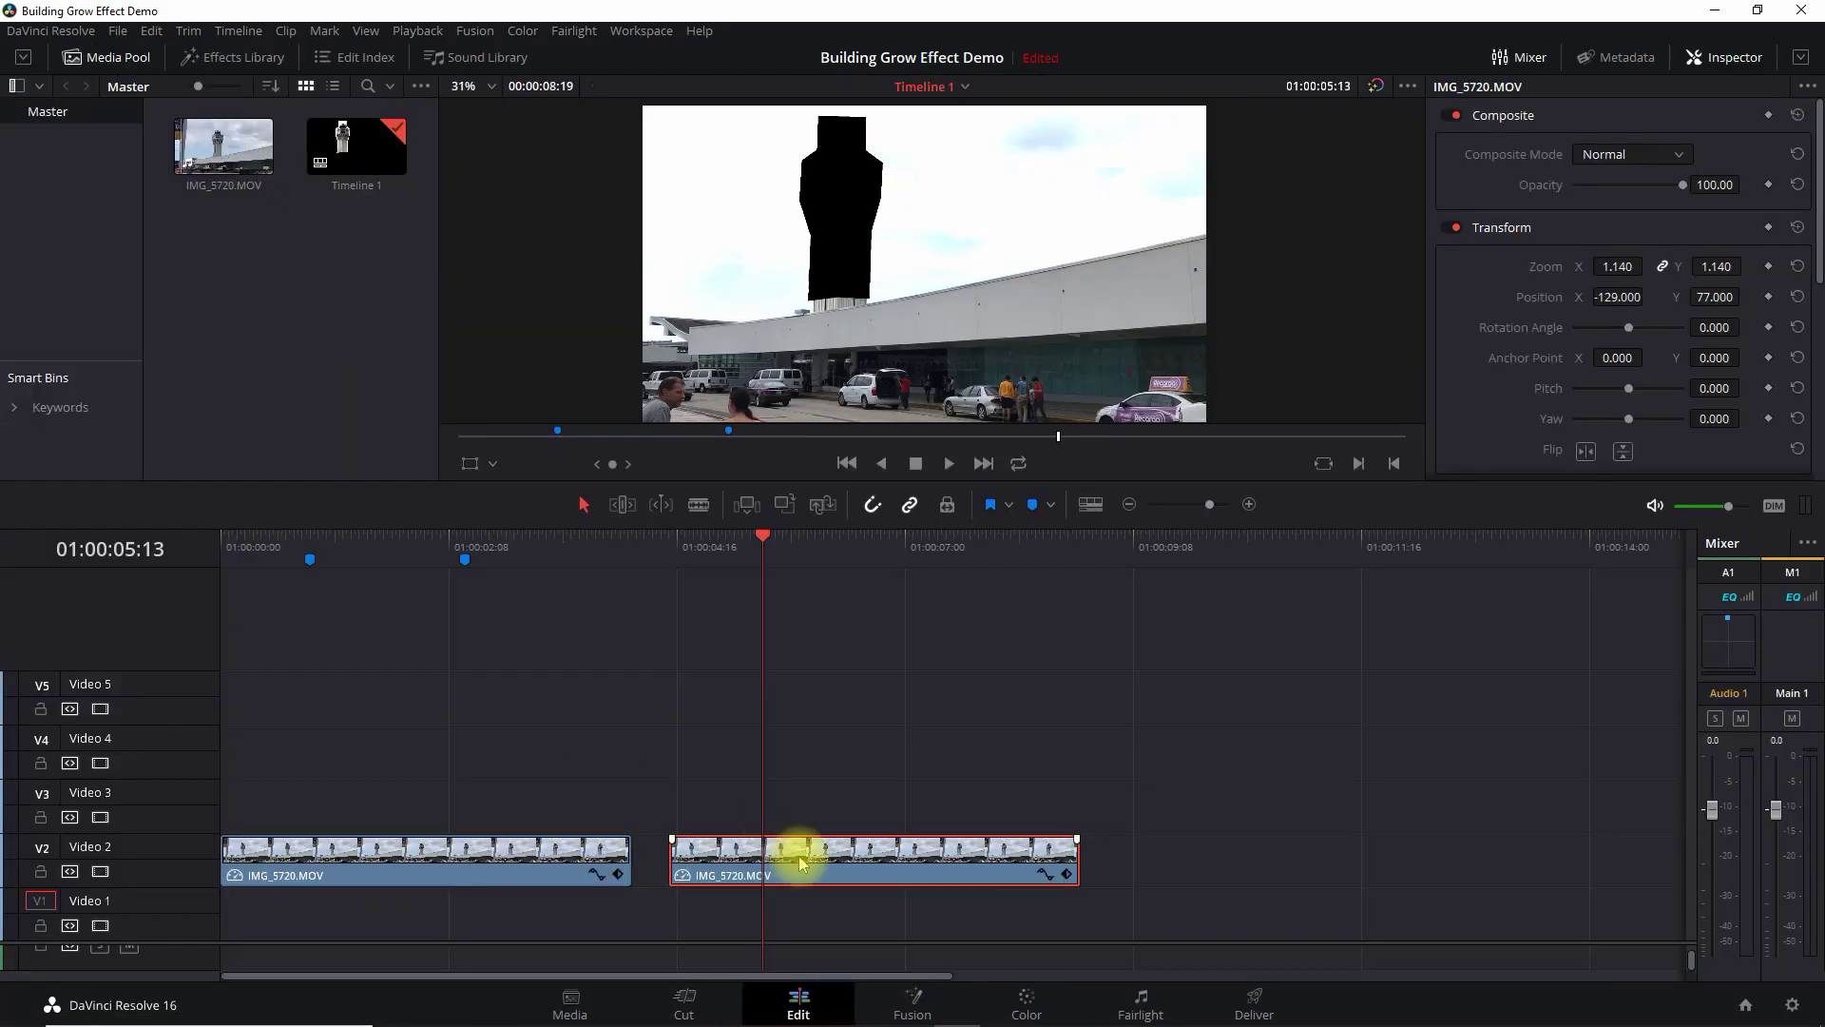
left_click_drag(799, 851, 349, 696)
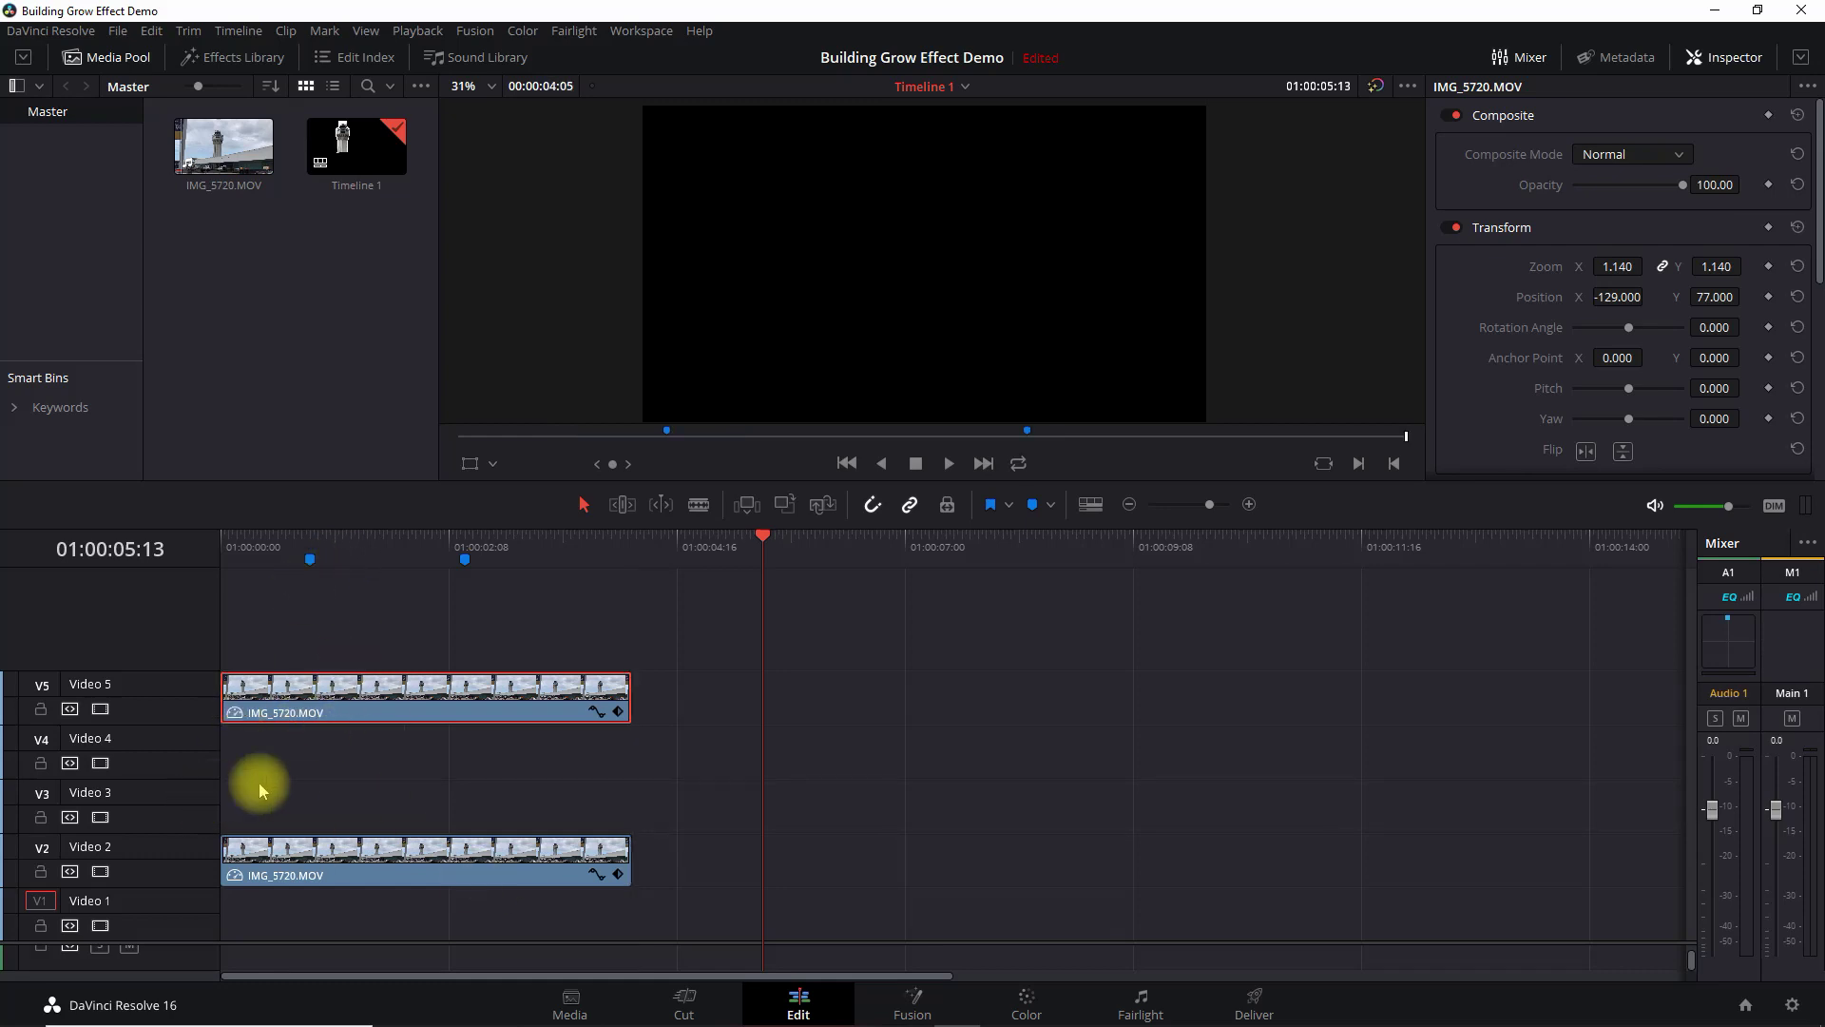
left_click(289, 539)
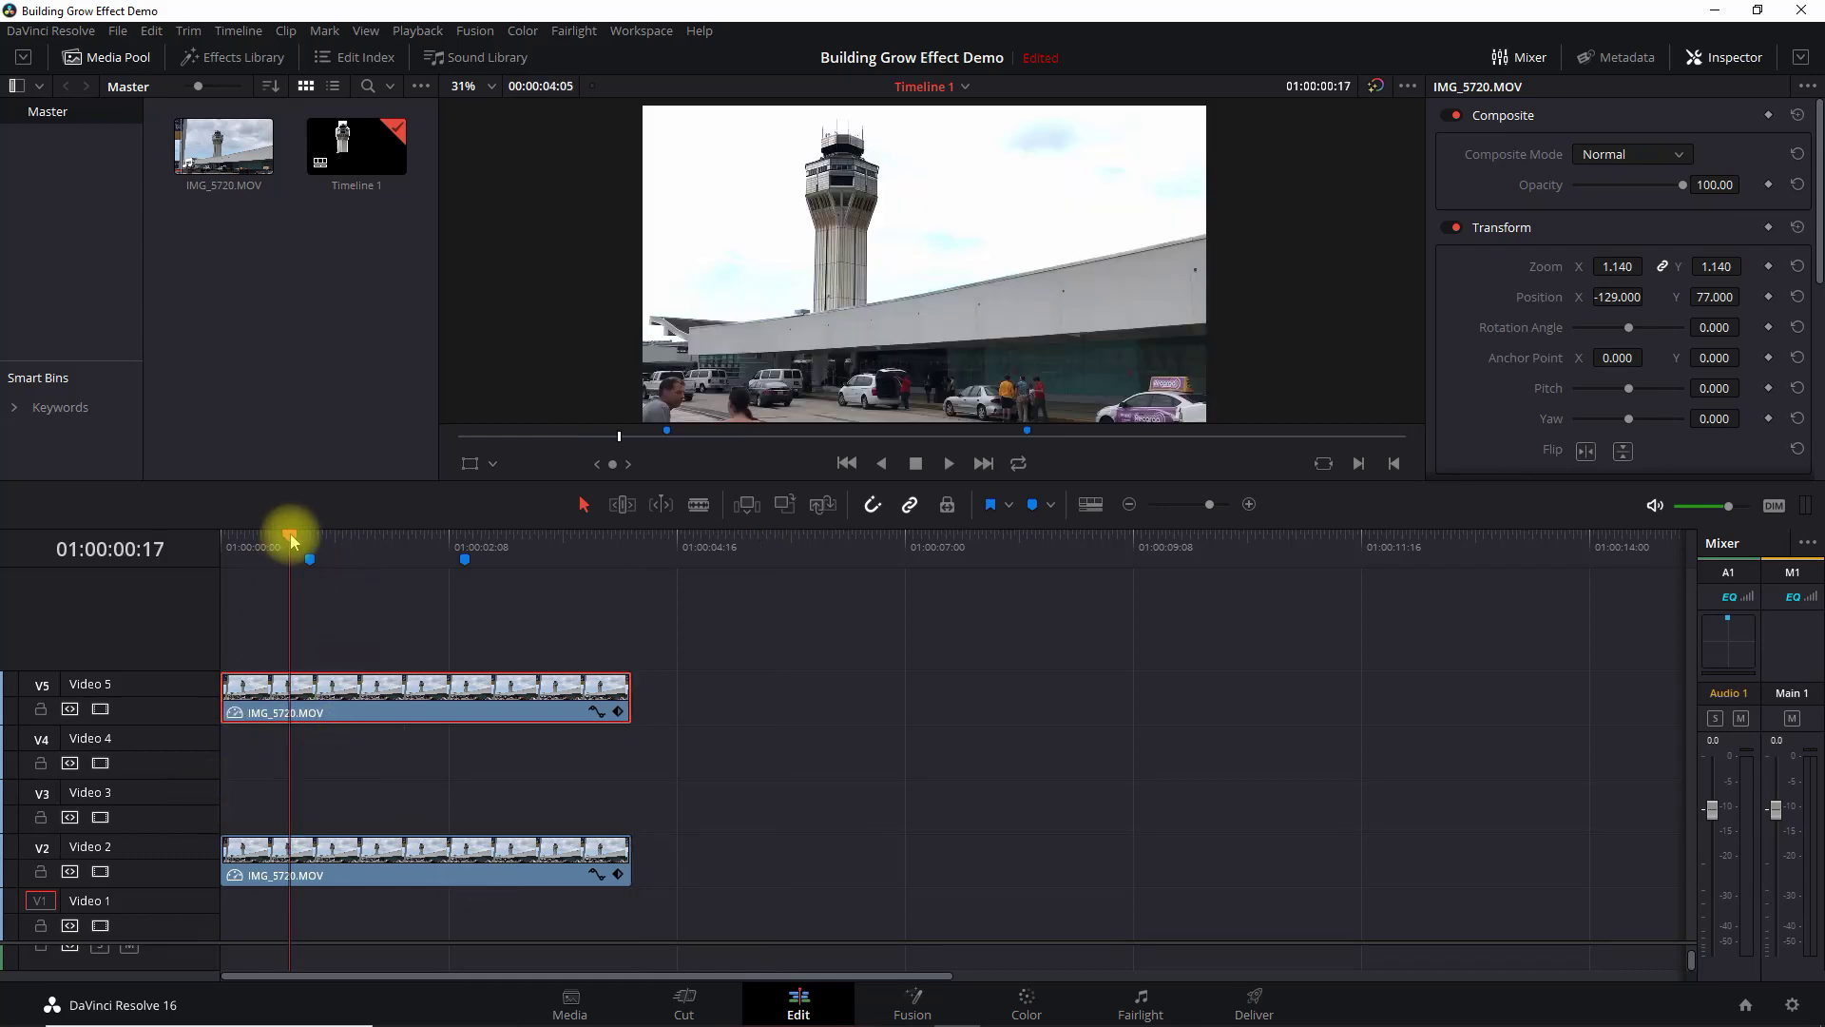
Select the Video 2 tower copy and park the playhead on the first marker at 01:00:00:22.
left_click(375, 844)
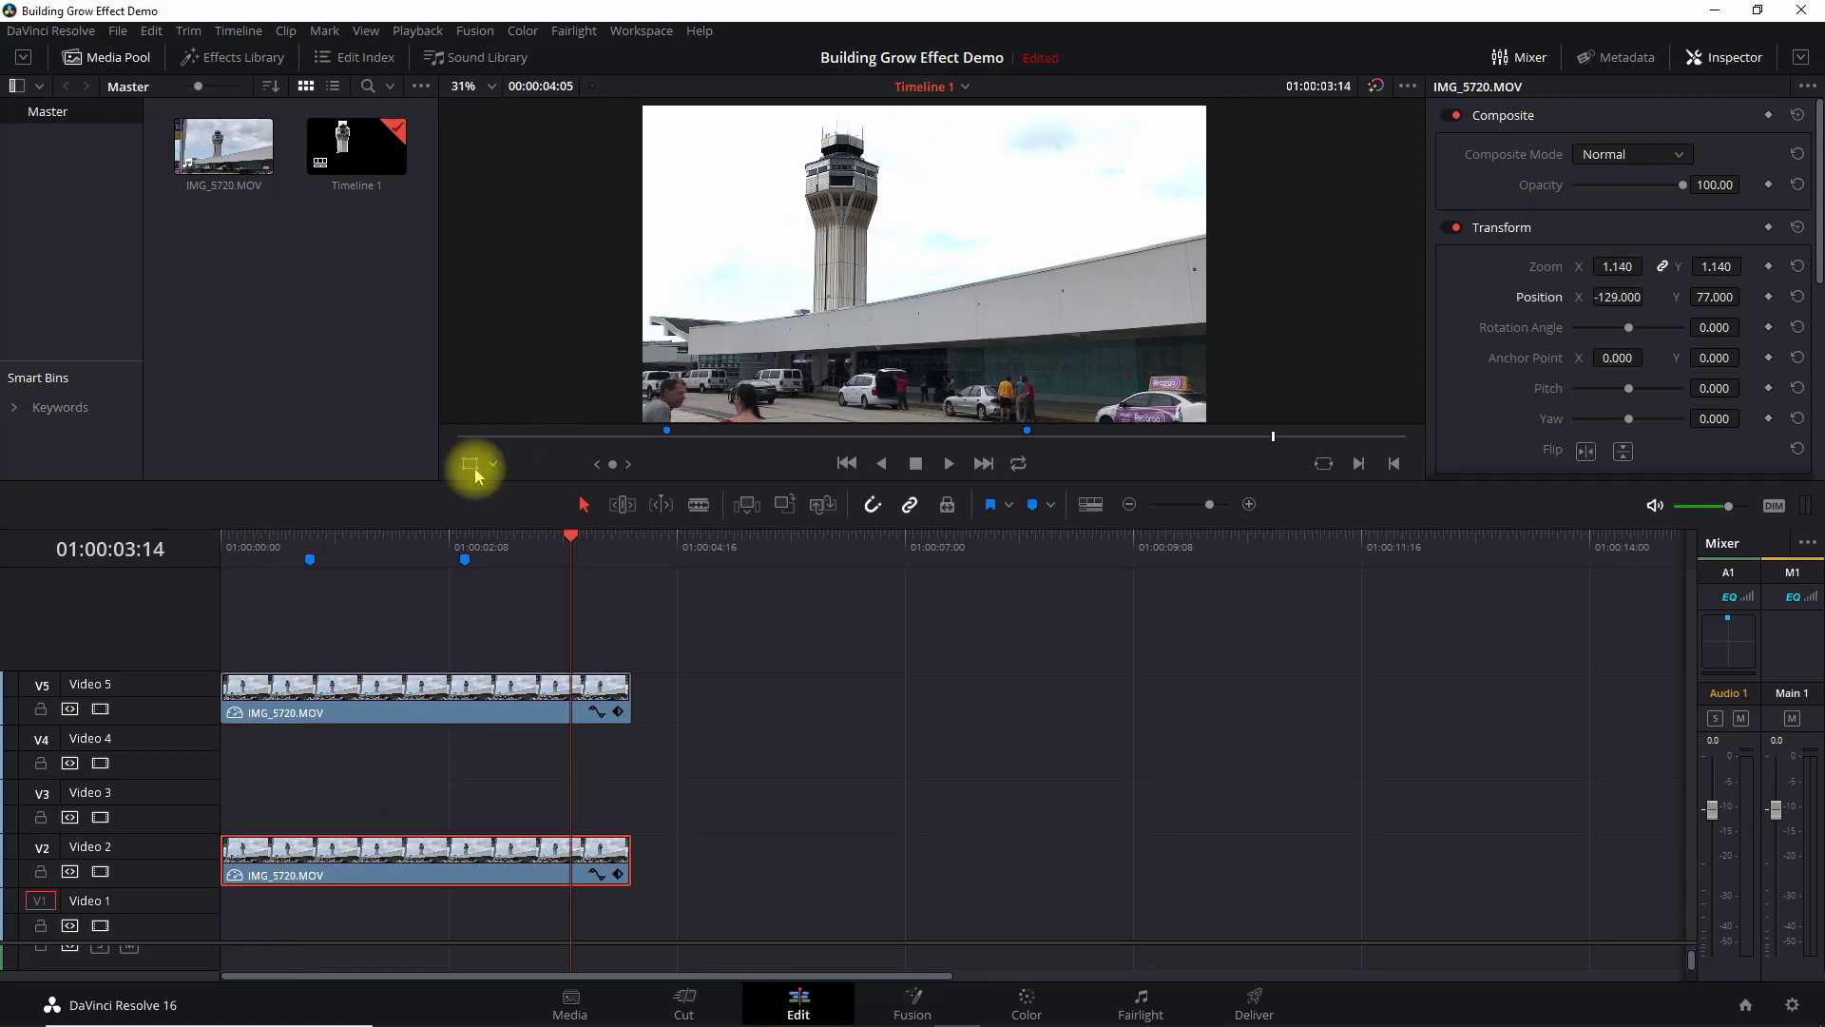
left_click(310, 544)
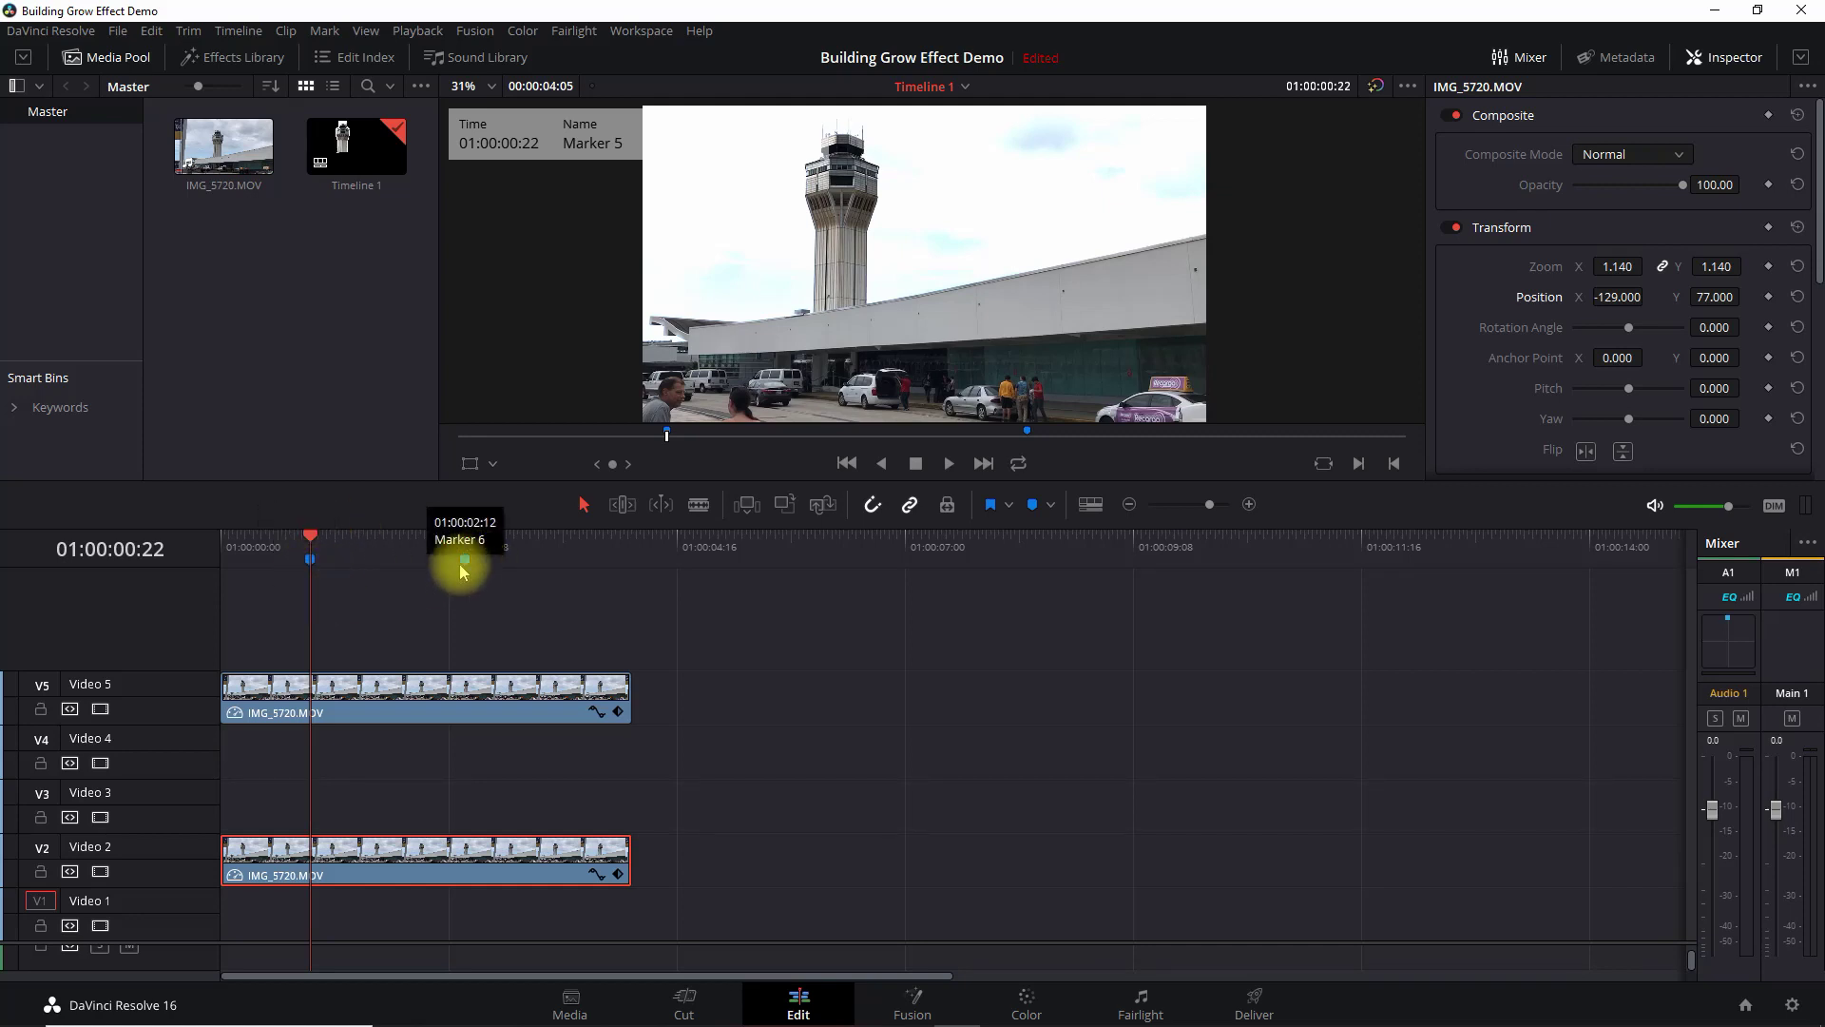
right_click(319, 561)
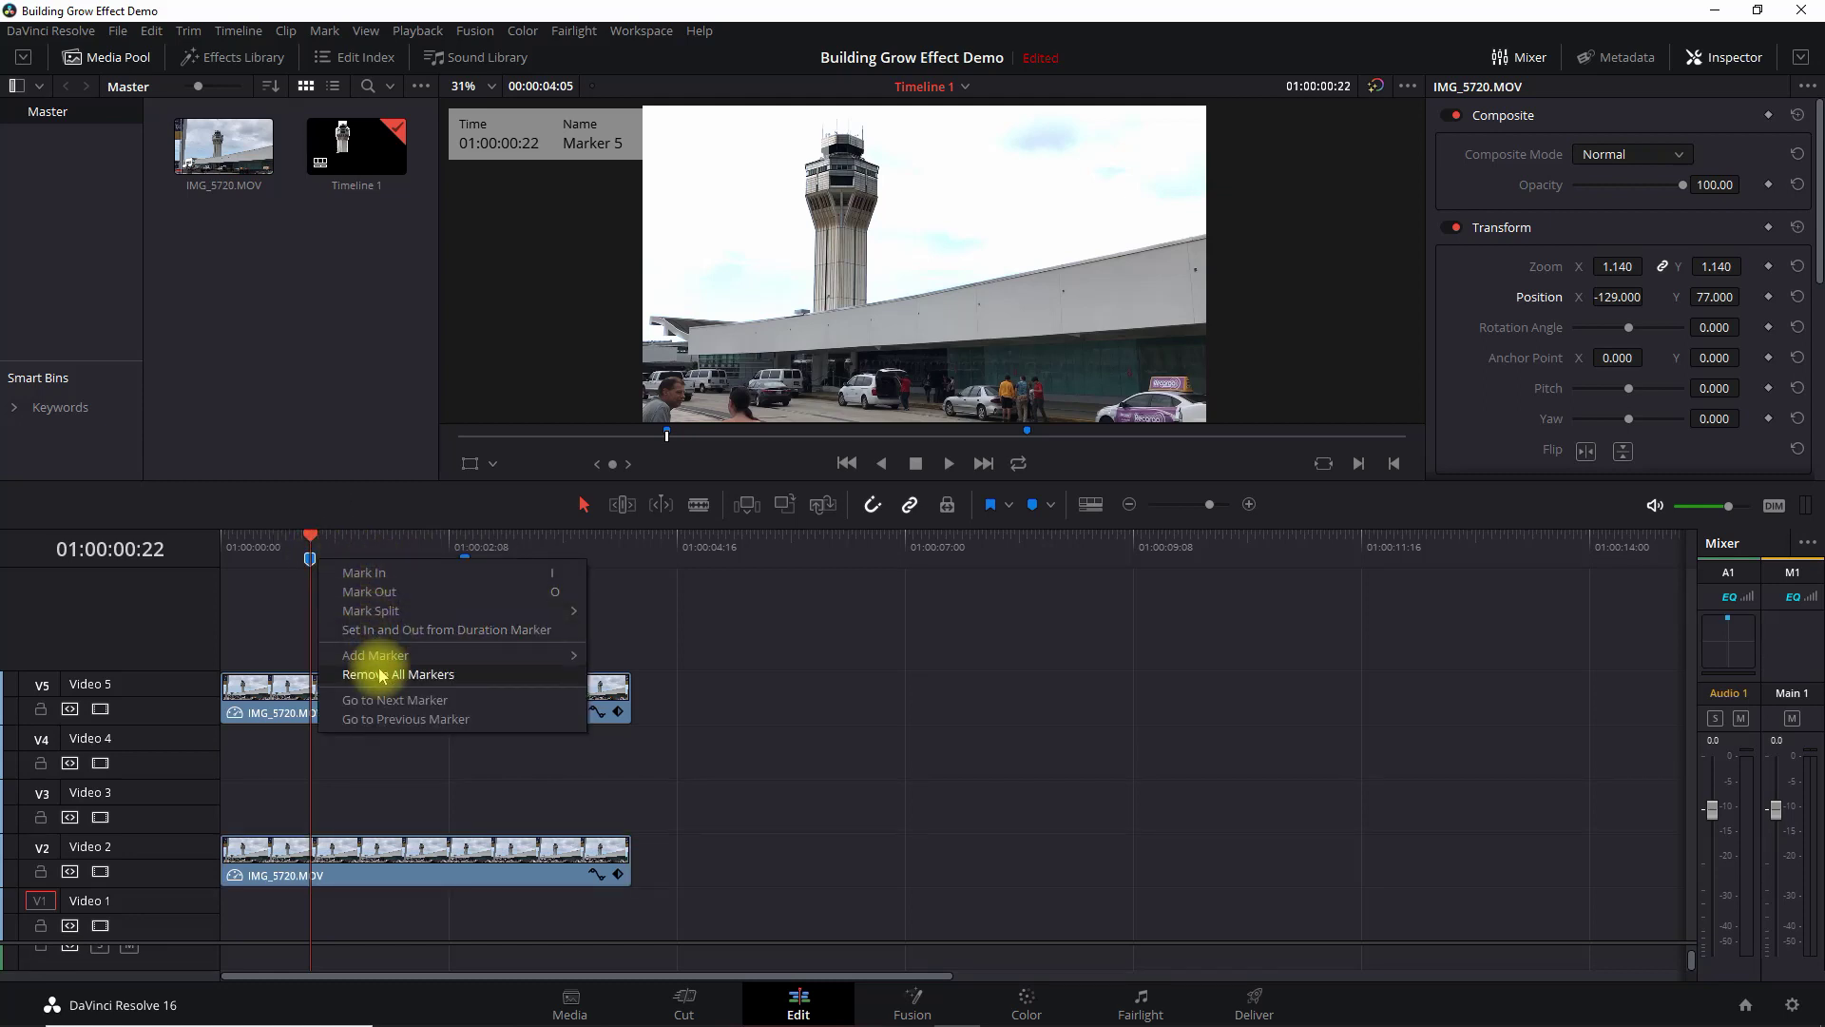
left_click(665, 606)
left_click(326, 876)
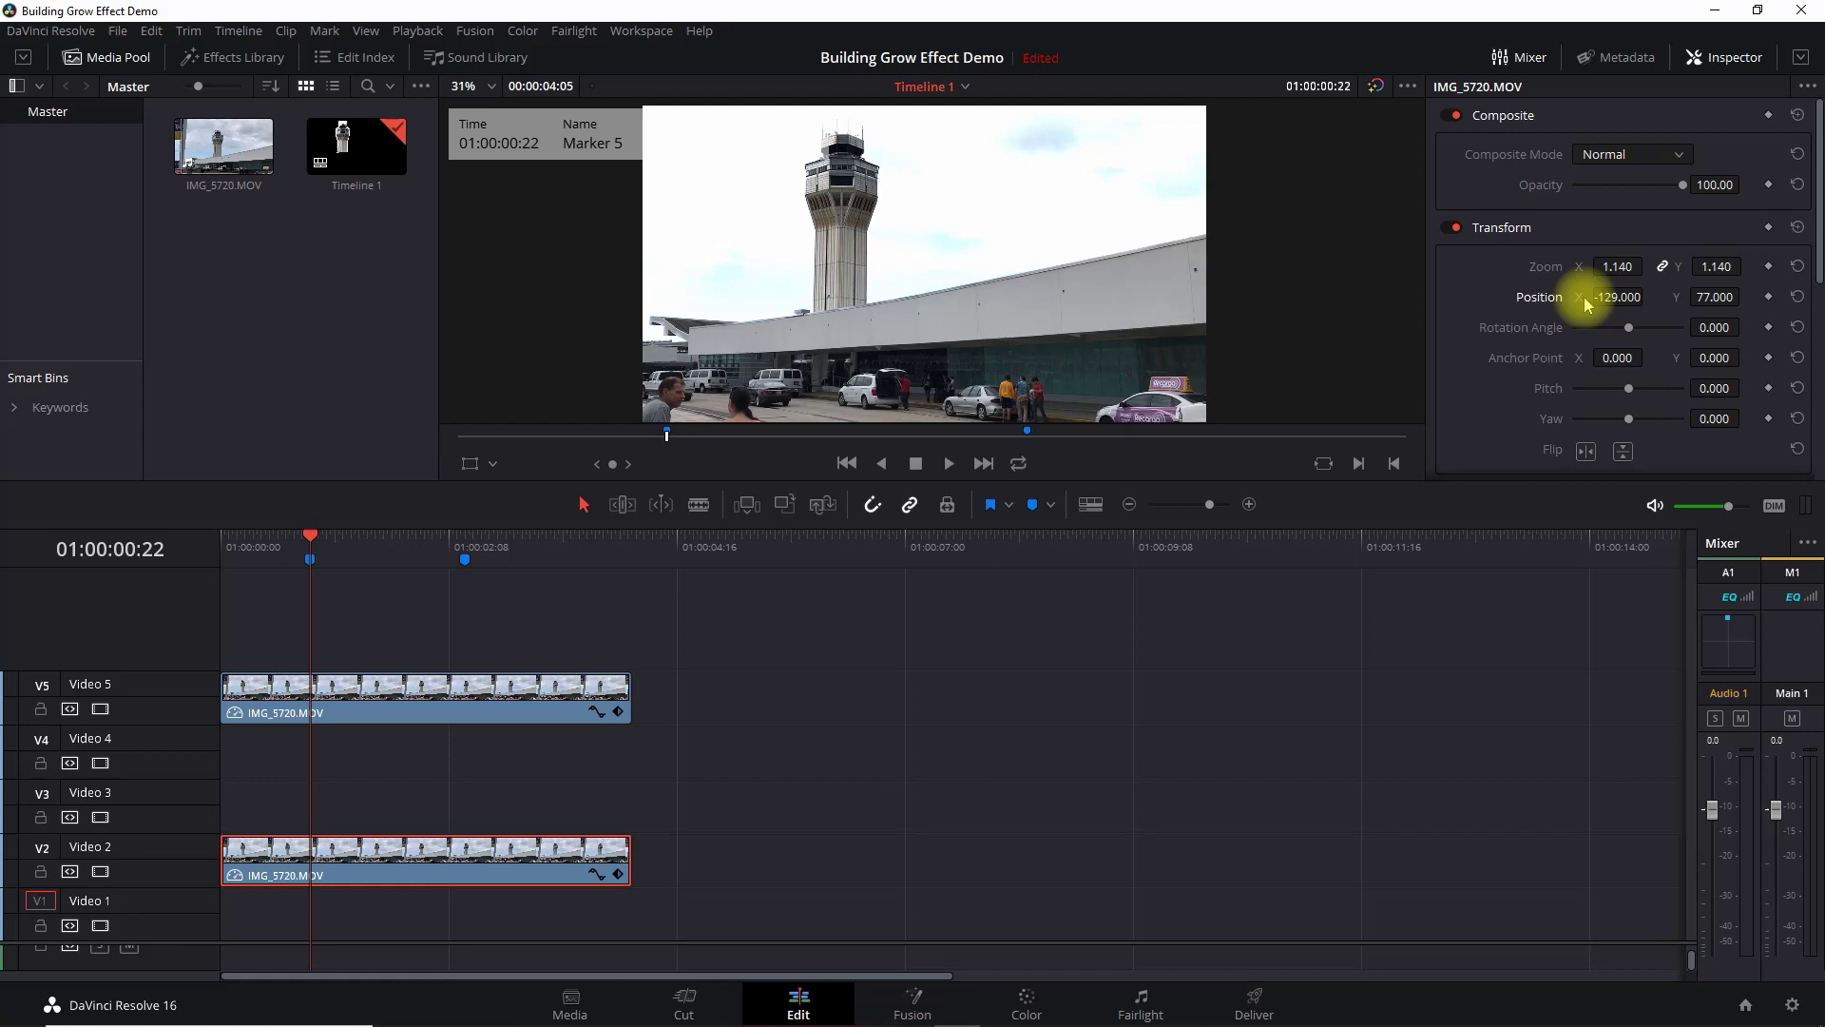
Keyframe the Video 2 copy's position at the first marker with Position Y -553.
left_click(1769, 296)
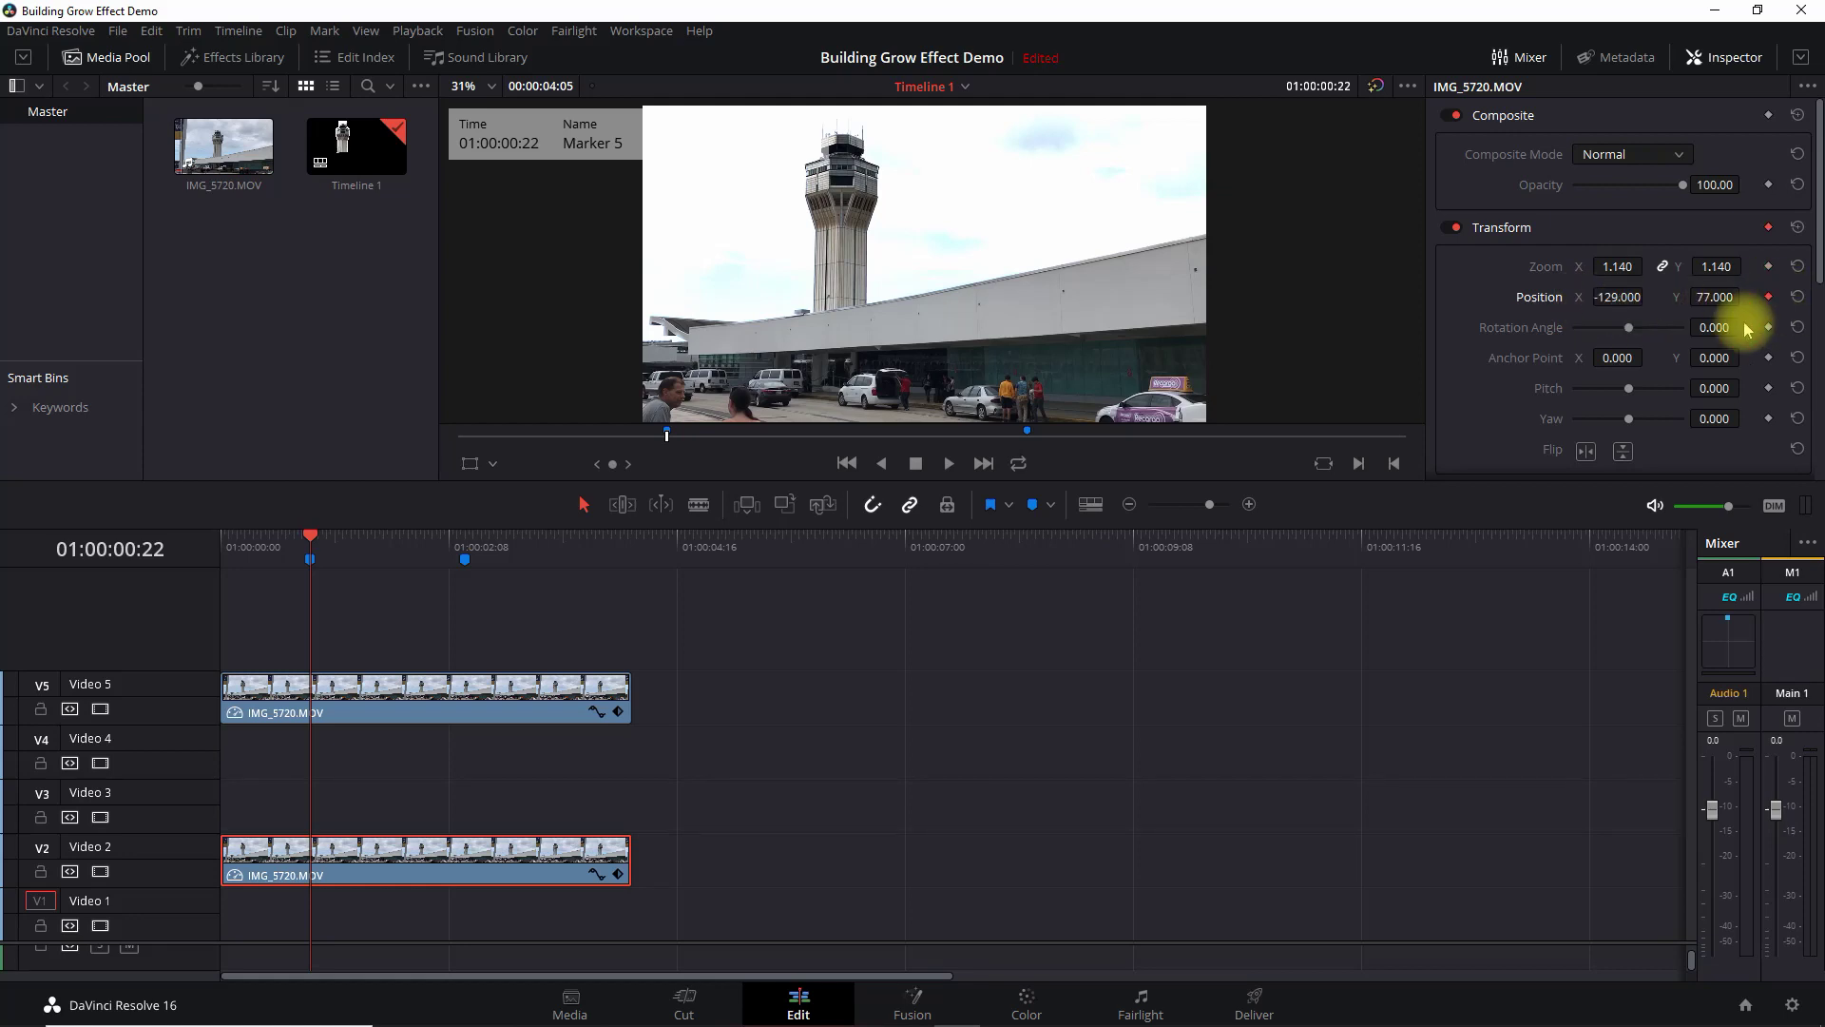
left_click(468, 464)
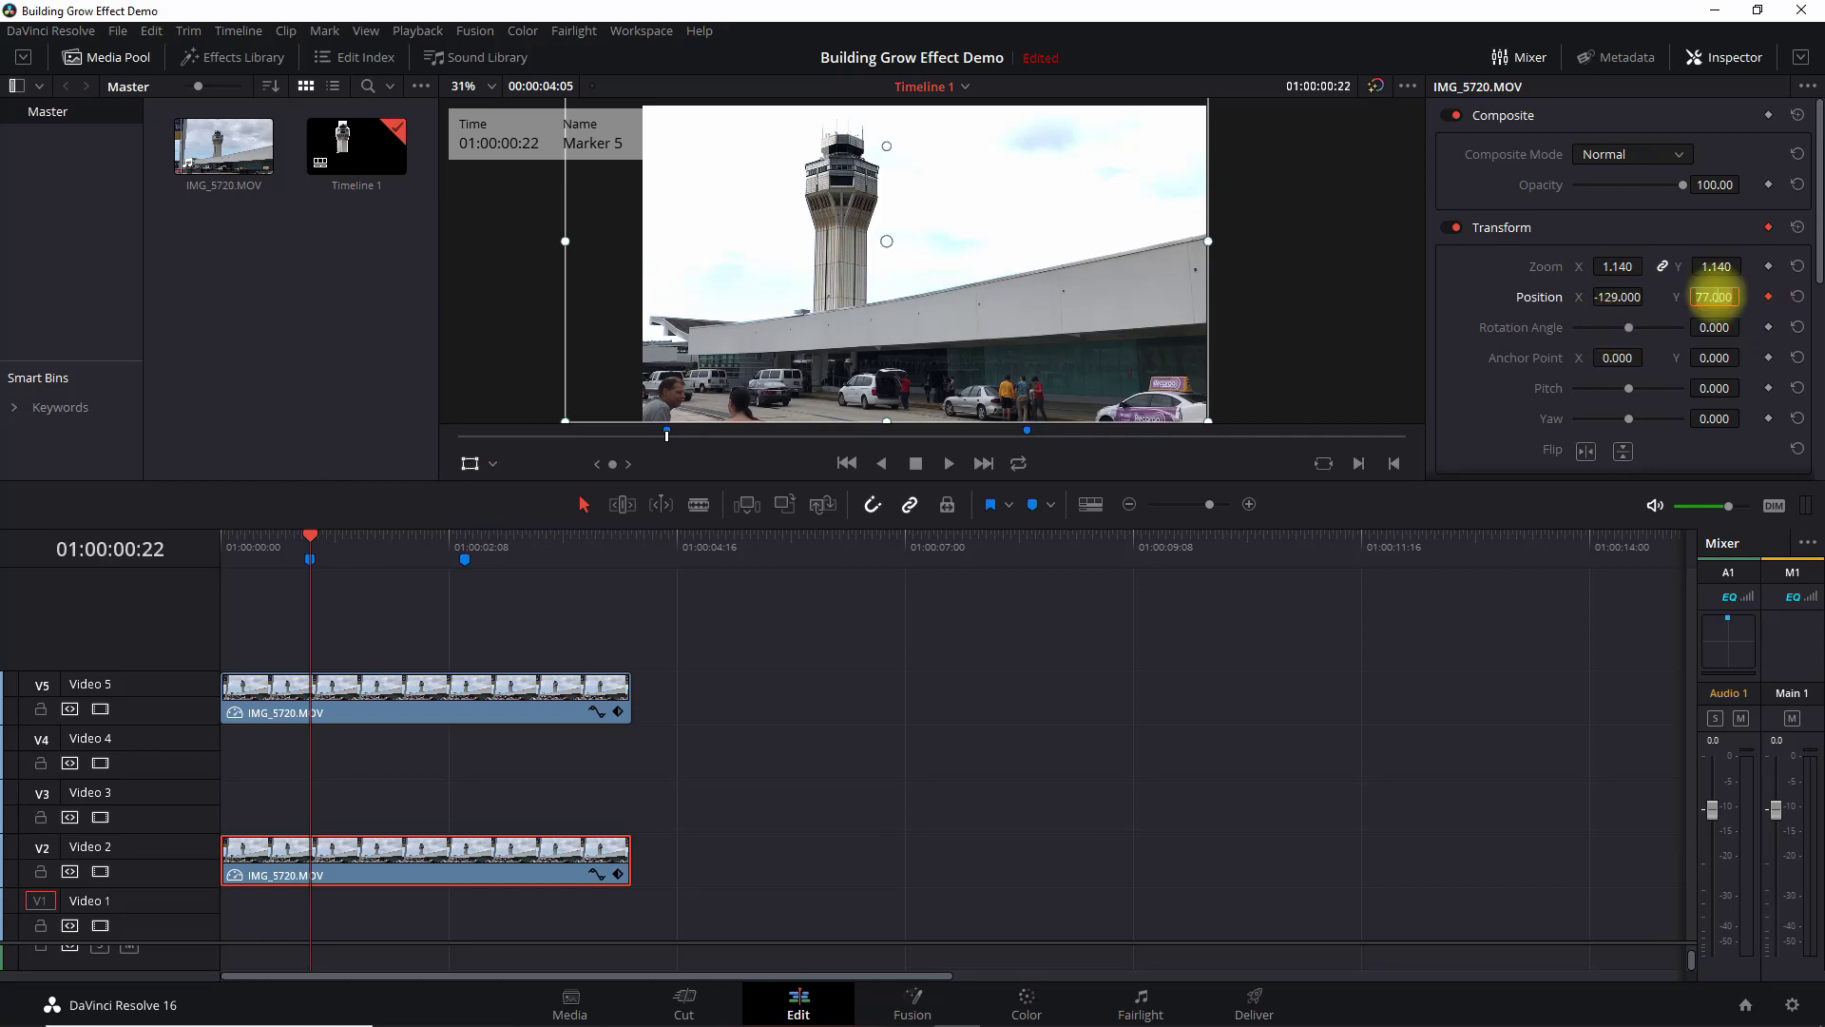
type("-")
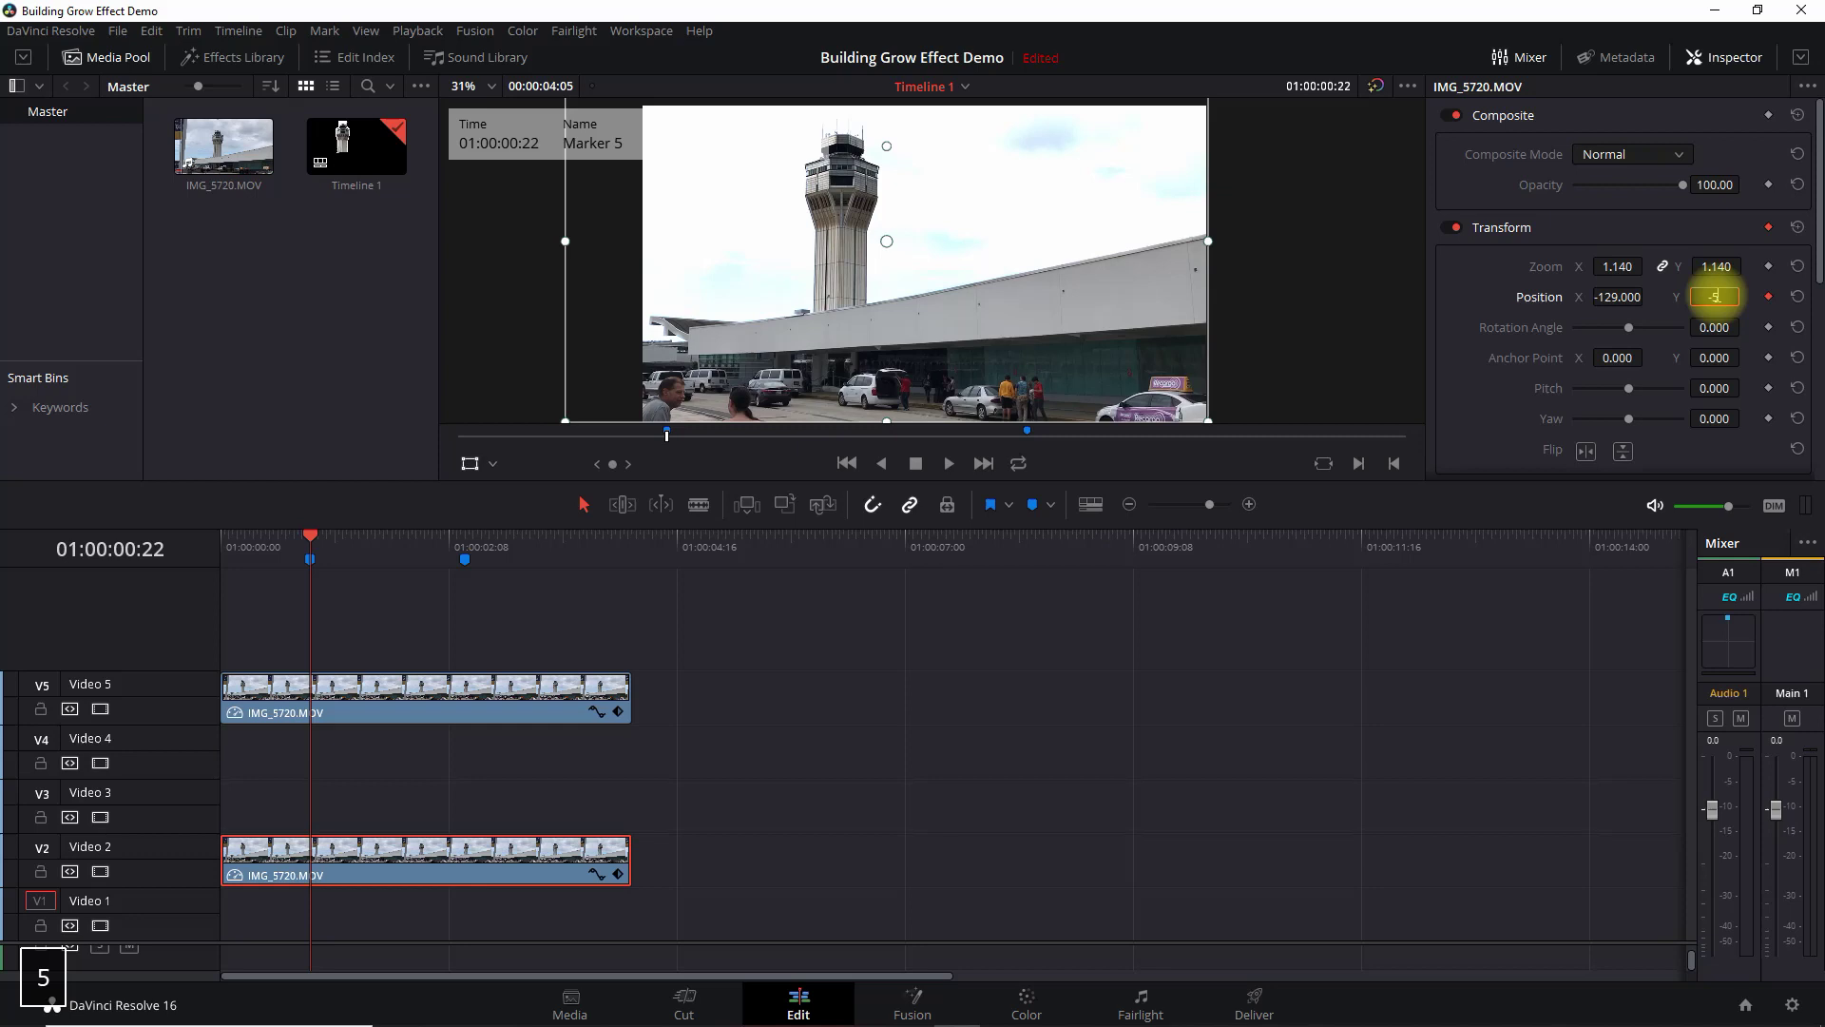
type("553")
key("Return")
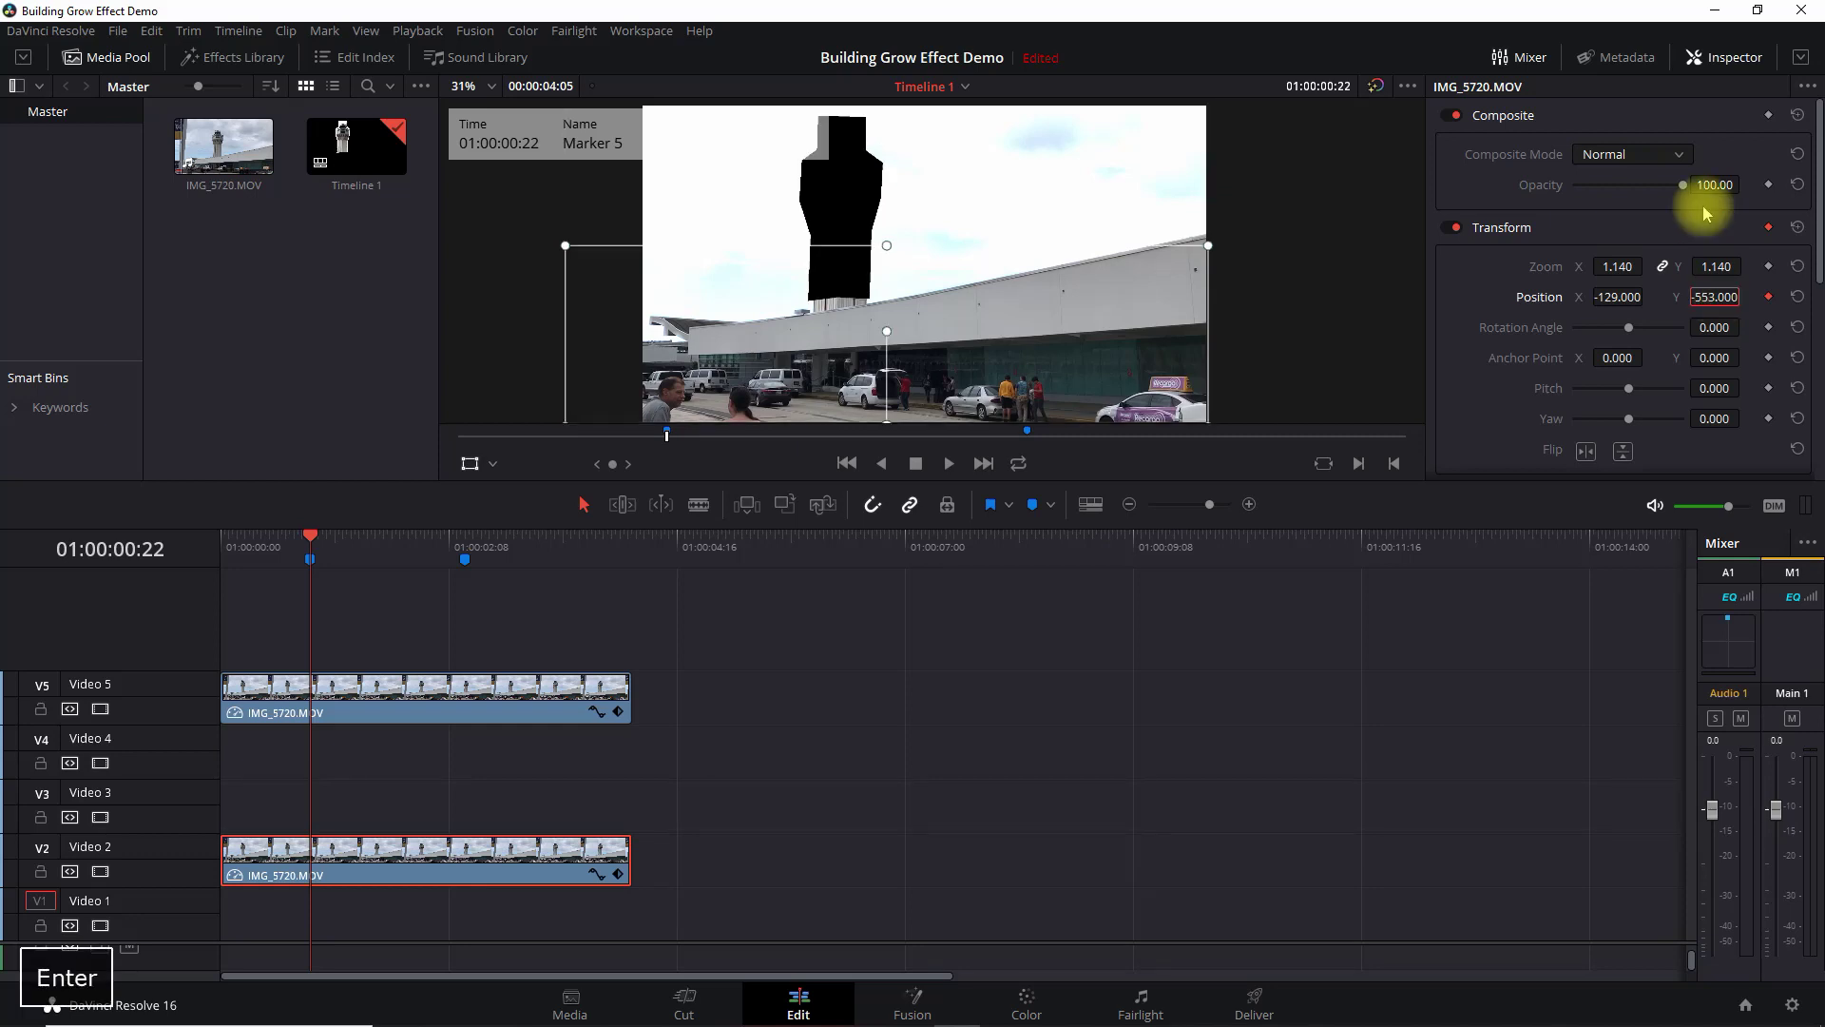
Realign the Video 5 copy at the timeline start and park the playhead past the clips' end.
scroll(1274, 304, "down", 1)
scroll(1274, 305, "down", 1)
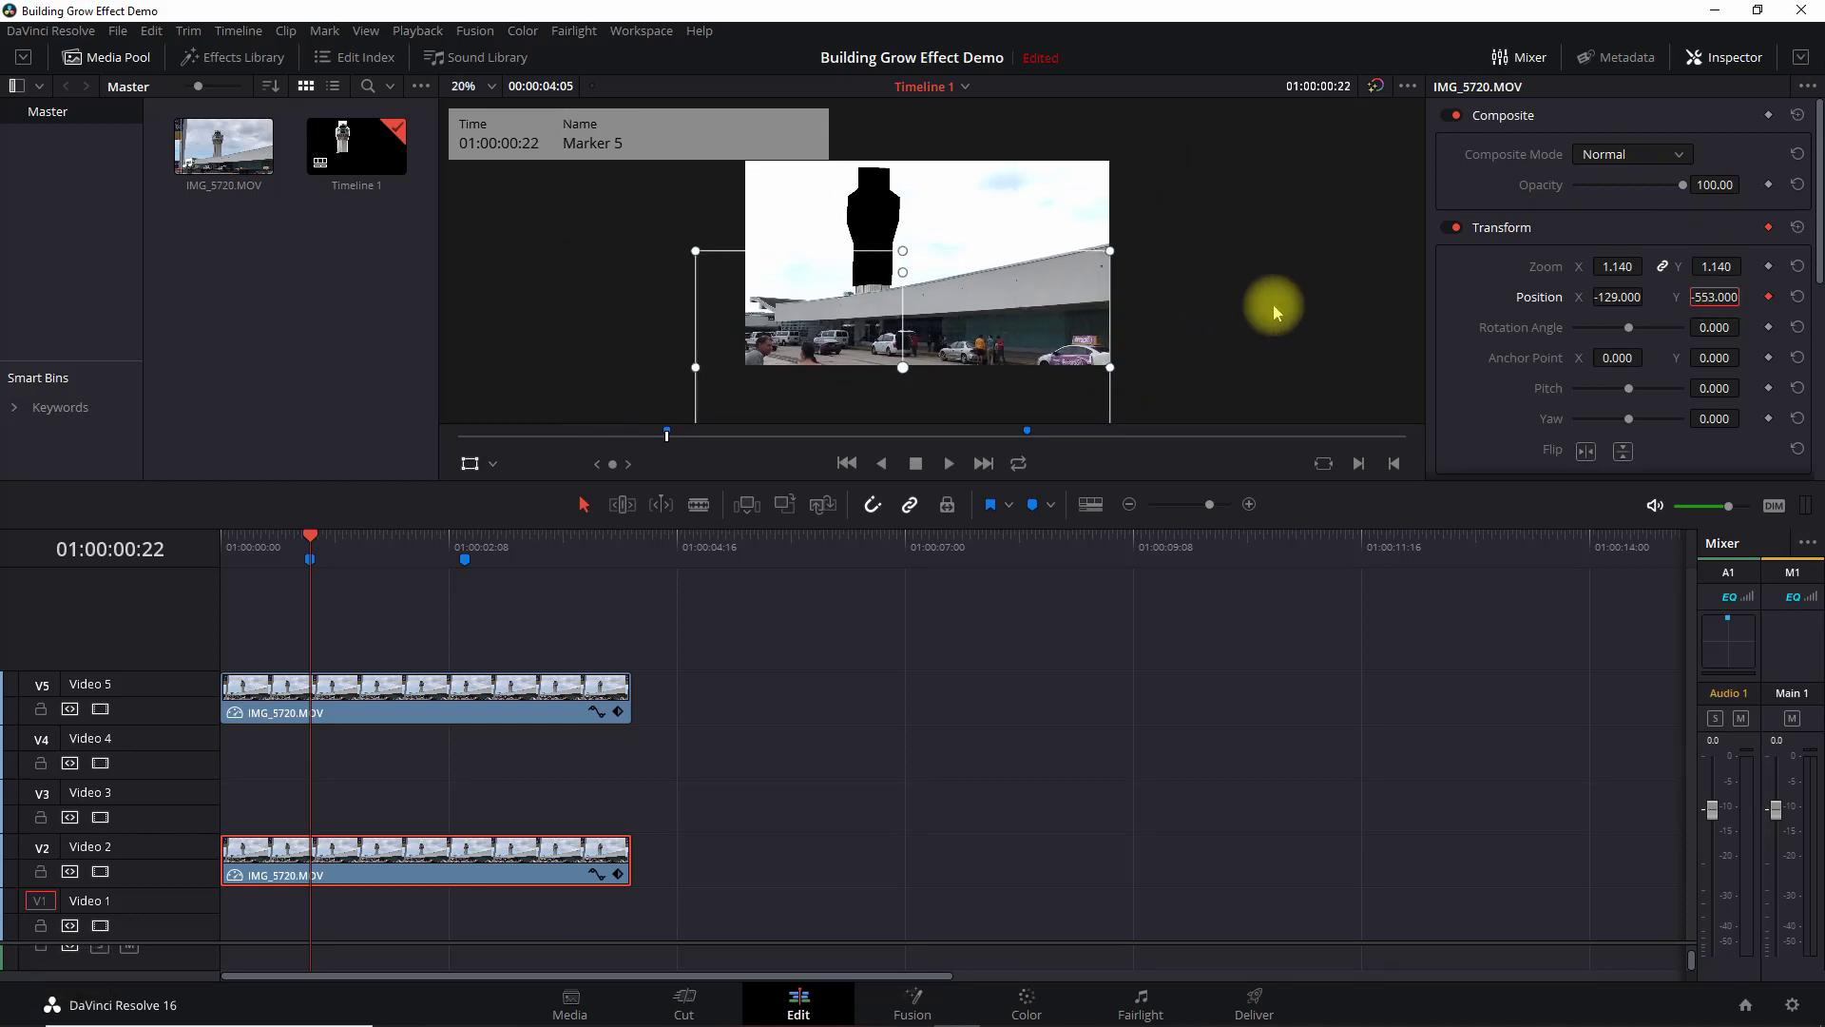
left_click(466, 687)
left_click_drag(509, 702, 1104, 706)
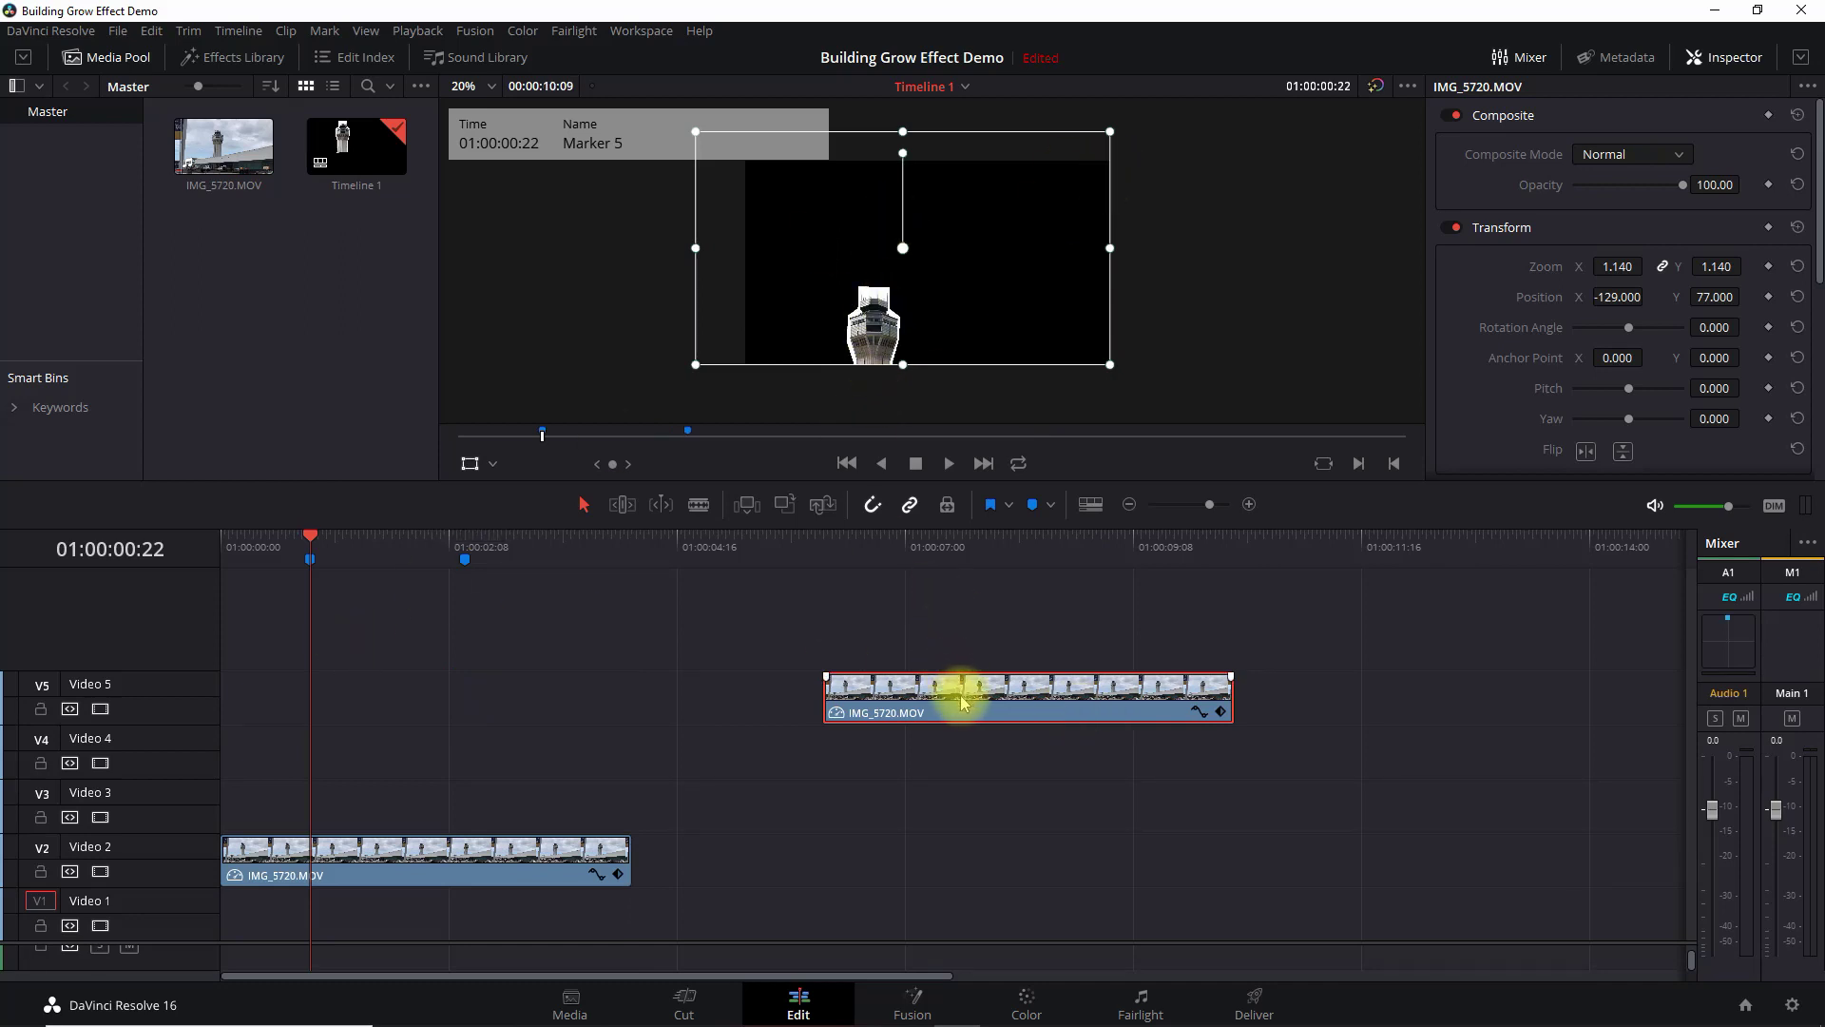
left_click_drag(961, 701, 348, 700)
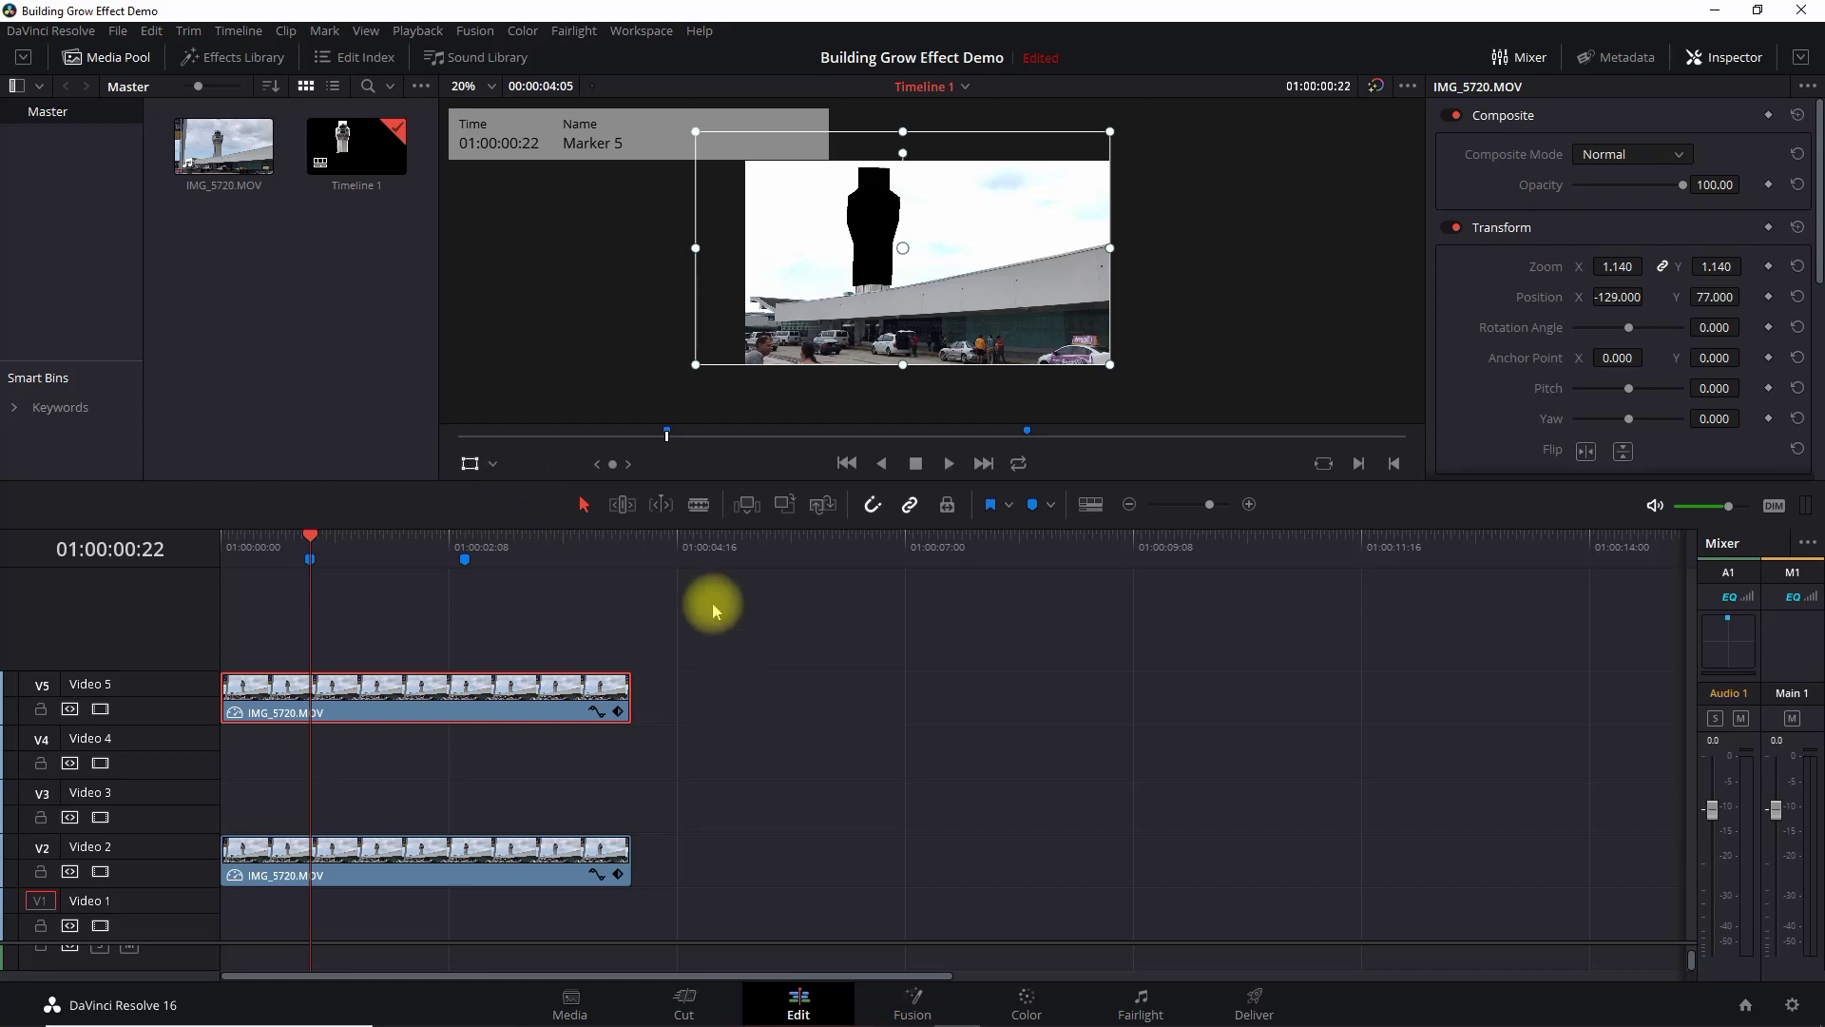
left_click(704, 564)
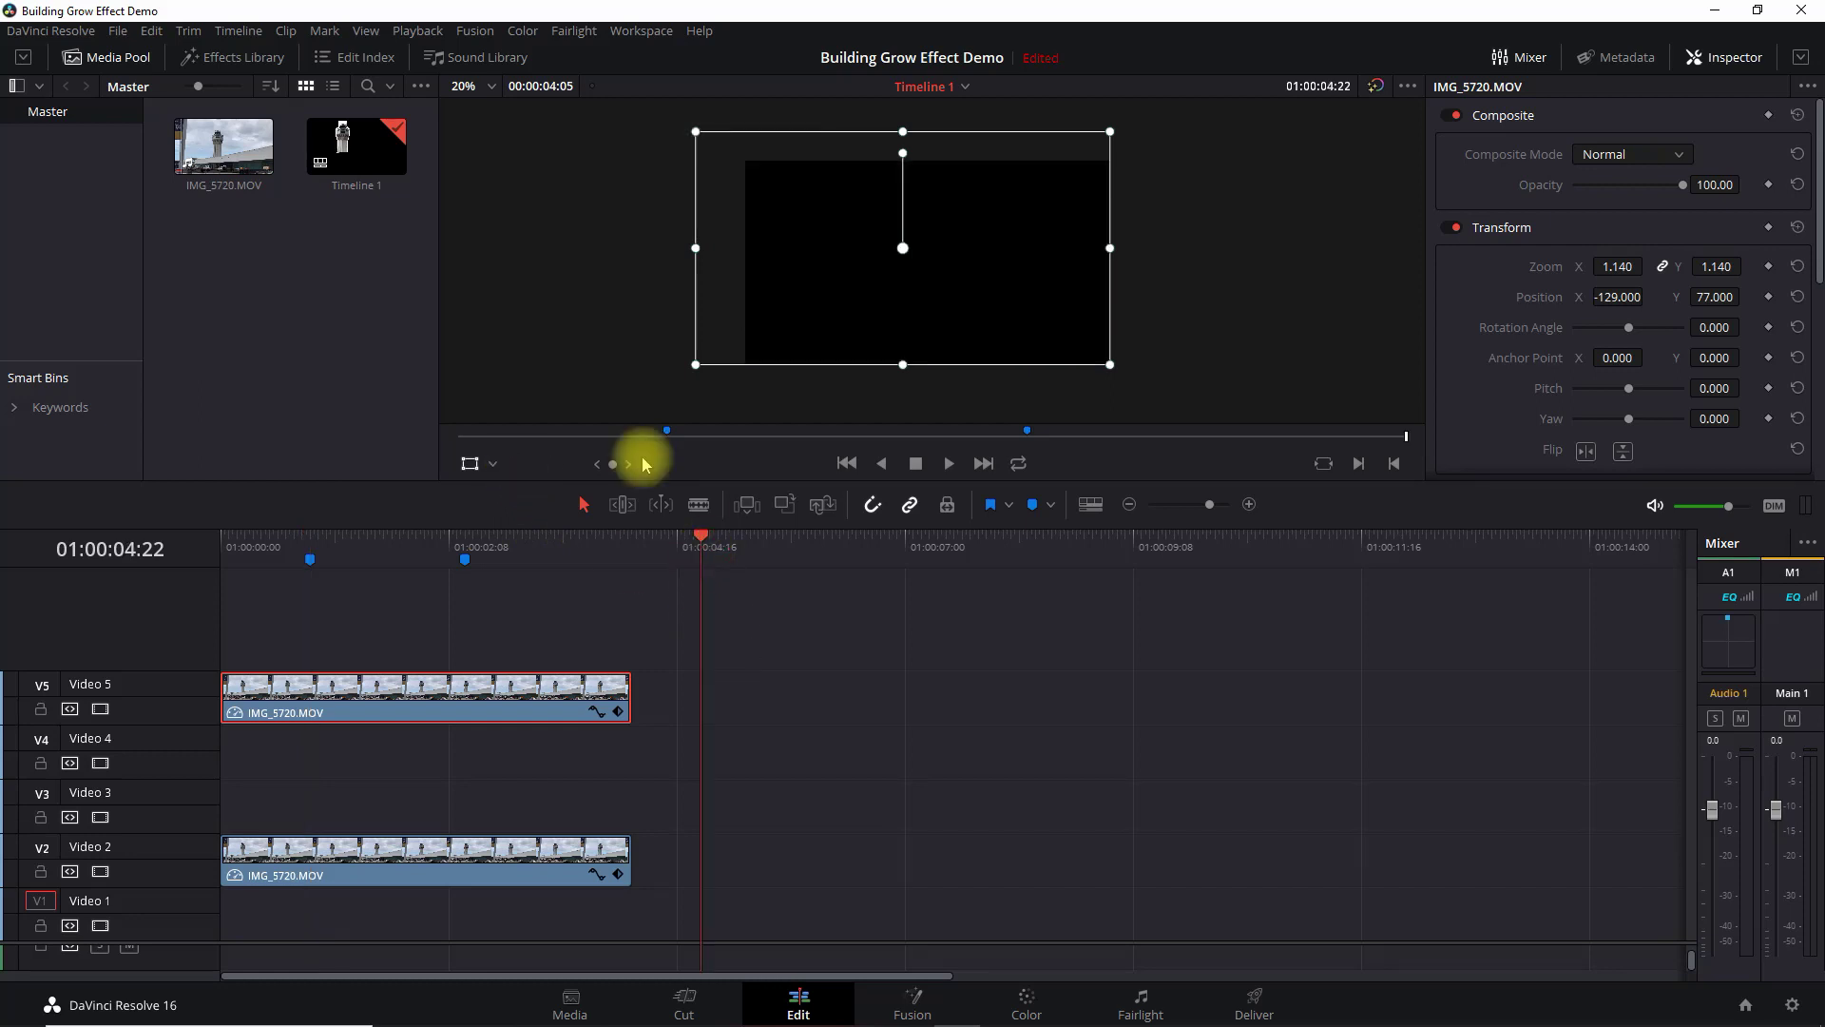
Drag a Solid Color generator from the Effects Library's Generators onto the timeline.
left_click(222, 59)
left_click(60, 189)
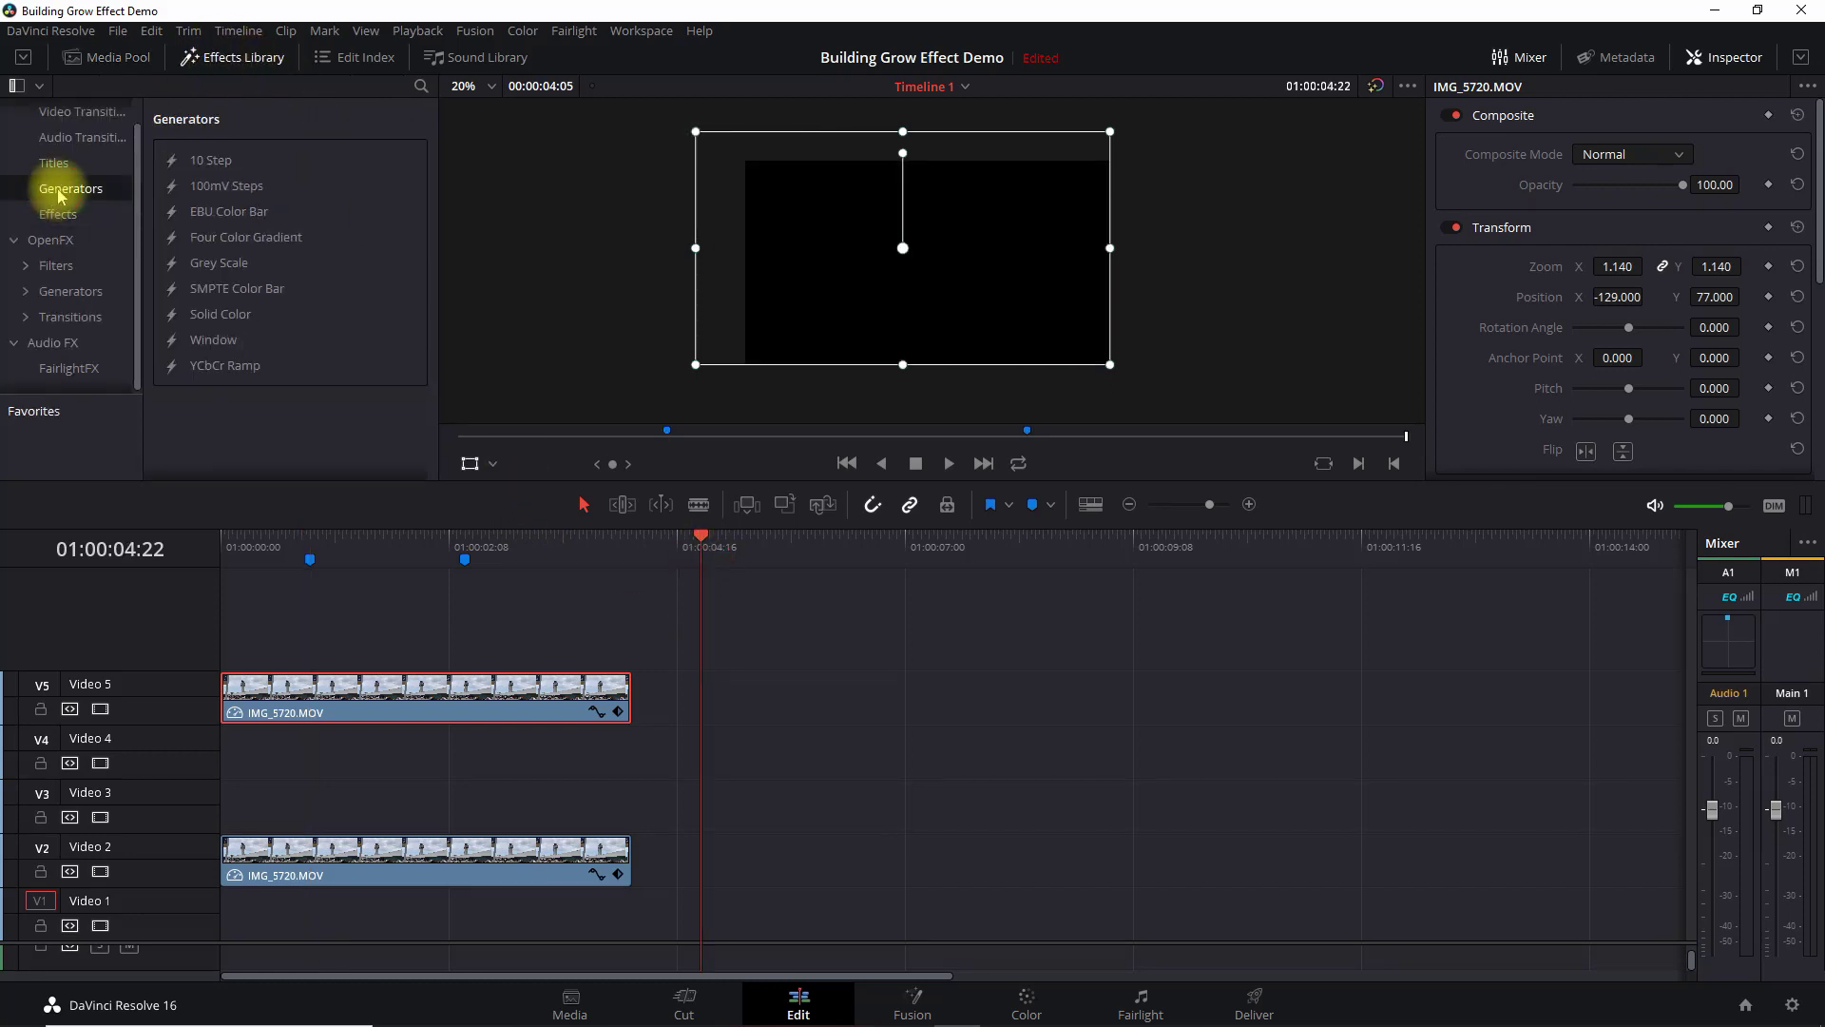
key("Return")
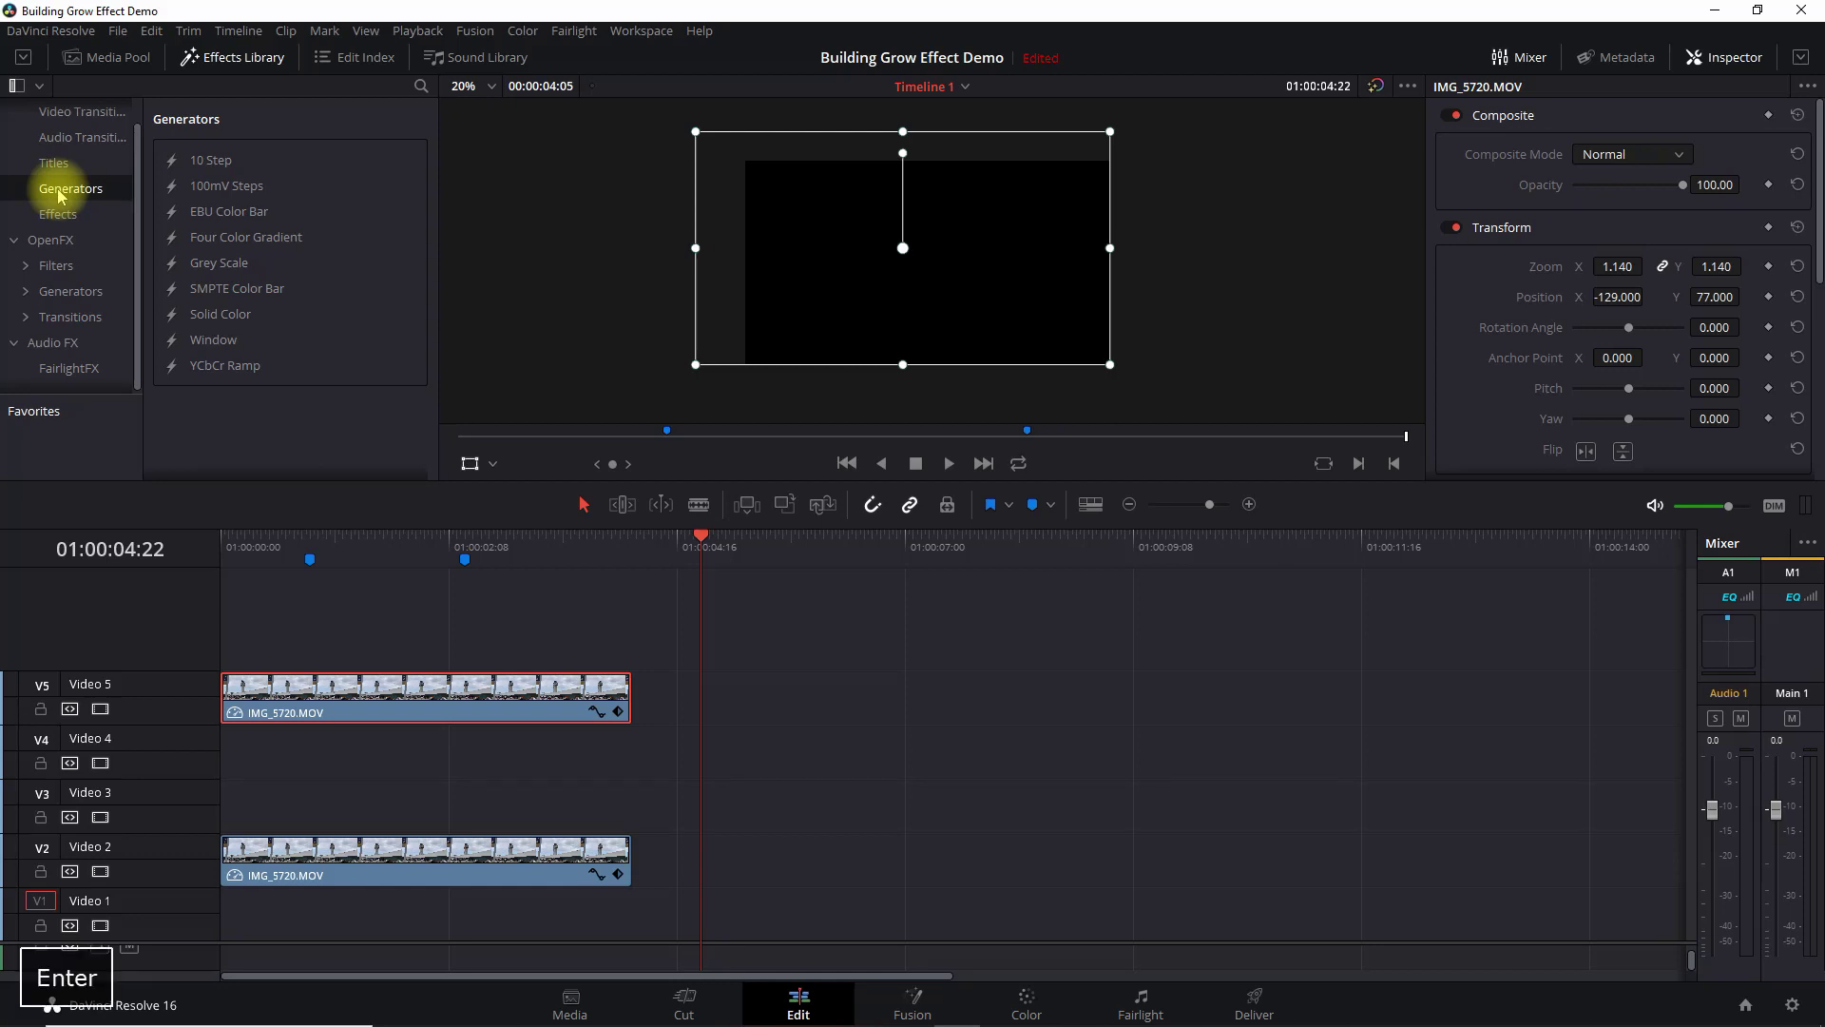
left_click(225, 316)
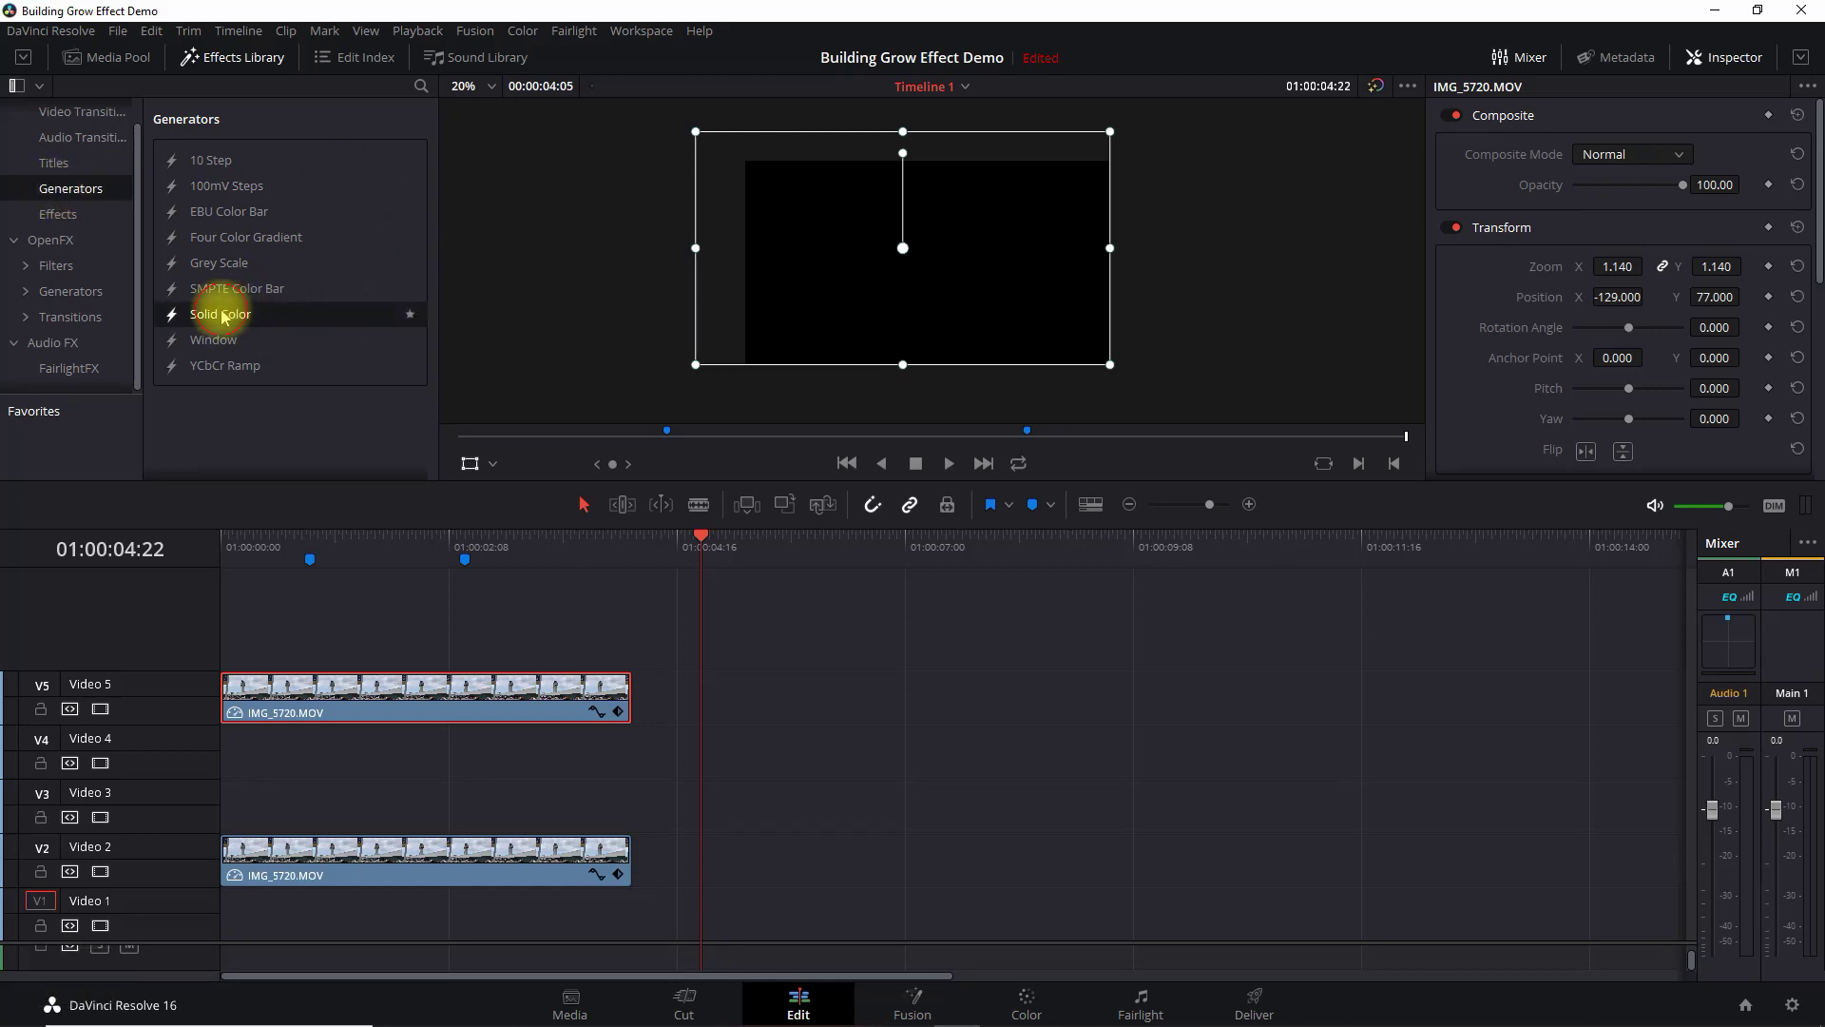
left_click_drag(224, 316, 787, 722)
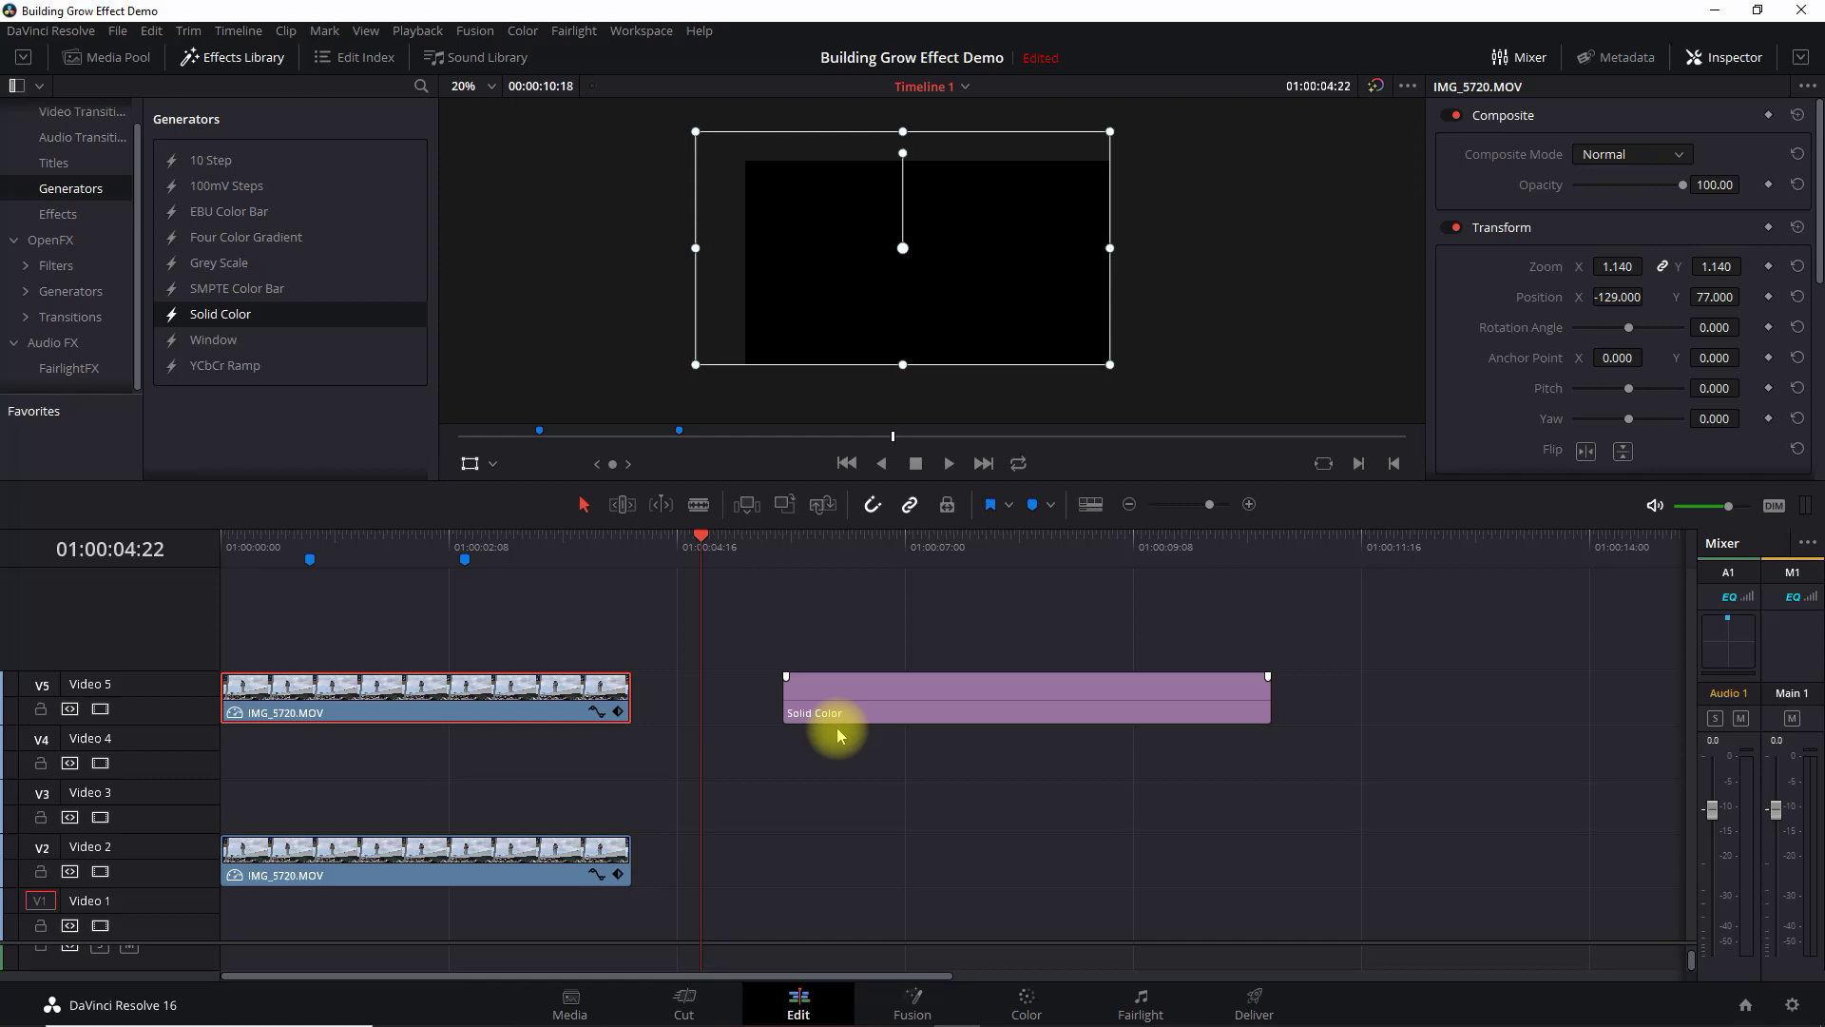
Move the Solid Color clip to Video 1's start and trim its end to match the tower clips.
left_click(922, 702)
left_click_drag(922, 702, 346, 904)
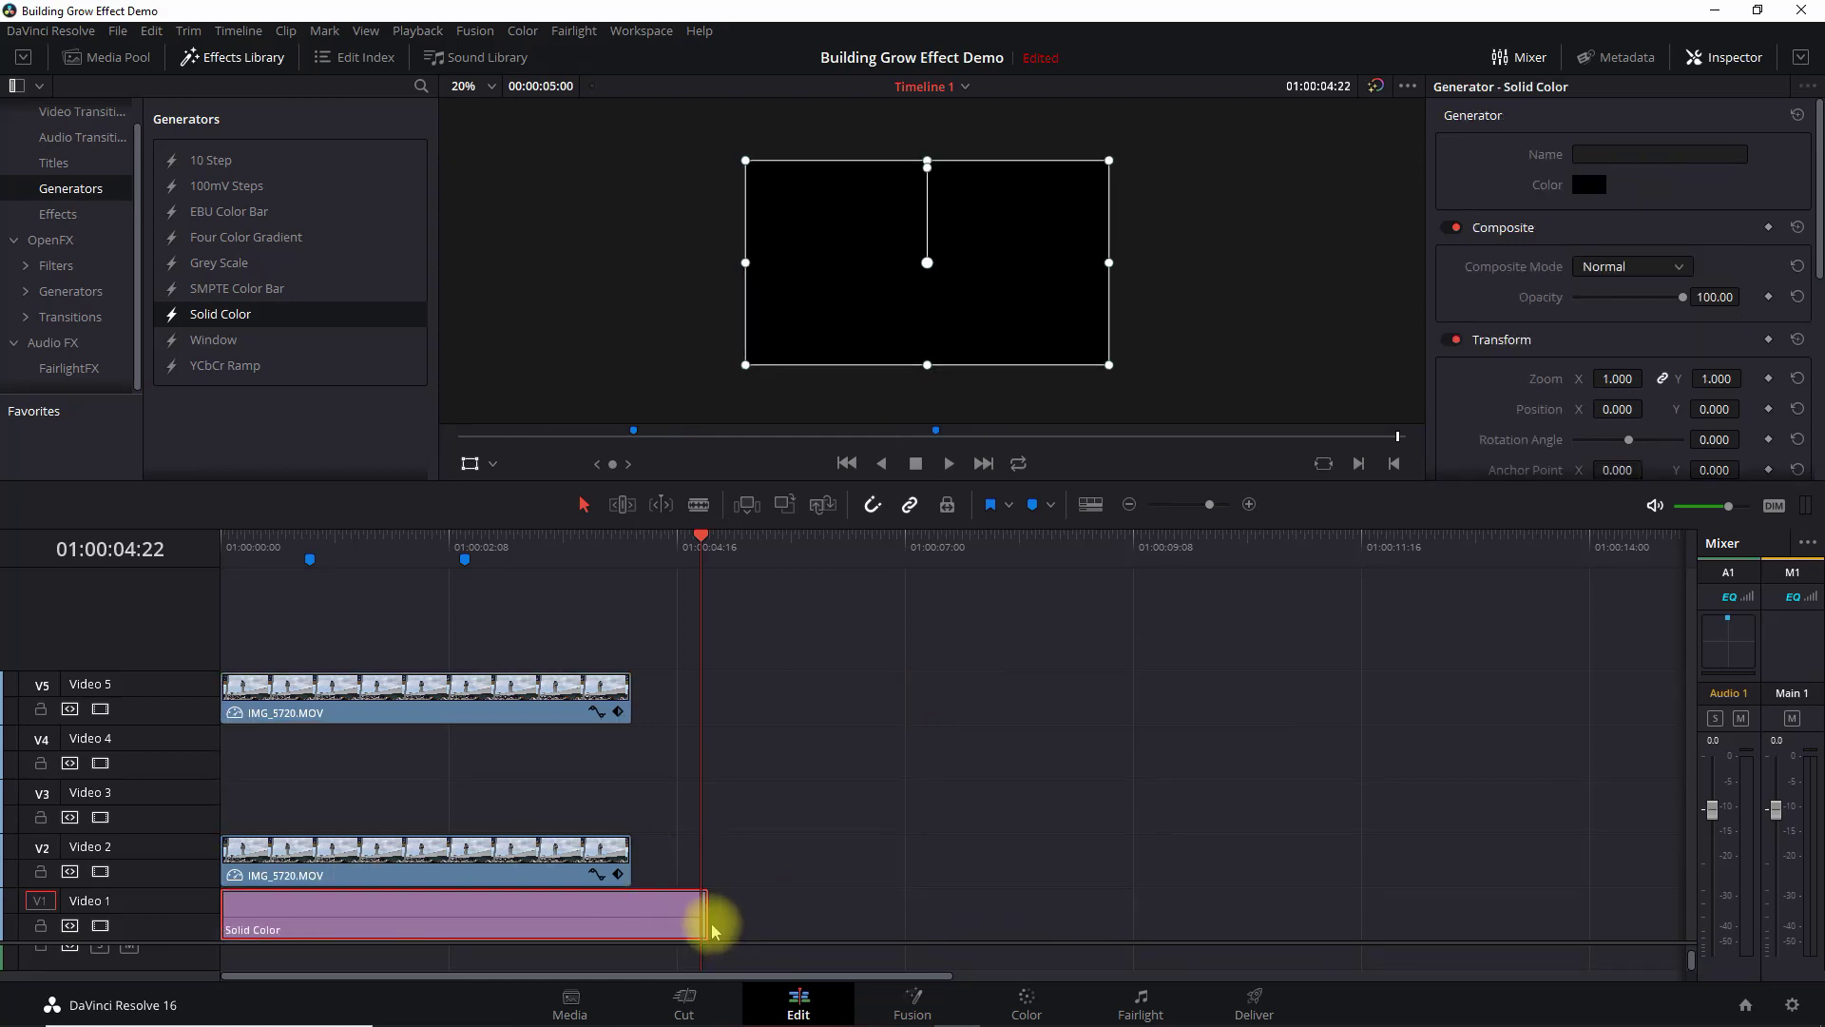
left_click_drag(707, 921, 630, 913)
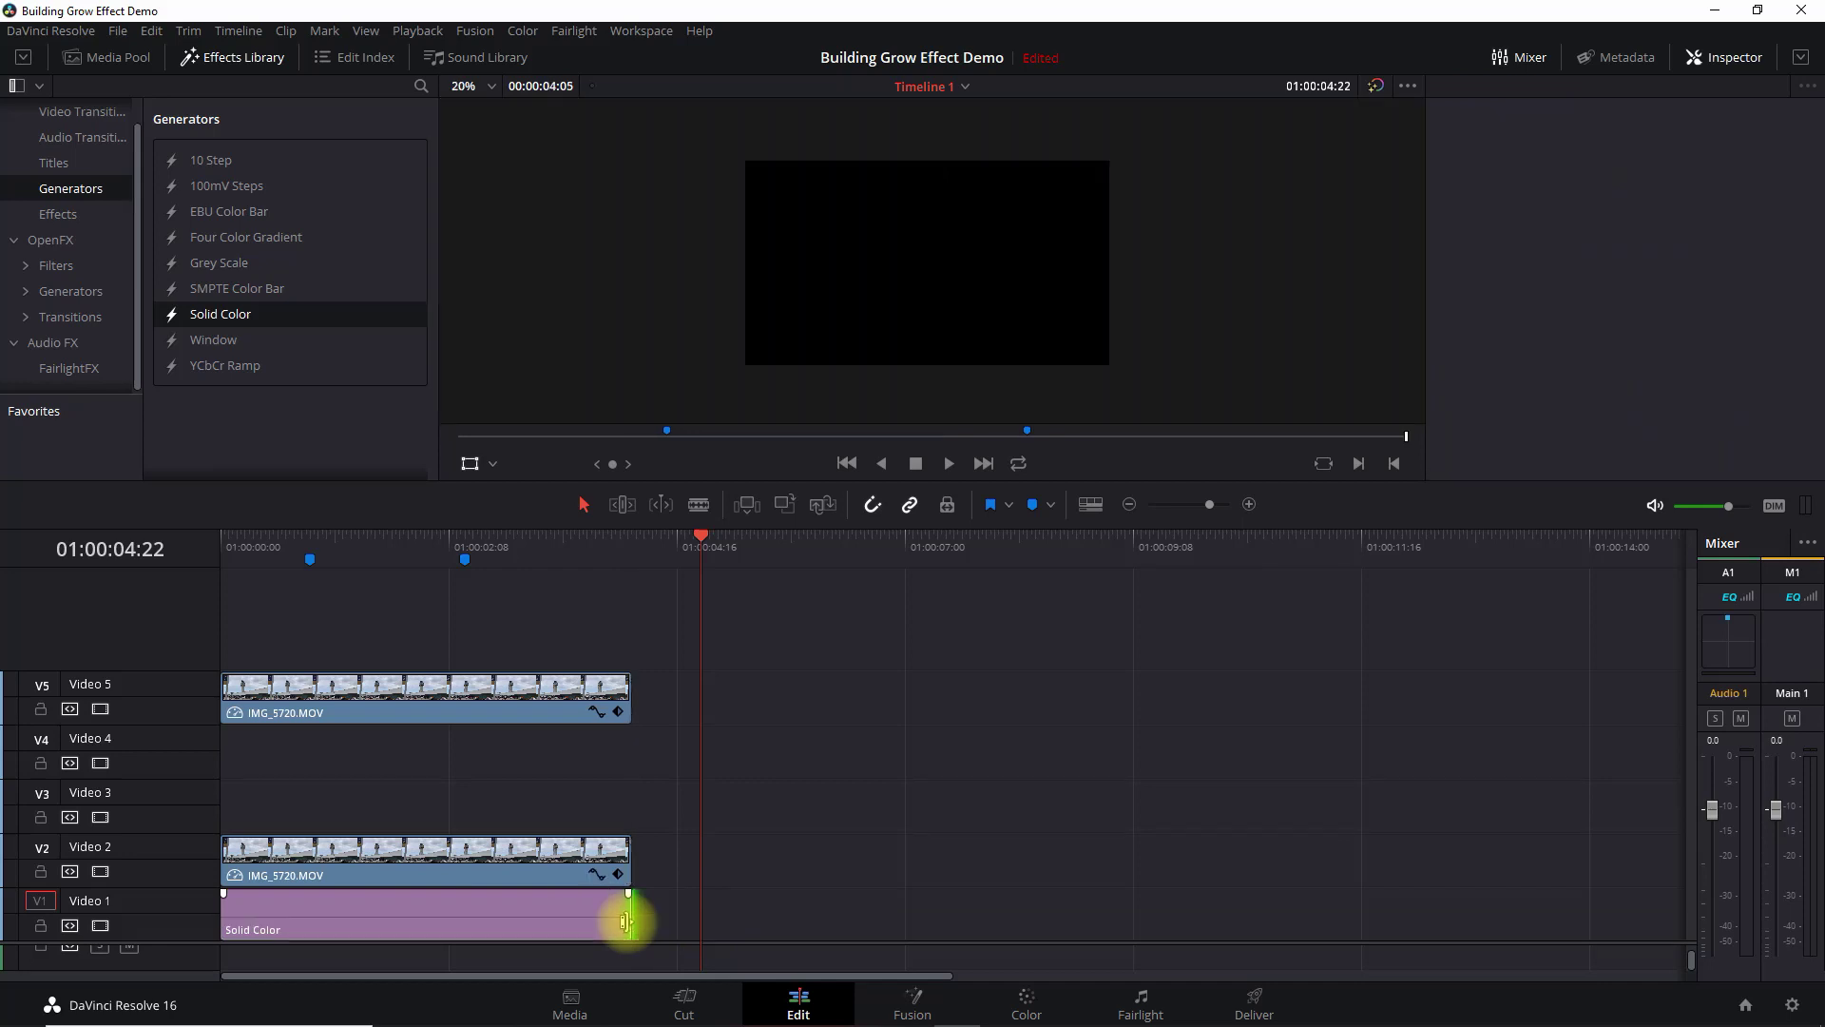
left_click(442, 907)
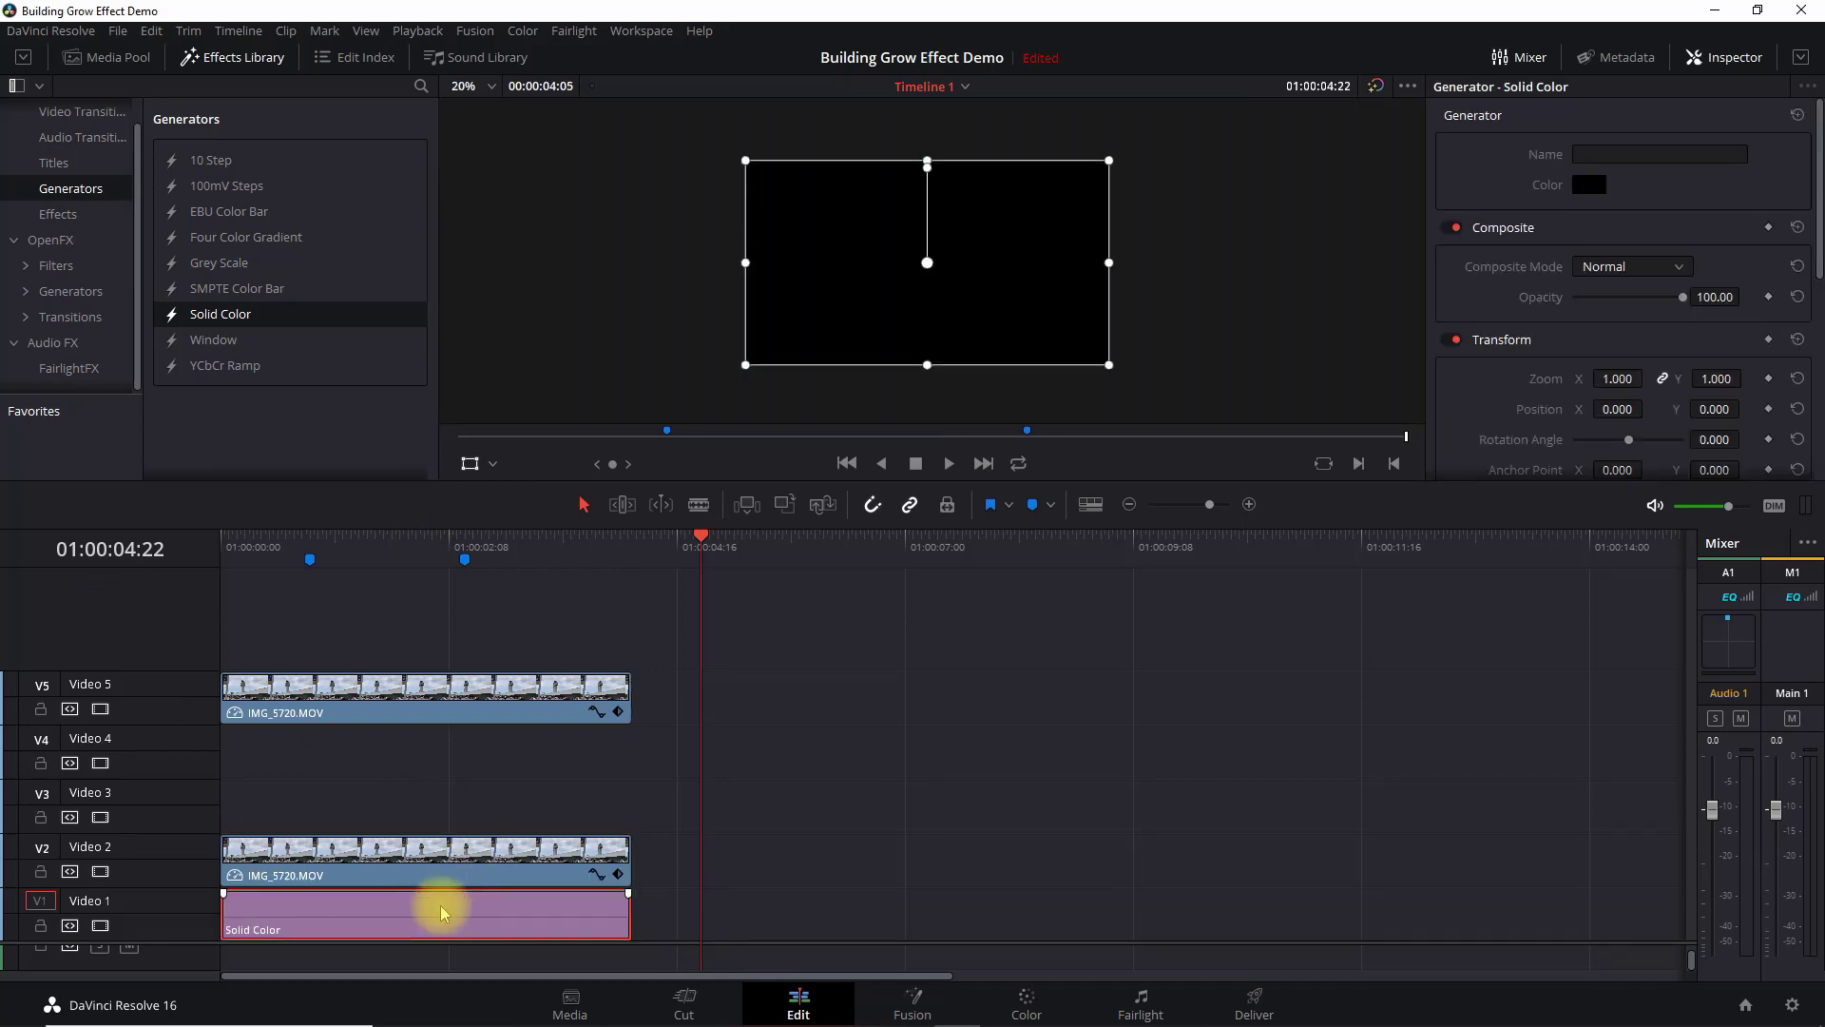
Shift the Solid Color clip later and hide the transform overlay so the building footage shows.
left_click_drag(552, 917, 1179, 911)
left_click(1012, 547)
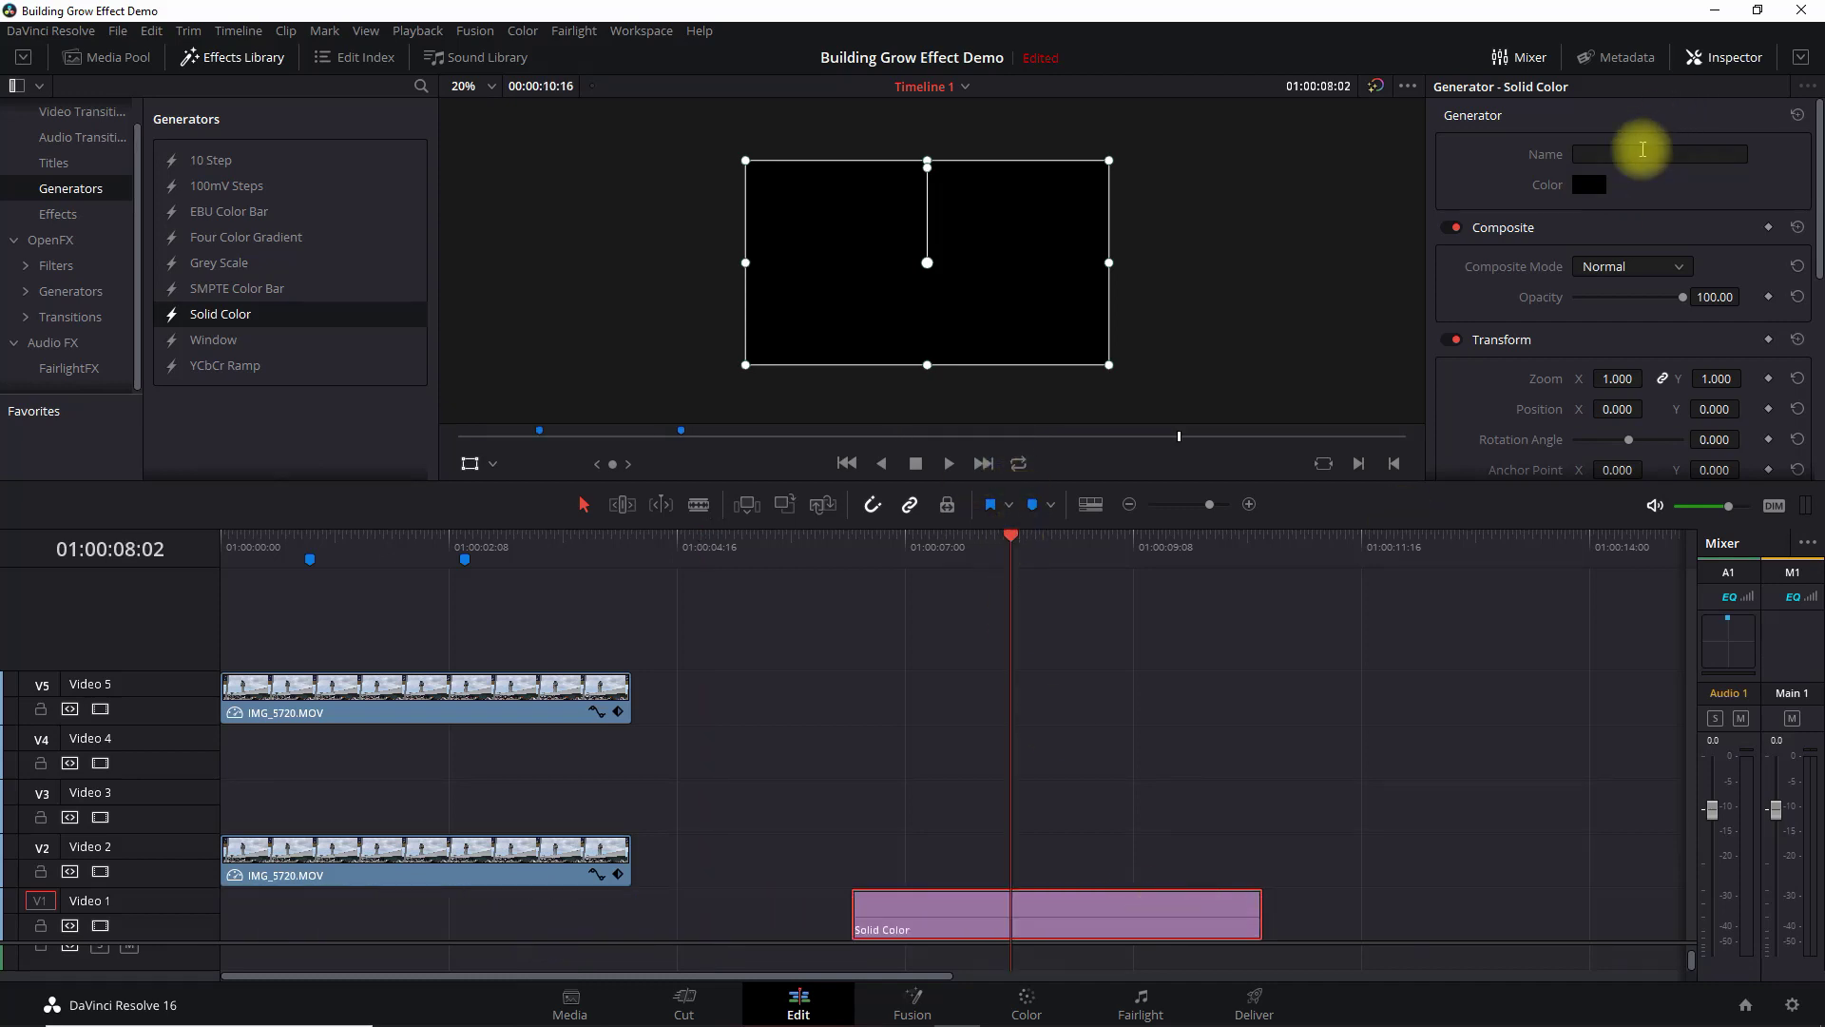
left_click(472, 463)
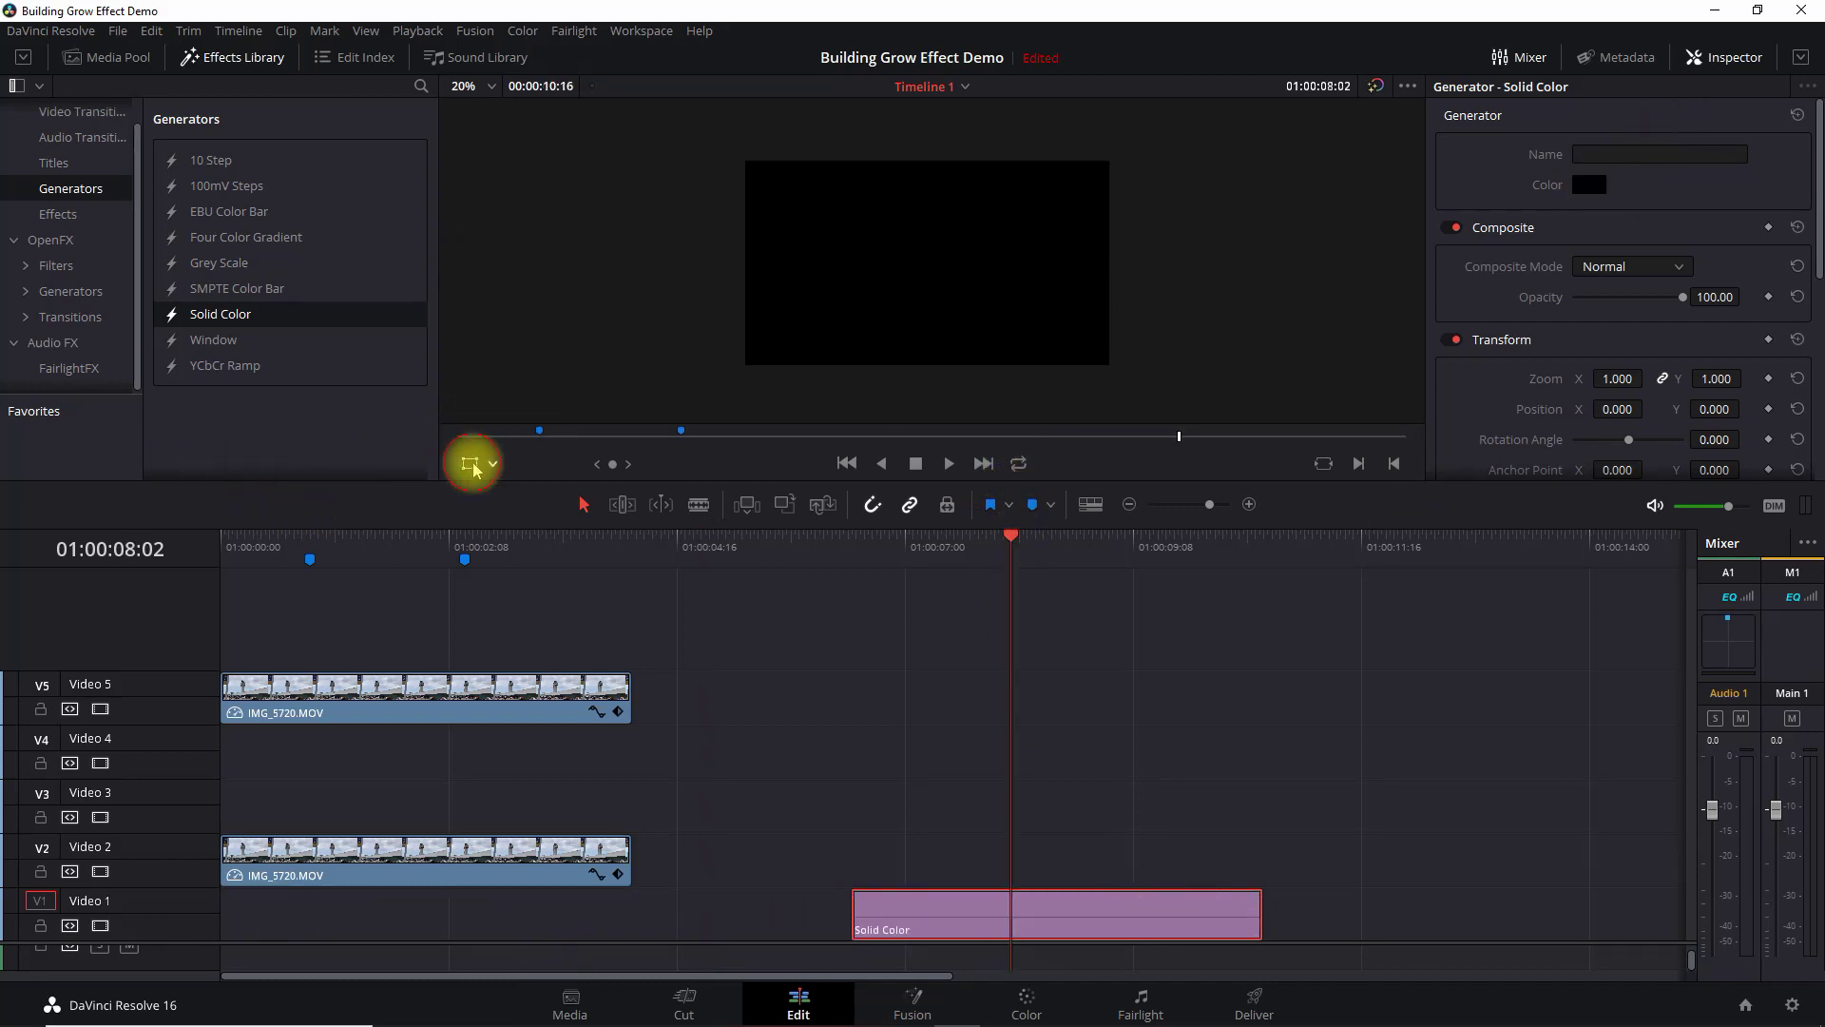
left_click(1593, 190)
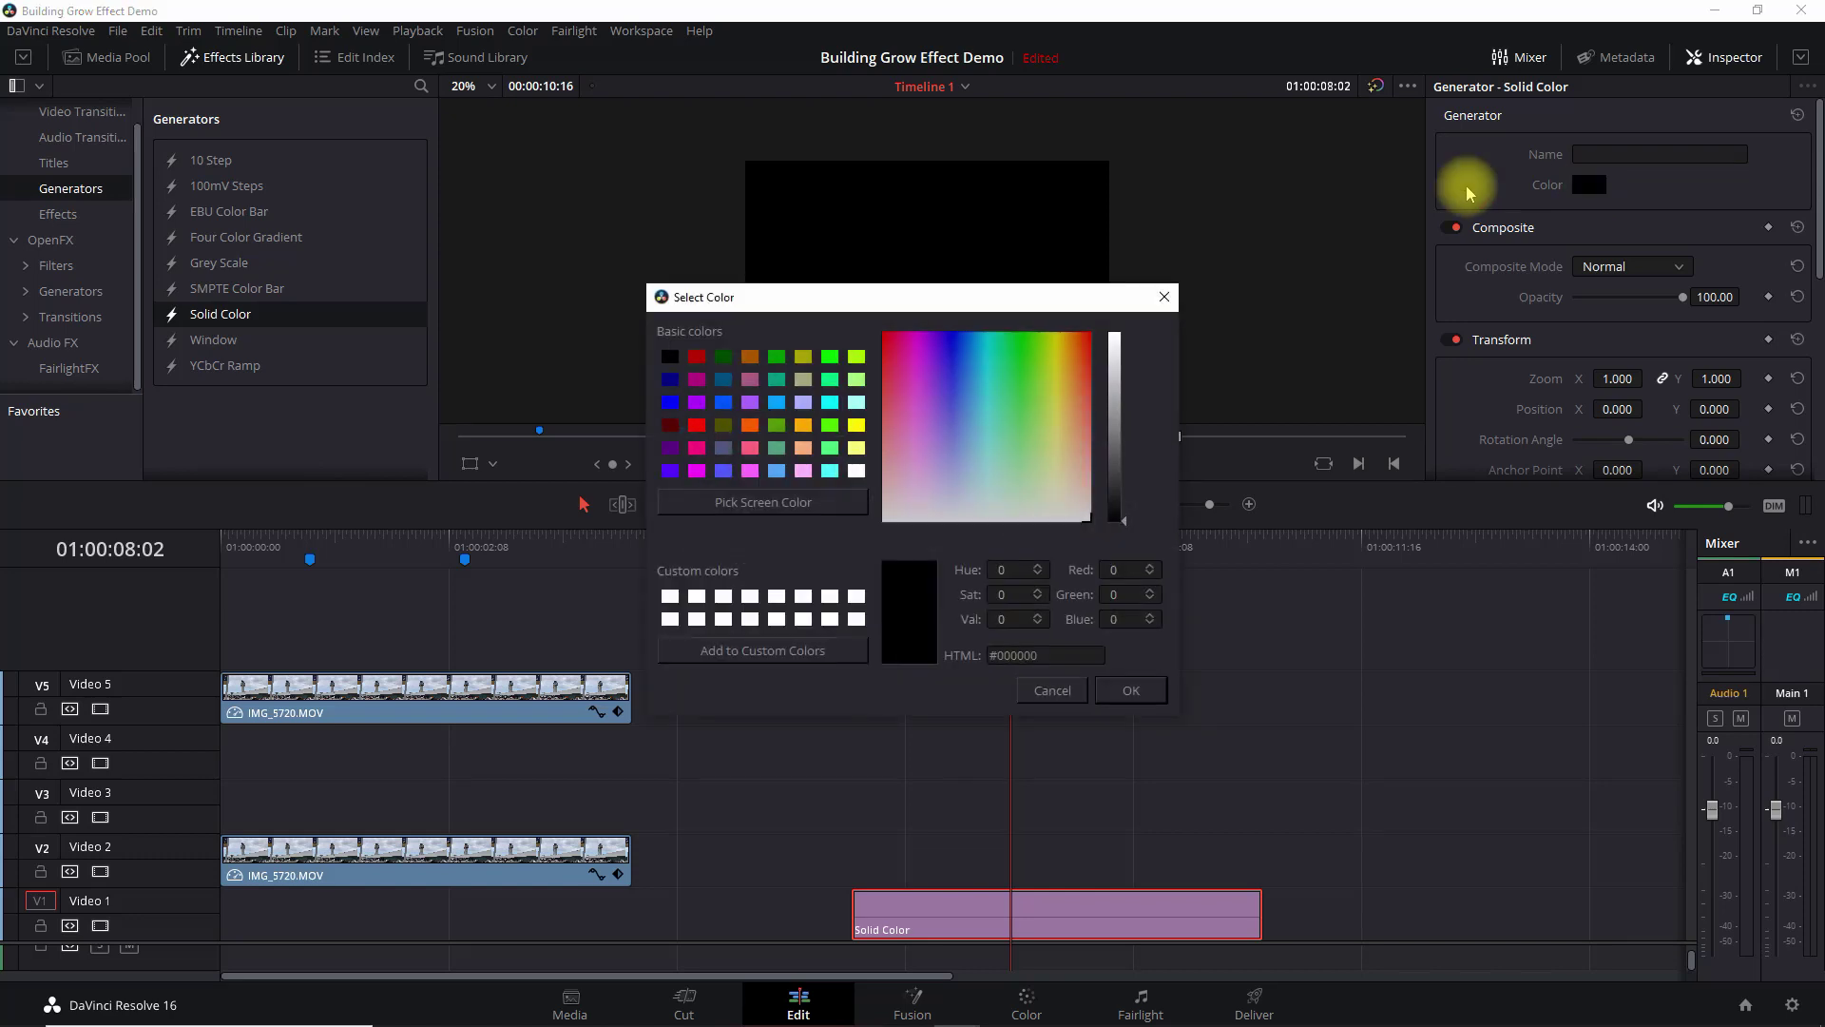
left_click(770, 504)
key("Escape")
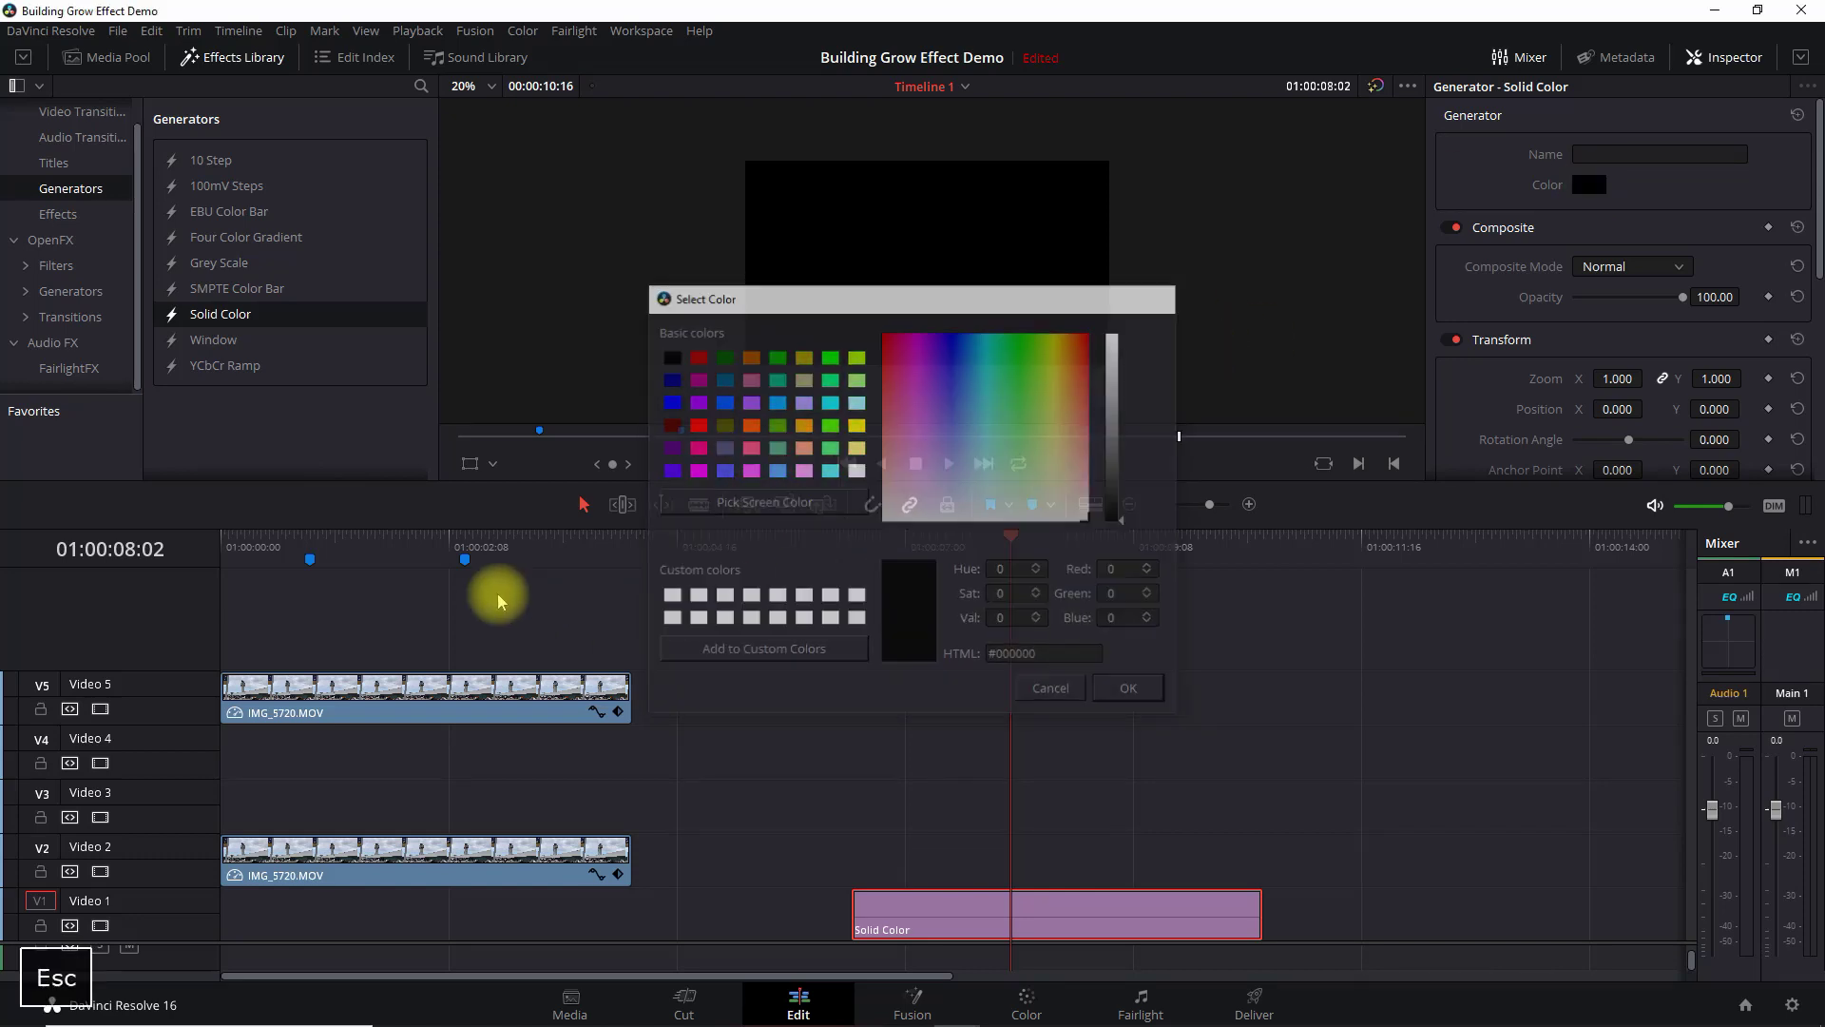
left_click(511, 549)
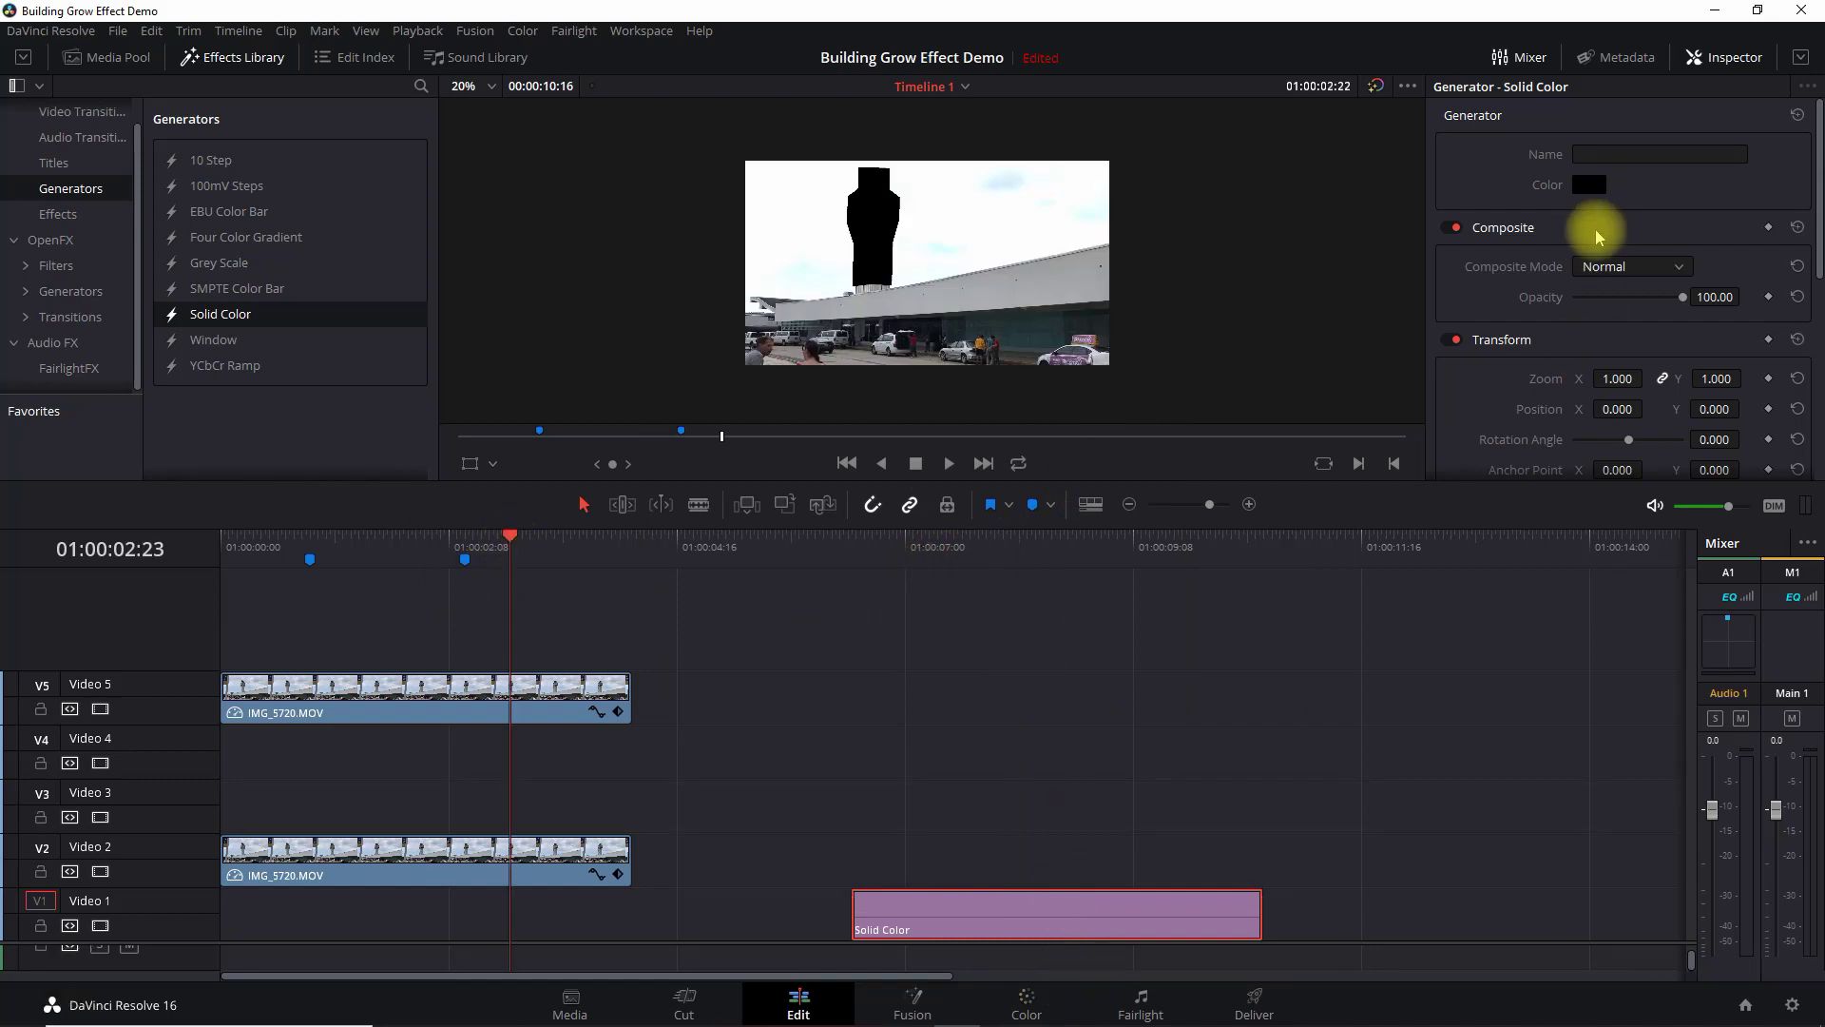
Pick the sky's white (#ffffff) as the solid colour and move the clip back to Video 1's start.
left_click(1597, 183)
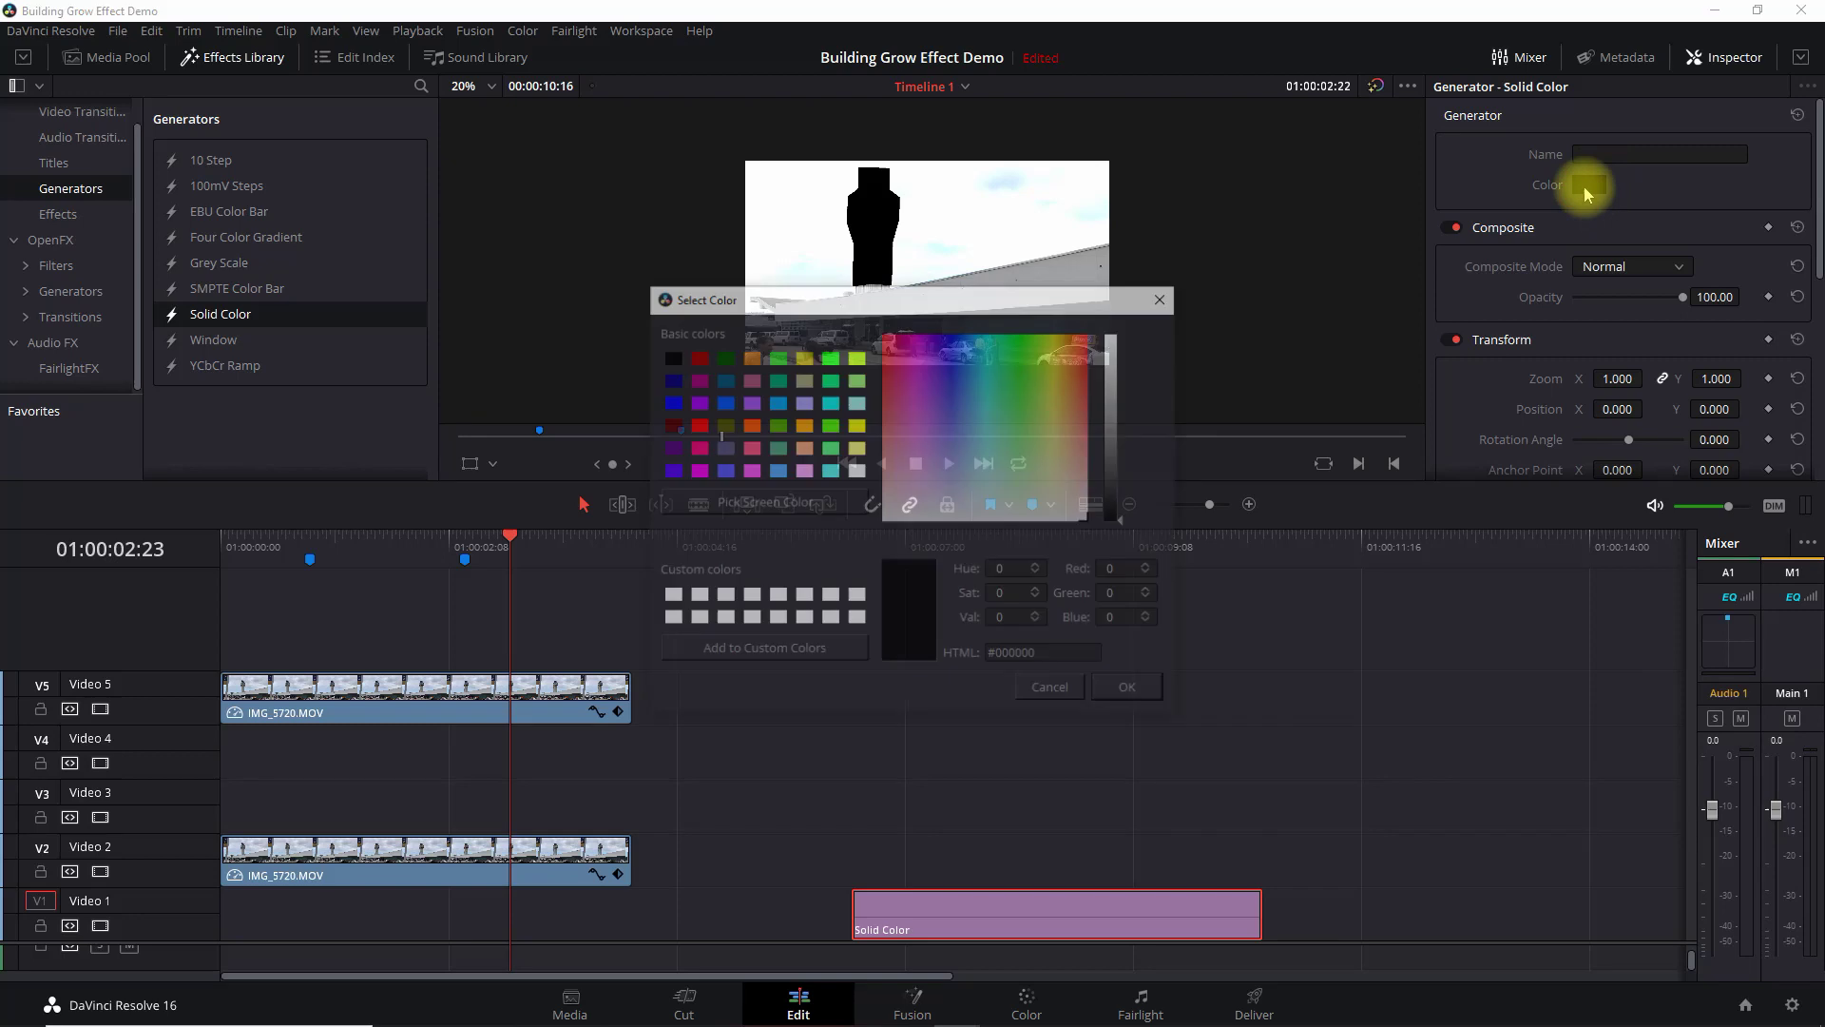
left_click(770, 513)
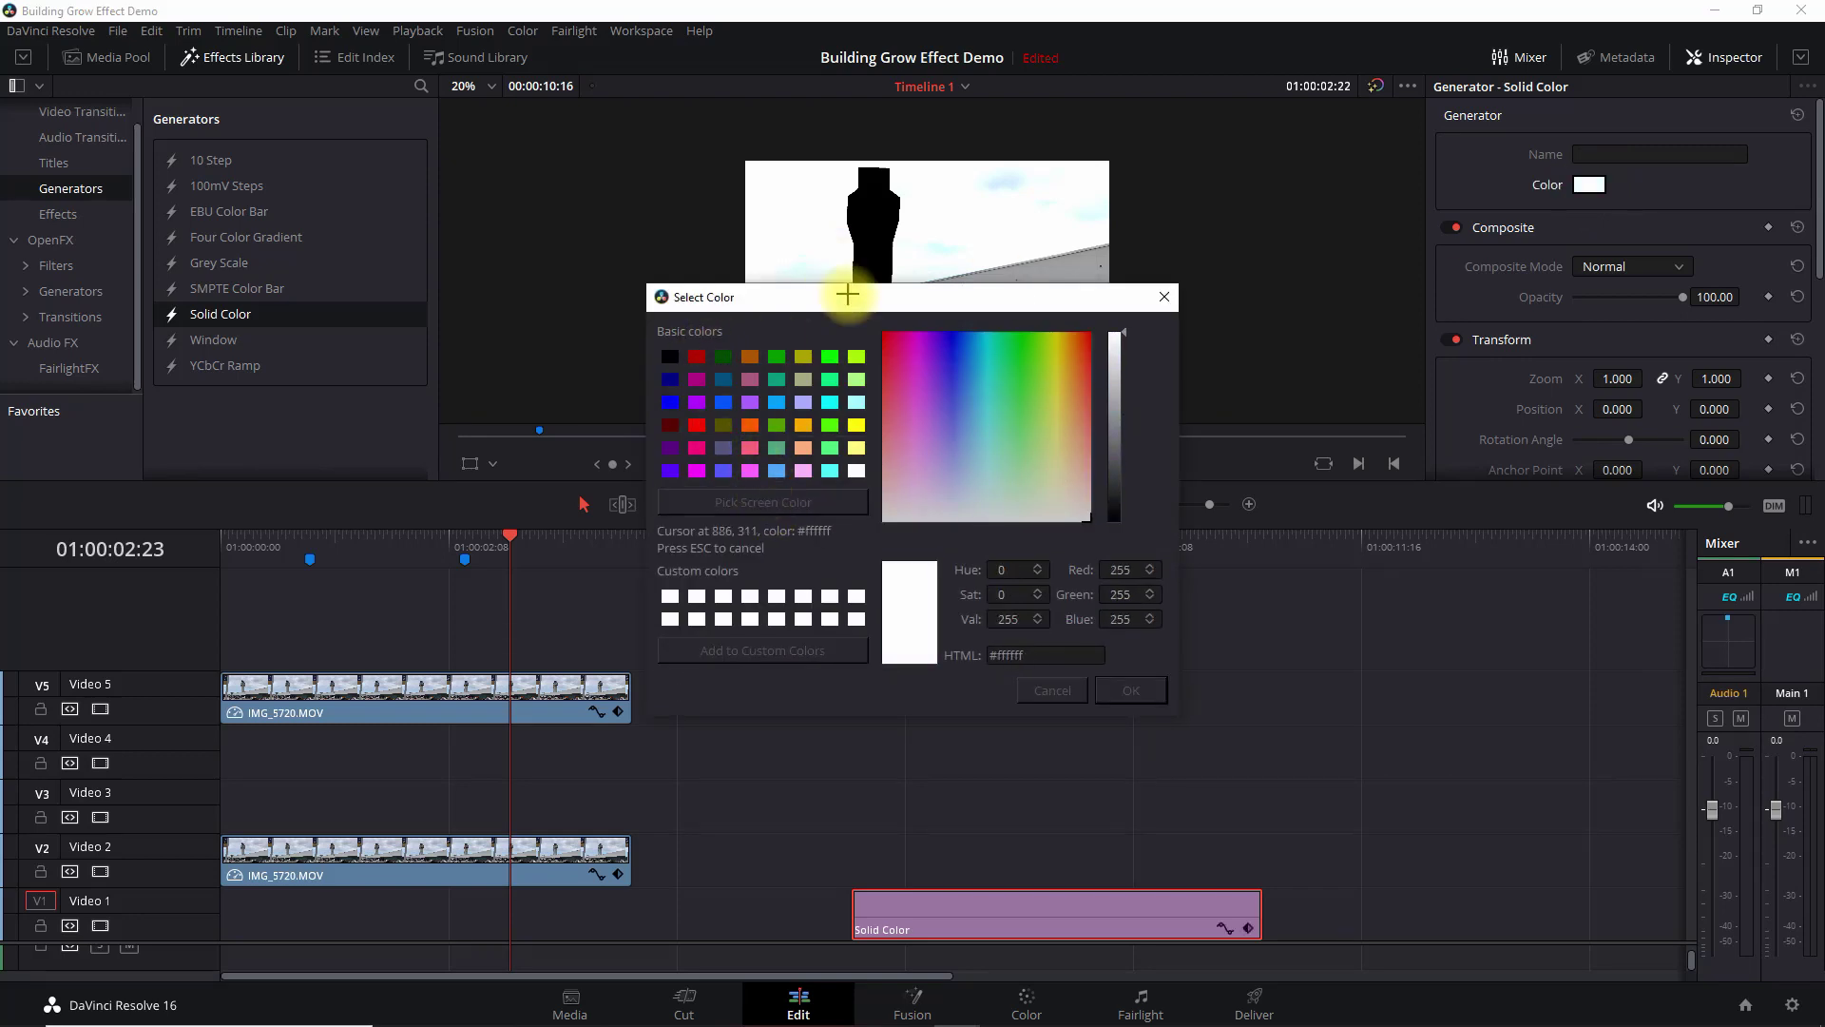
left_click(897, 254)
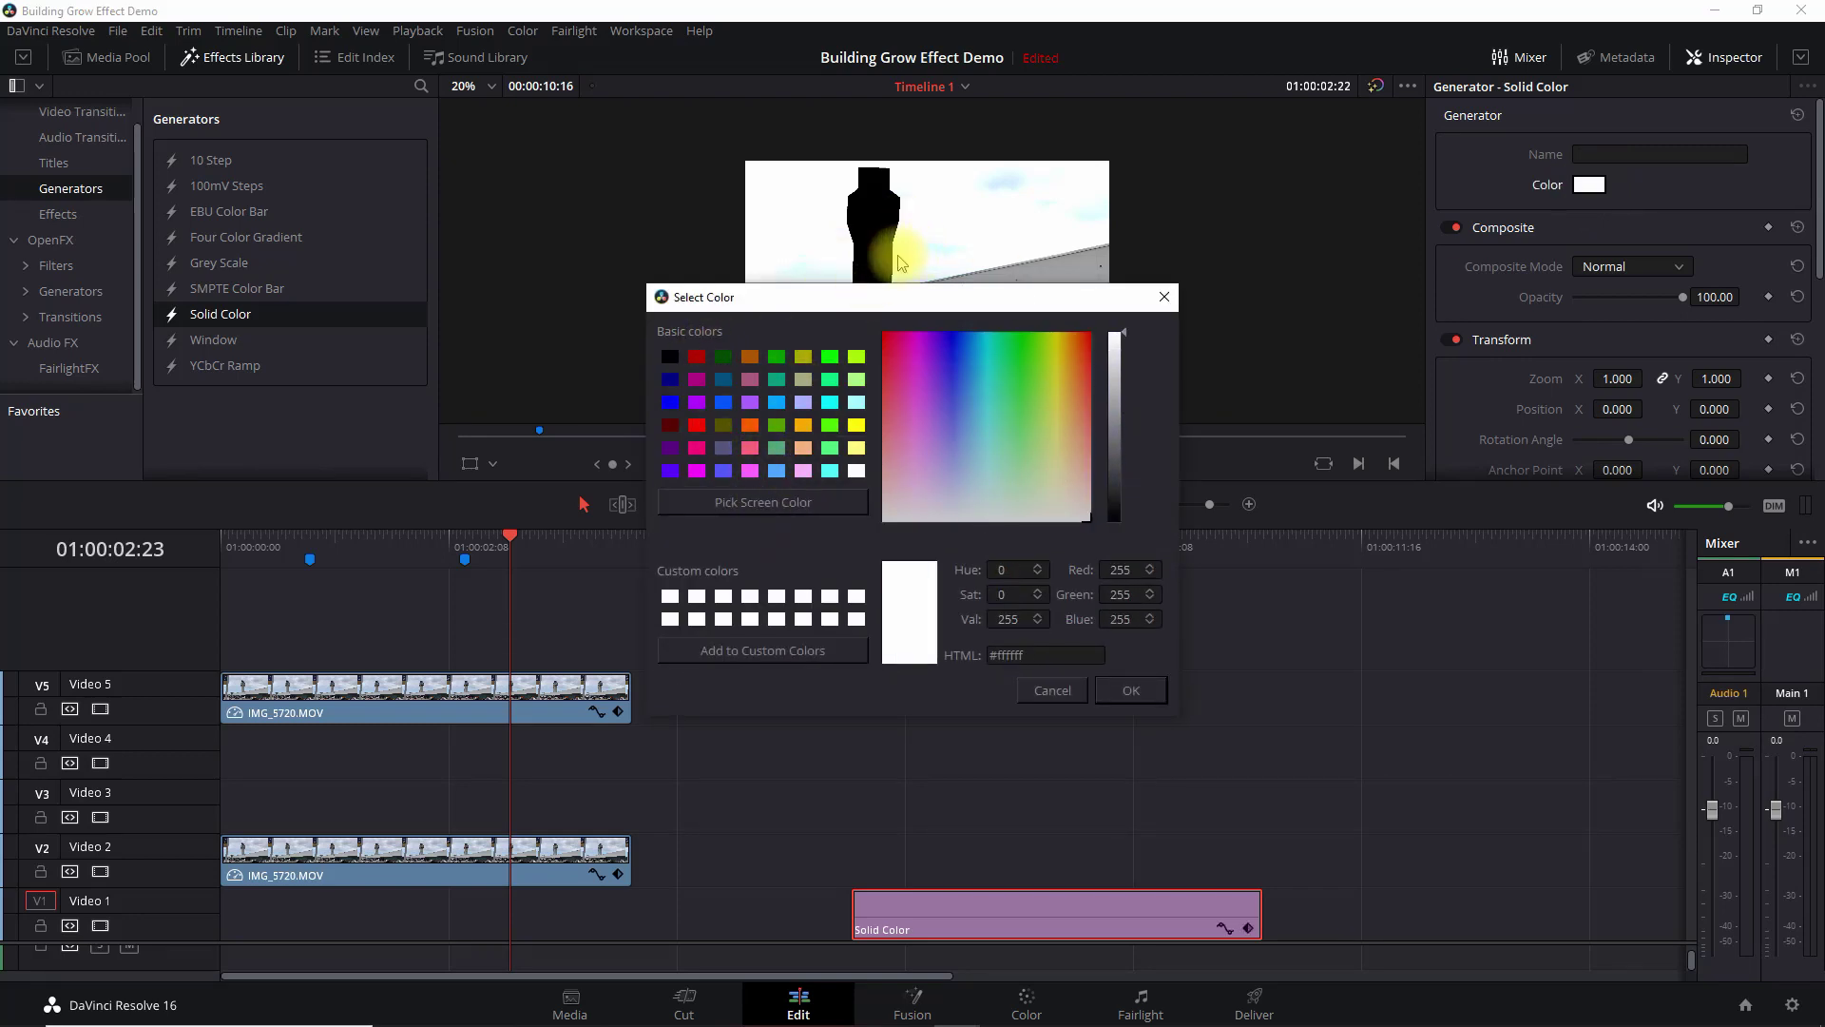
left_click(1131, 691)
left_click_drag(1039, 912, 359, 922)
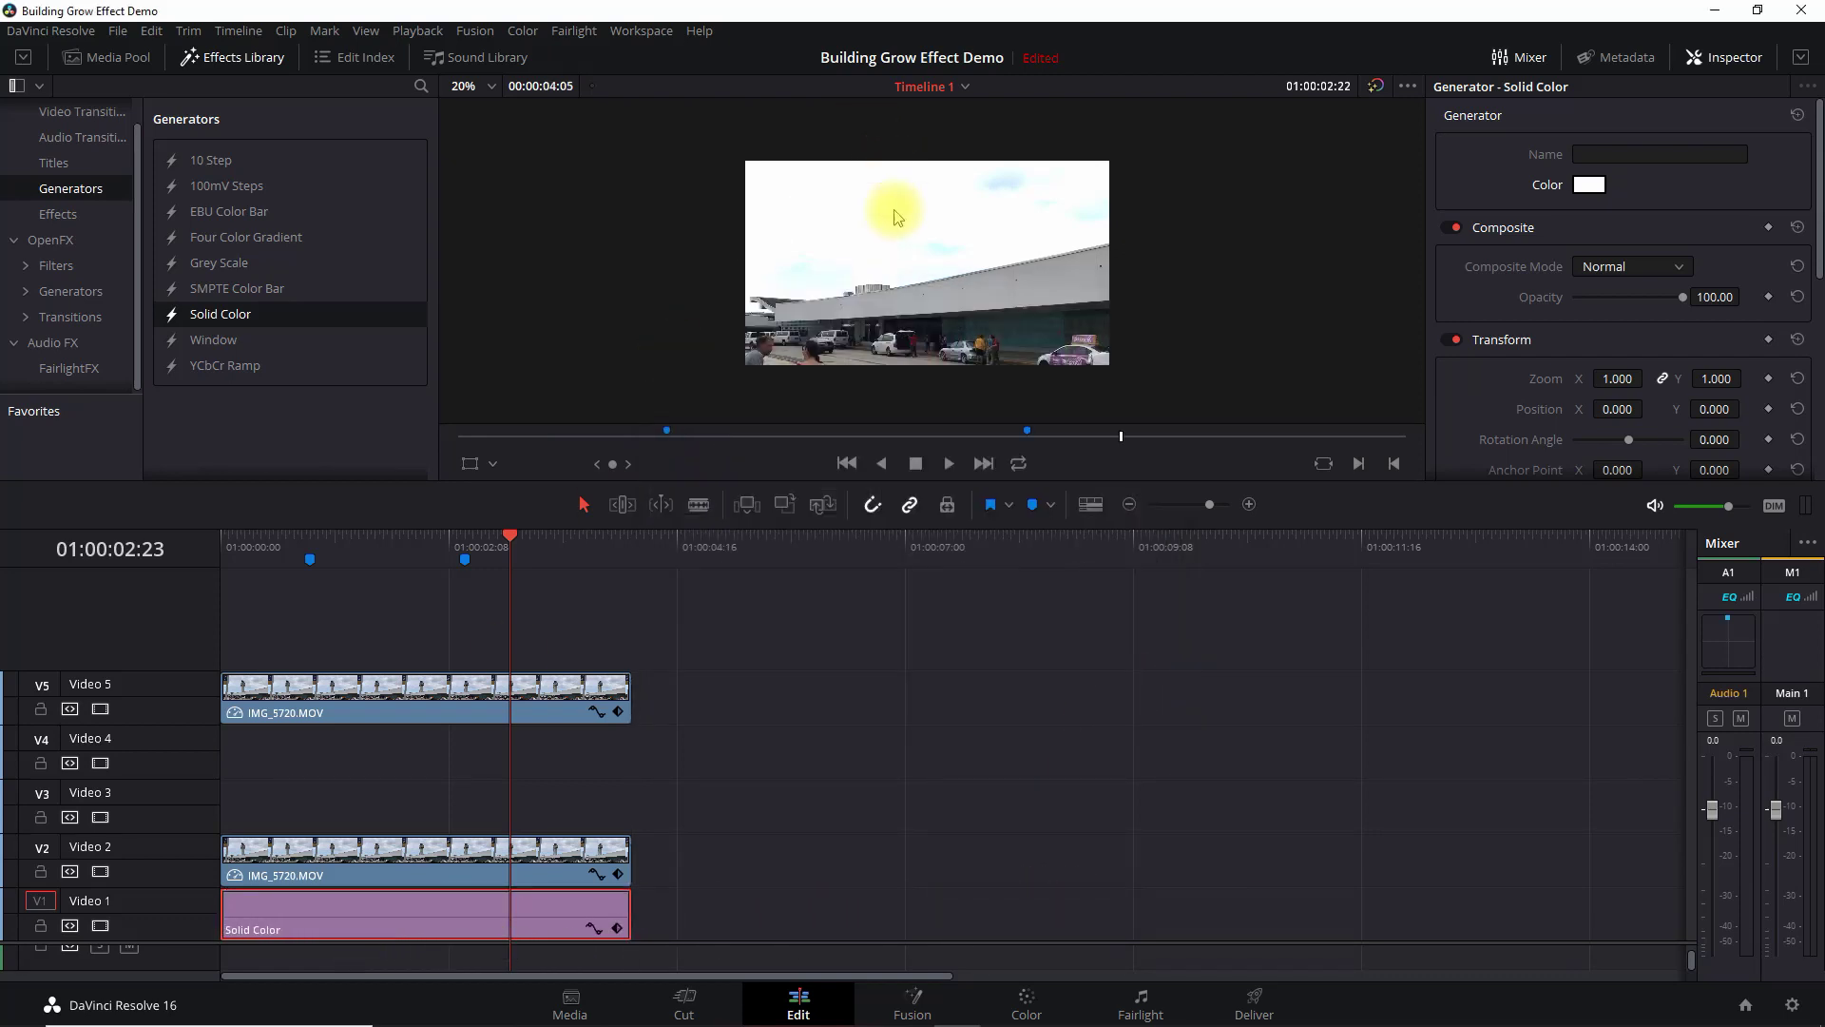
Keyframe the Video 2 tower's Position Y to 72 at Marker 6 (01:00:02:12).
key("shift+Up")
key("shift+Up")
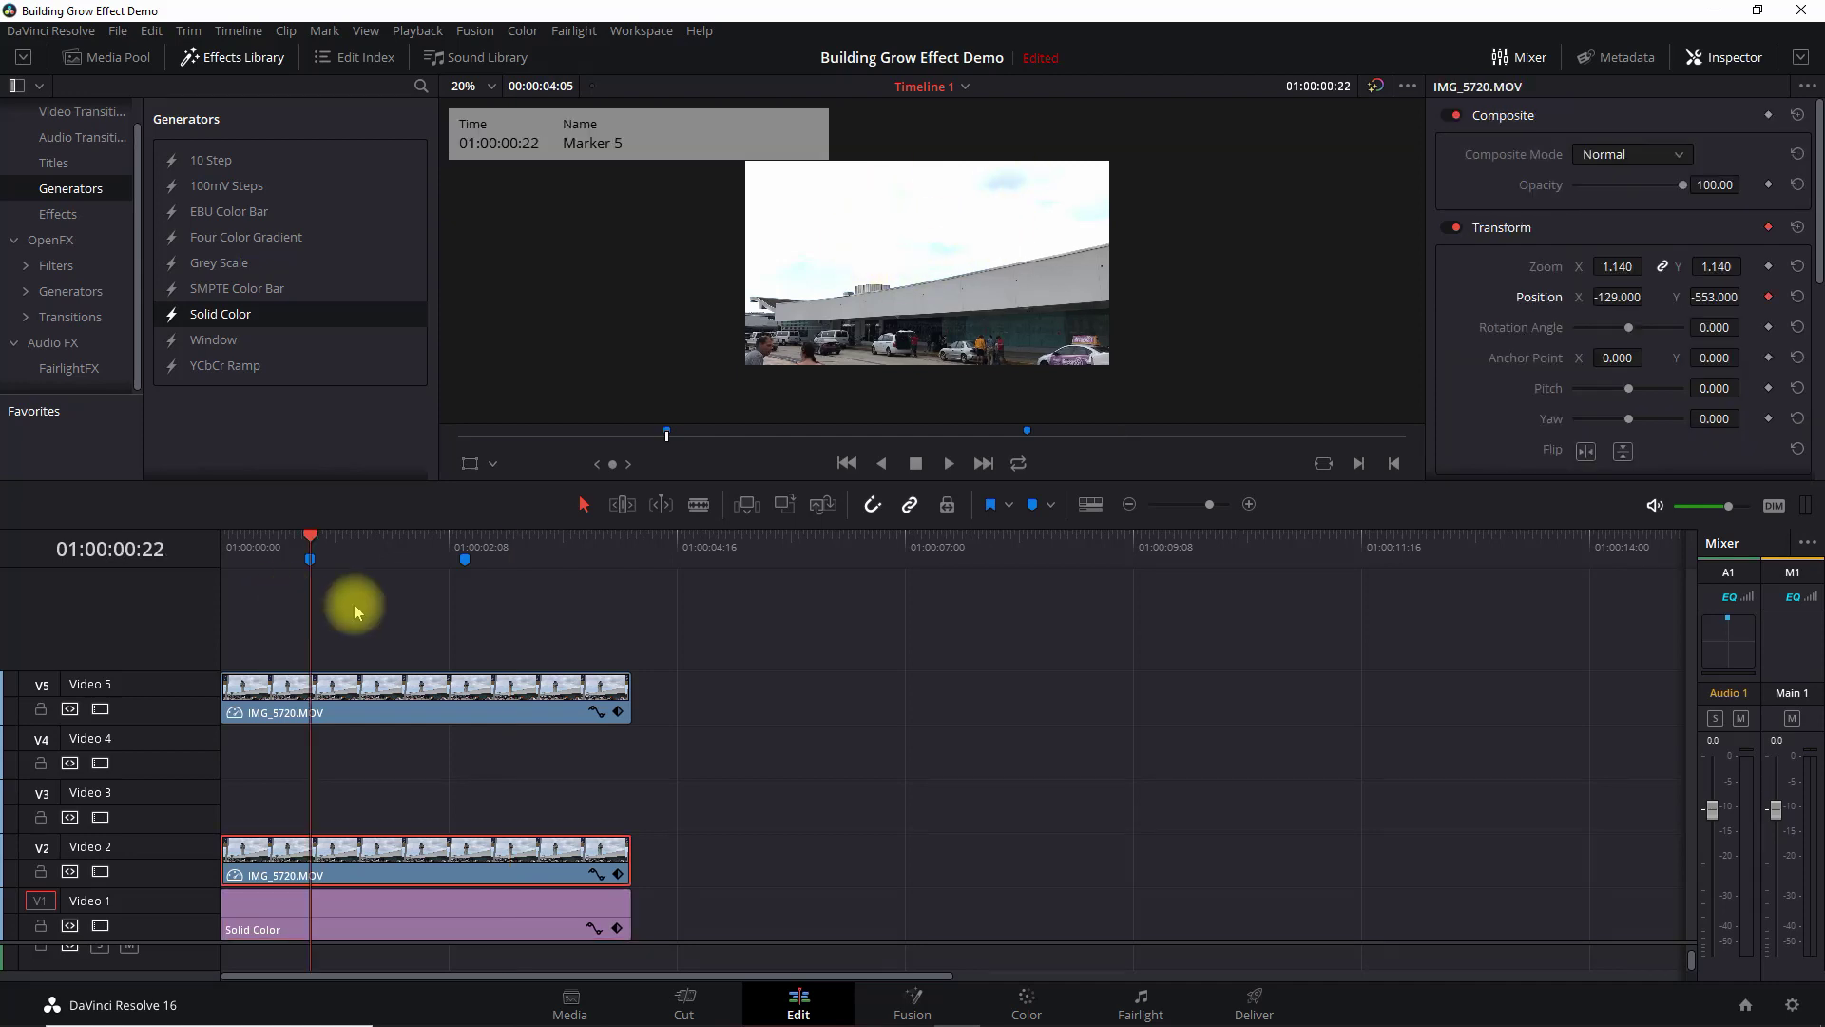
mouse_move(313, 550)
left_mouse_down()
mouse_move(359, 558)
mouse_move(314, 549)
left_mouse_up()
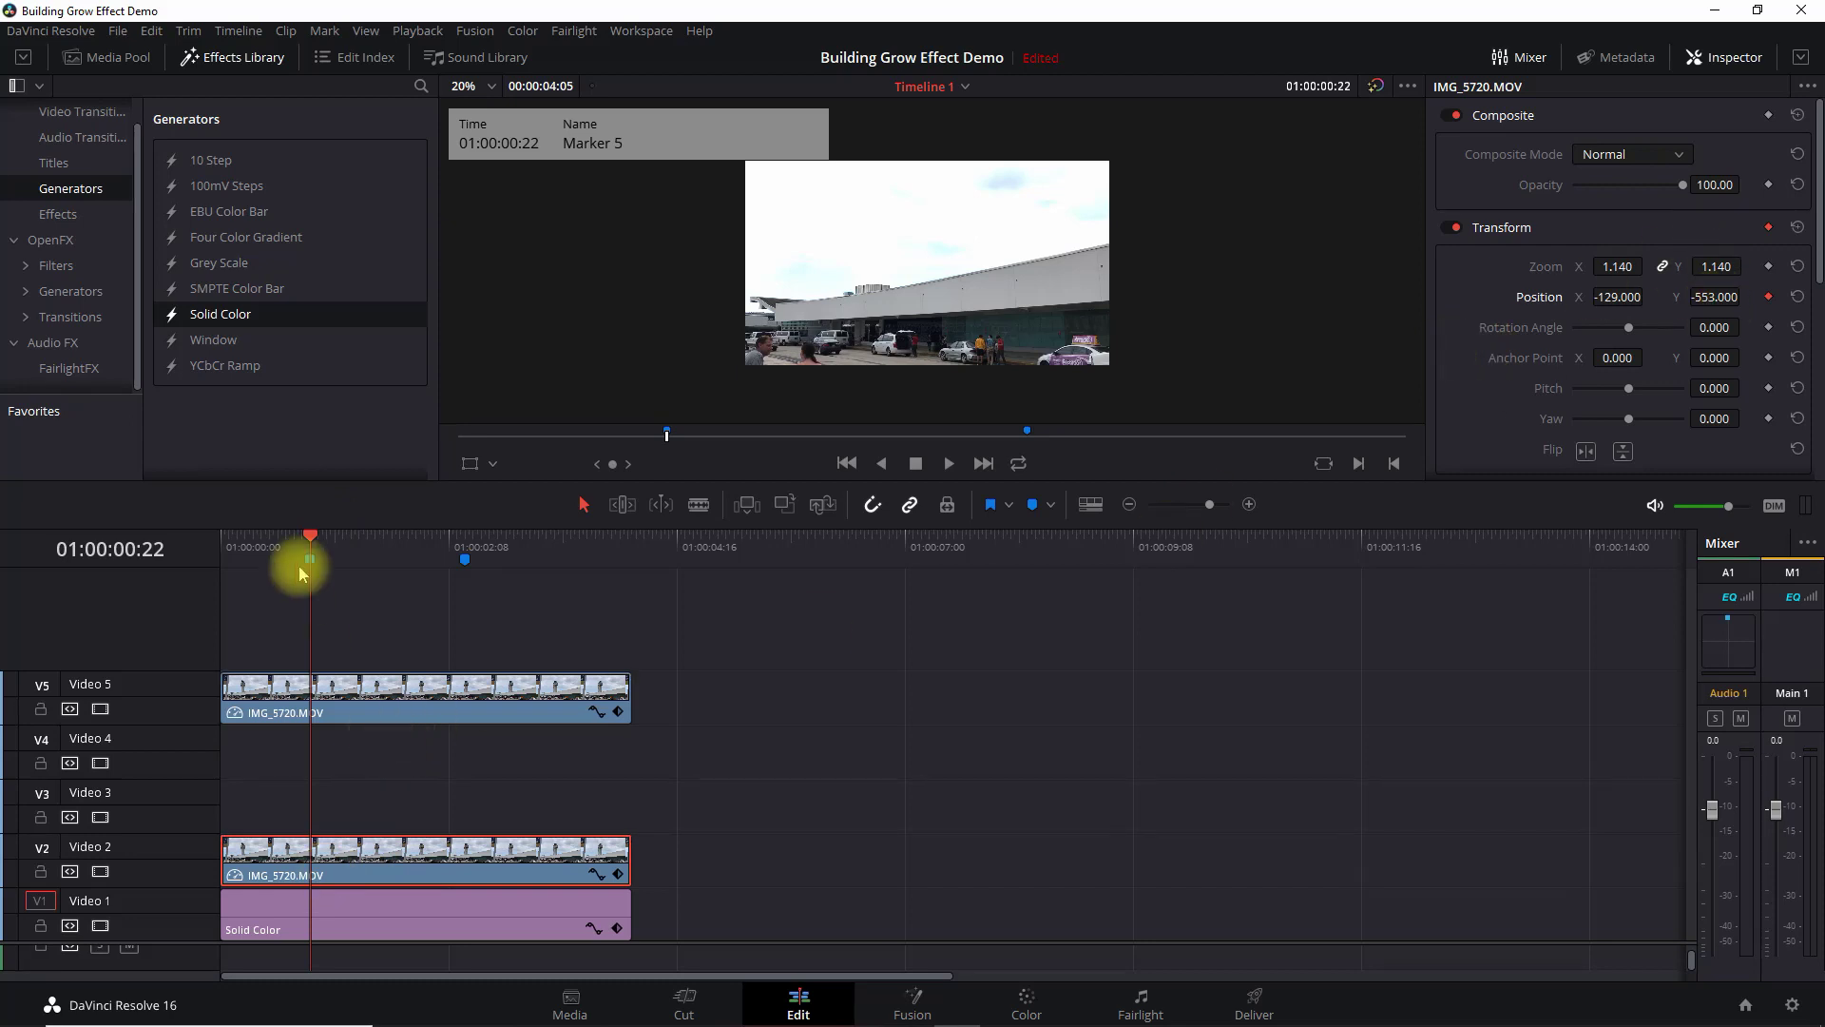
left_click(465, 557)
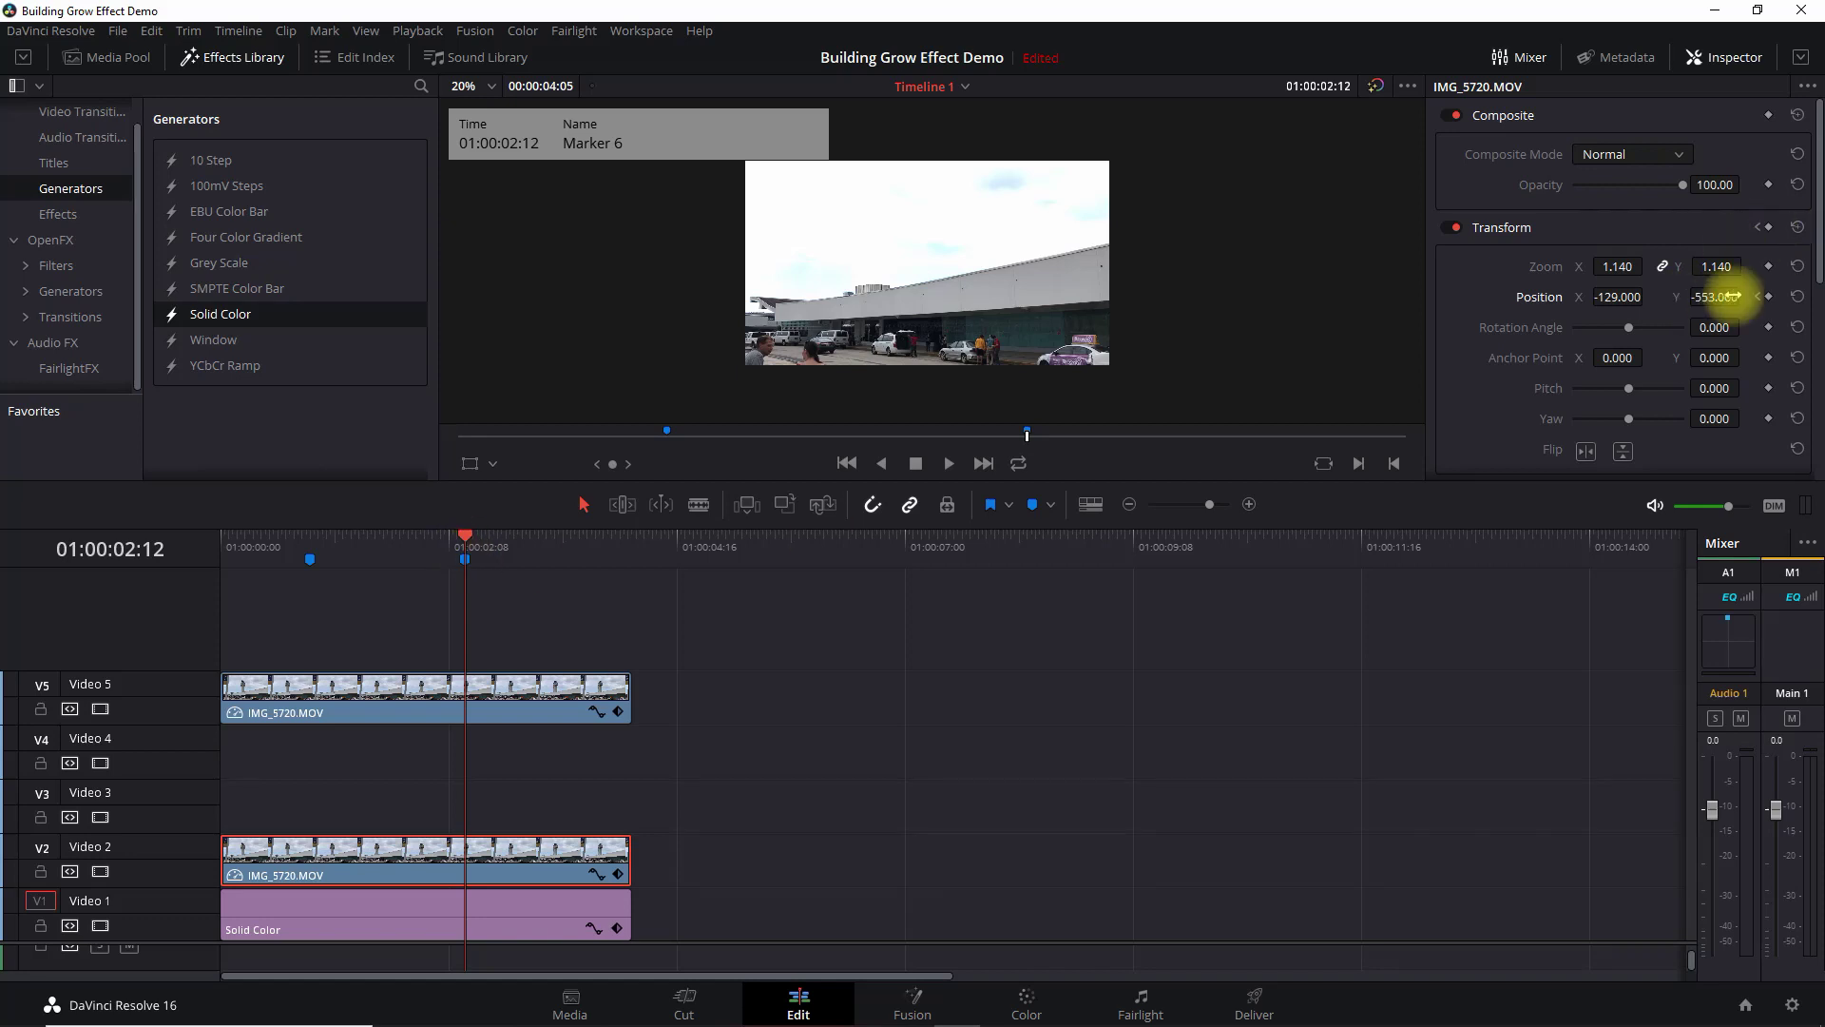
left_click(1770, 297)
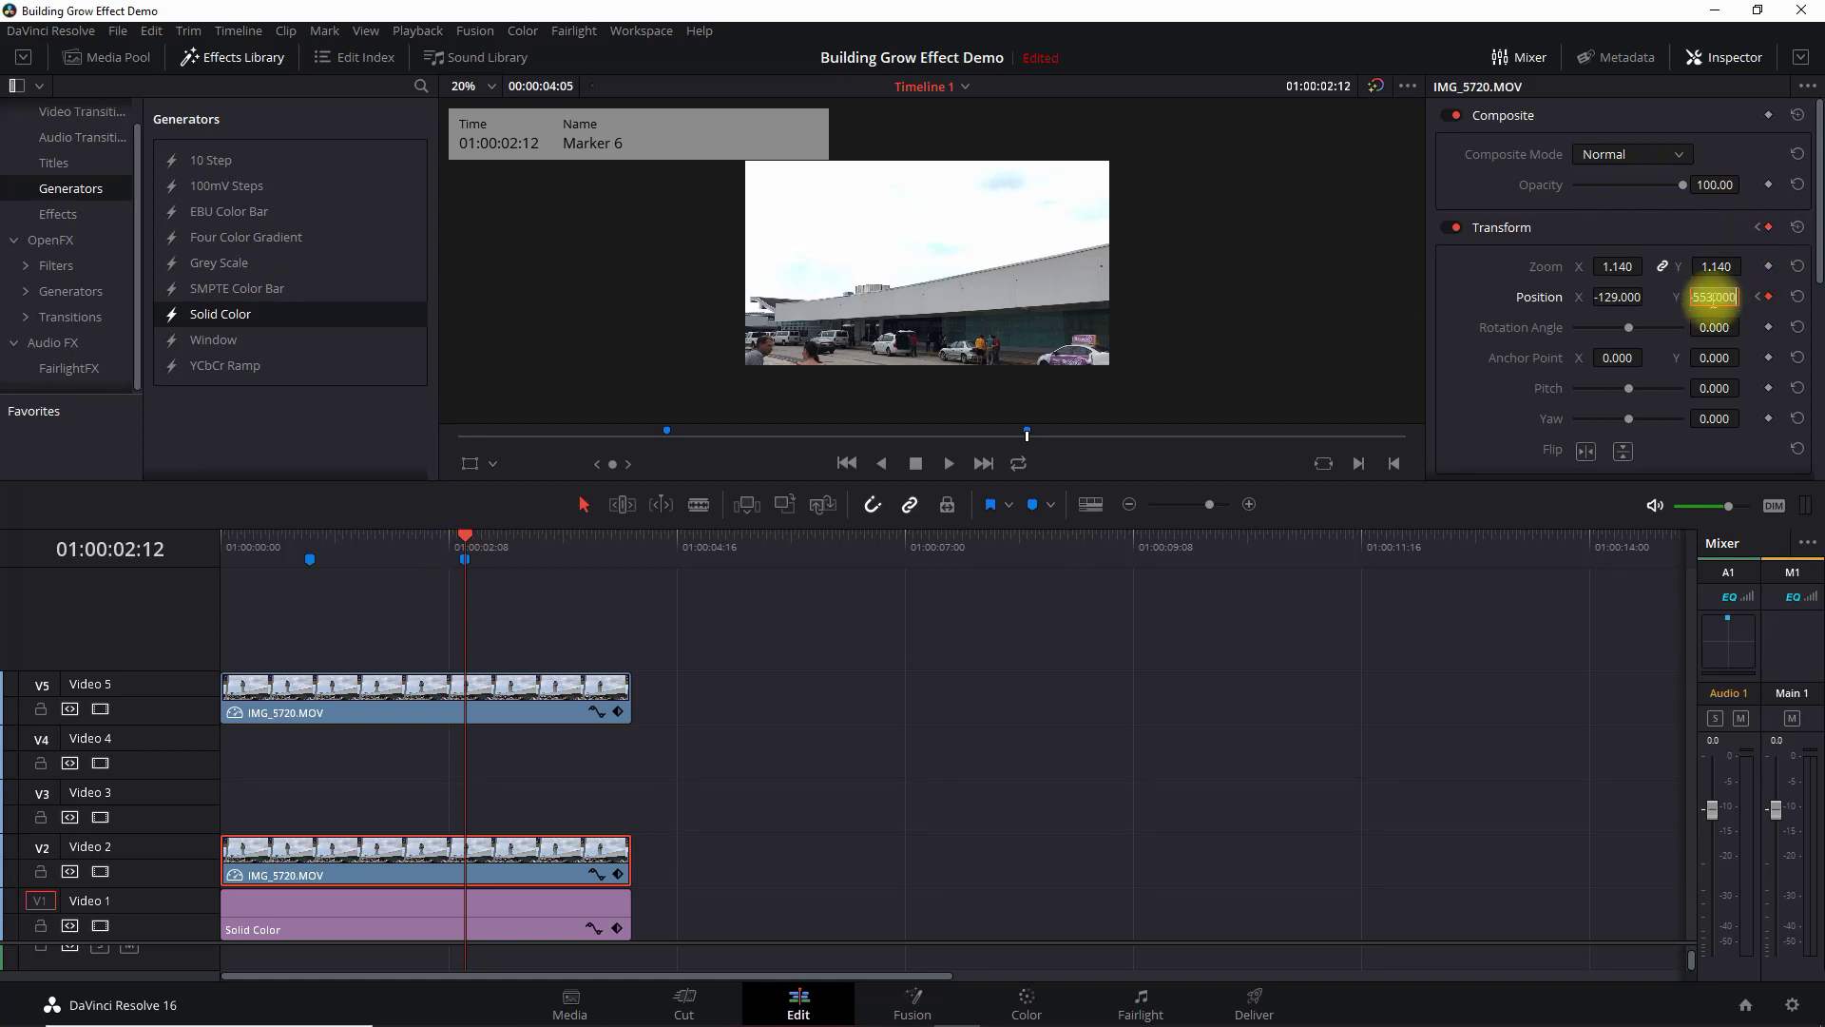
type("72")
key("Return")
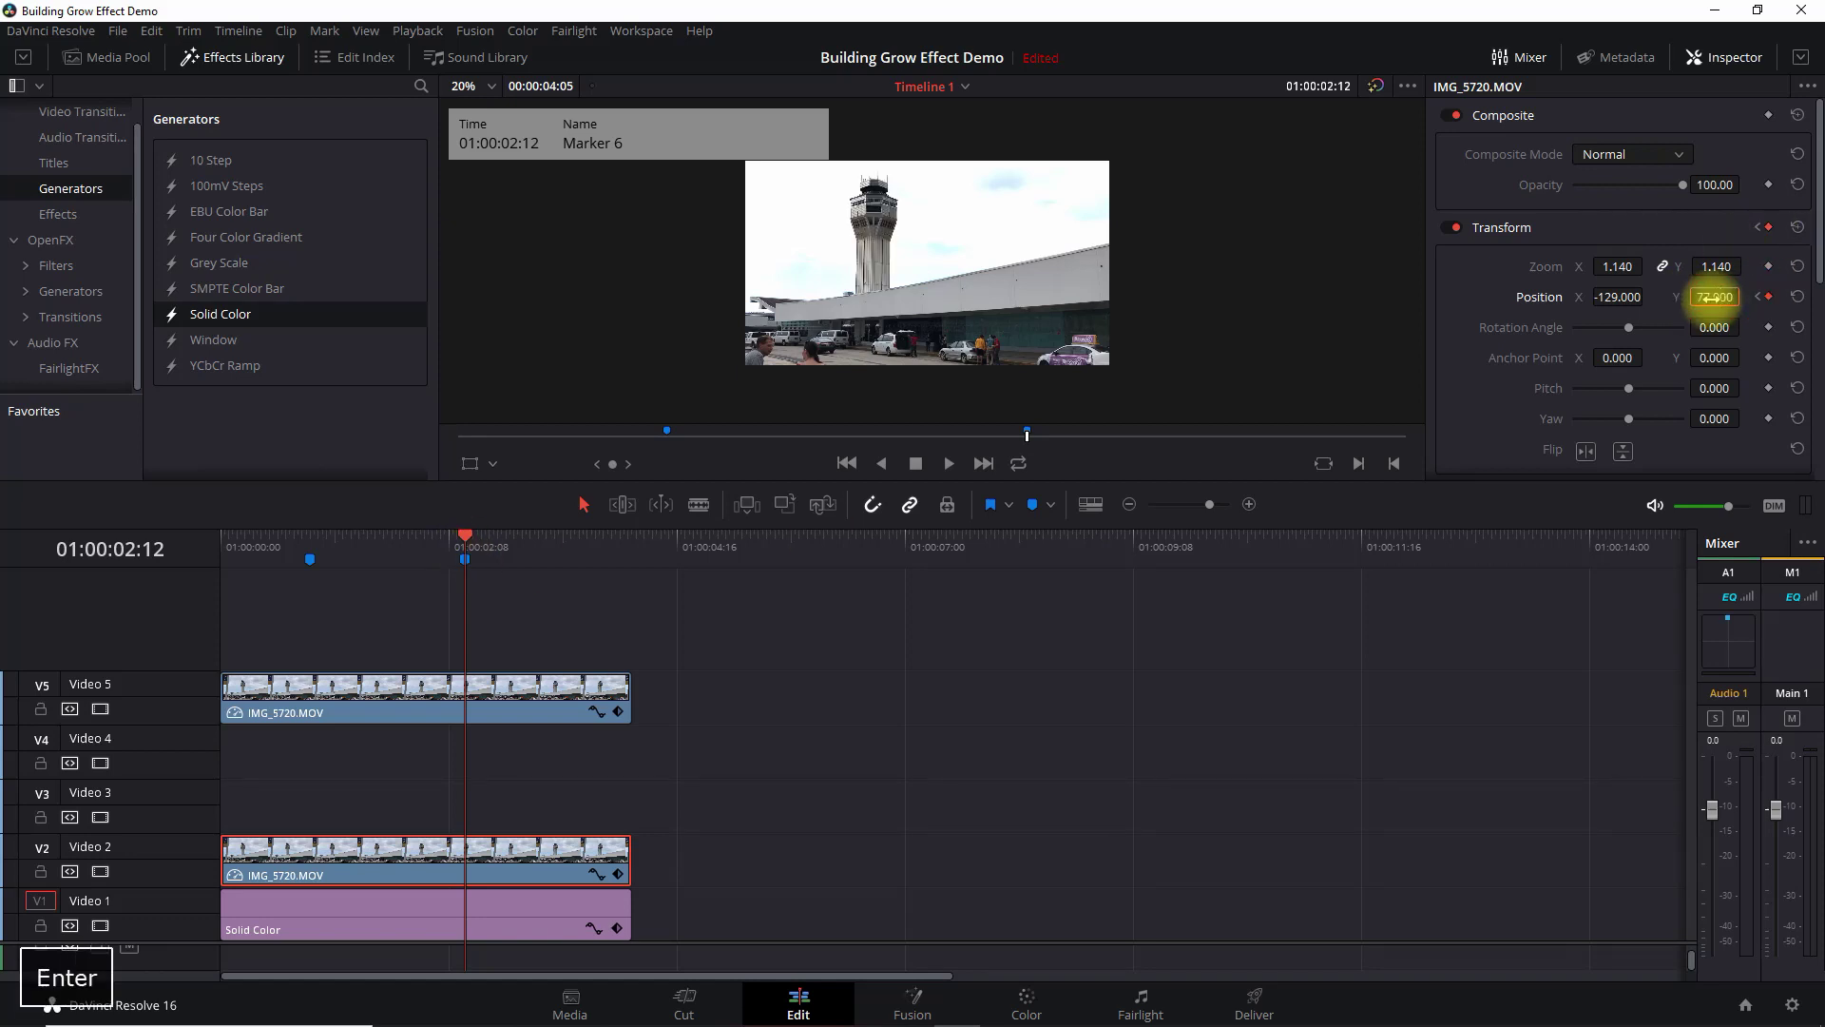
left_click(225, 548)
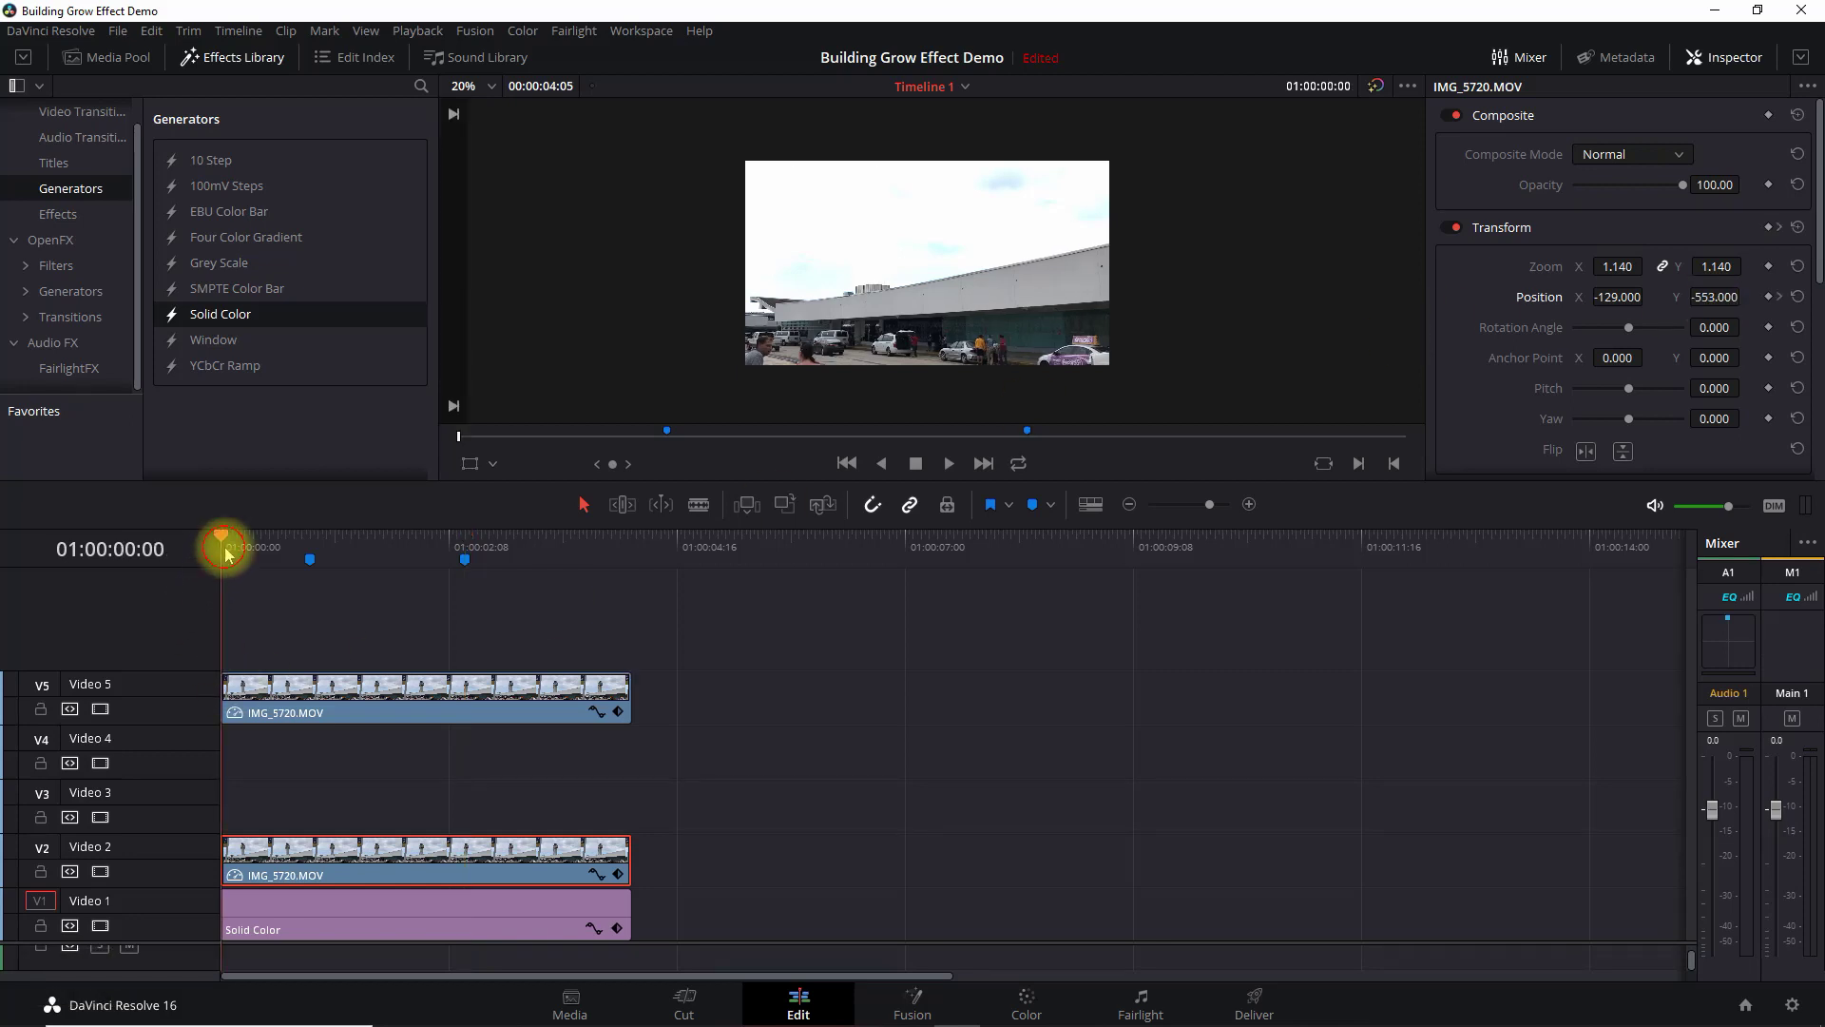
key("space")
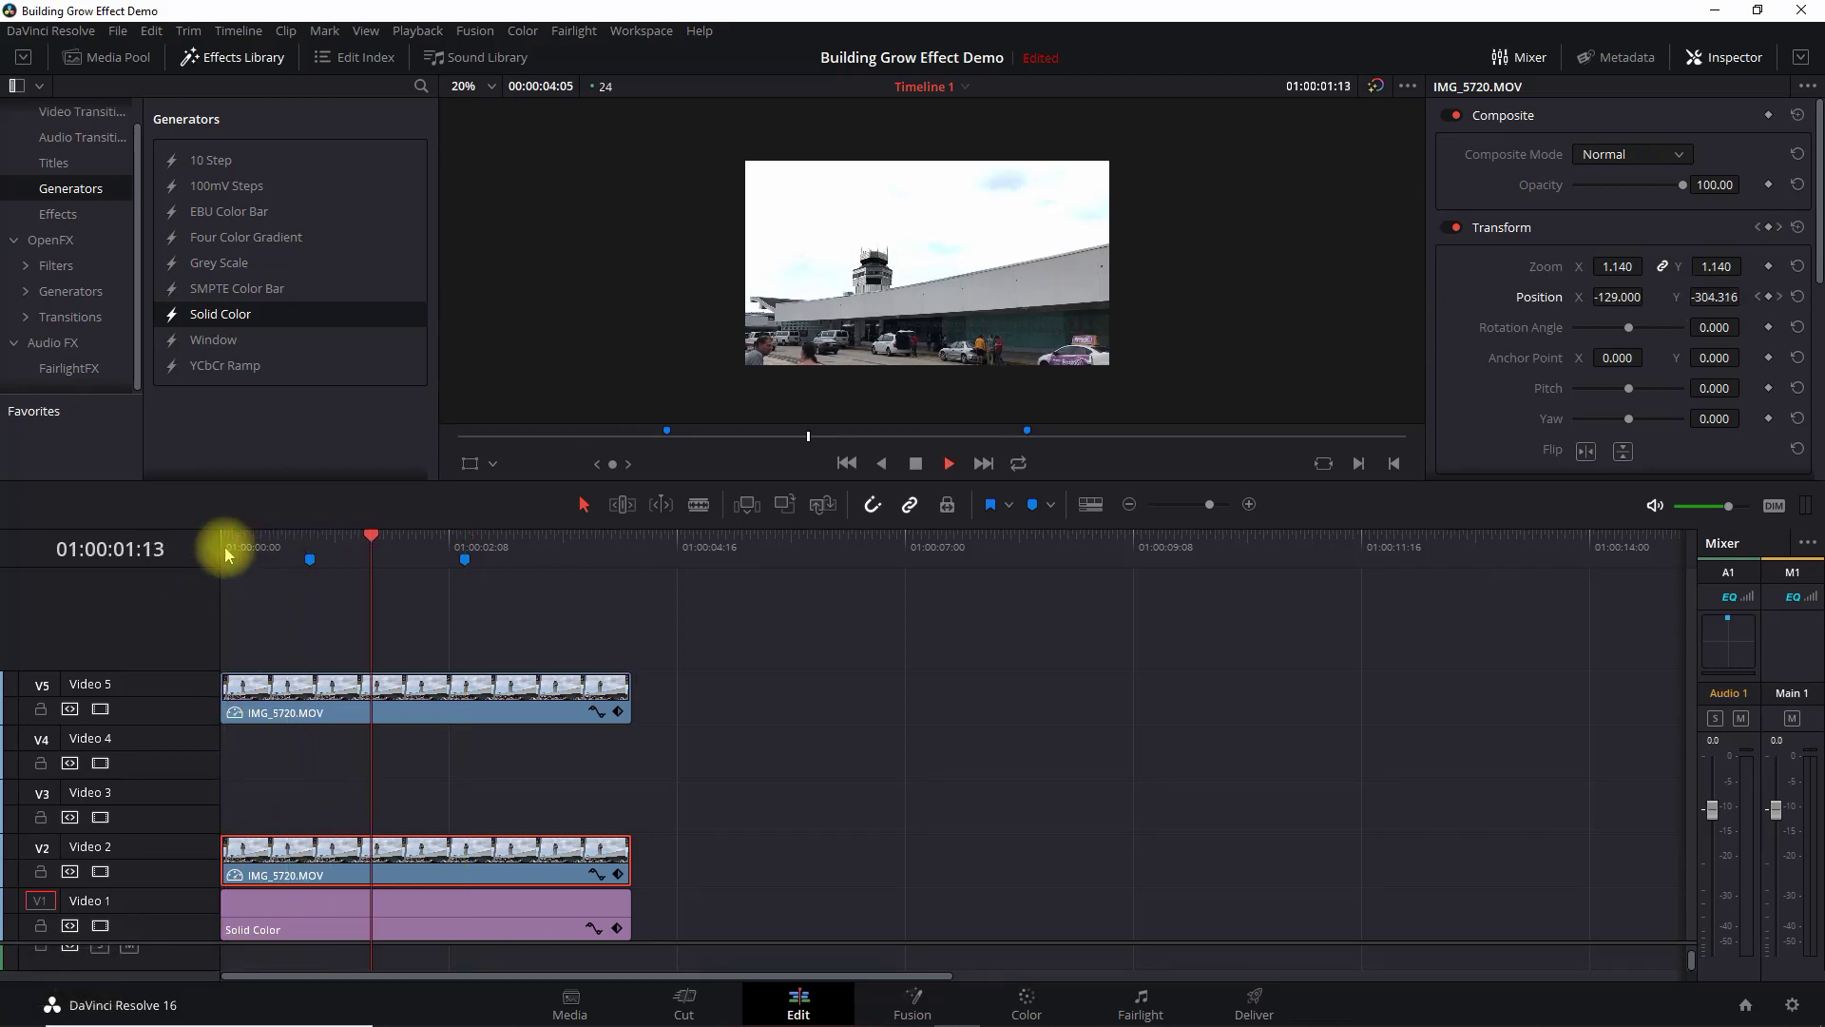
key("space")
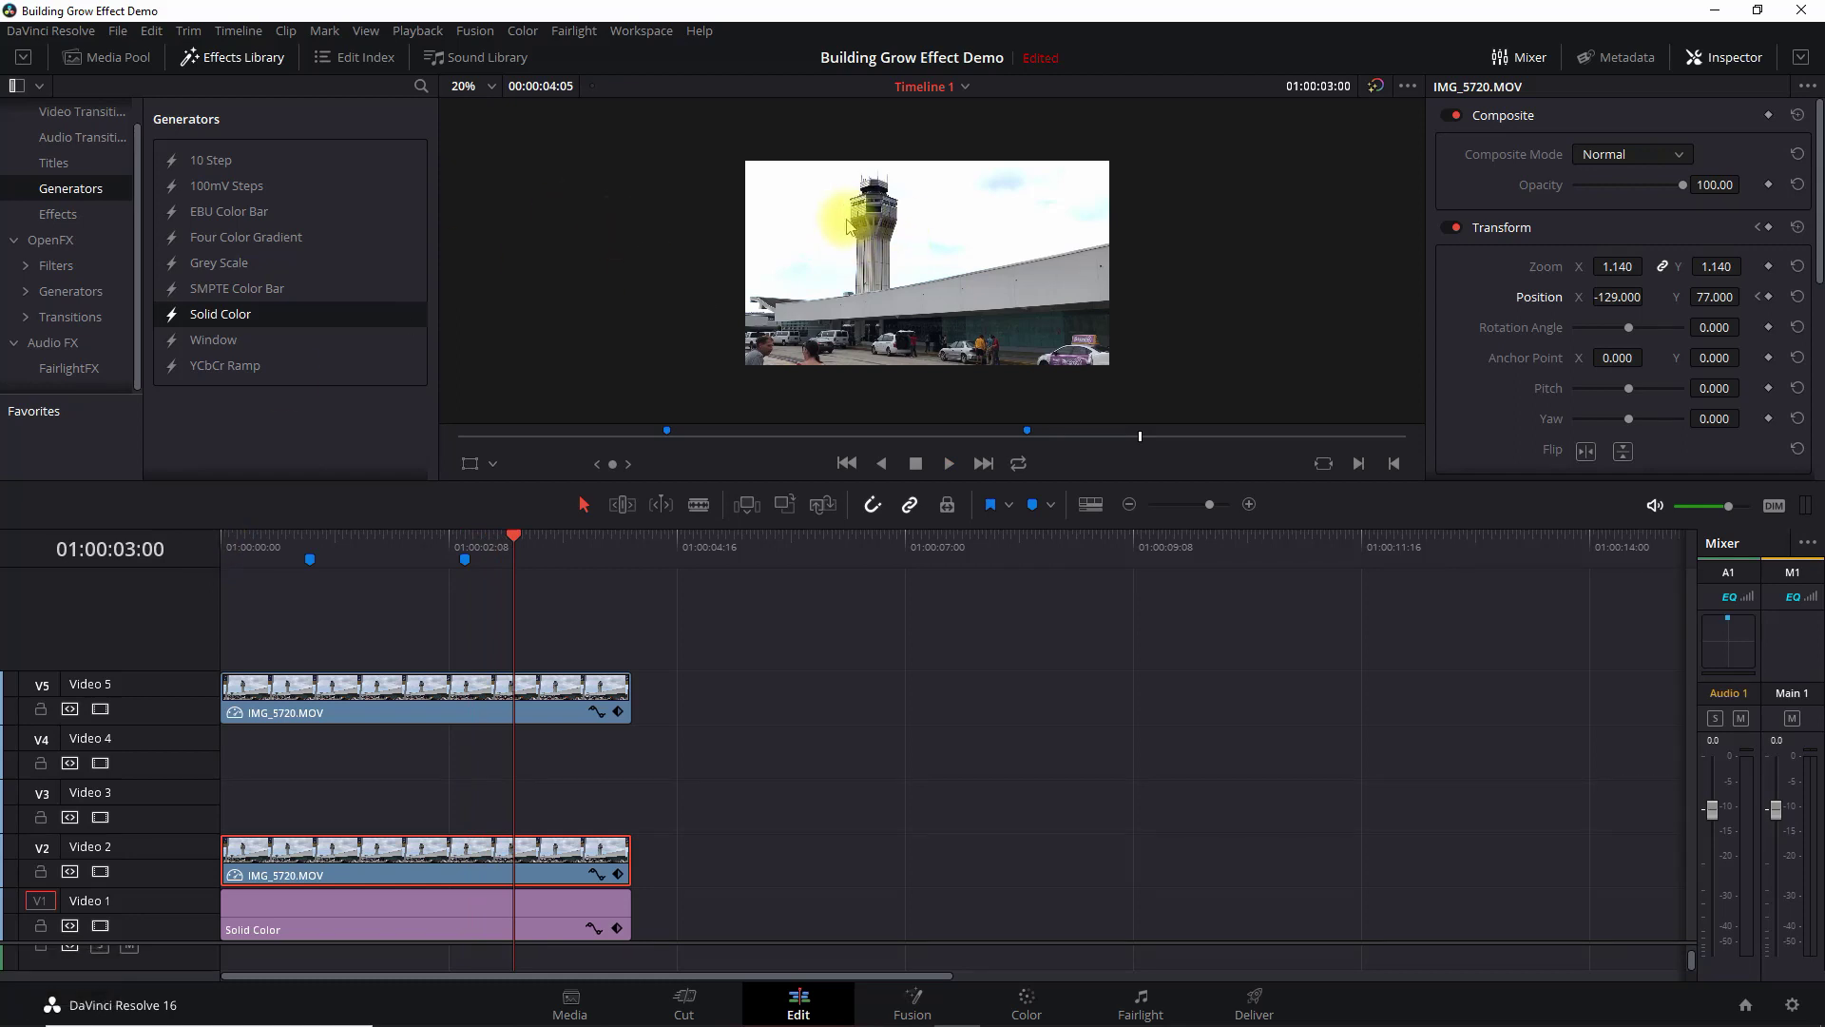
left_click(438, 540)
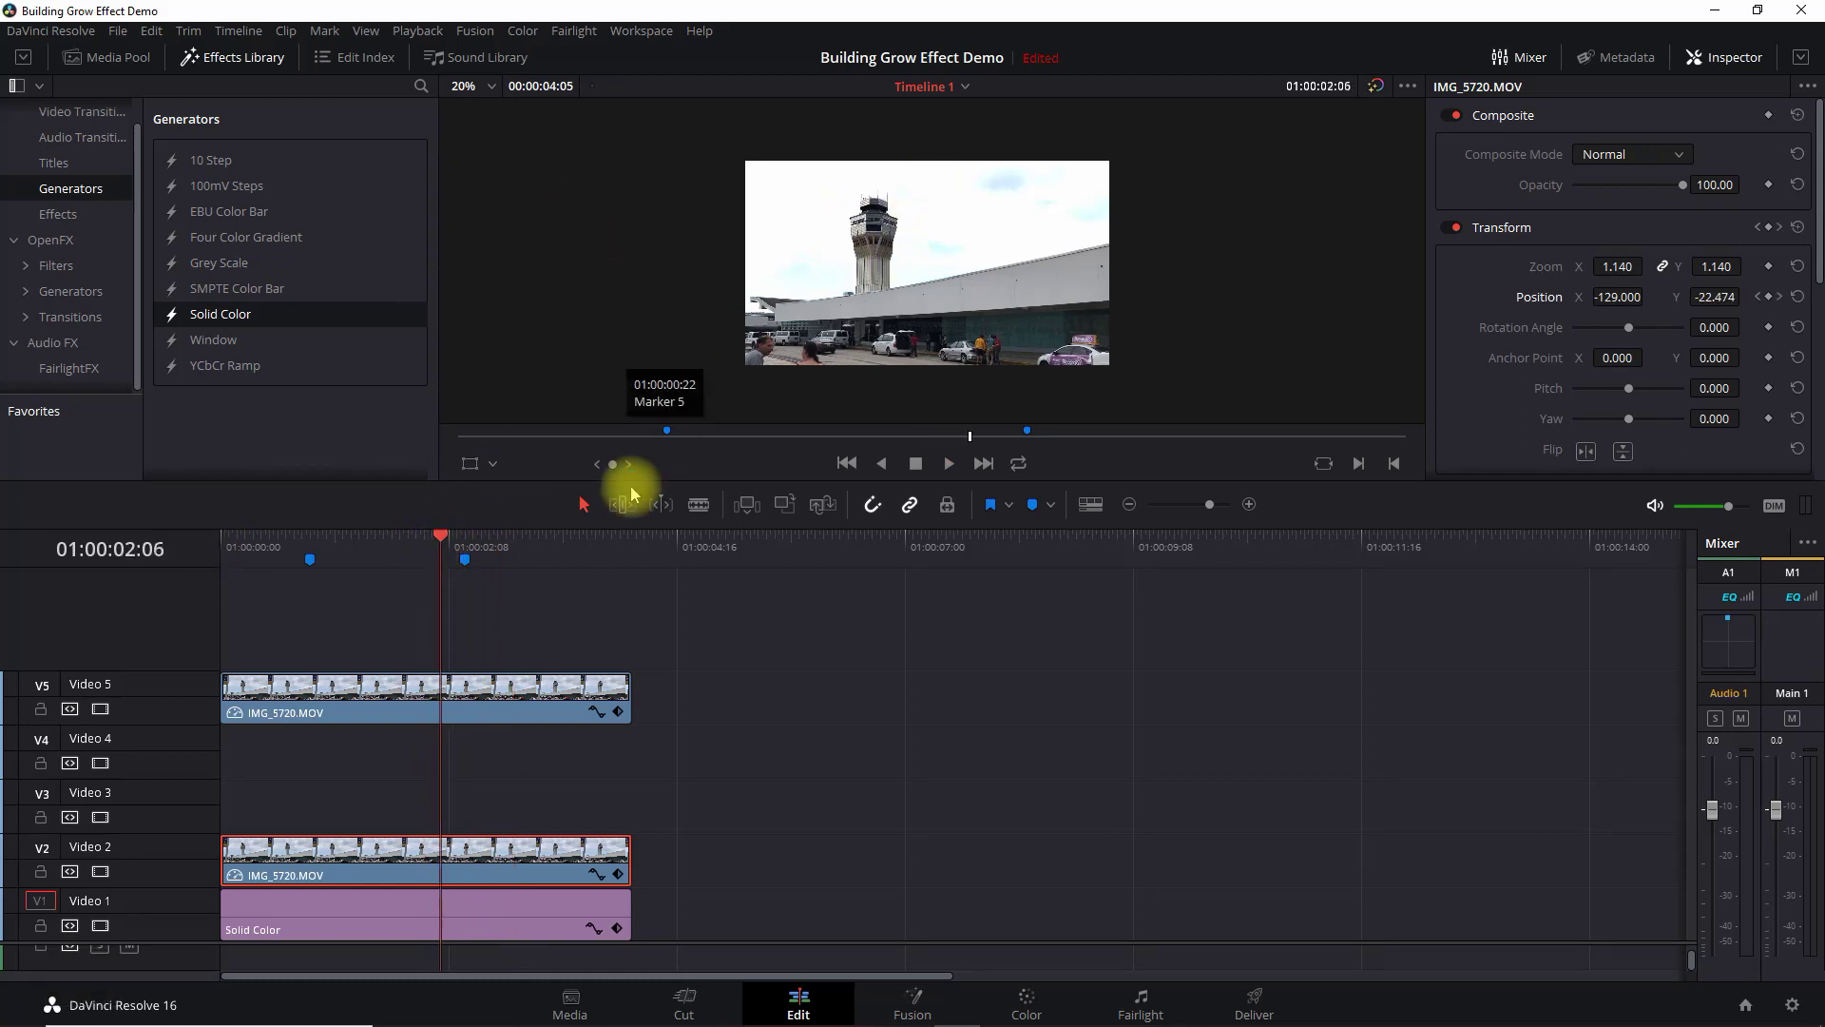
left_click(519, 542)
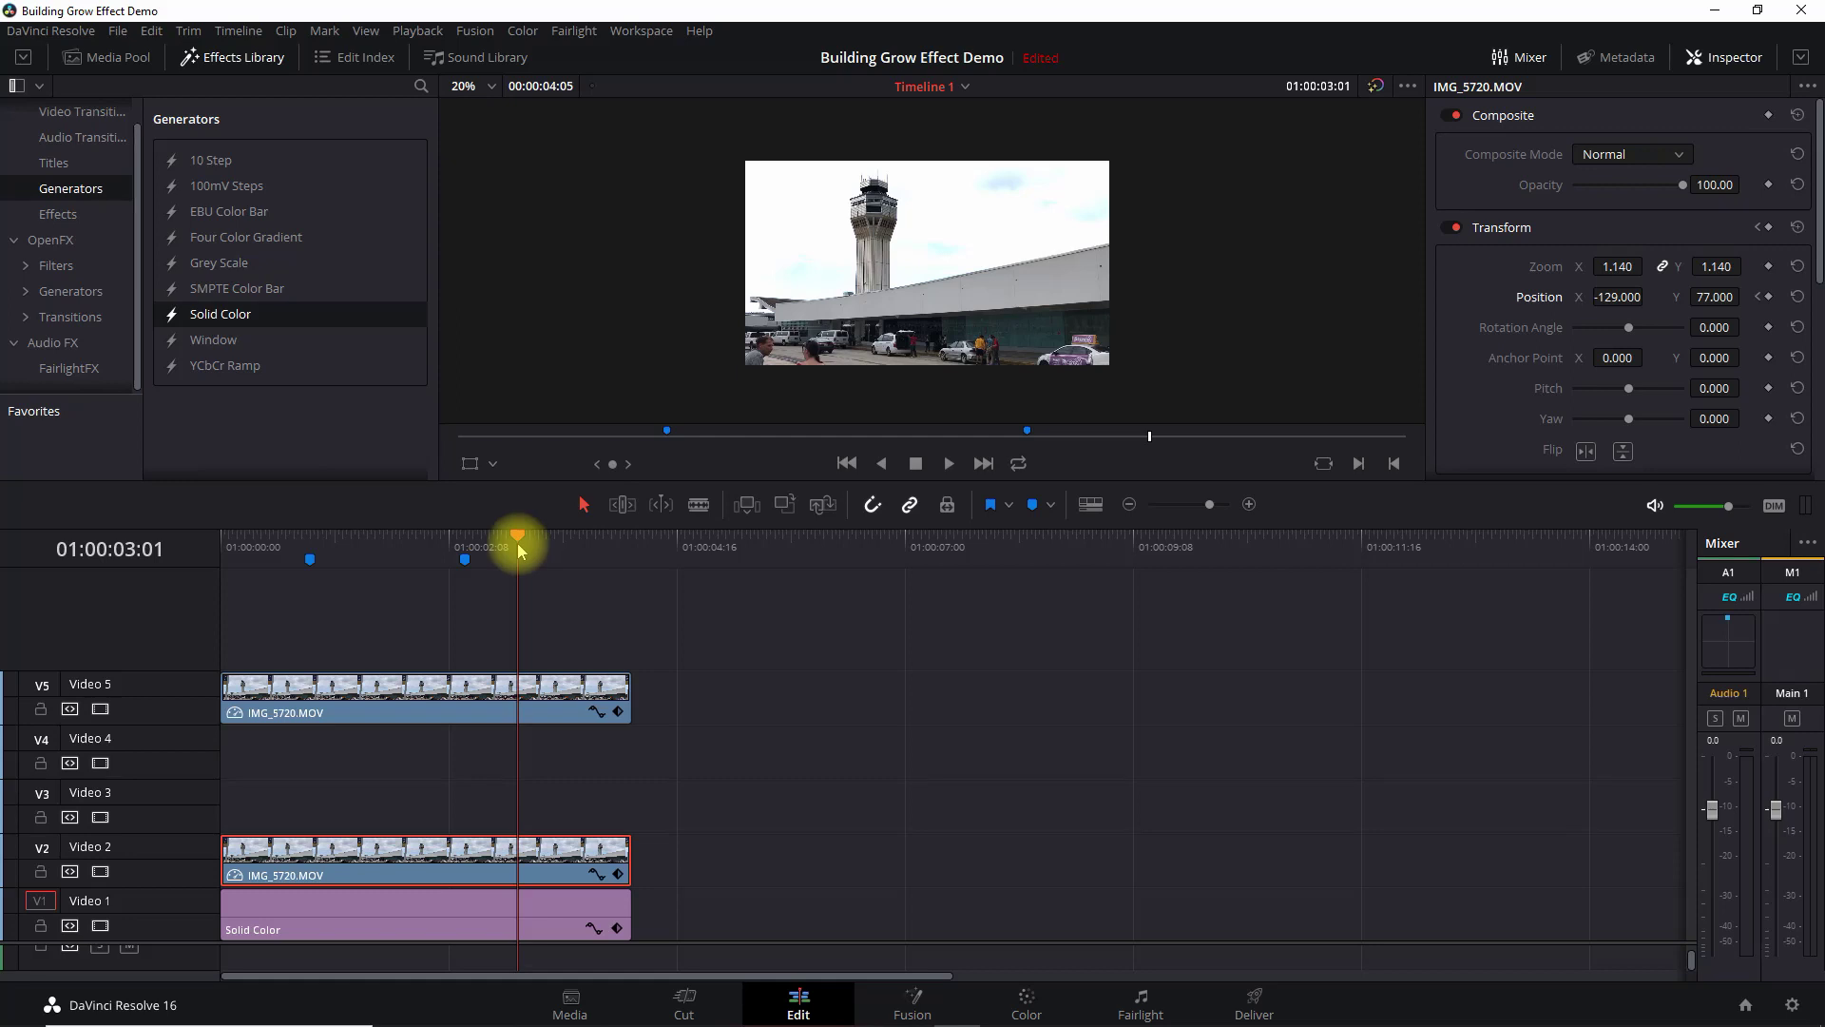
left_click_drag(543, 546, 582, 552)
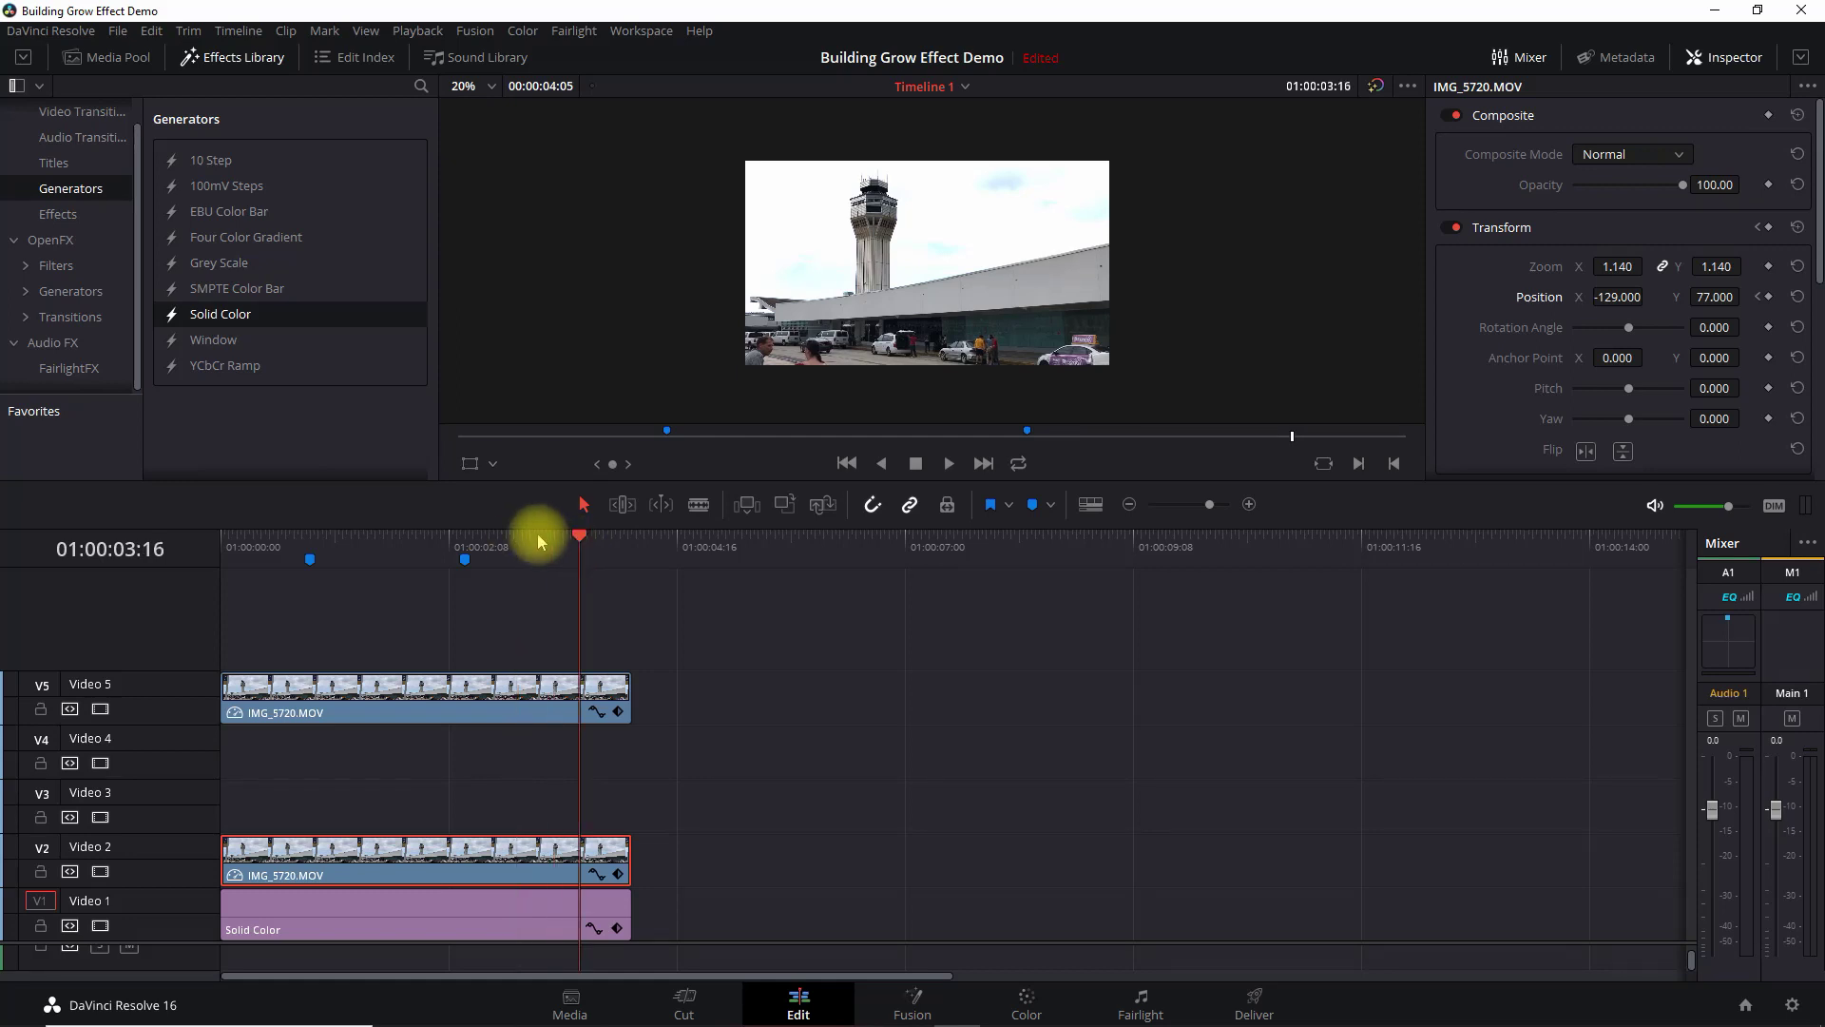
key("space")
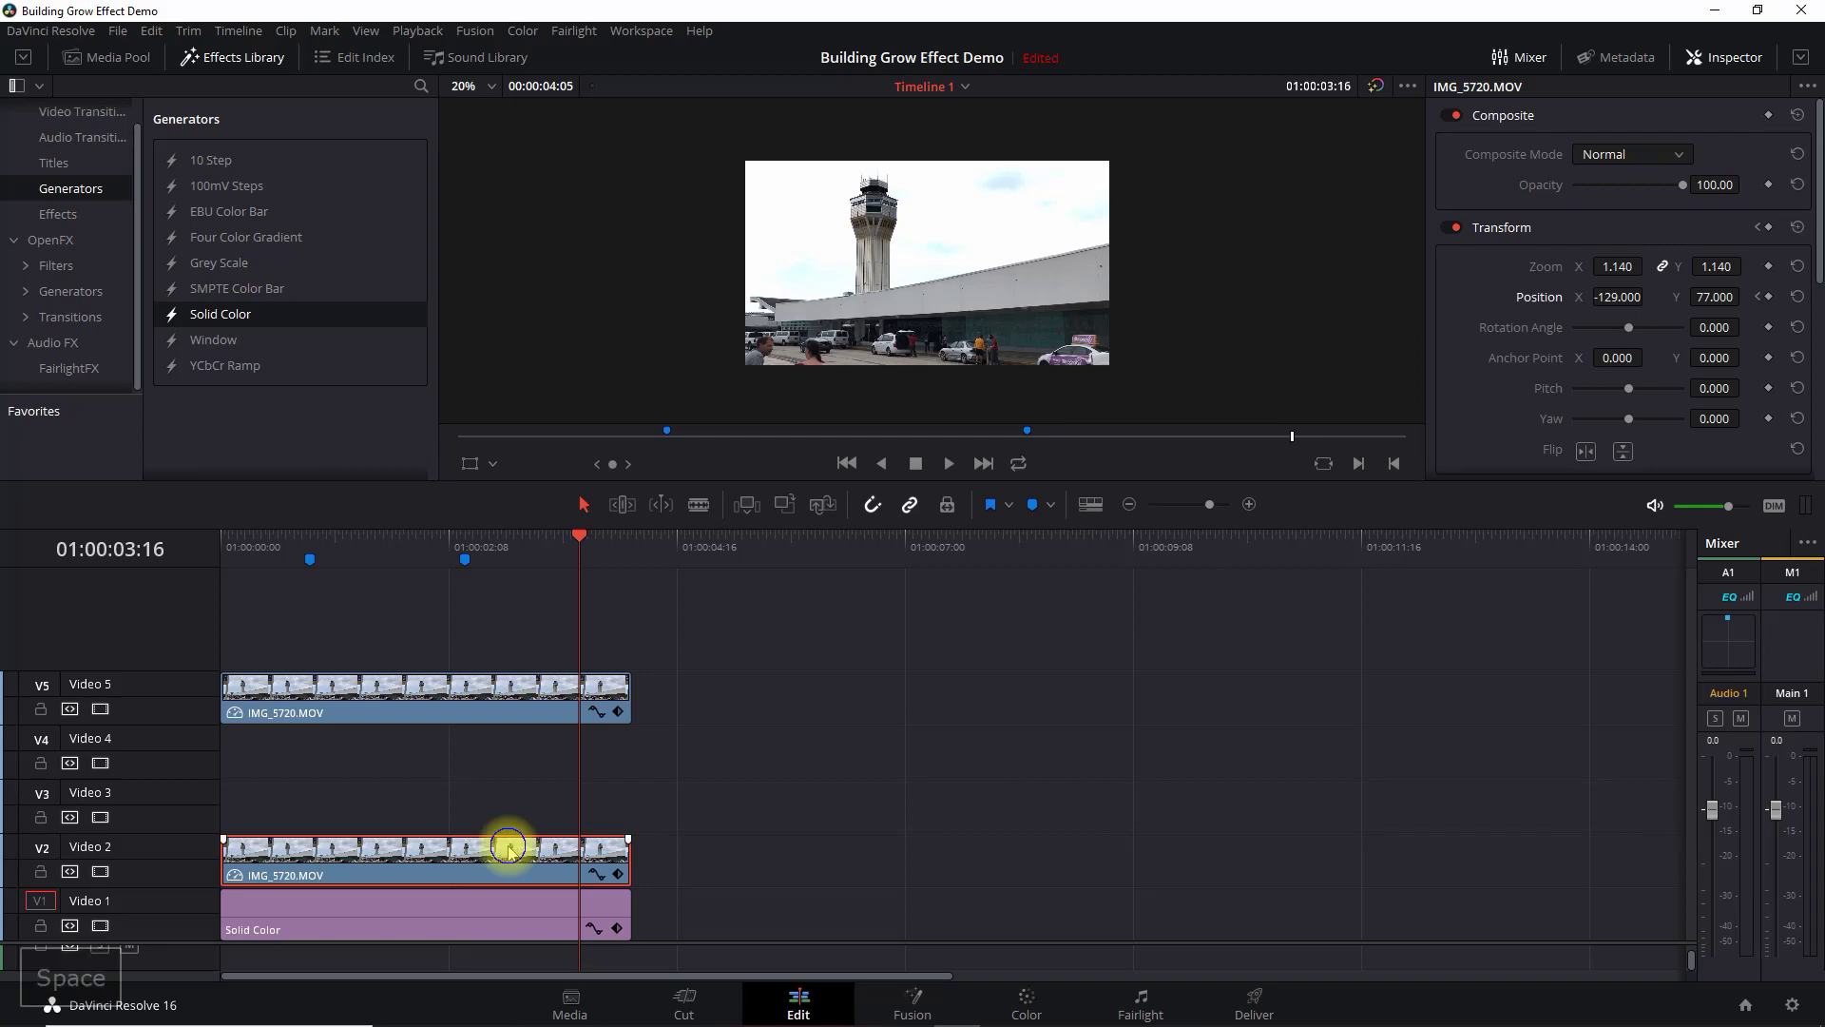
Copy the Video 2 tower clip, paste it at about 01:00:05:19, and park at 01:00:08:19 inside it.
right_click(478, 847)
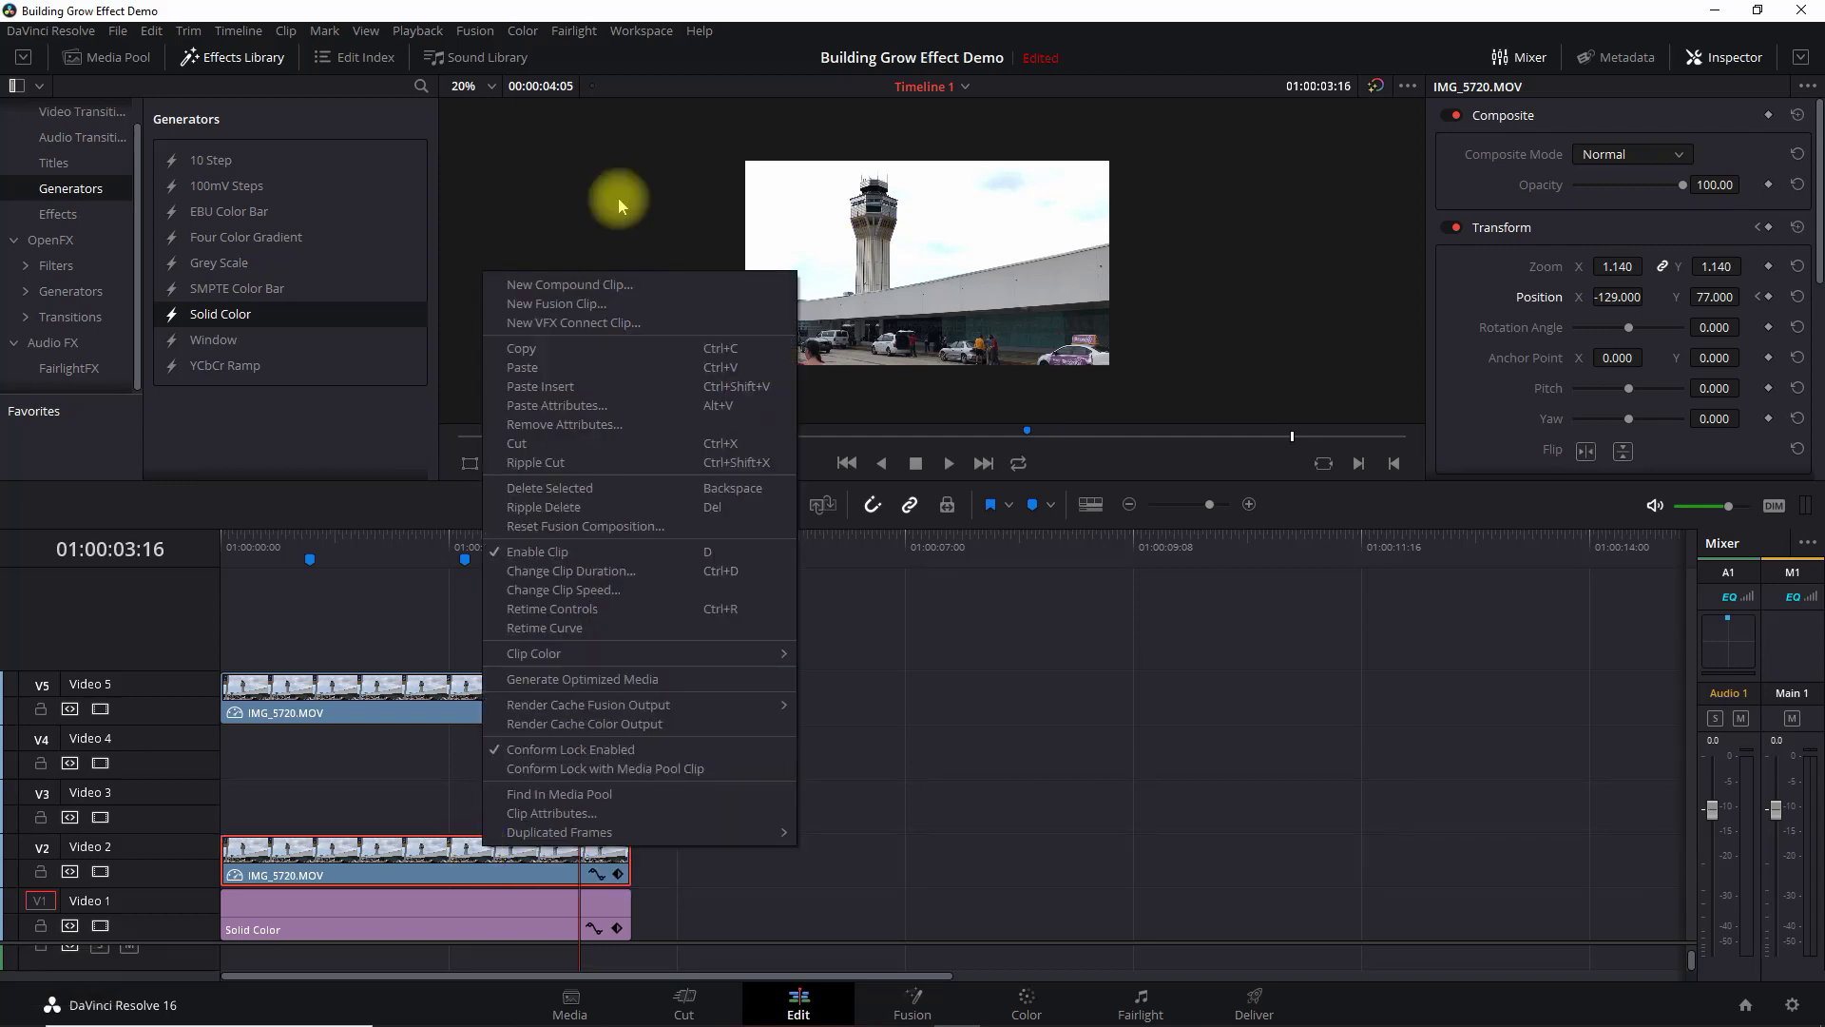
left_click(583, 348)
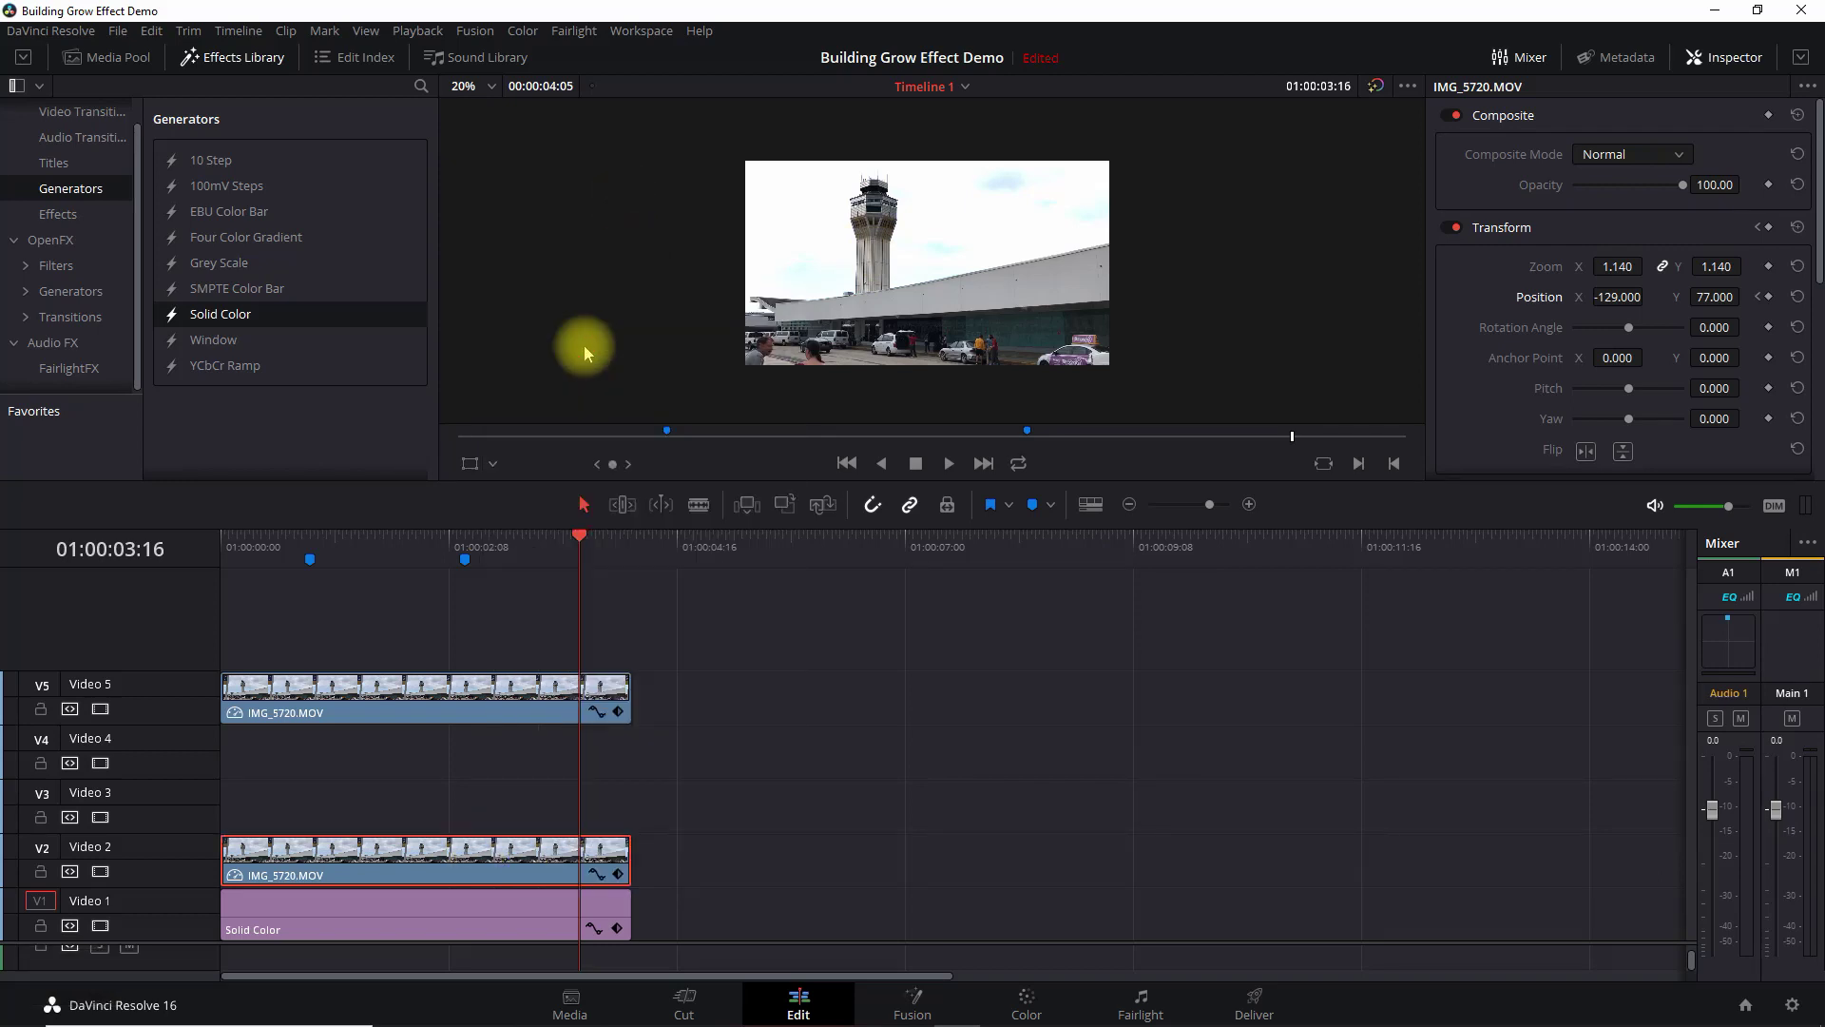
left_click(786, 562)
key("ctrl+v")
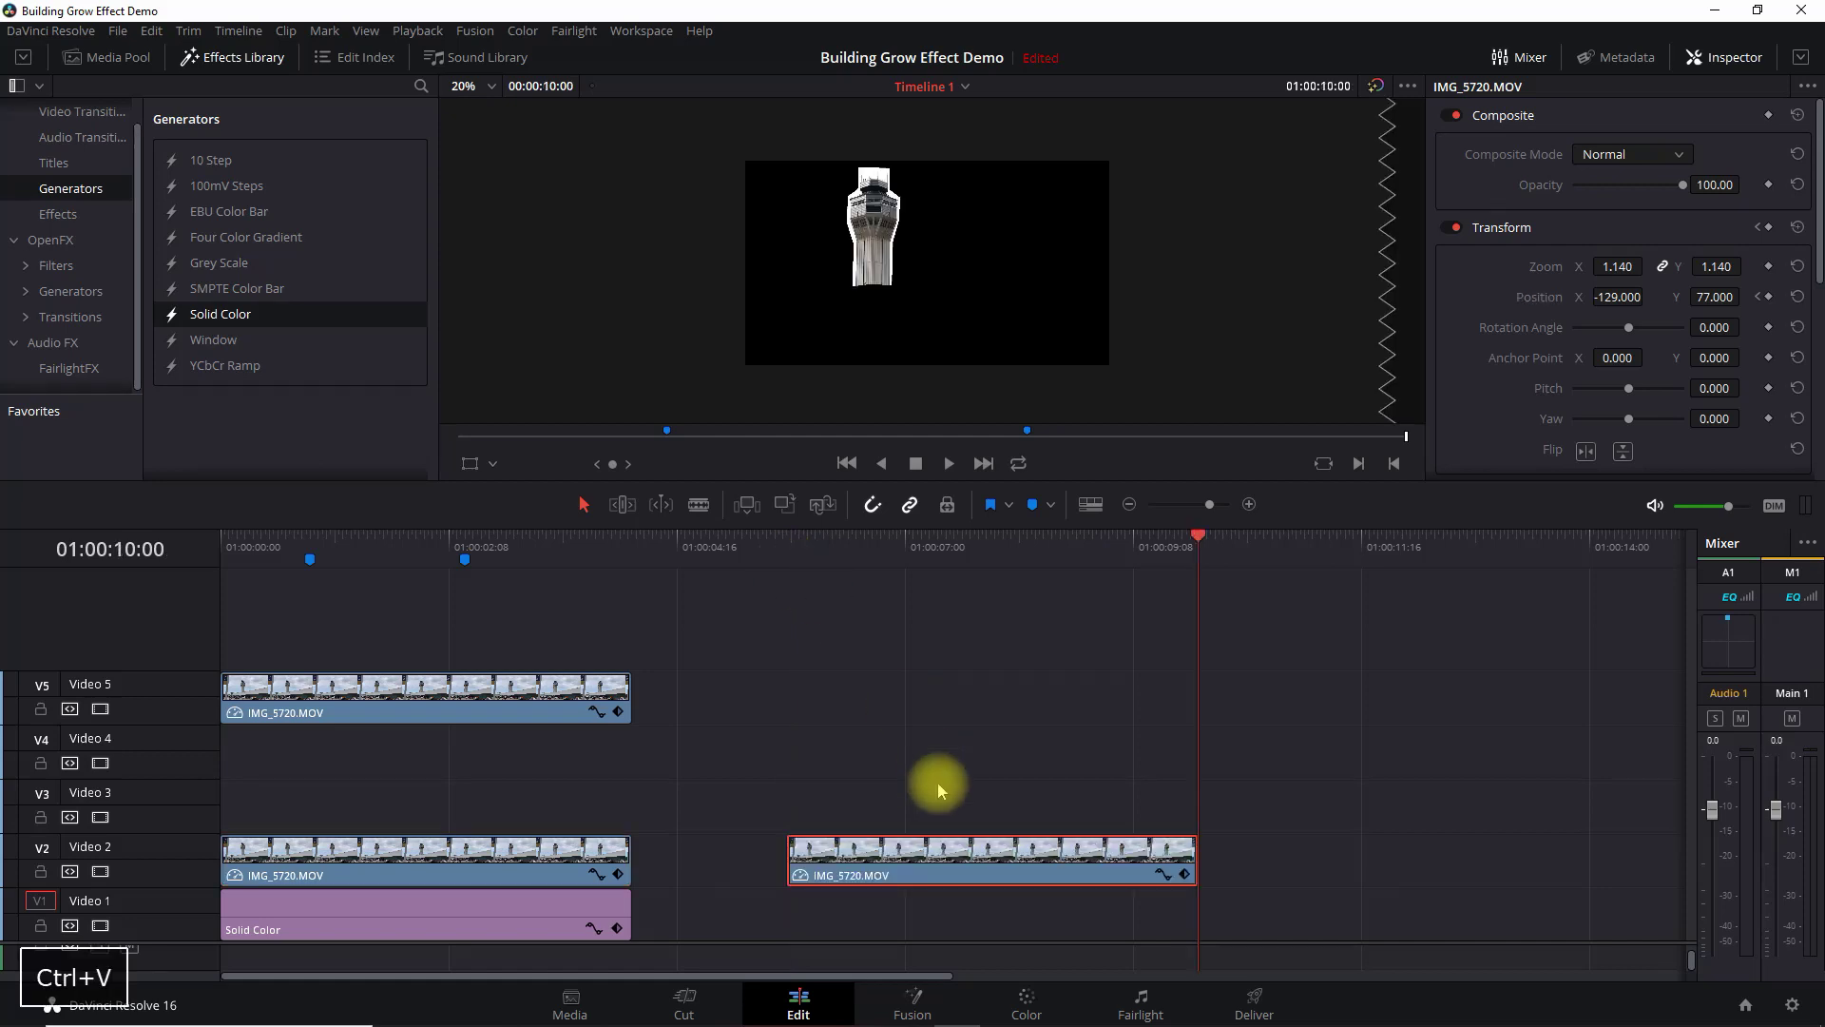
left_click(882, 552)
left_click(1081, 551)
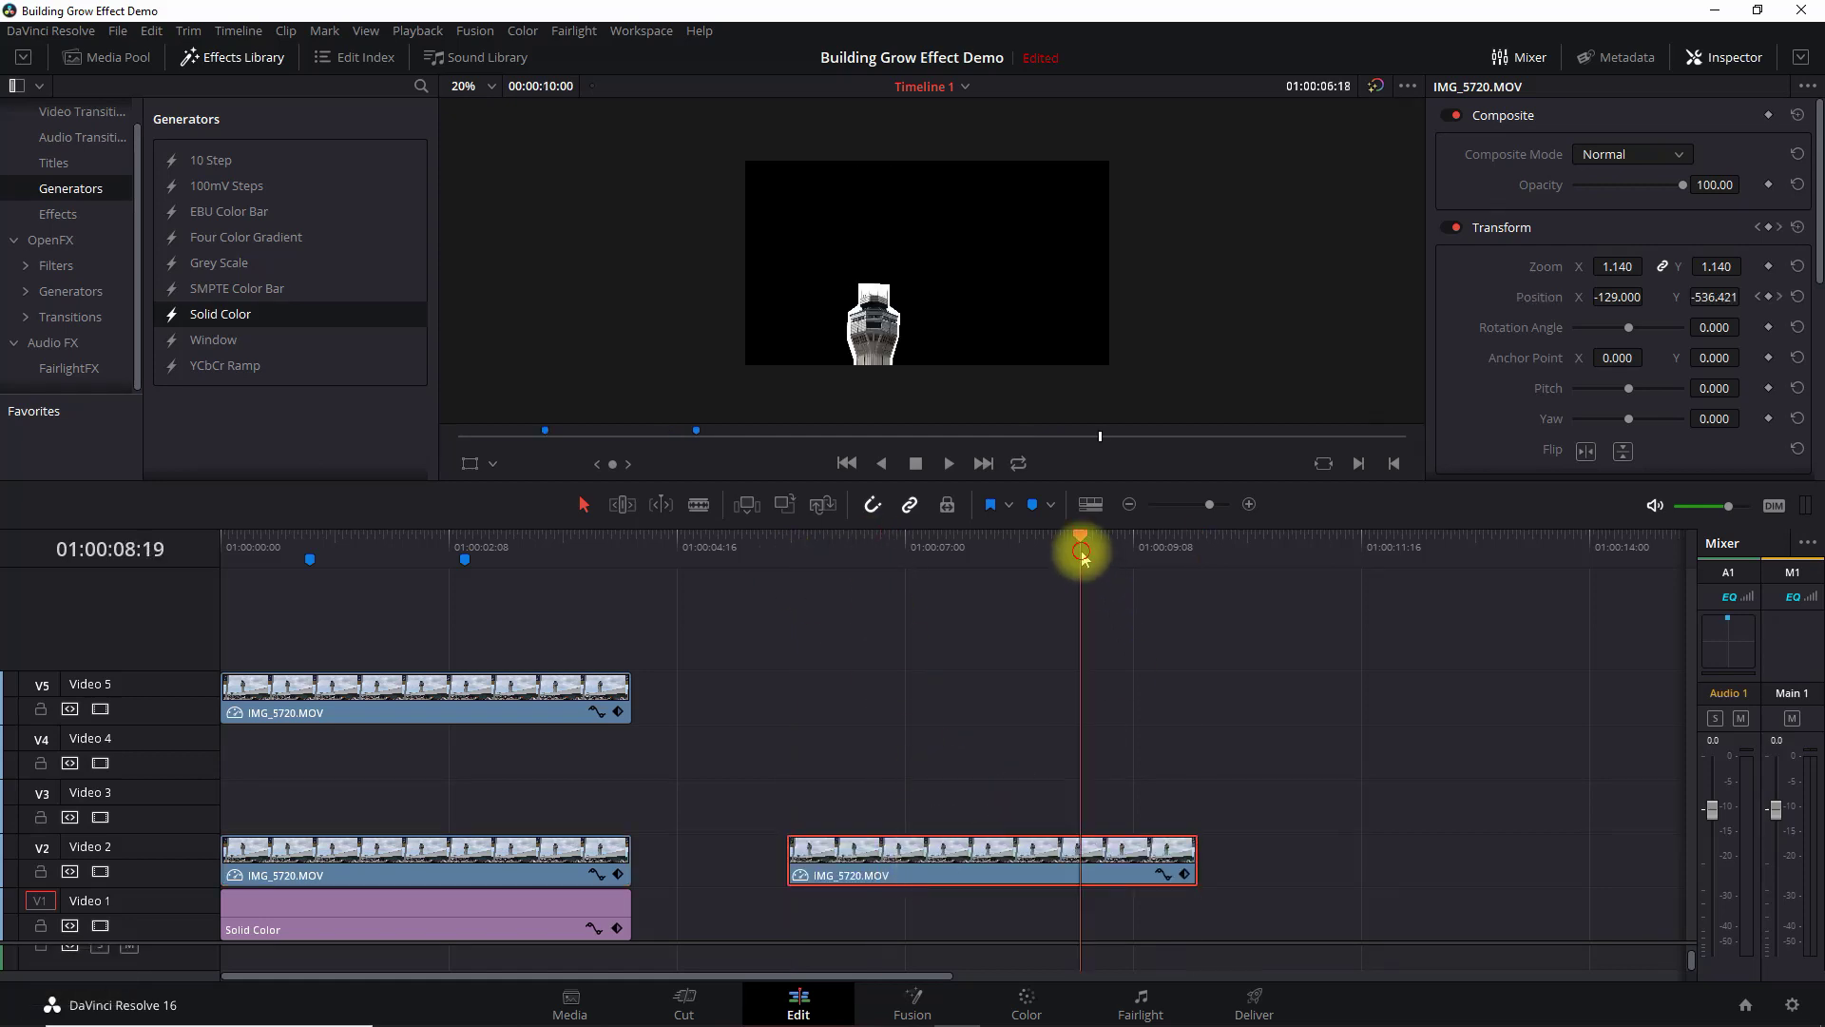
On the Color page, drag the Mask out Tower polygon's top points down to the balcony corners.
left_click(1027, 1003)
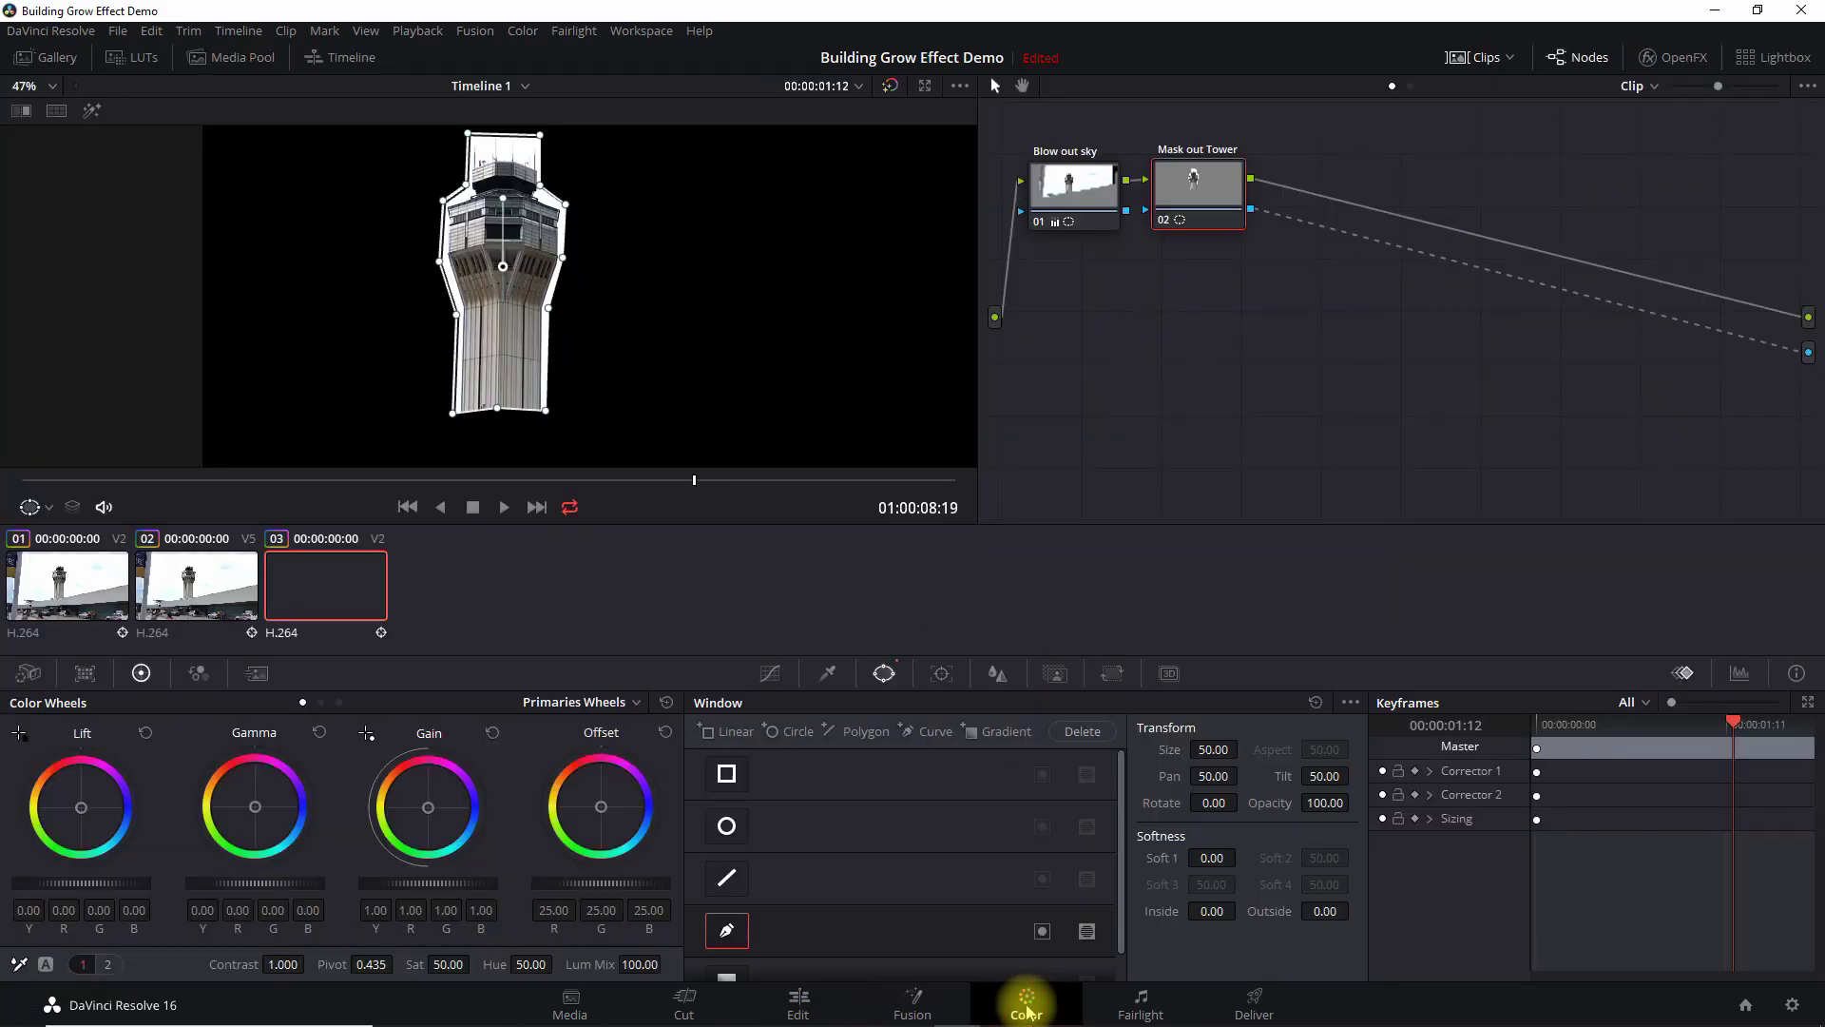
left_click(1210, 193)
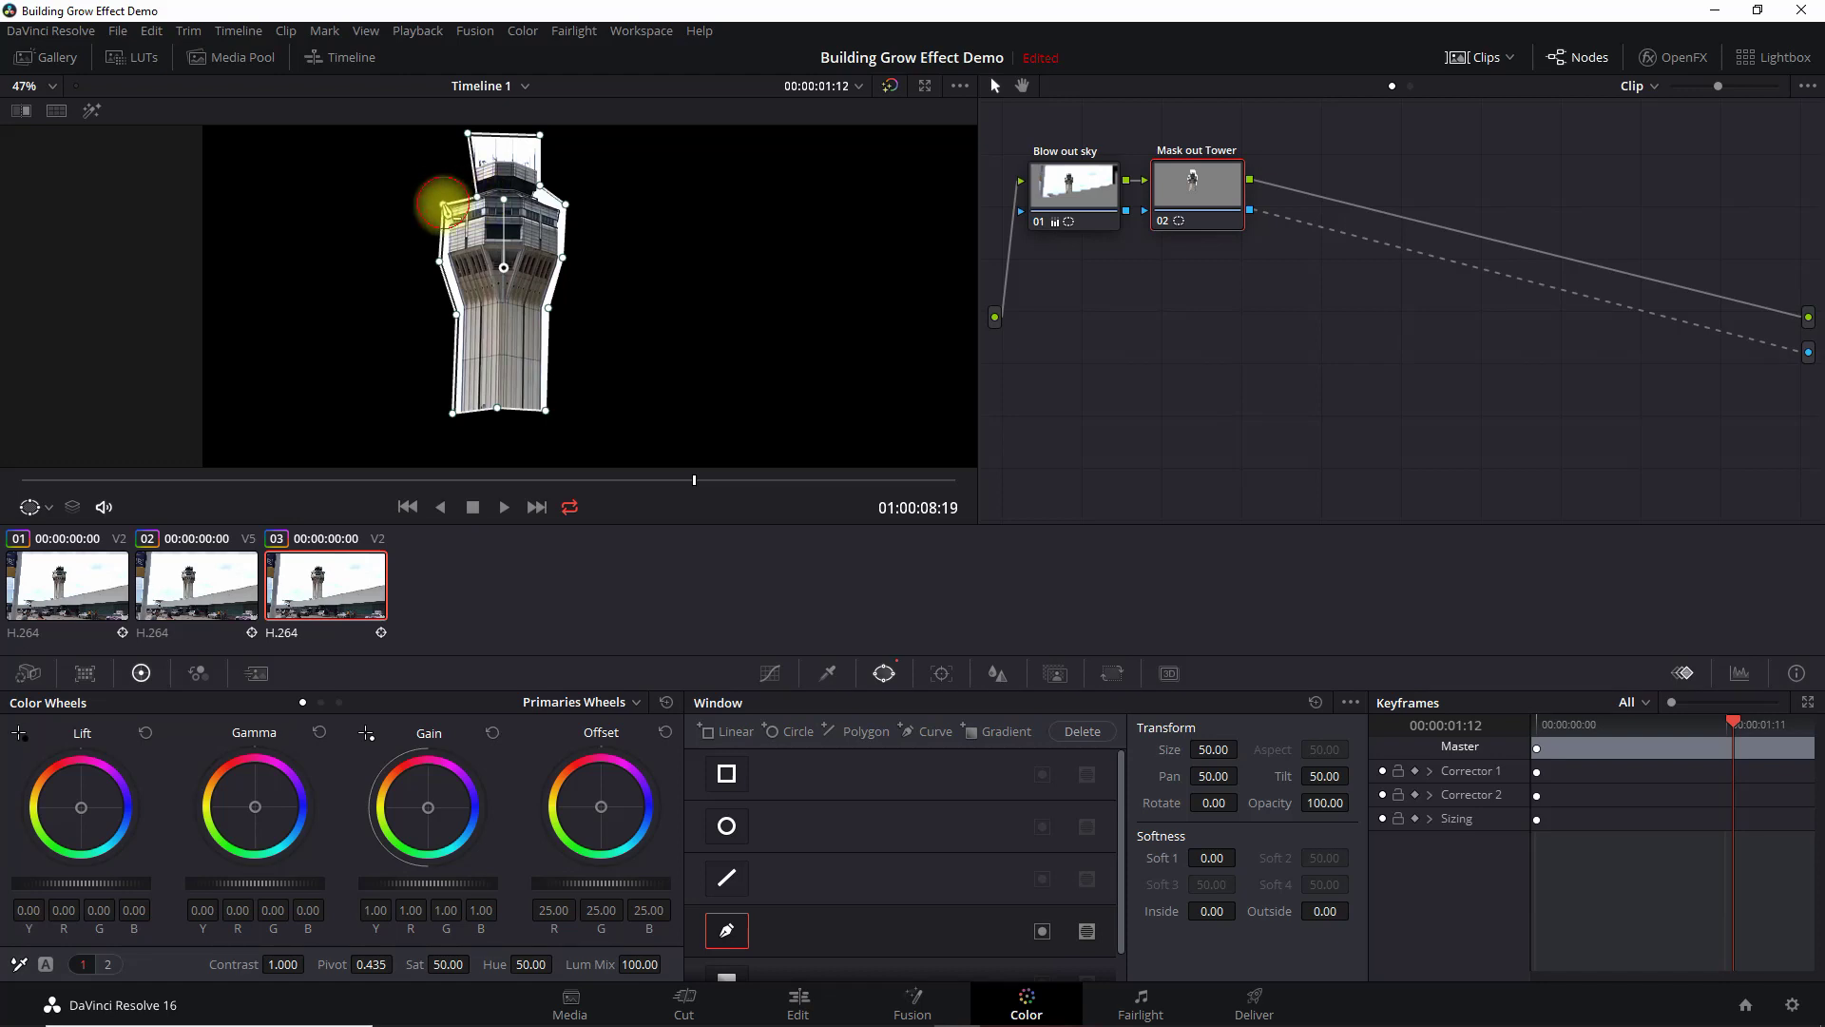
left_click_drag(468, 136, 540, 188)
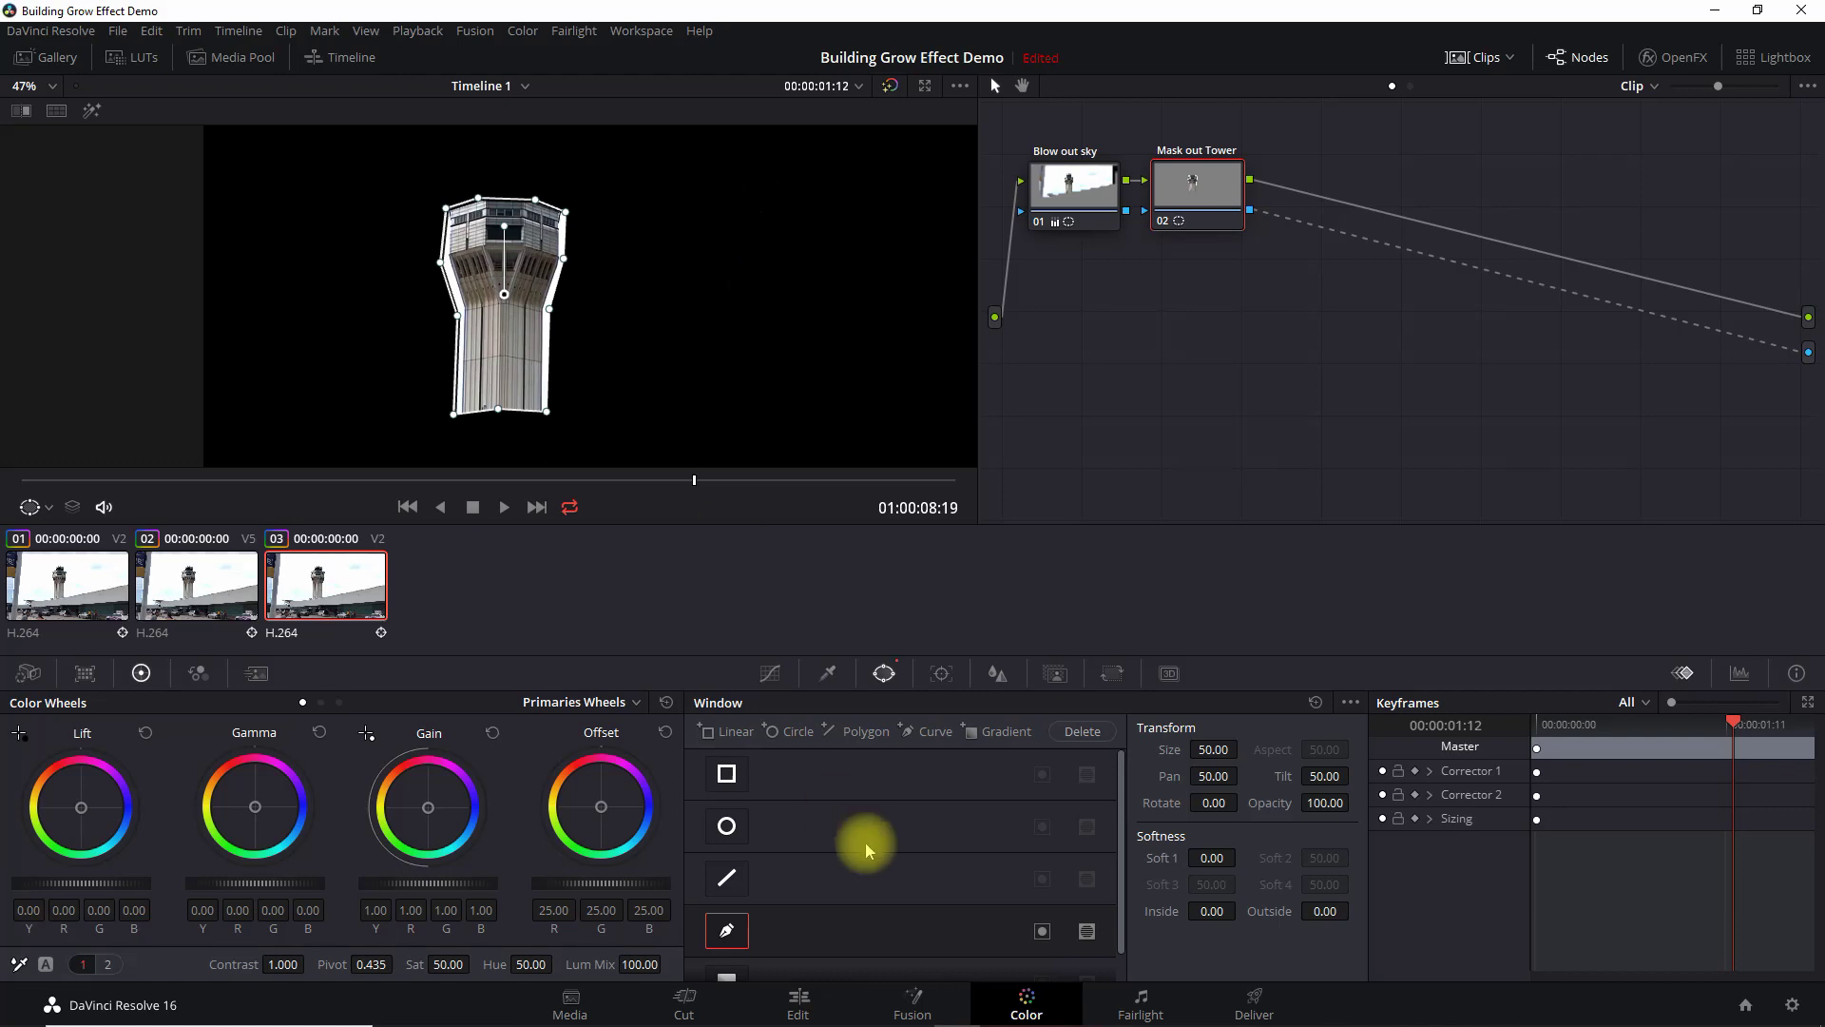
left_click(798, 1014)
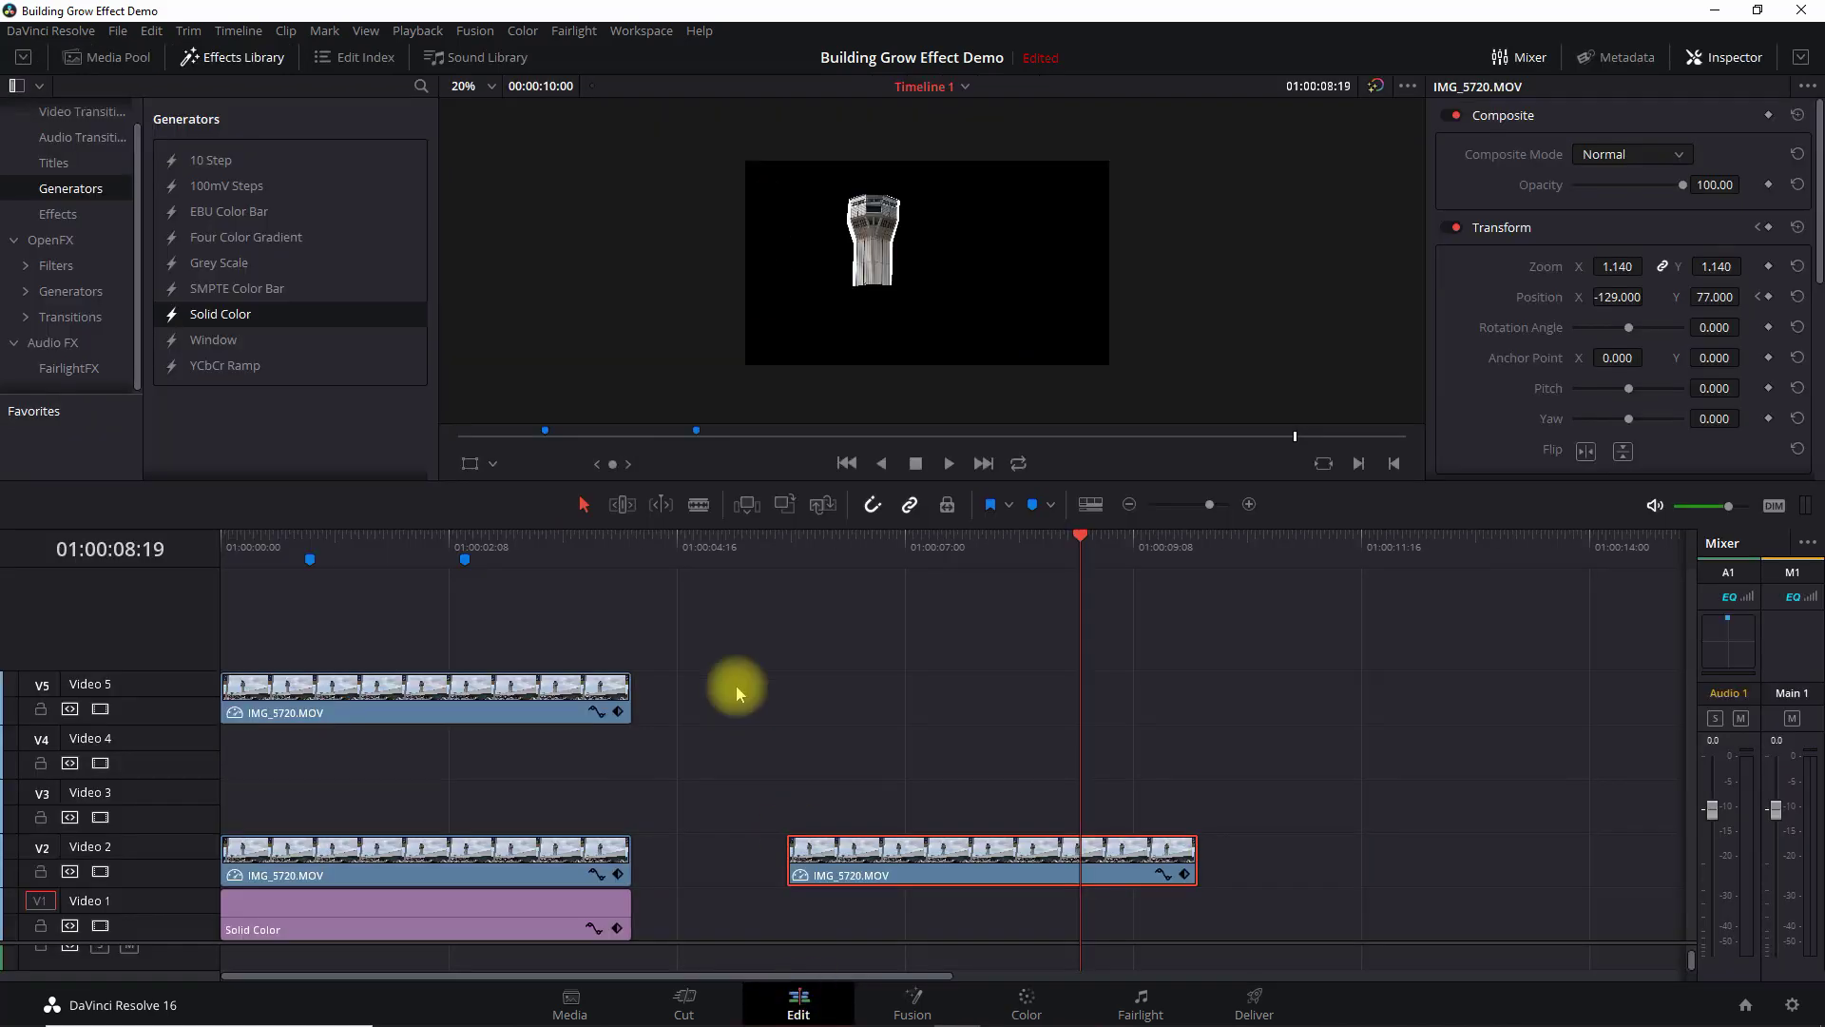
Move the trimmed copy onto Video 3 at the start and copy the Video 2 tower clip.
left_click_drag(969, 875, 409, 827)
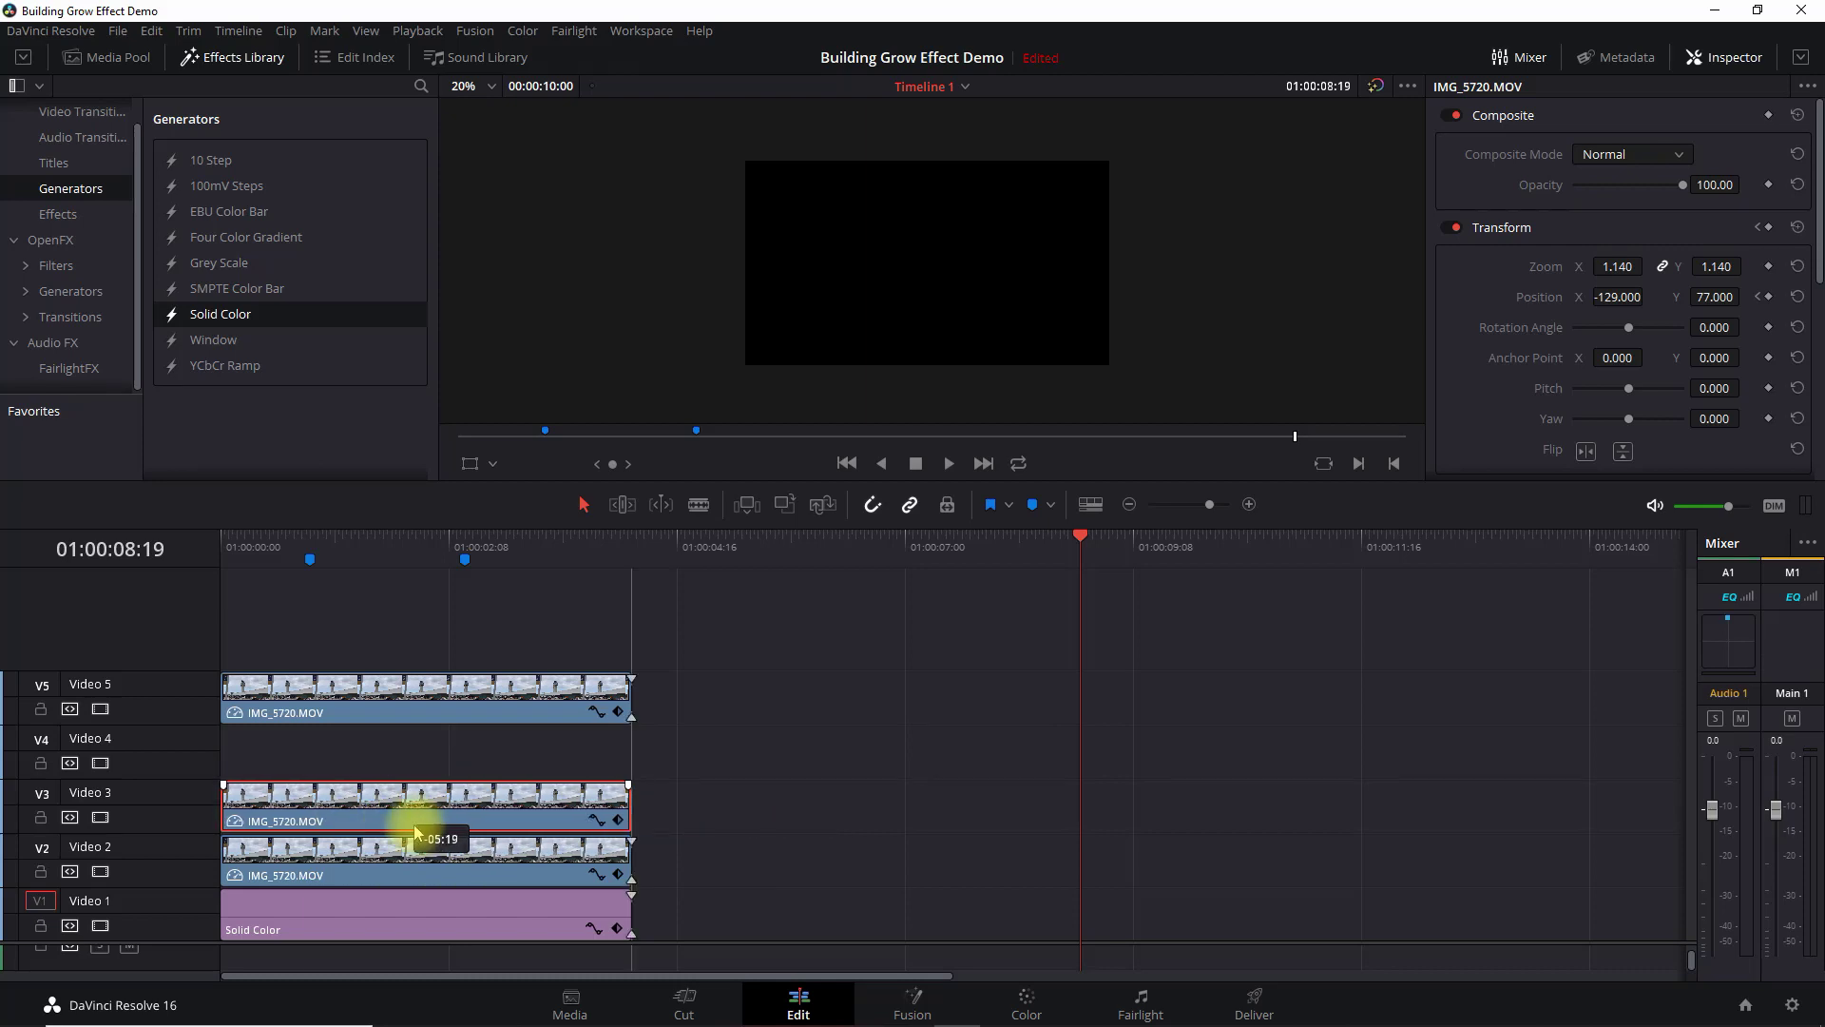
left_click(529, 861)
right_click(529, 860)
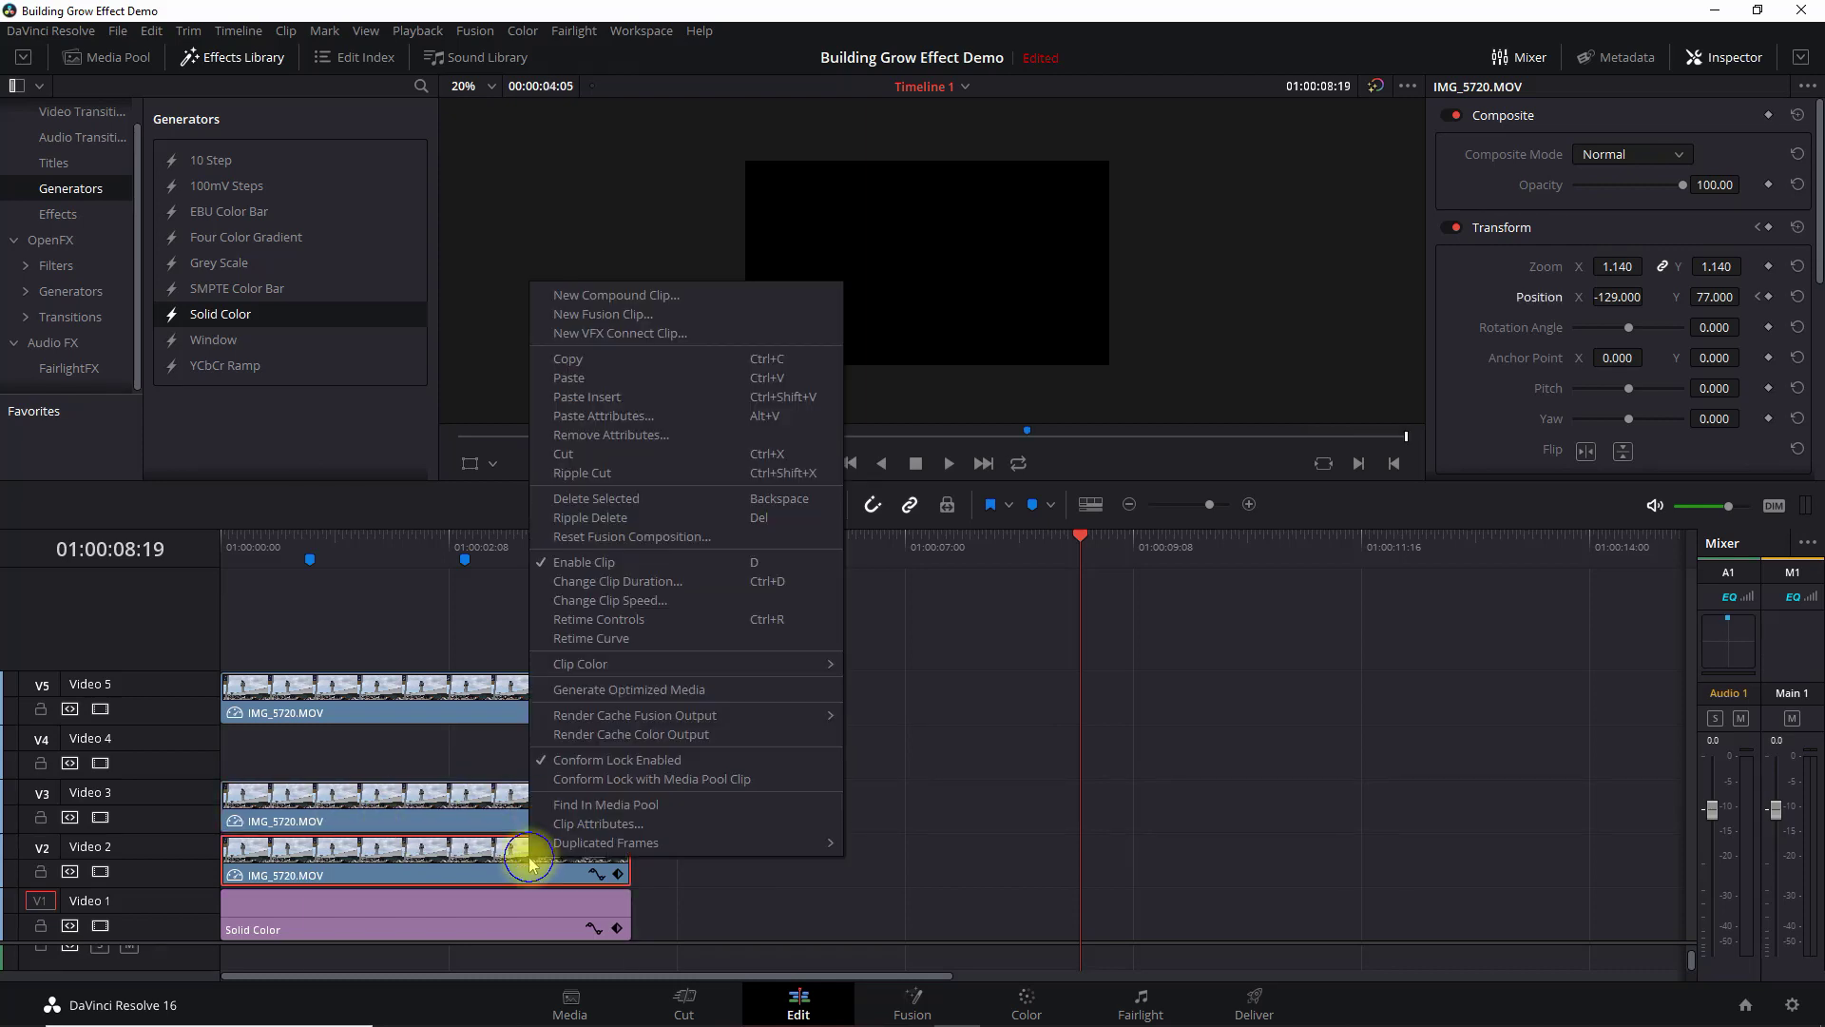
left_click(570, 359)
Paste another tower copy at 01:00:07:00 and open it on the Color page.
left_click(905, 551)
right_click(905, 555)
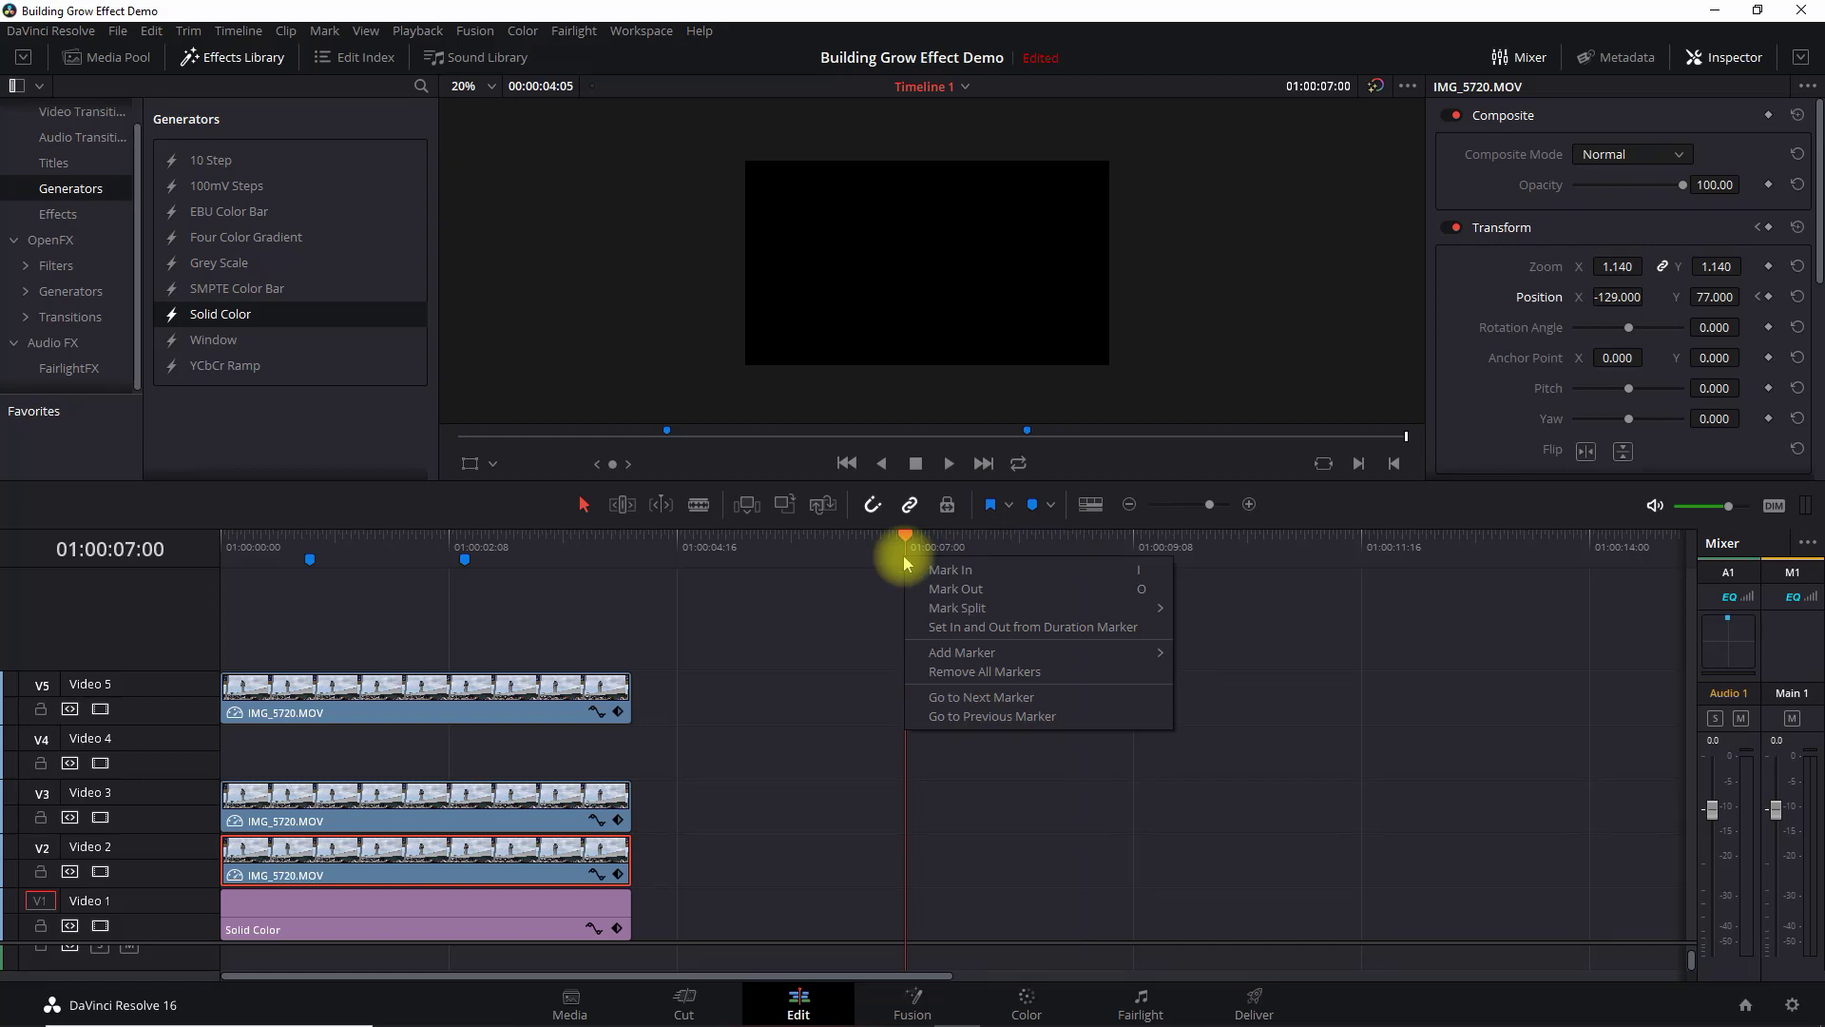
left_click(795, 652)
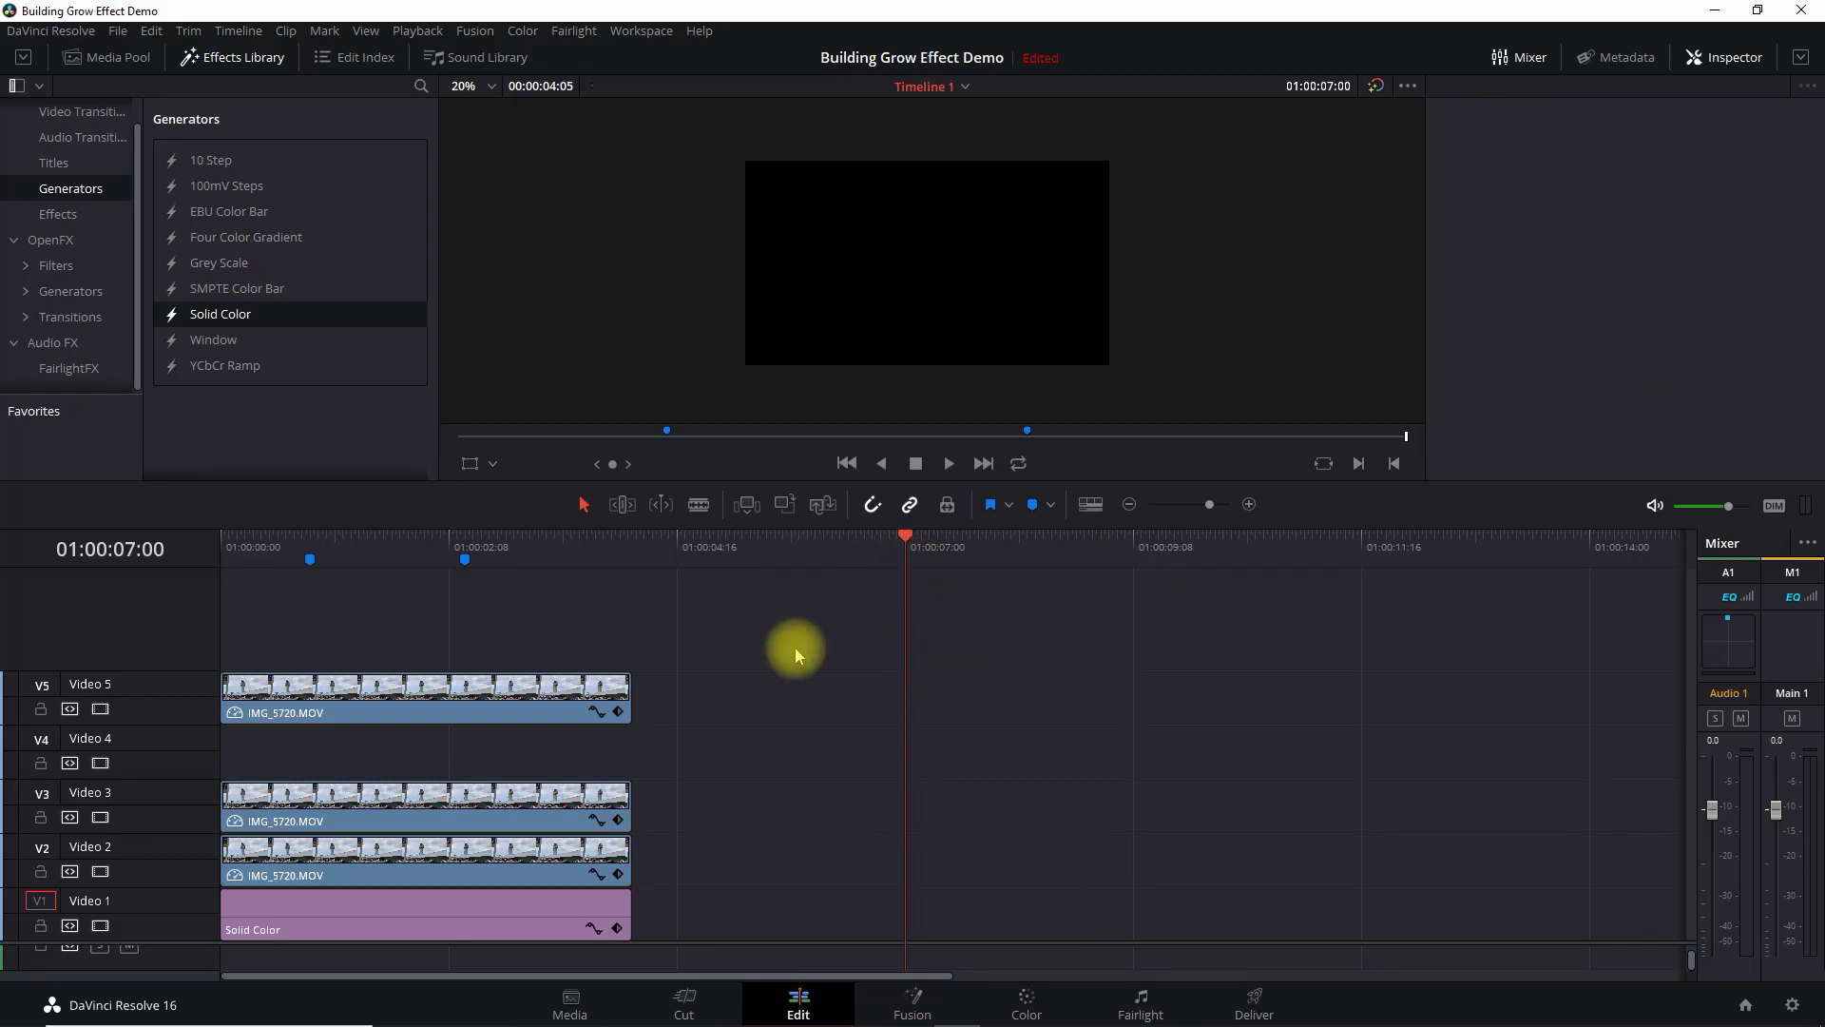
key("ctrl+v")
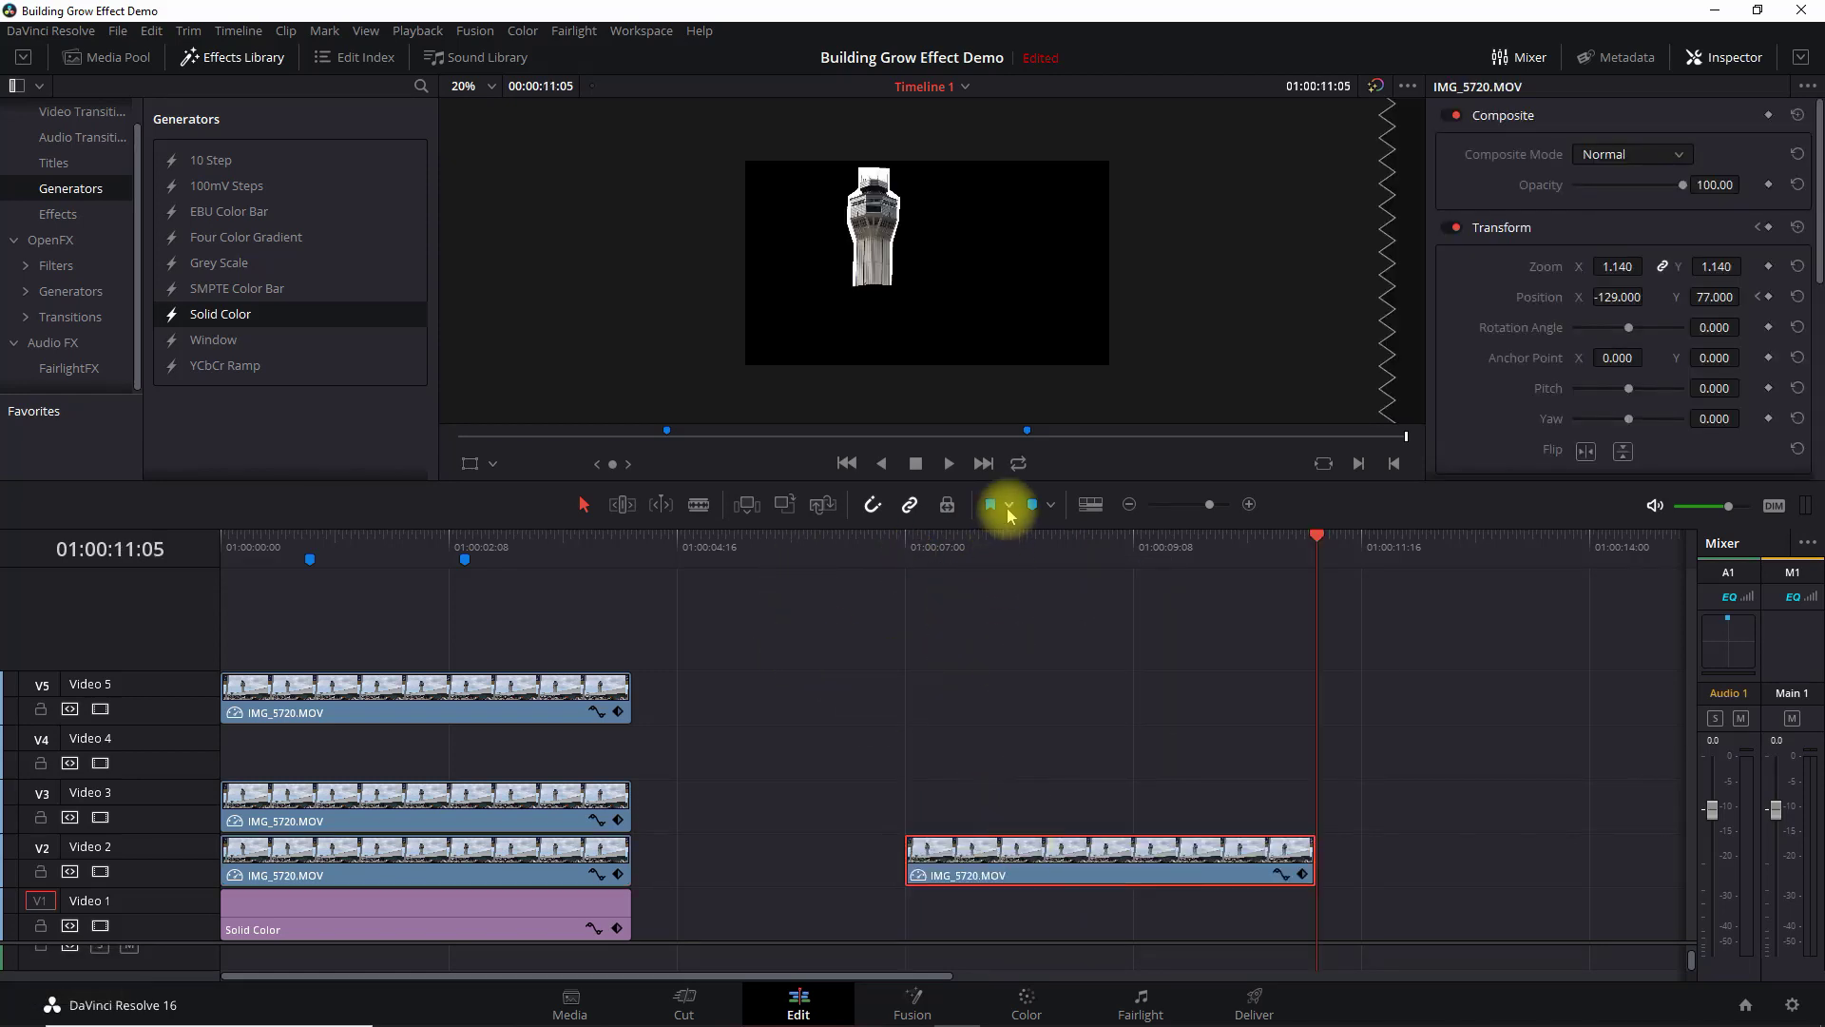
left_click(1010, 559)
left_click(1023, 1001)
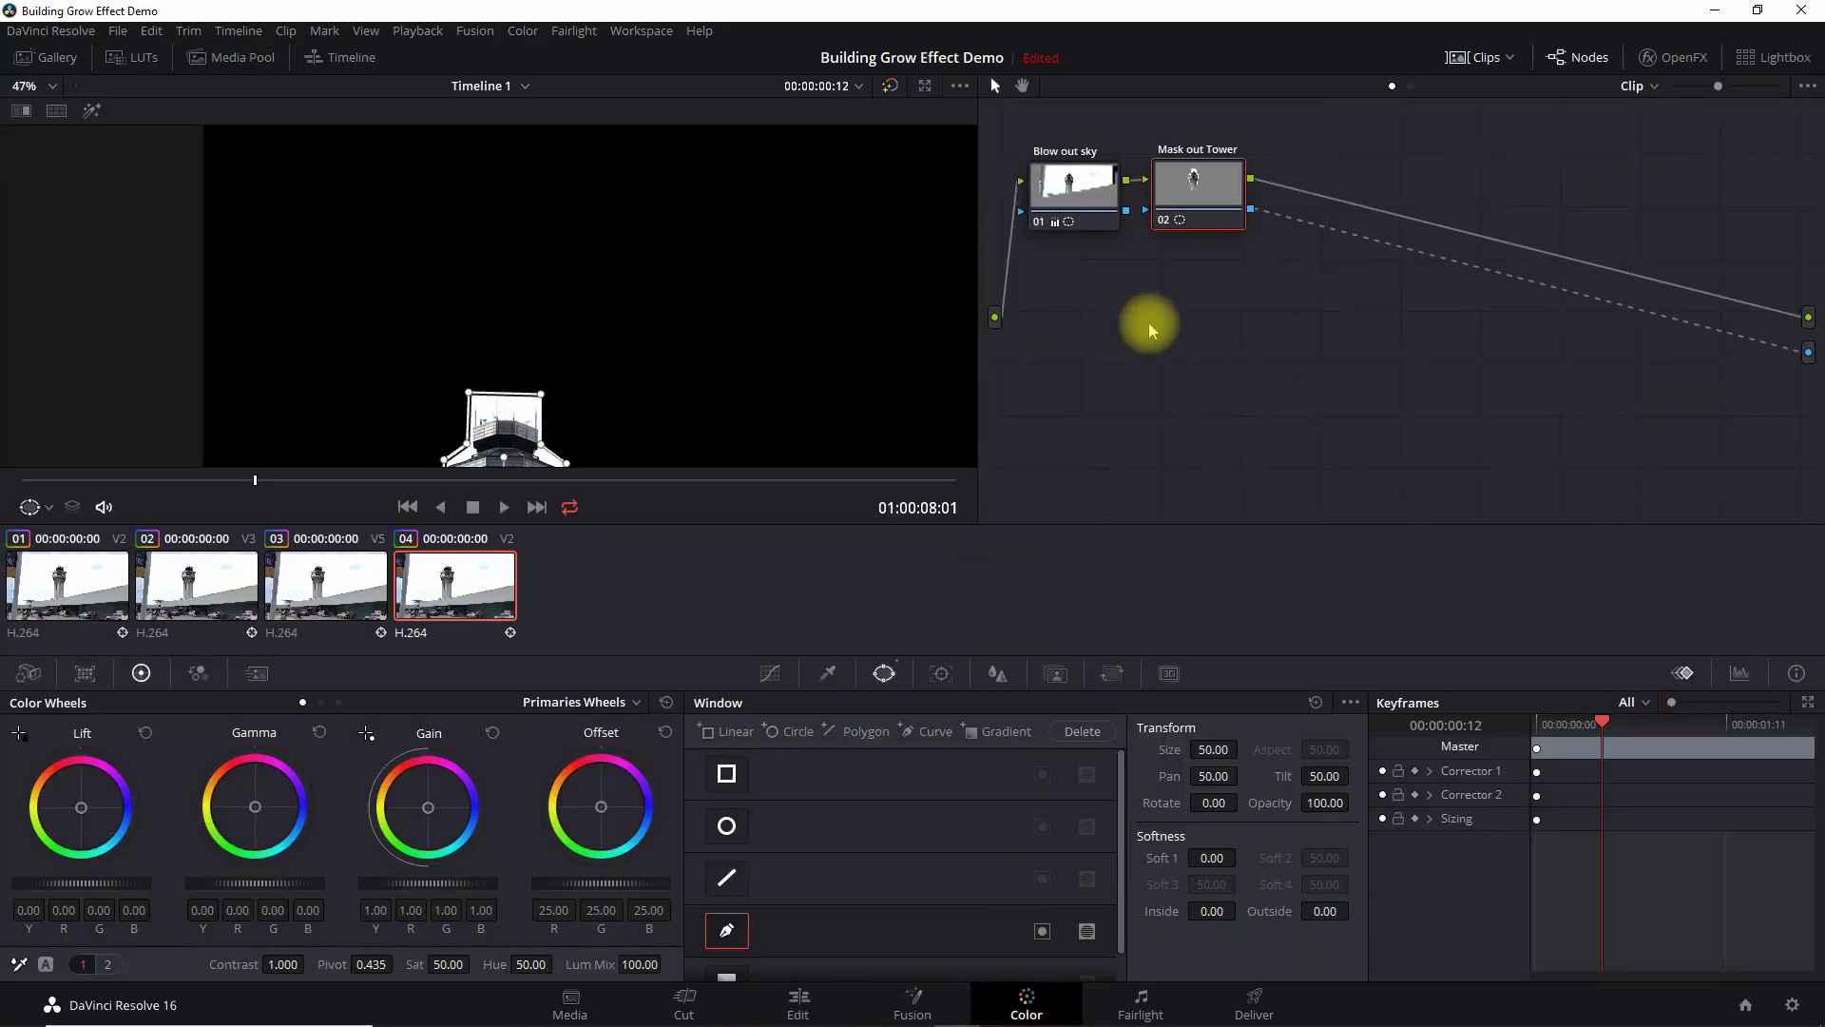
At 01:00:09:20, drag the mask's top corner down so only the lower tower shaft shows.
key("ctrl+v")
left_click(509, 481)
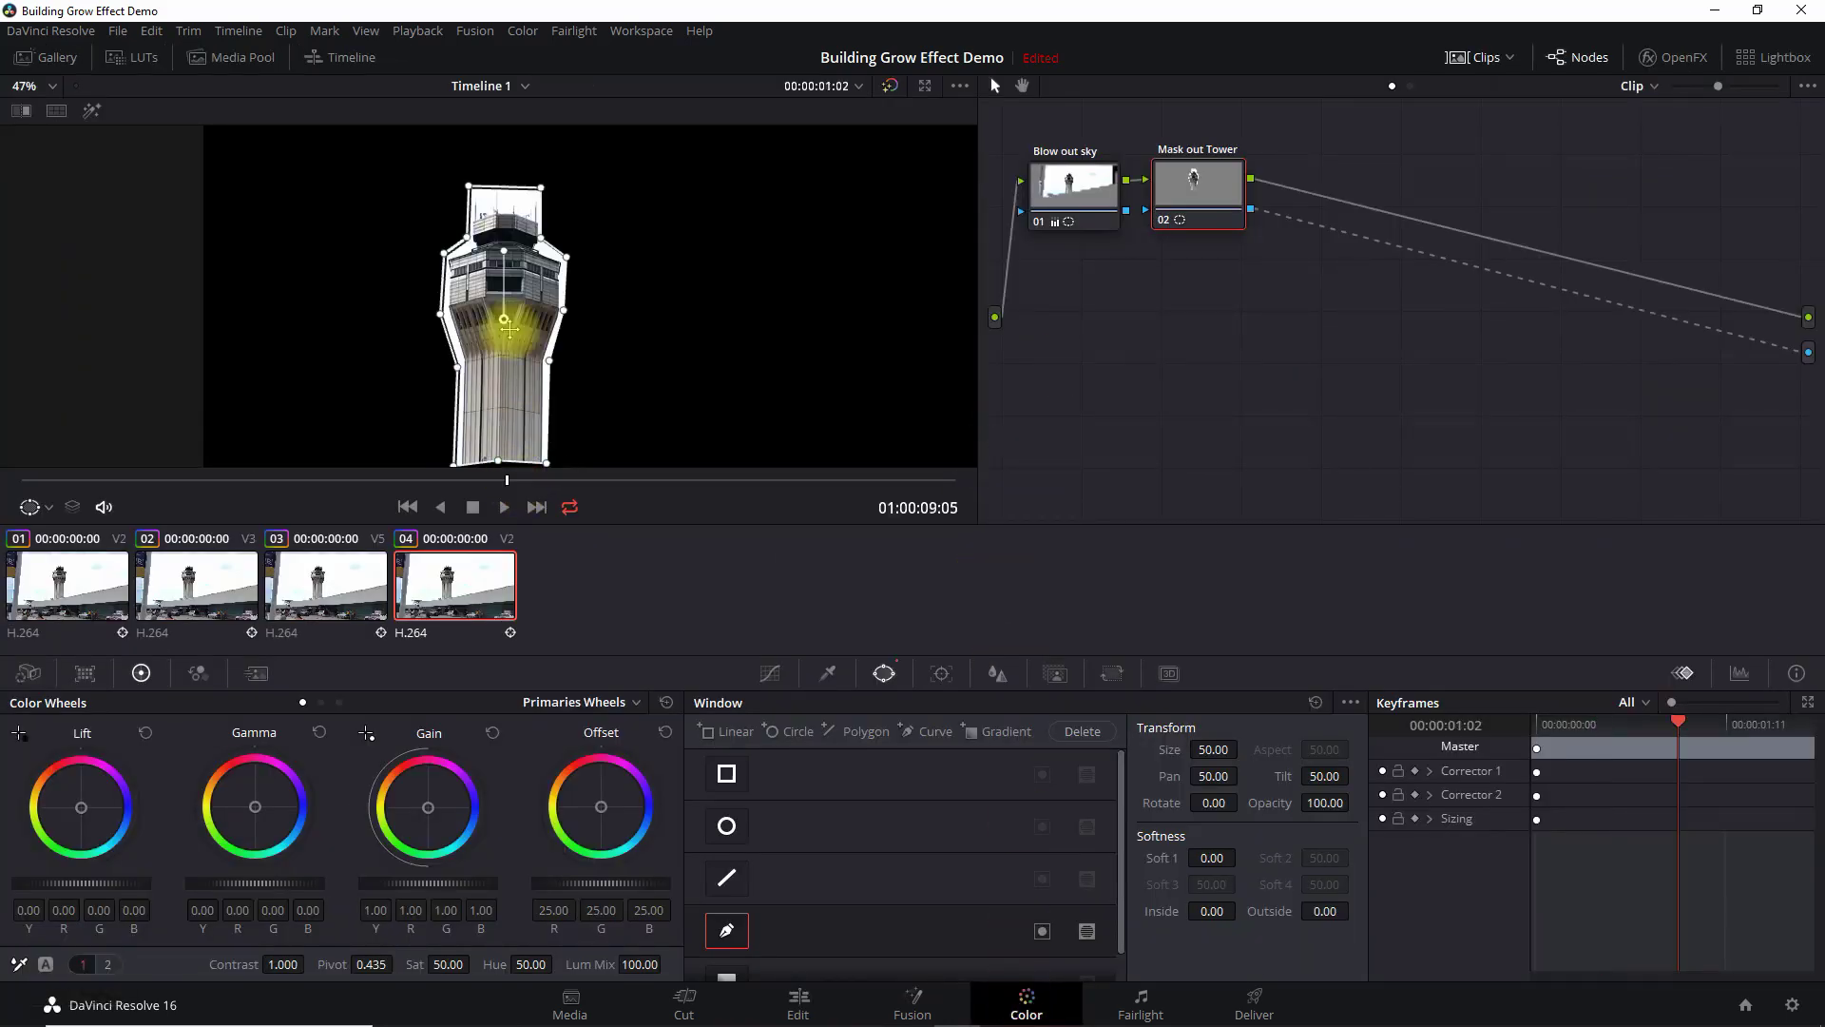
left_click(654, 480)
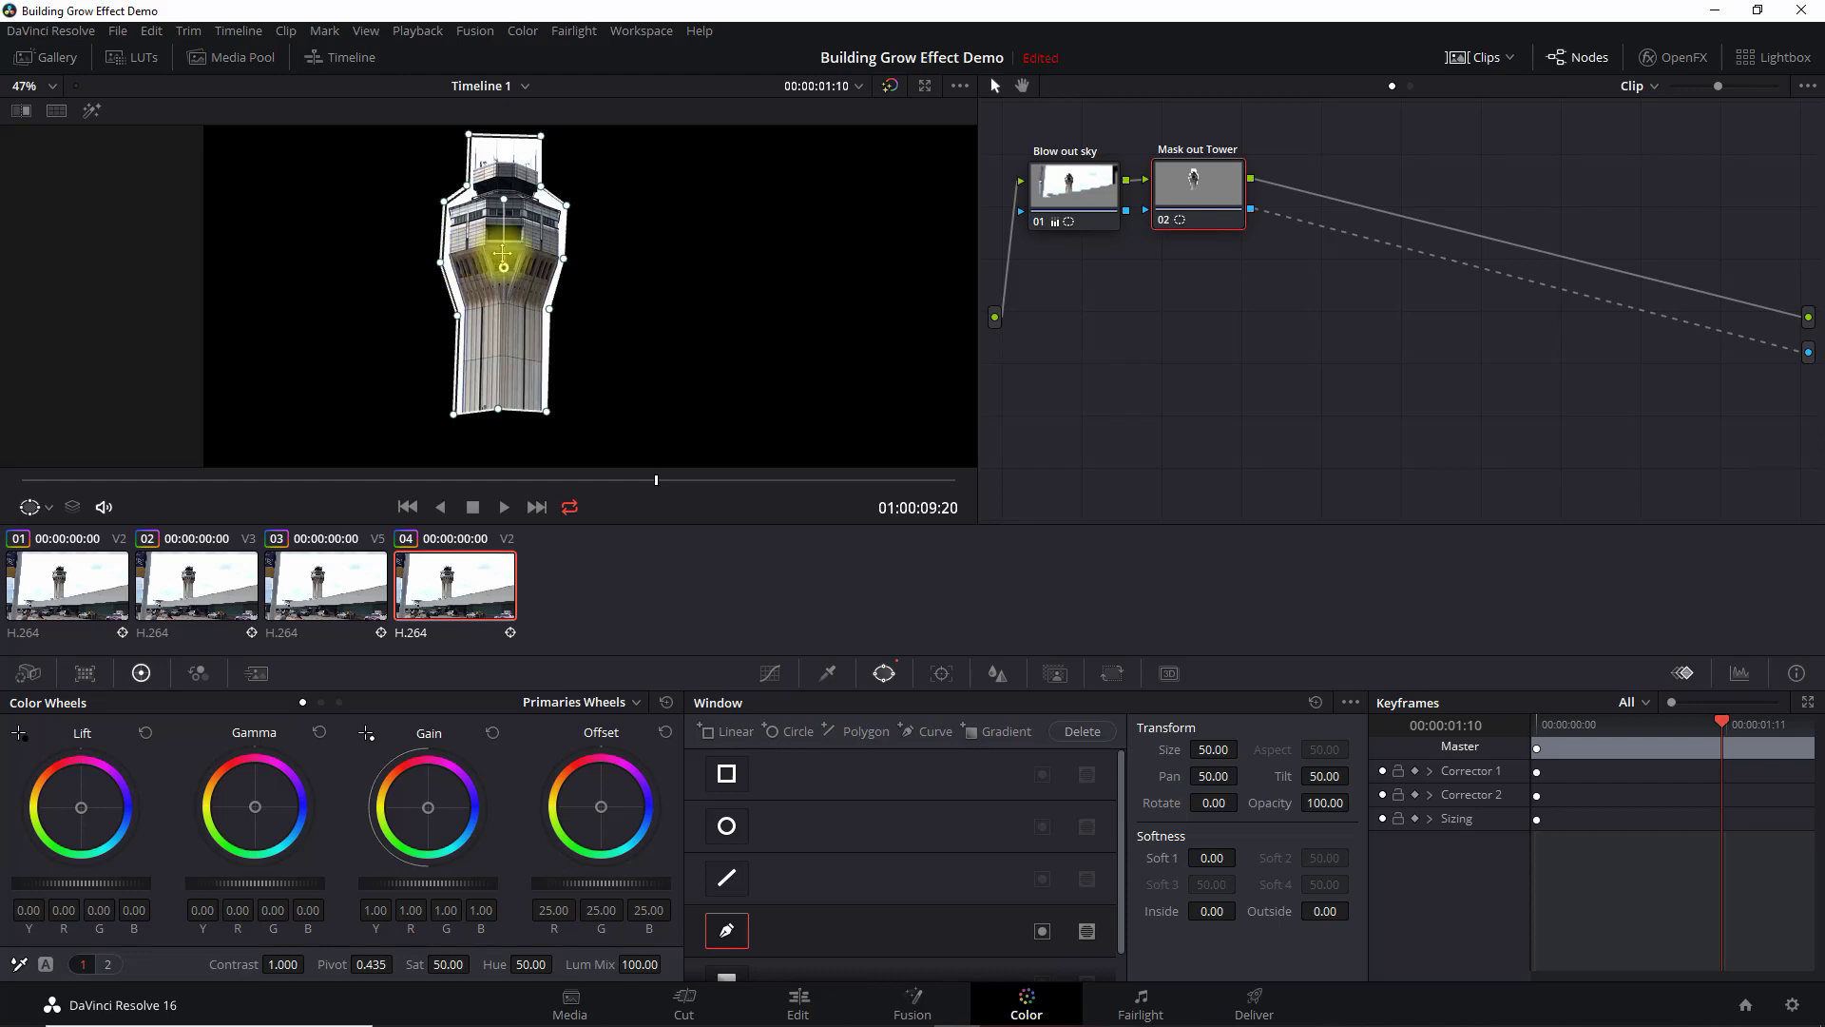
left_click_drag(469, 135, 531, 247)
Stack the newest tower copy on Video 4 at the timeline start.
left_click(799, 1003)
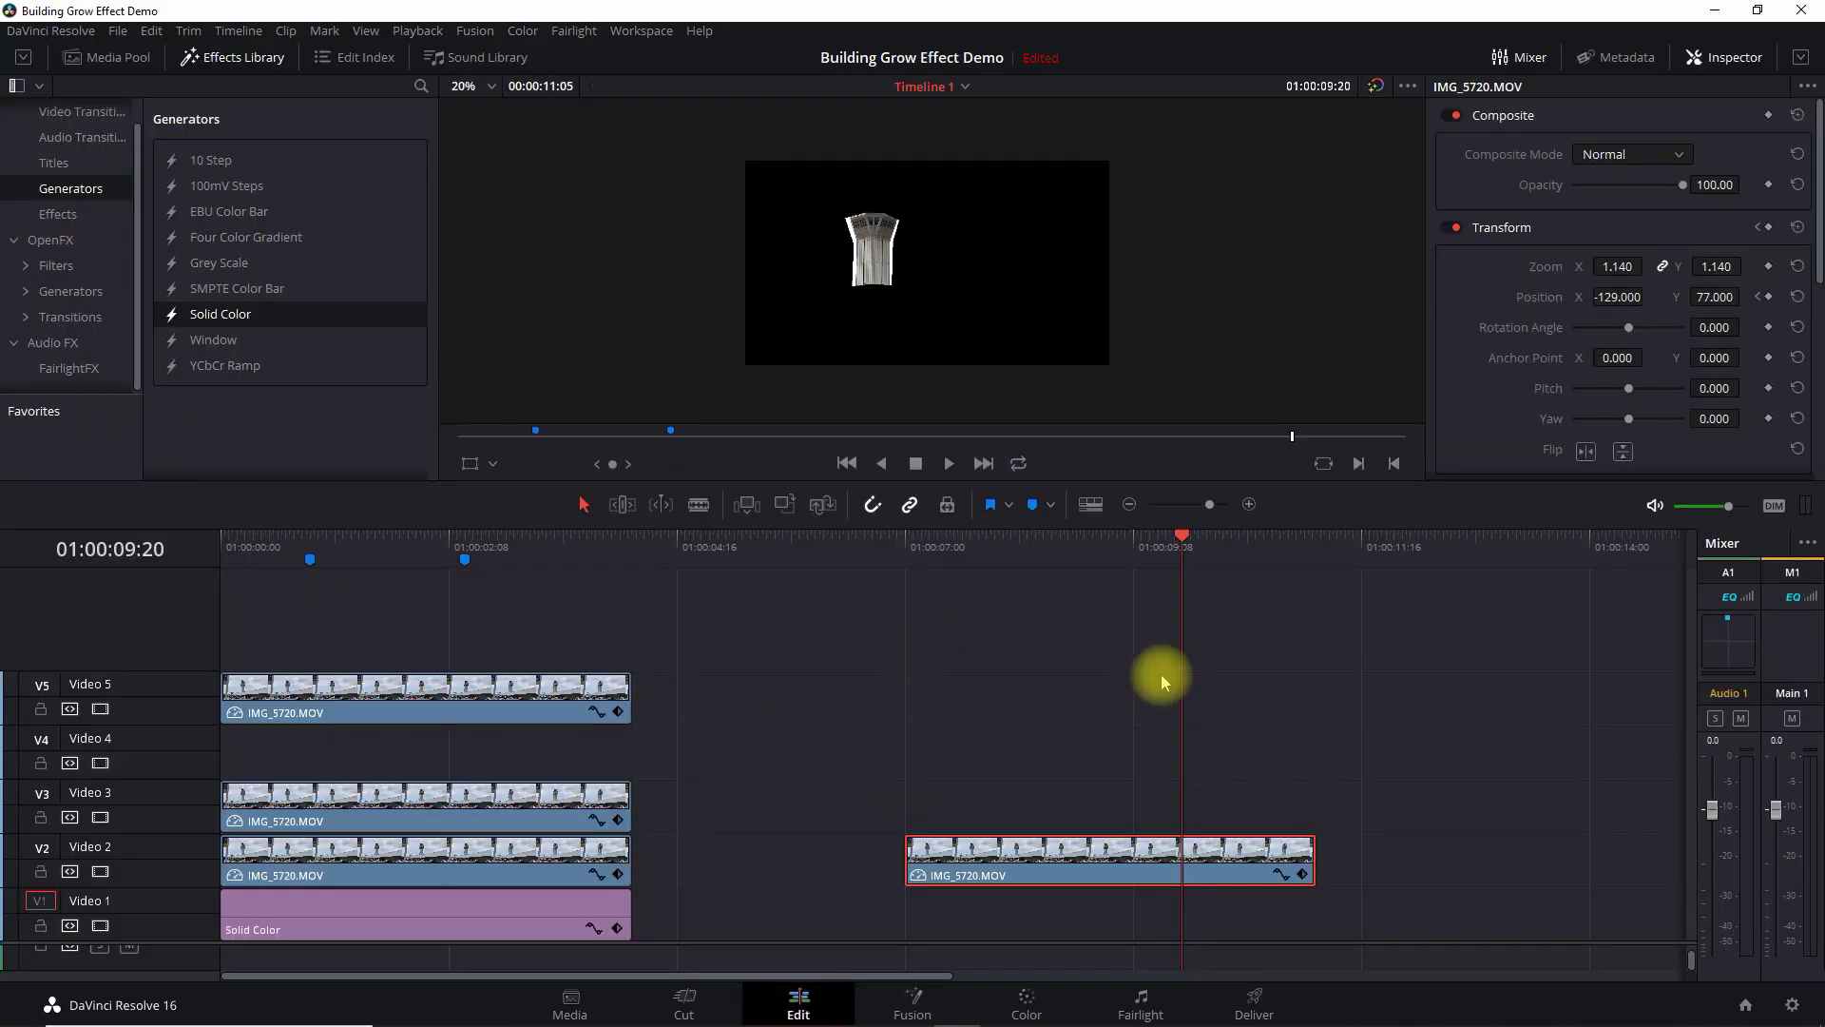
left_click_drag(1118, 859, 425, 766)
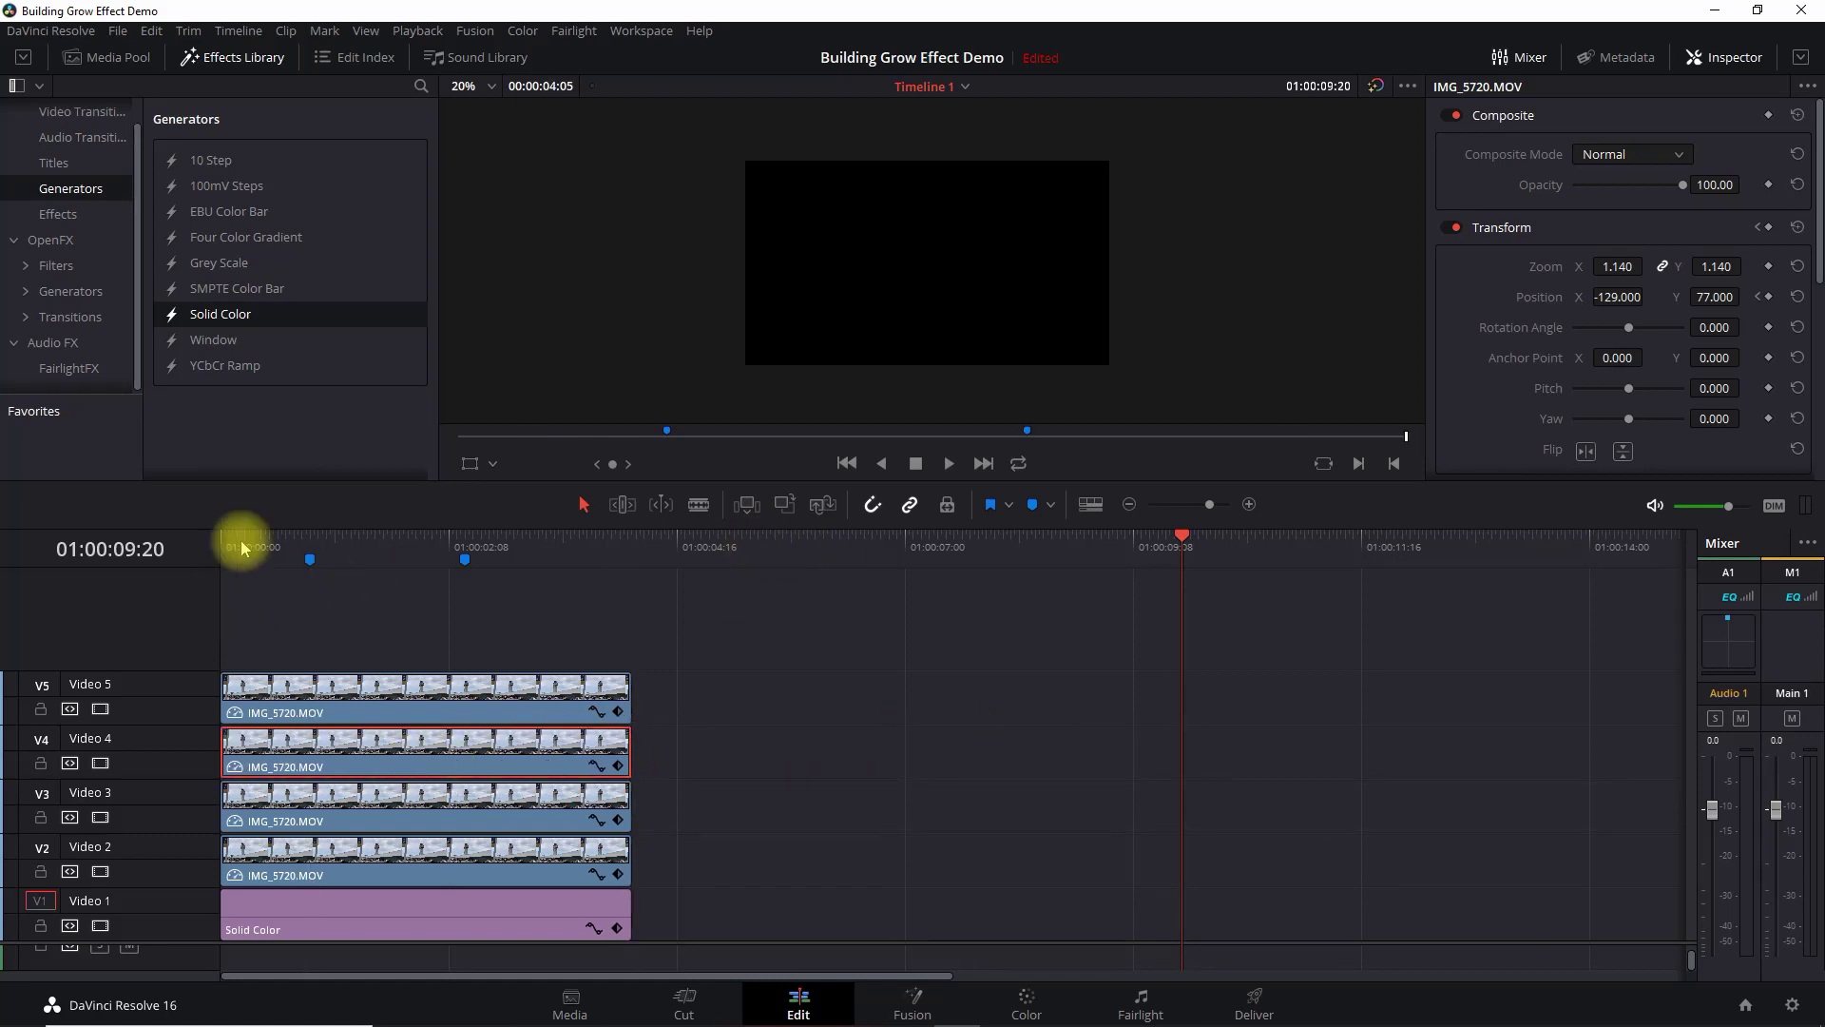
left_click(307, 548)
Play the four stacked tower clips, then reveal Video 2's Transform keyframe track.
key("space")
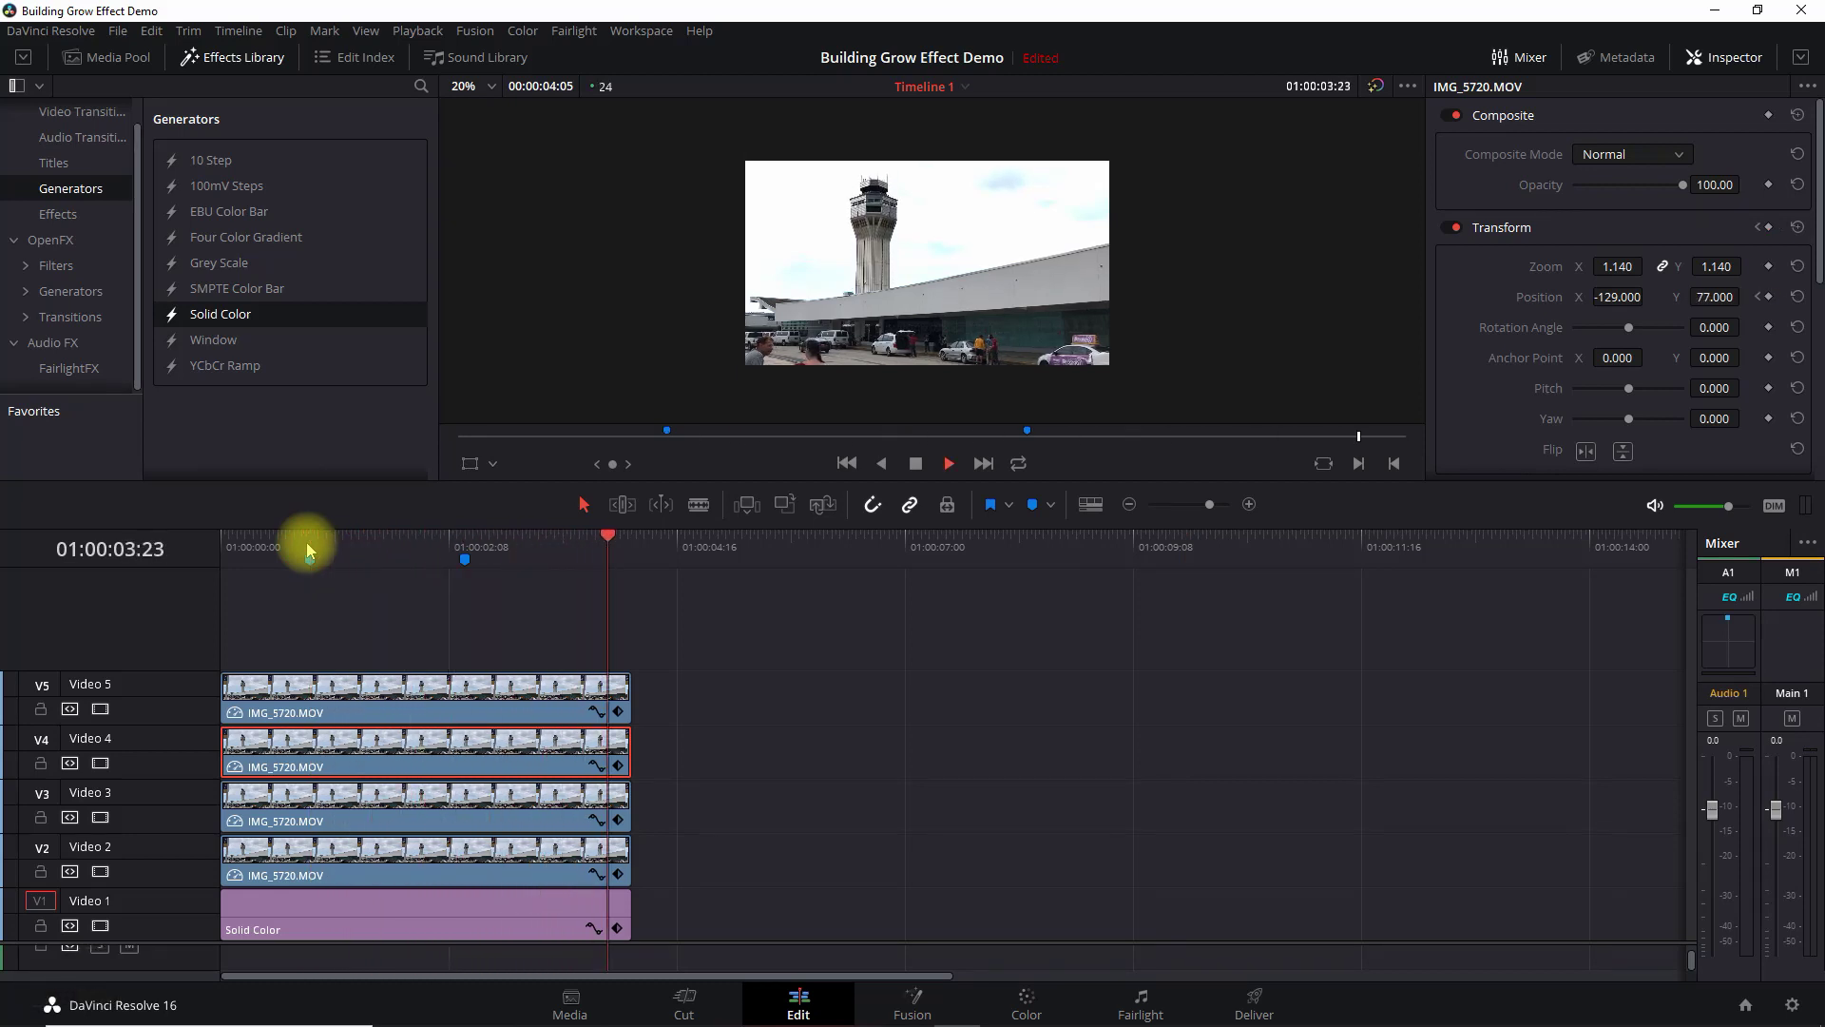
key("space")
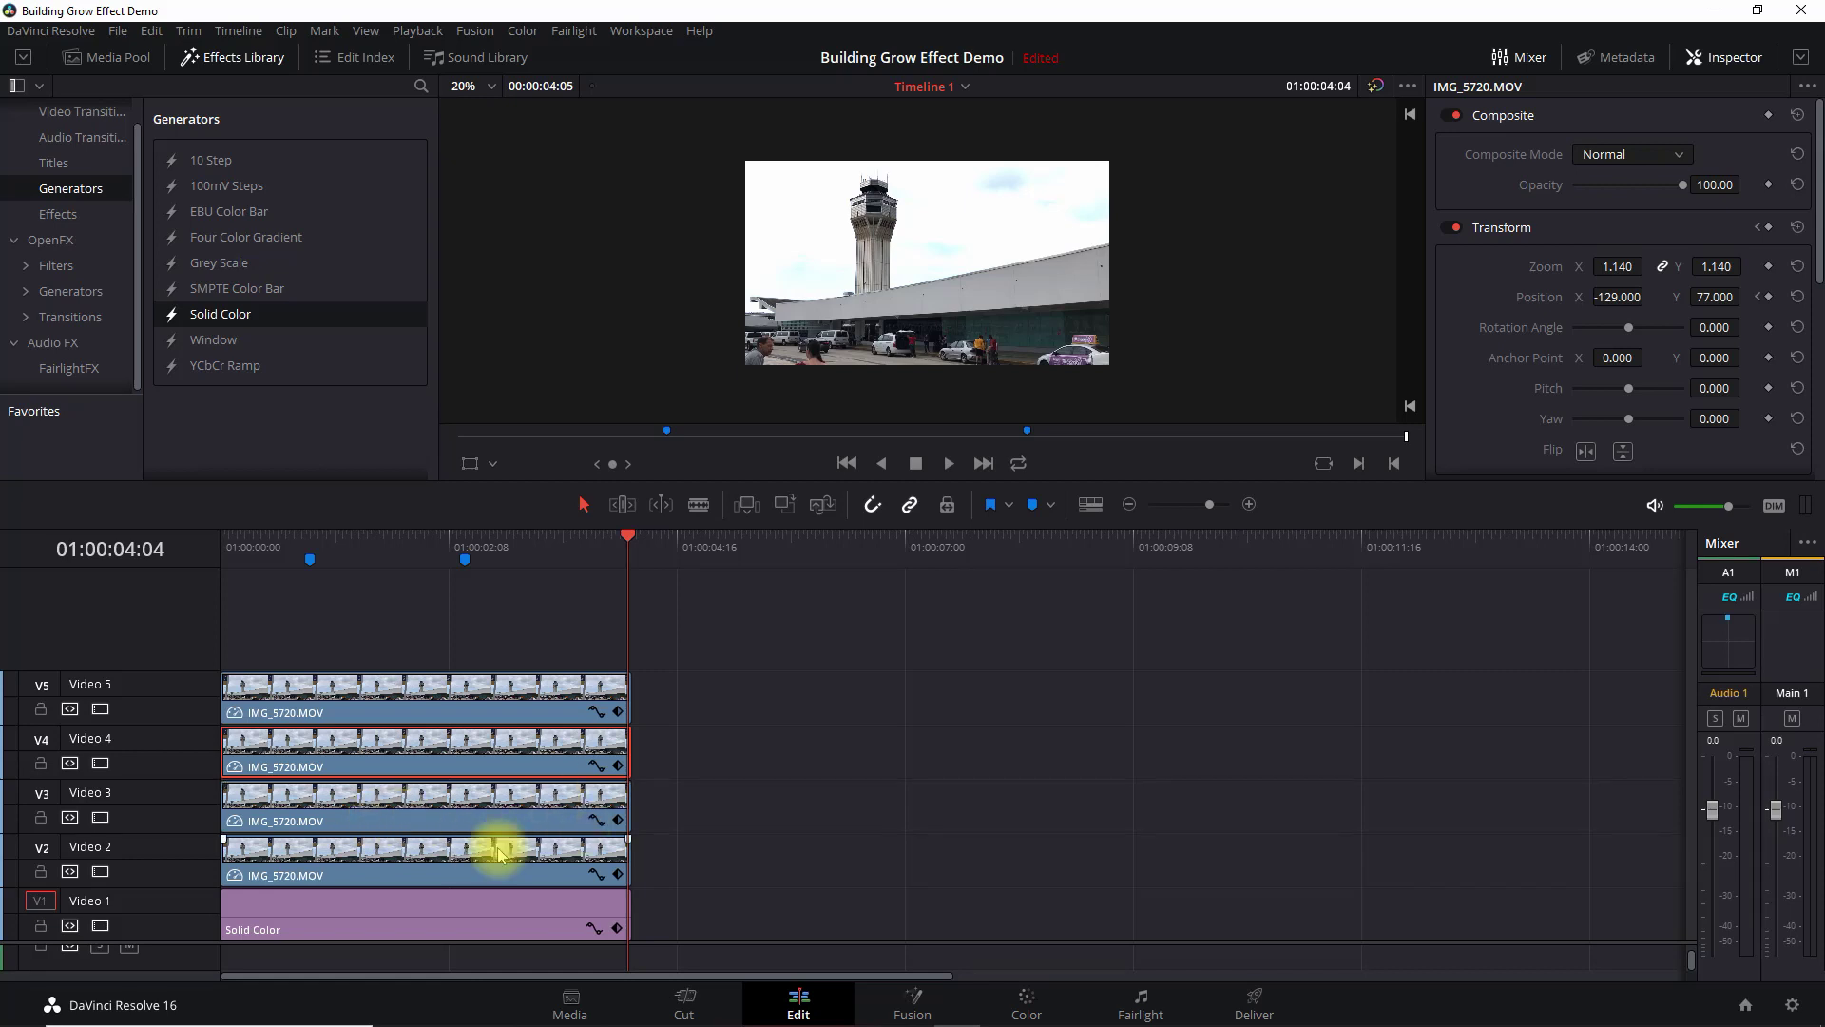
left_click(618, 875)
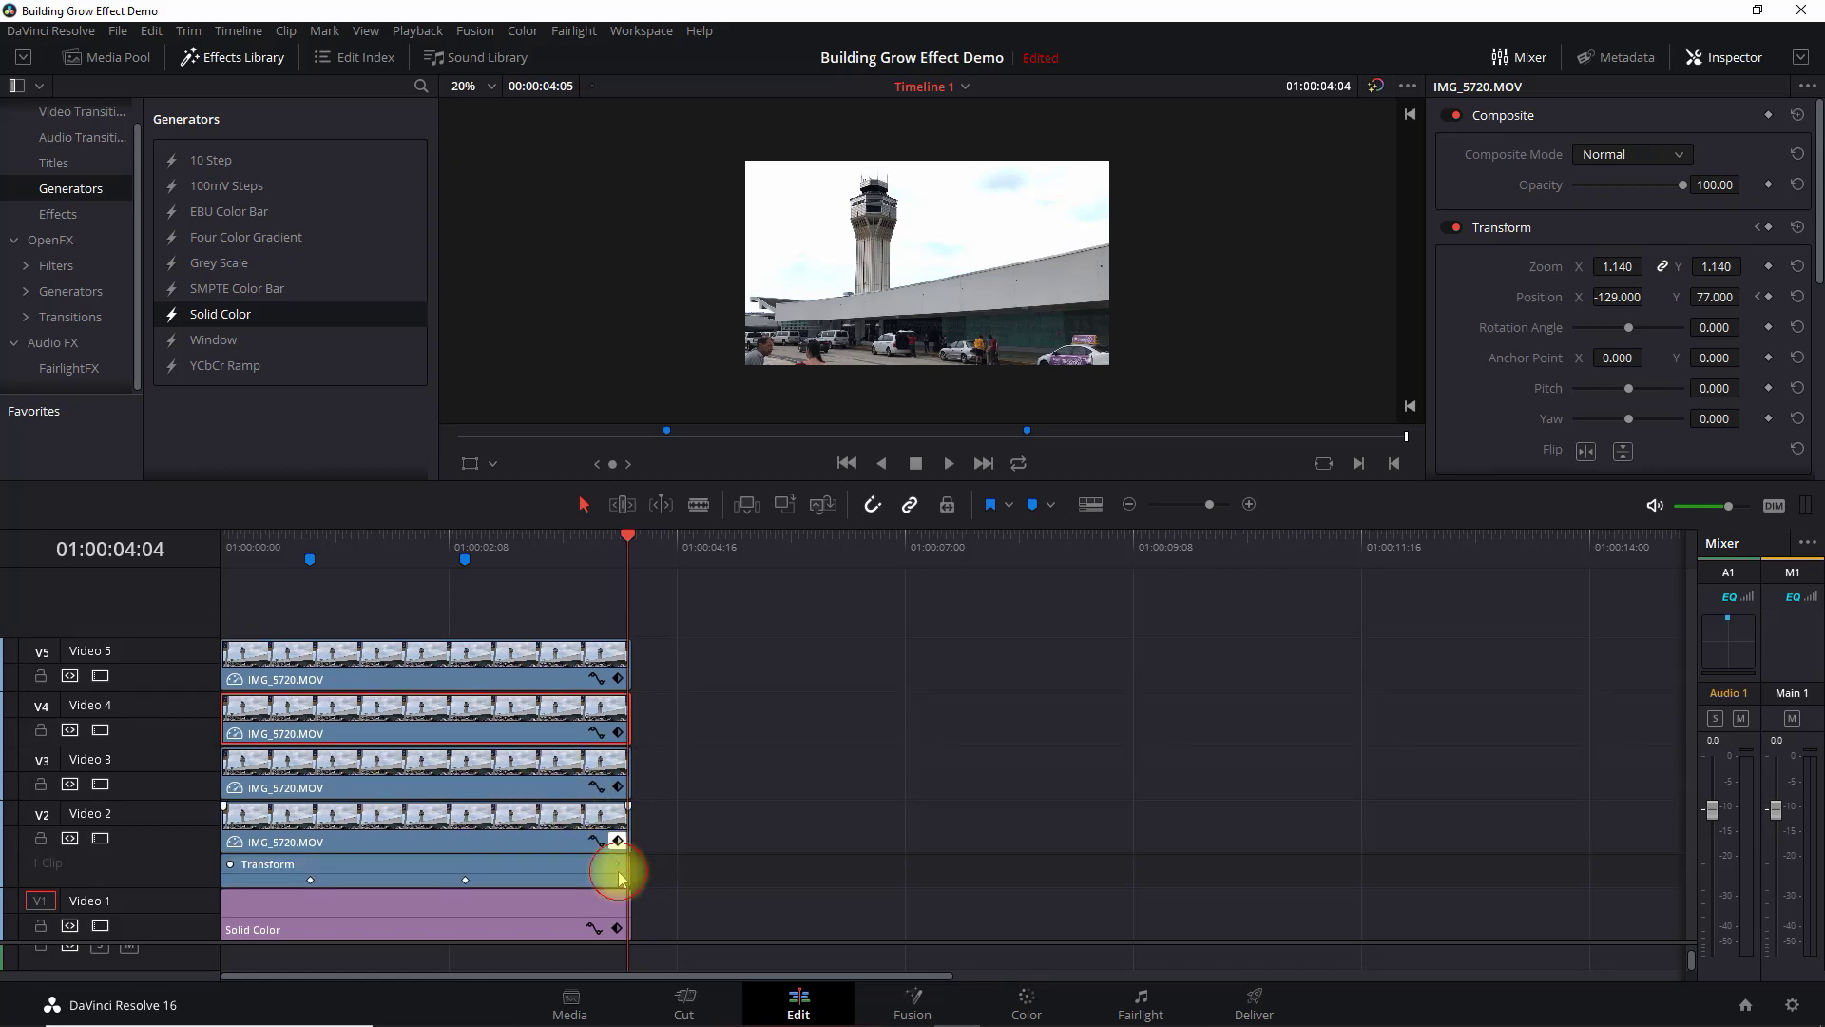
Reveal the Transform keyframe tracks under the Video 3 and Video 4 tower clips.
left_click(616, 775)
left_click(618, 698)
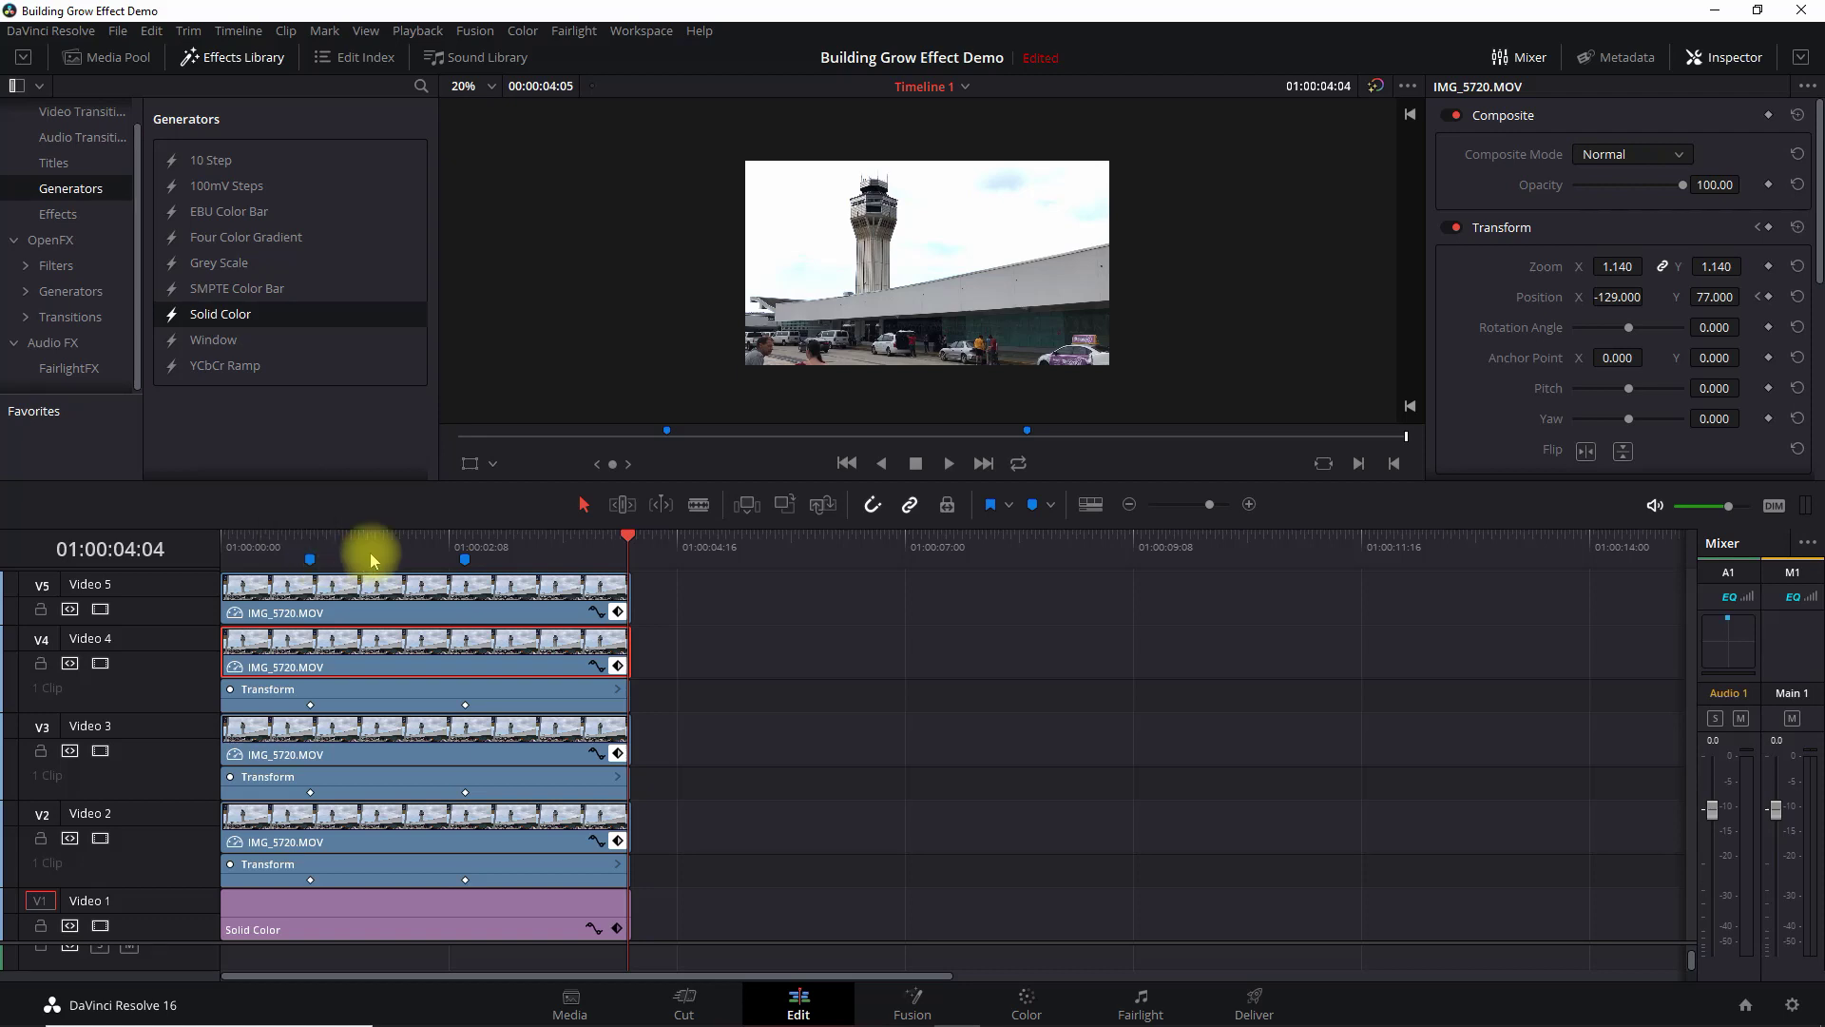
Add timeline markers at 01:00:01:13 and 01:00:01:21.
left_click_drag(375, 545, 371, 548)
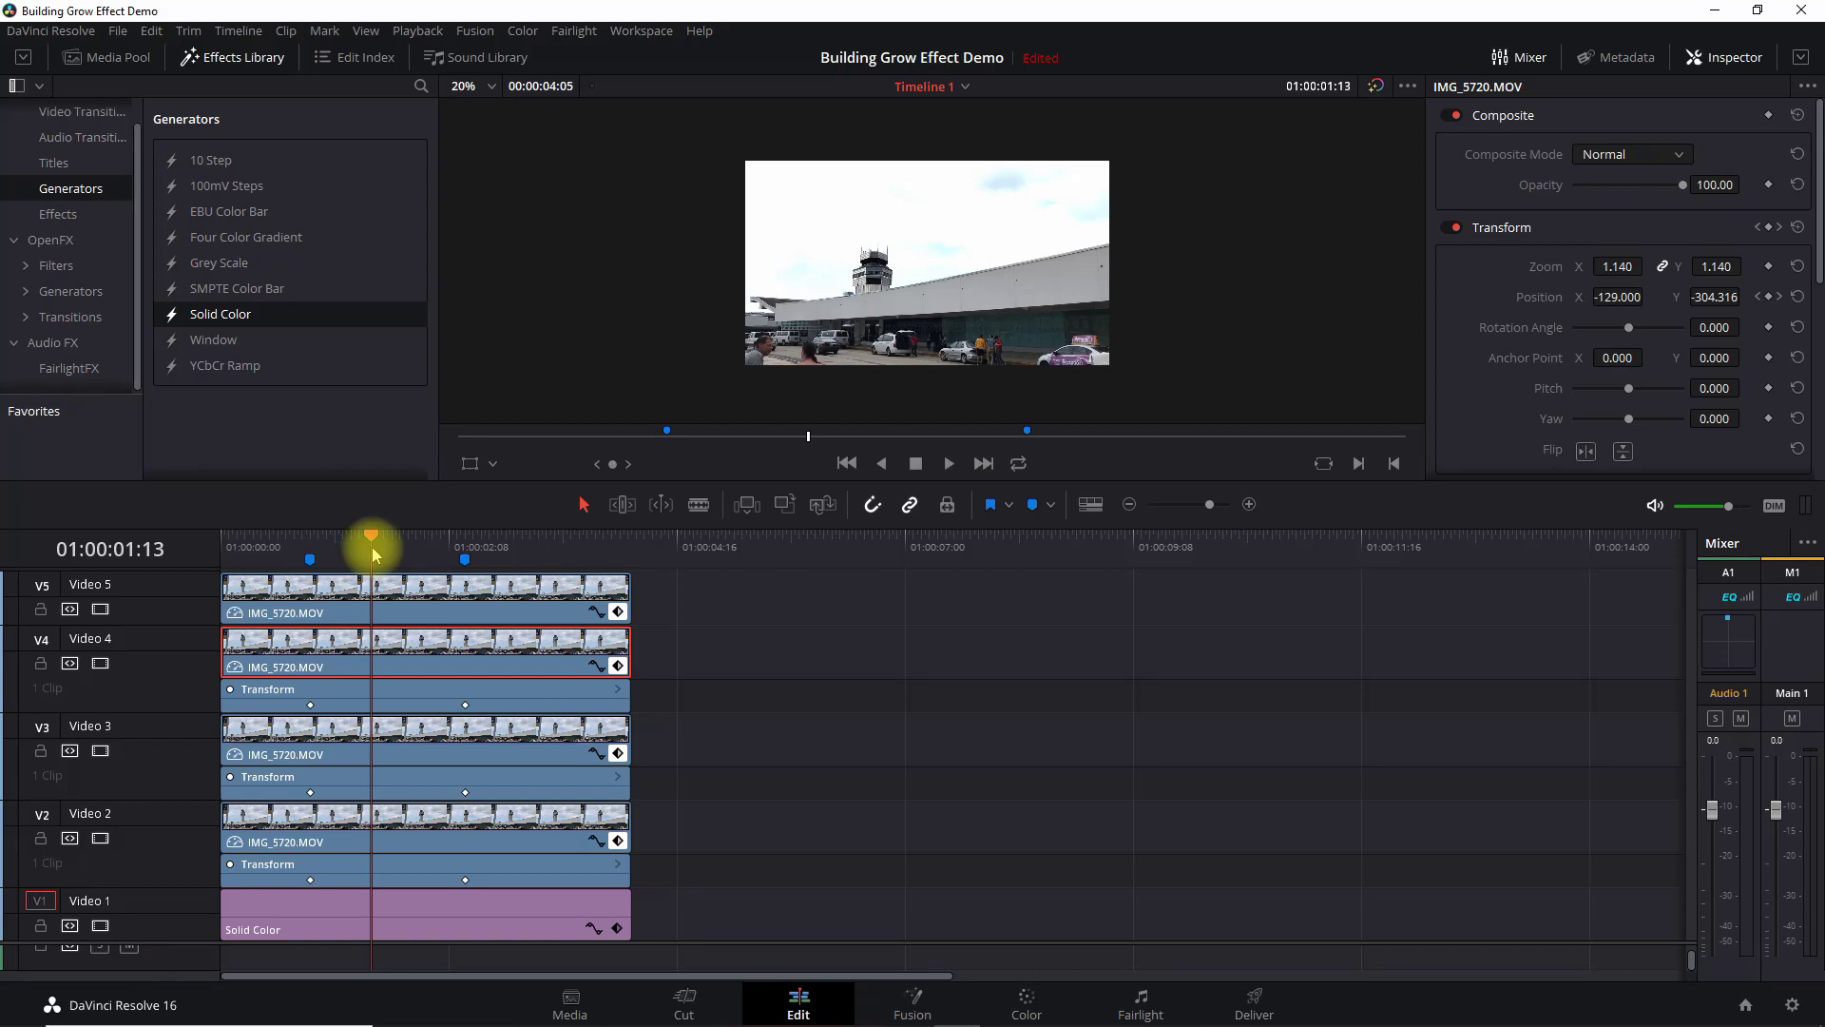
left_click(1033, 504)
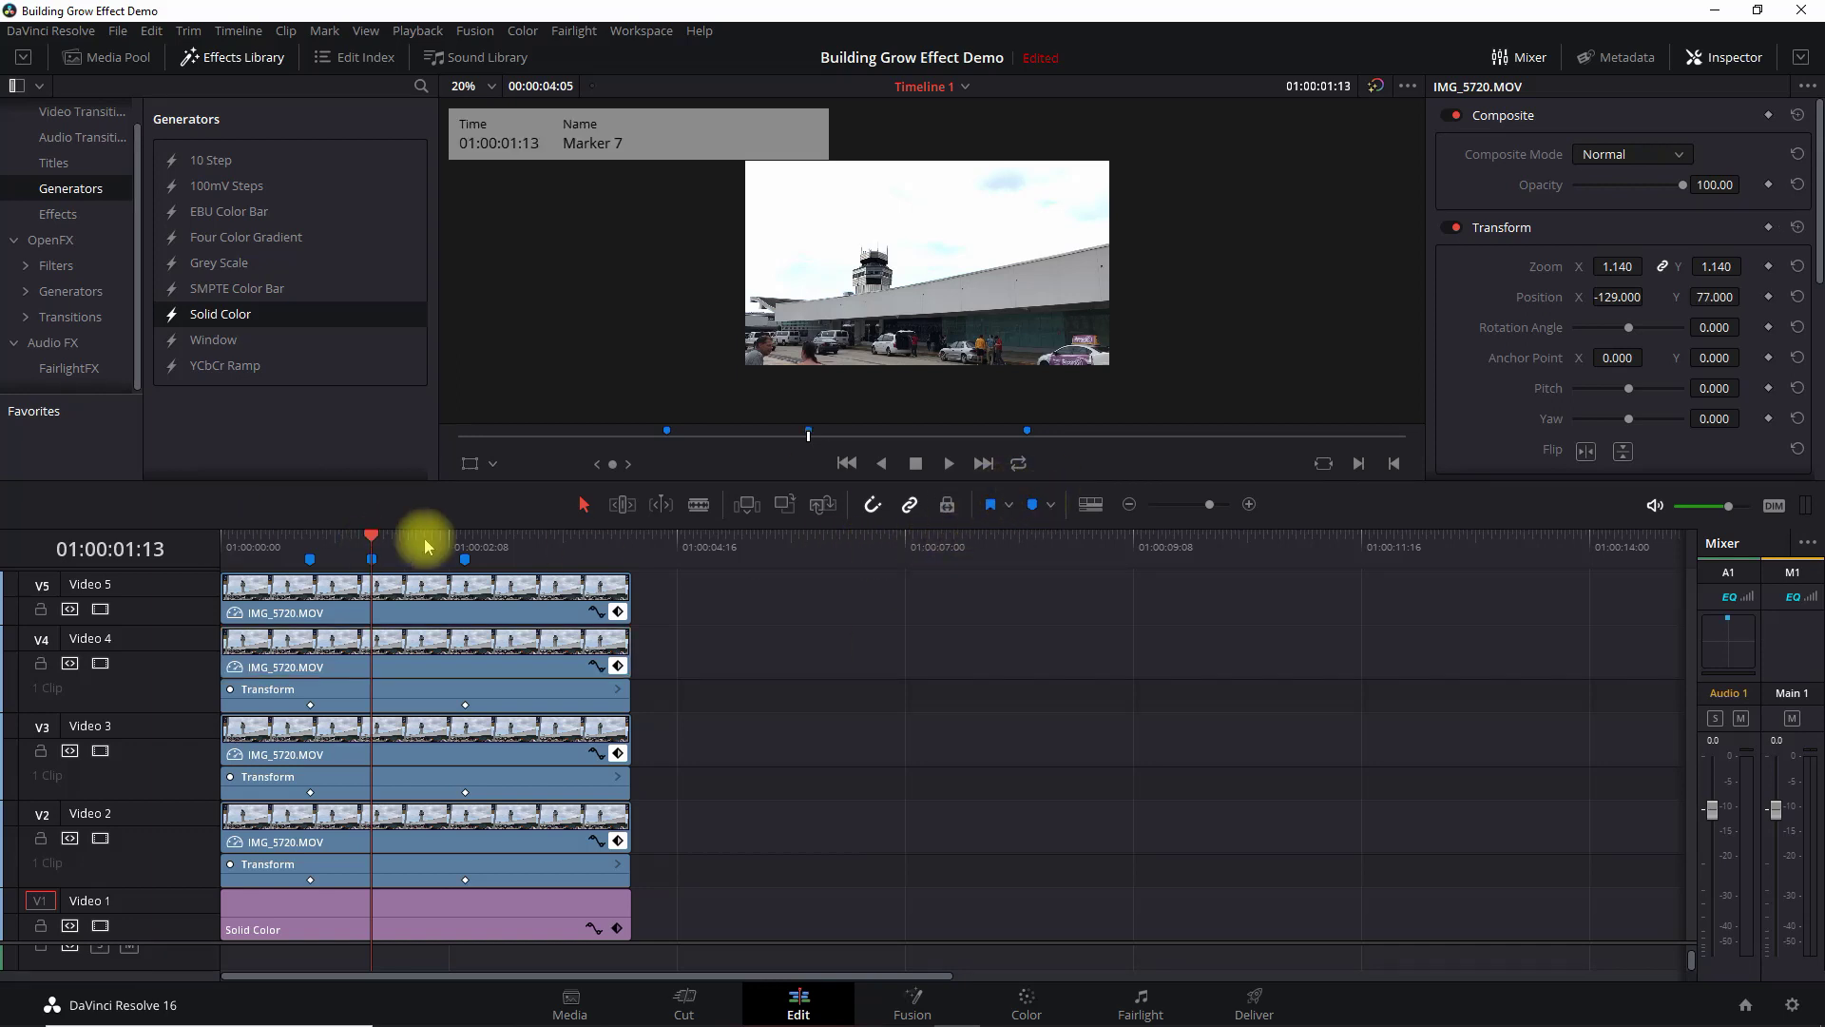
left_click(404, 546)
left_click(1033, 503)
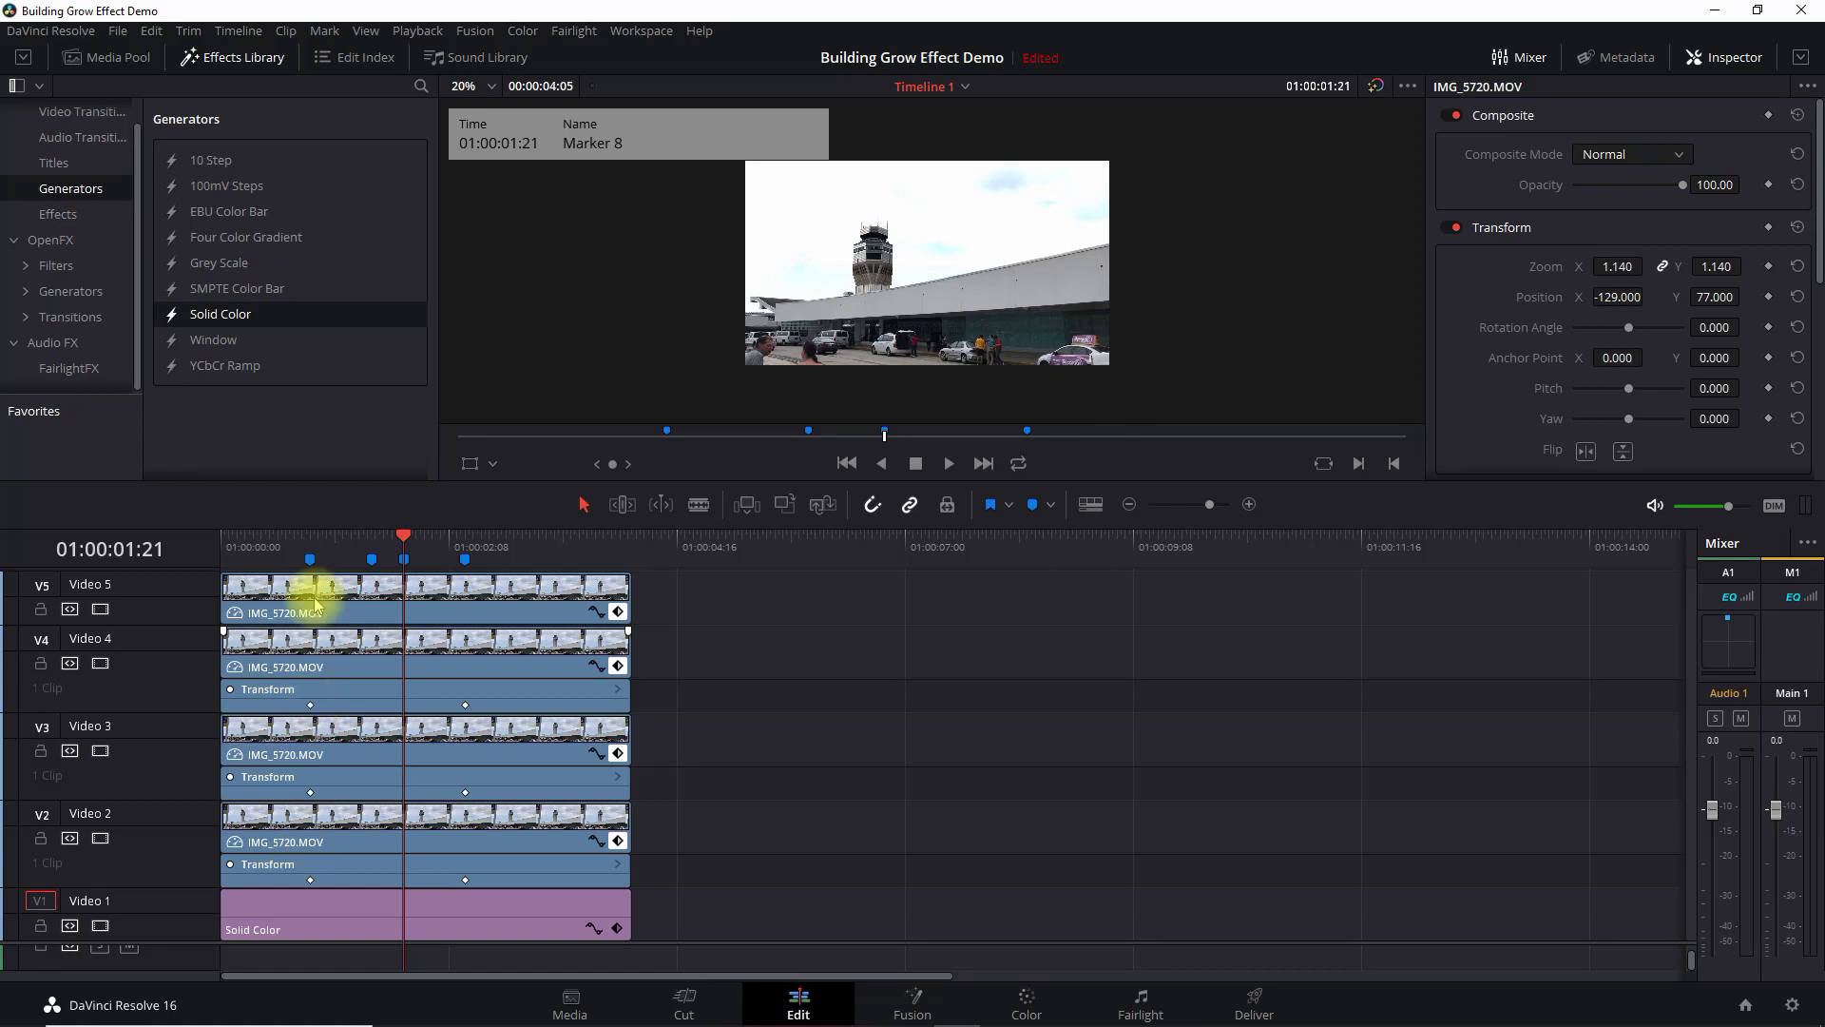
Move Video 4's end Transform keyframe to the 01:00:01:13 marker.
left_click(308, 540)
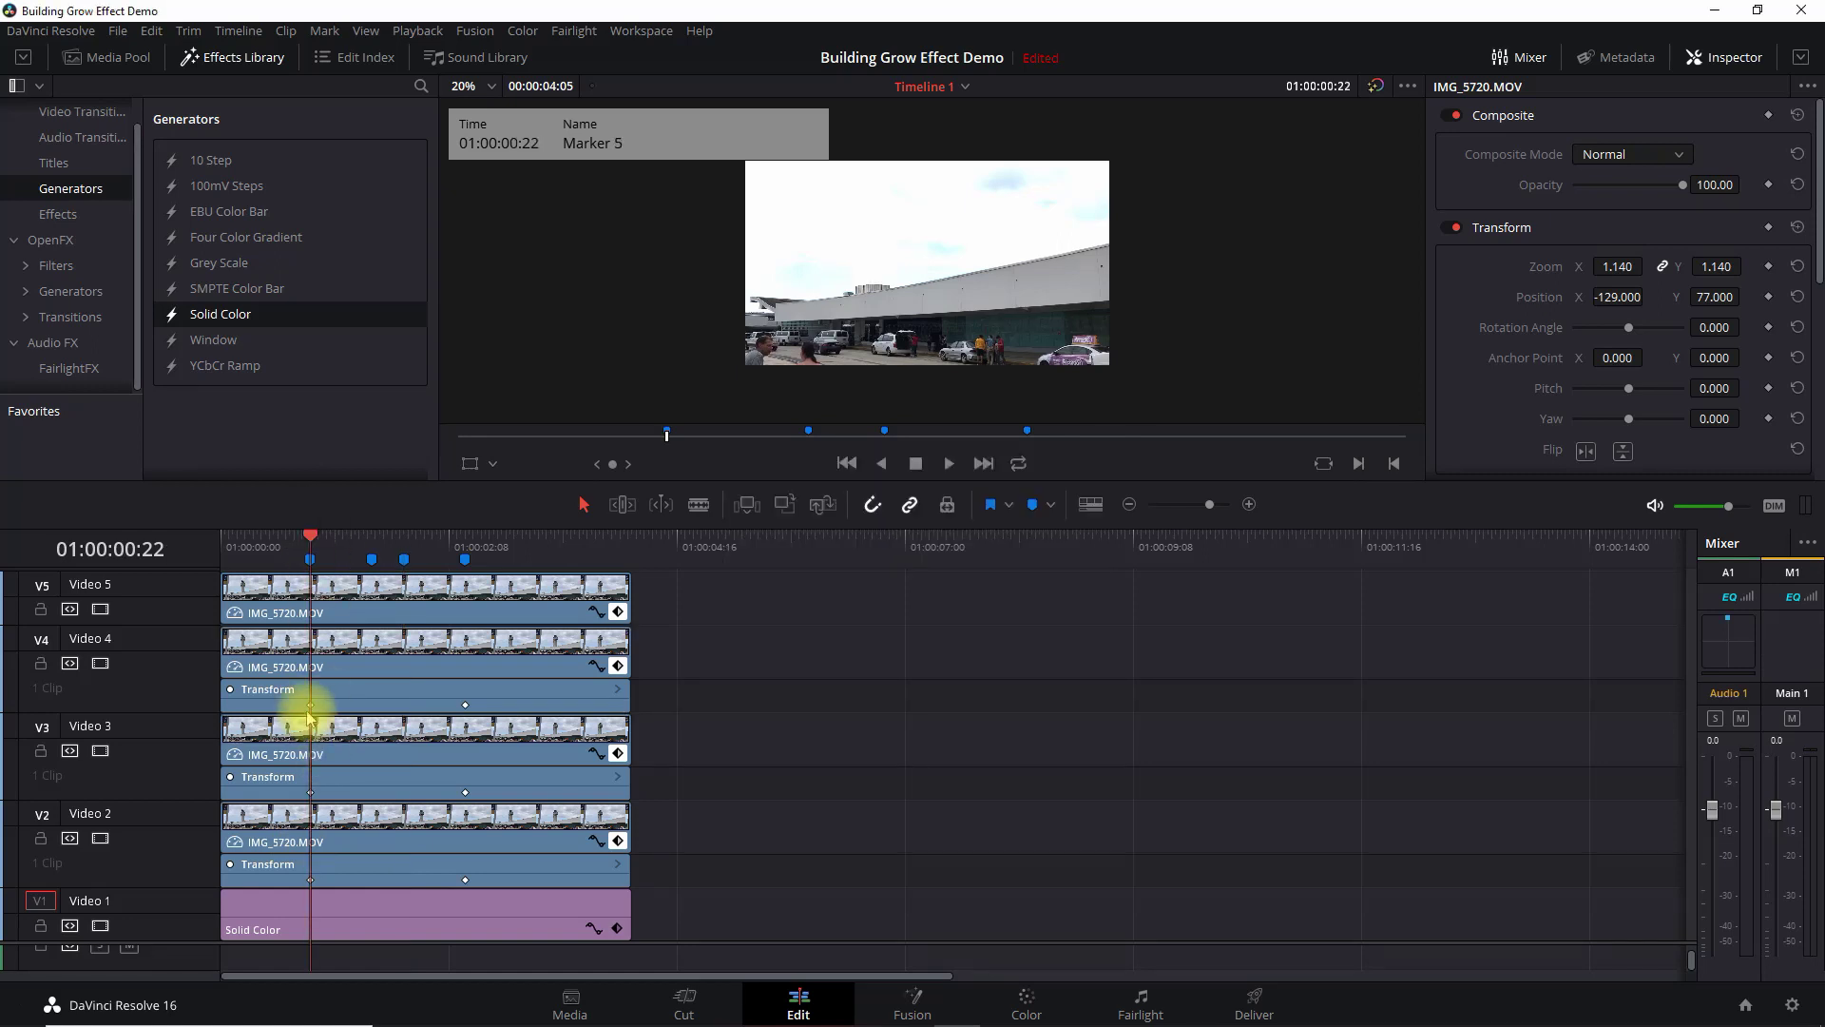
left_click(373, 555)
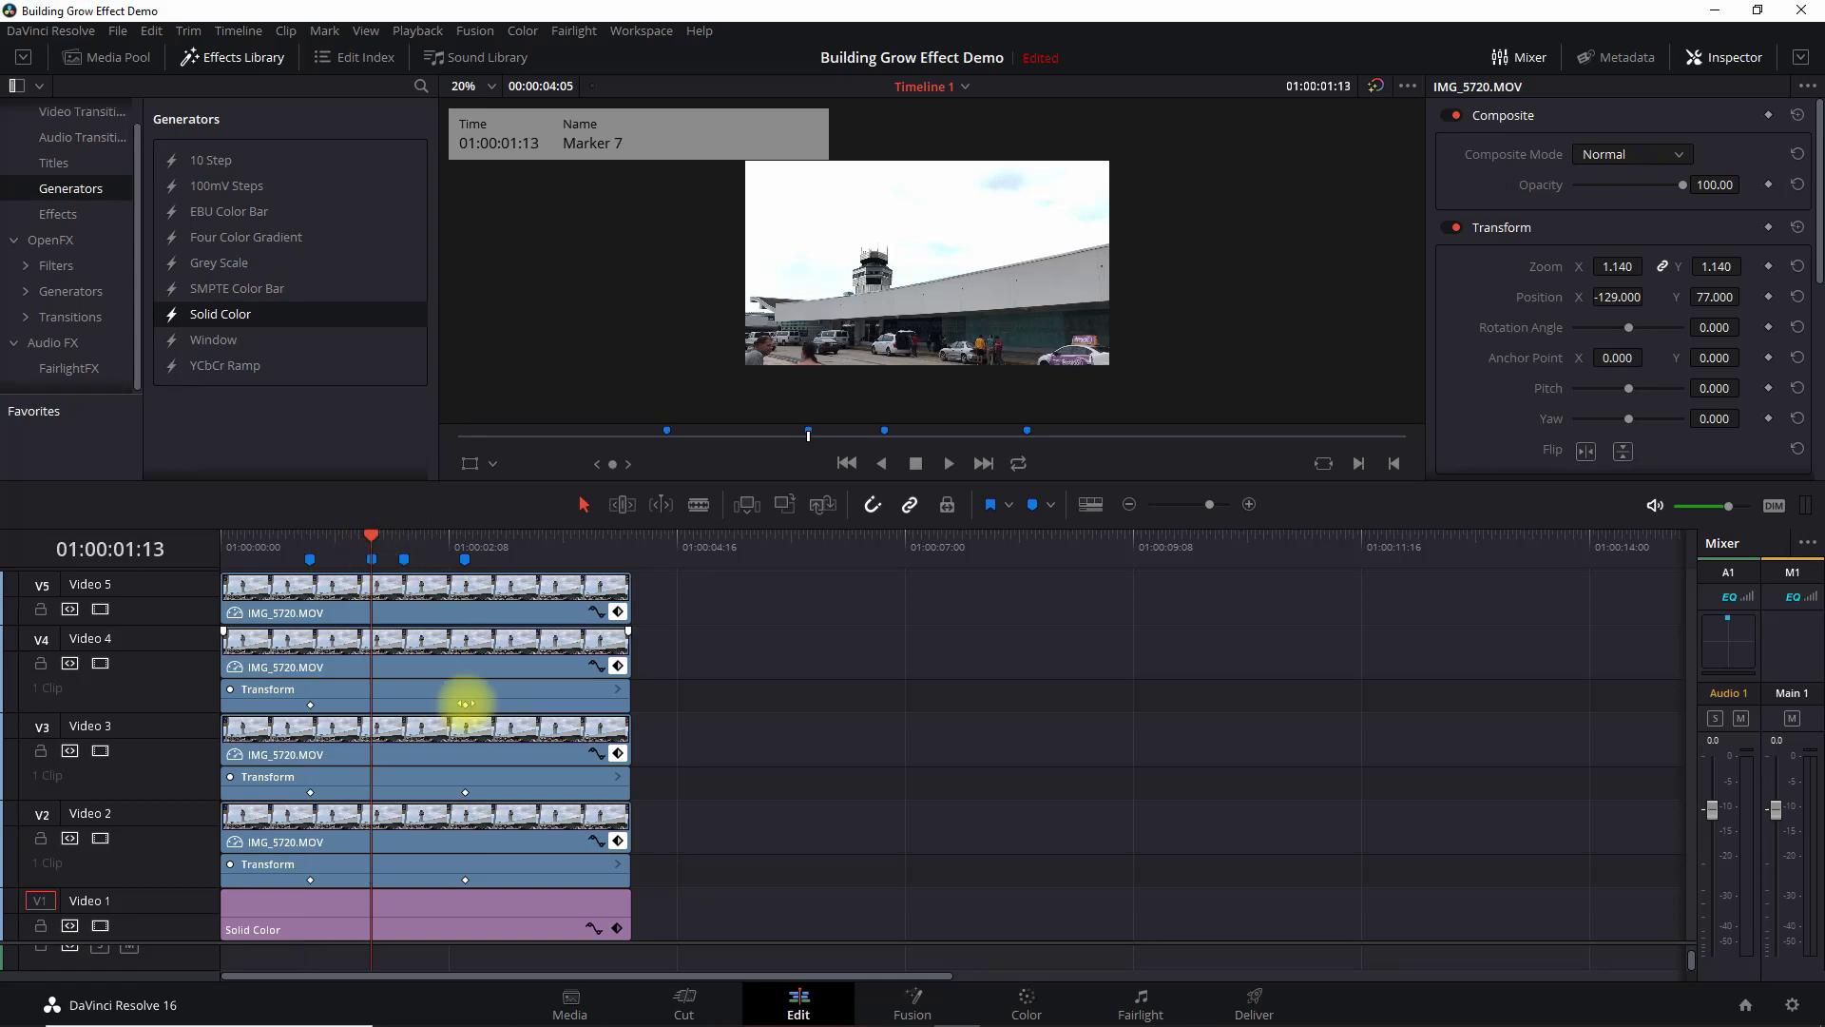
left_click_drag(465, 704, 370, 704)
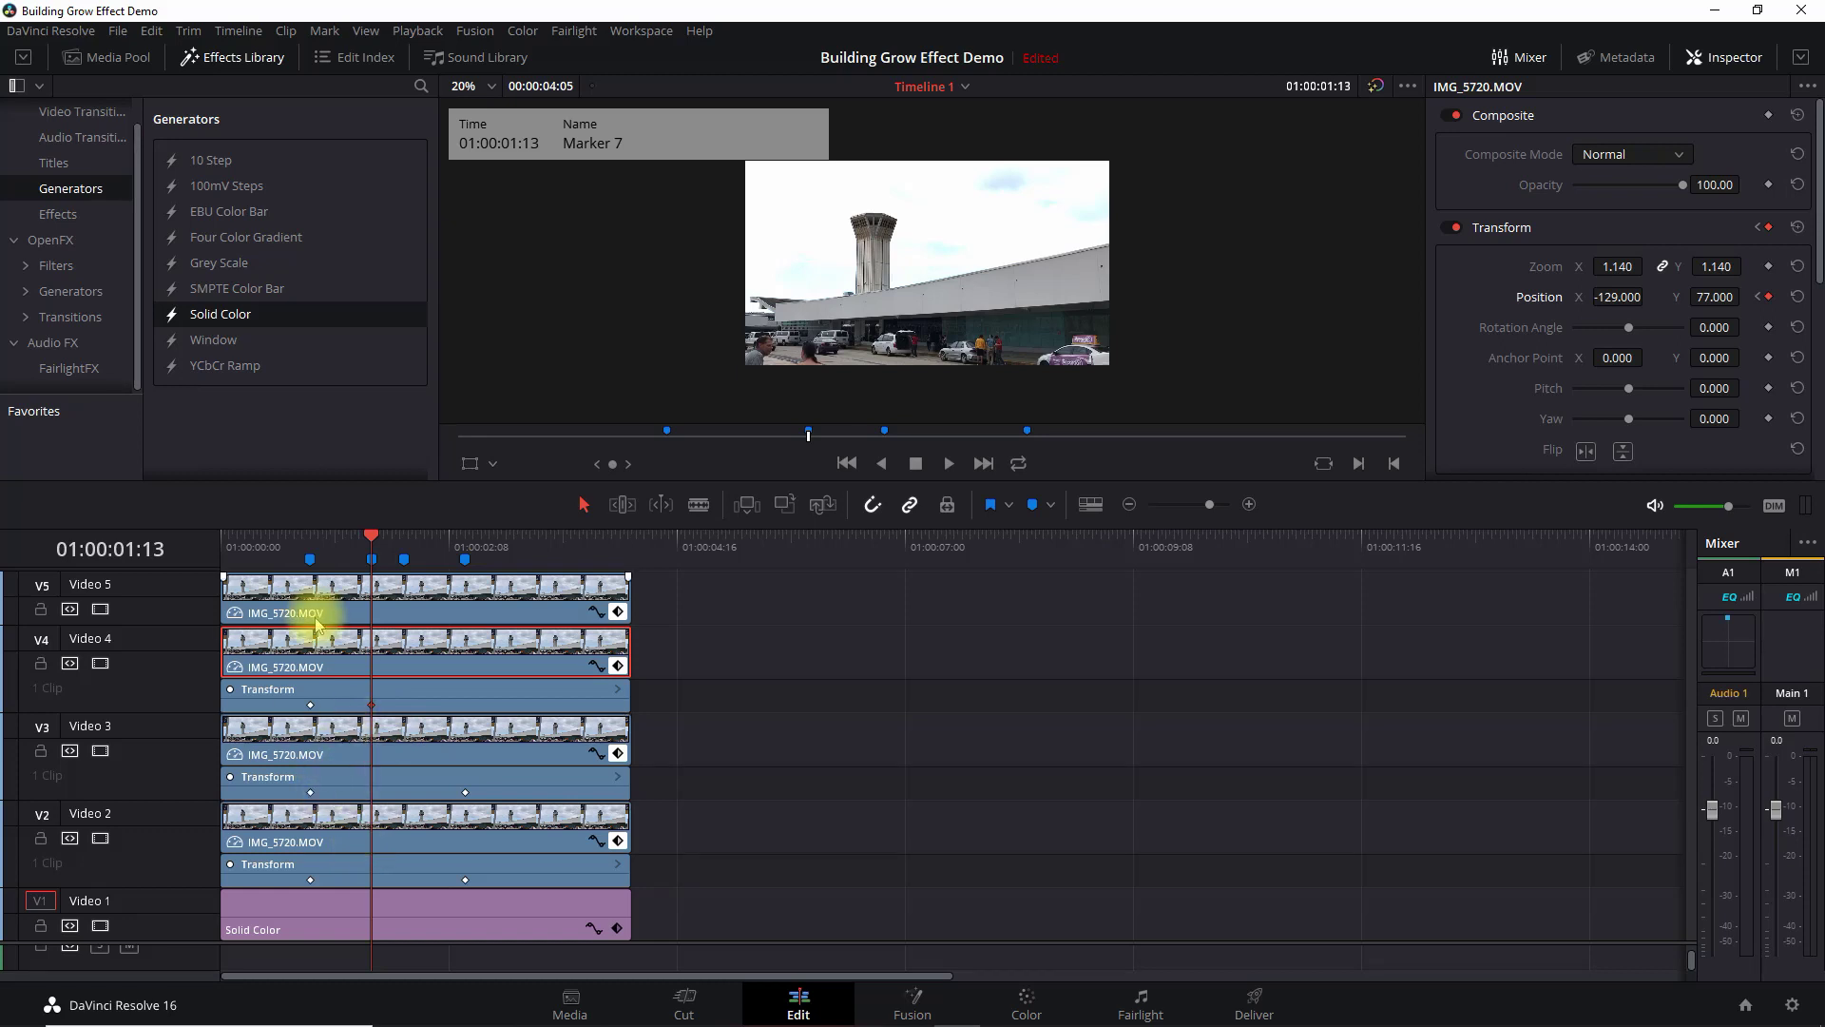
Move Video 3's start Transform keyframe to 01:00:01:08.
key("Left")
key("Left")
key("Left")
key("Left")
key("Left")
key("Left")
key("Right")
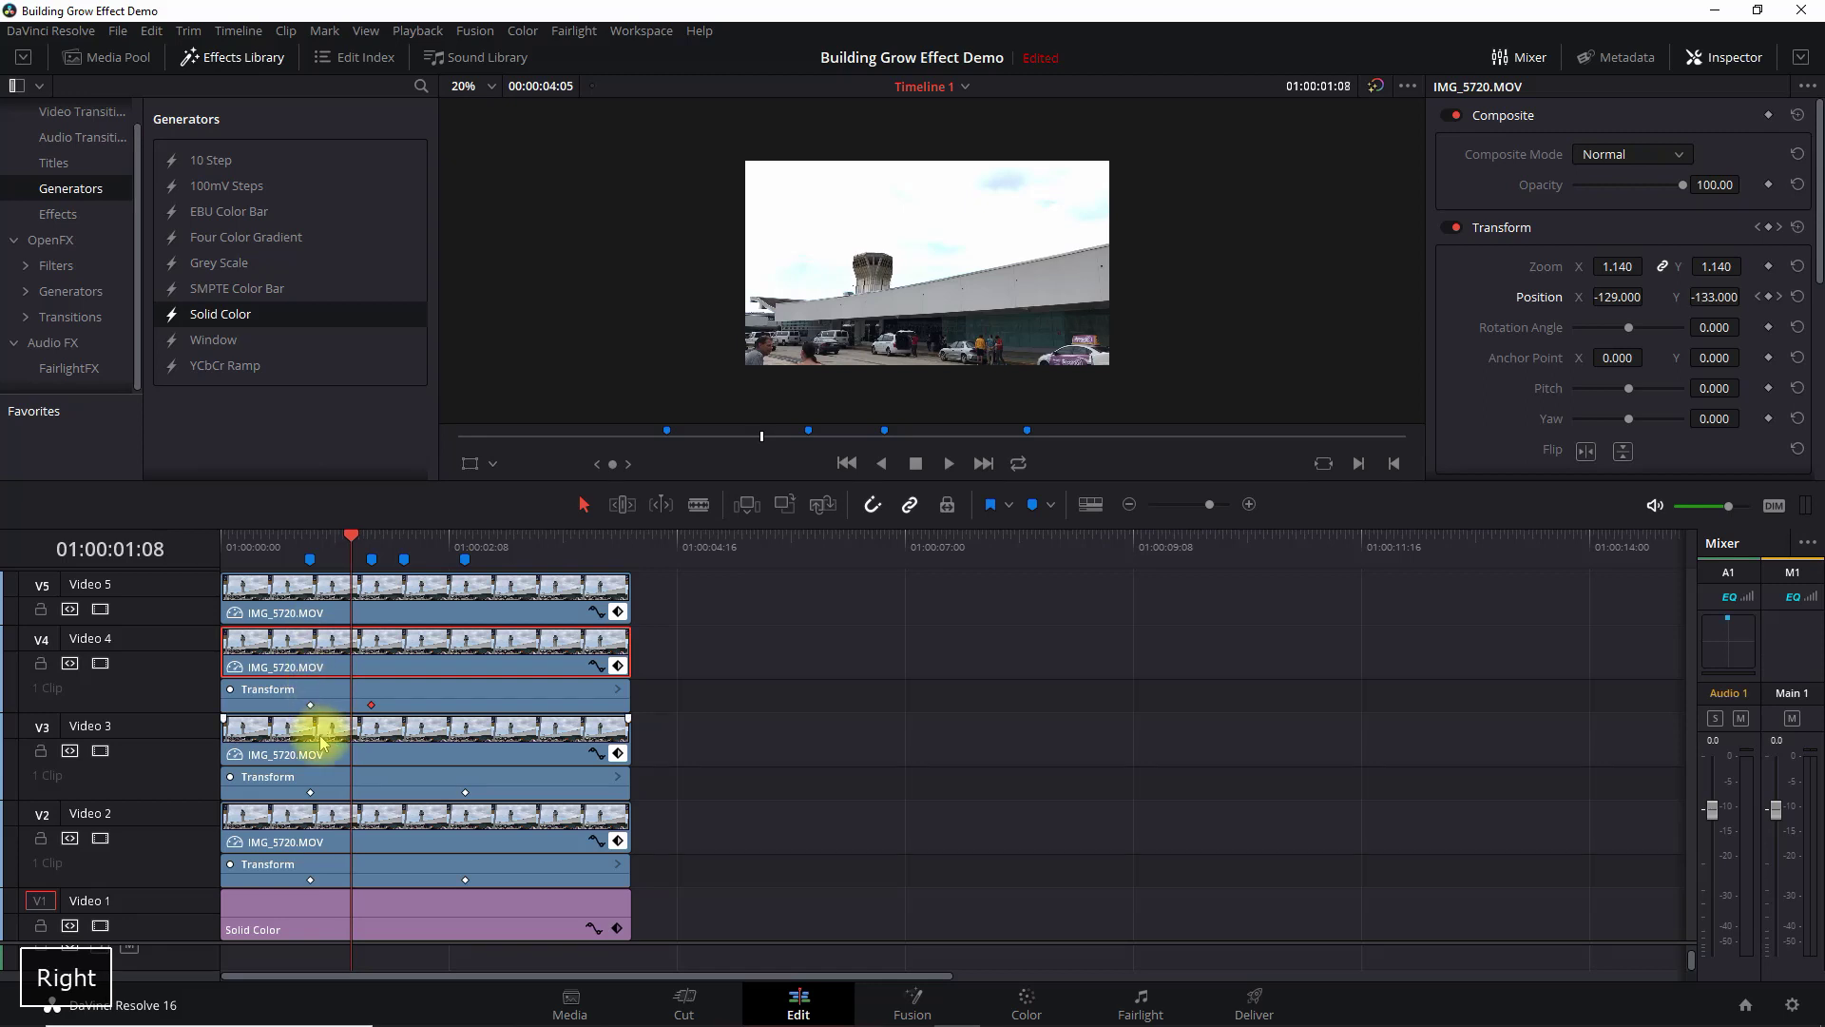
left_click_drag(310, 792, 350, 793)
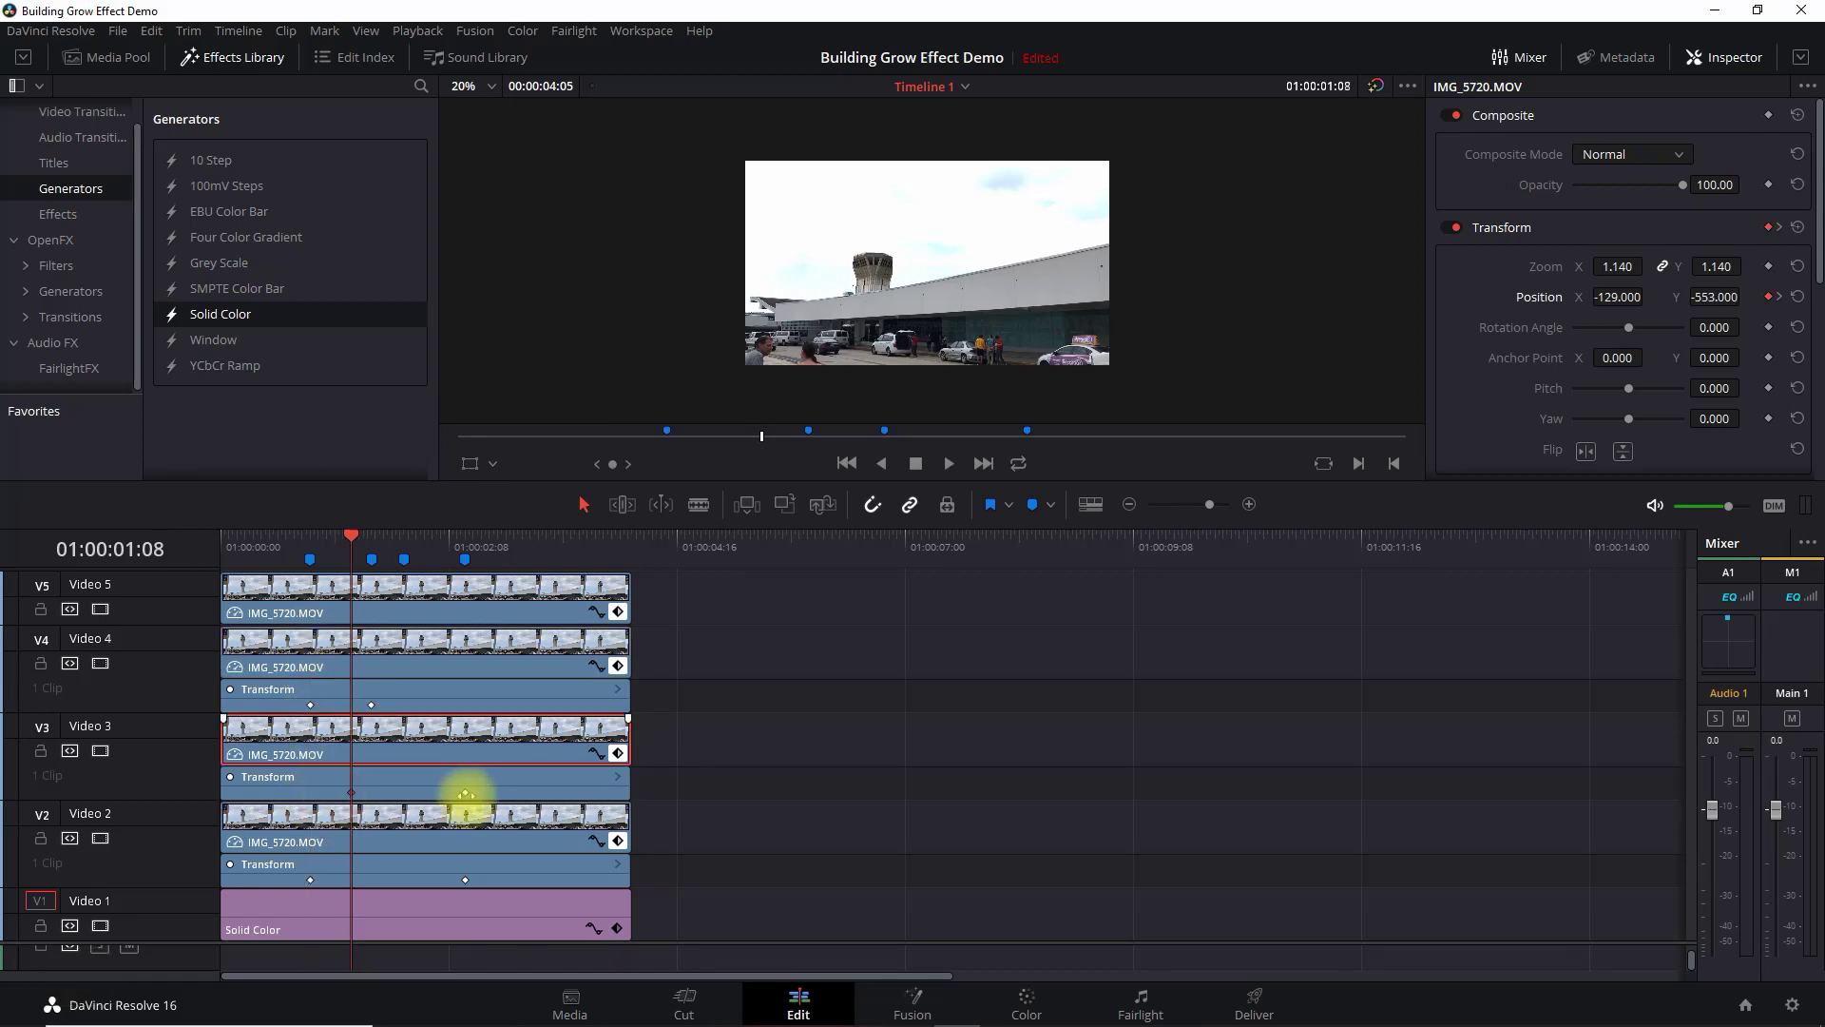
Mark 01:00:01:08 and move Video 3's end keyframe to 01:00:01:21.
left_click(1032, 504)
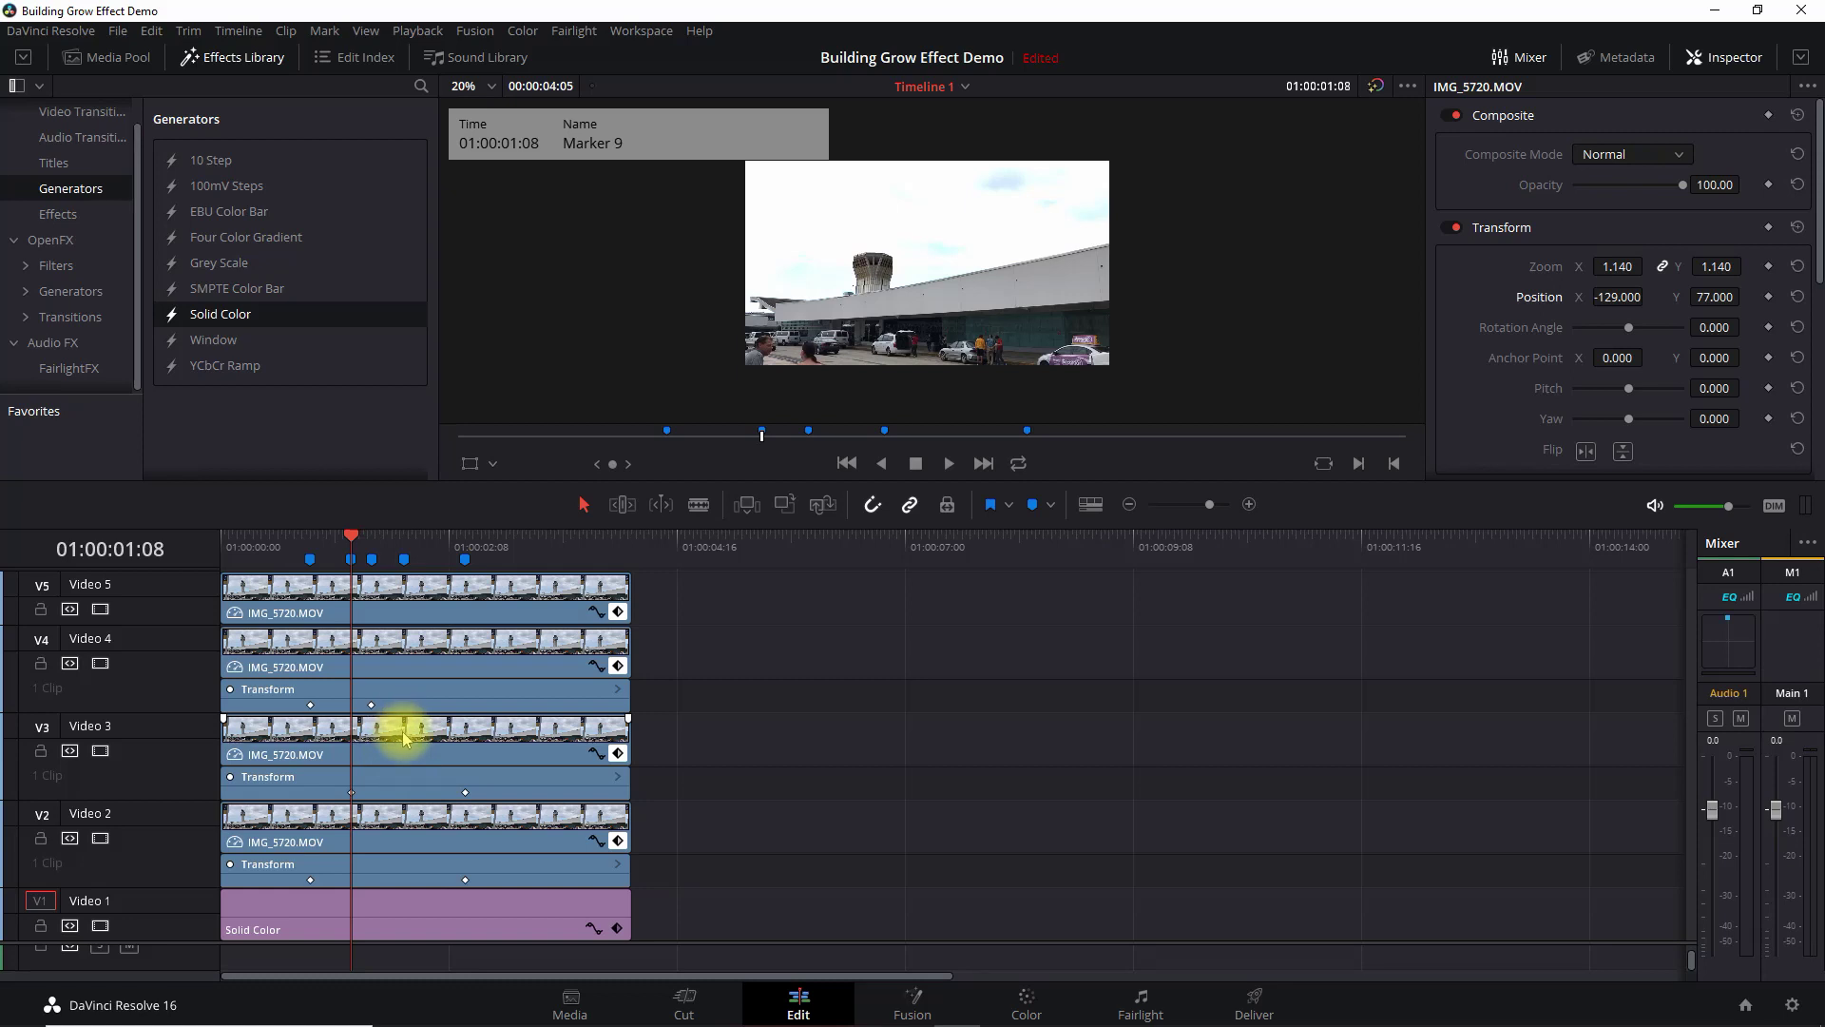
left_click(409, 544)
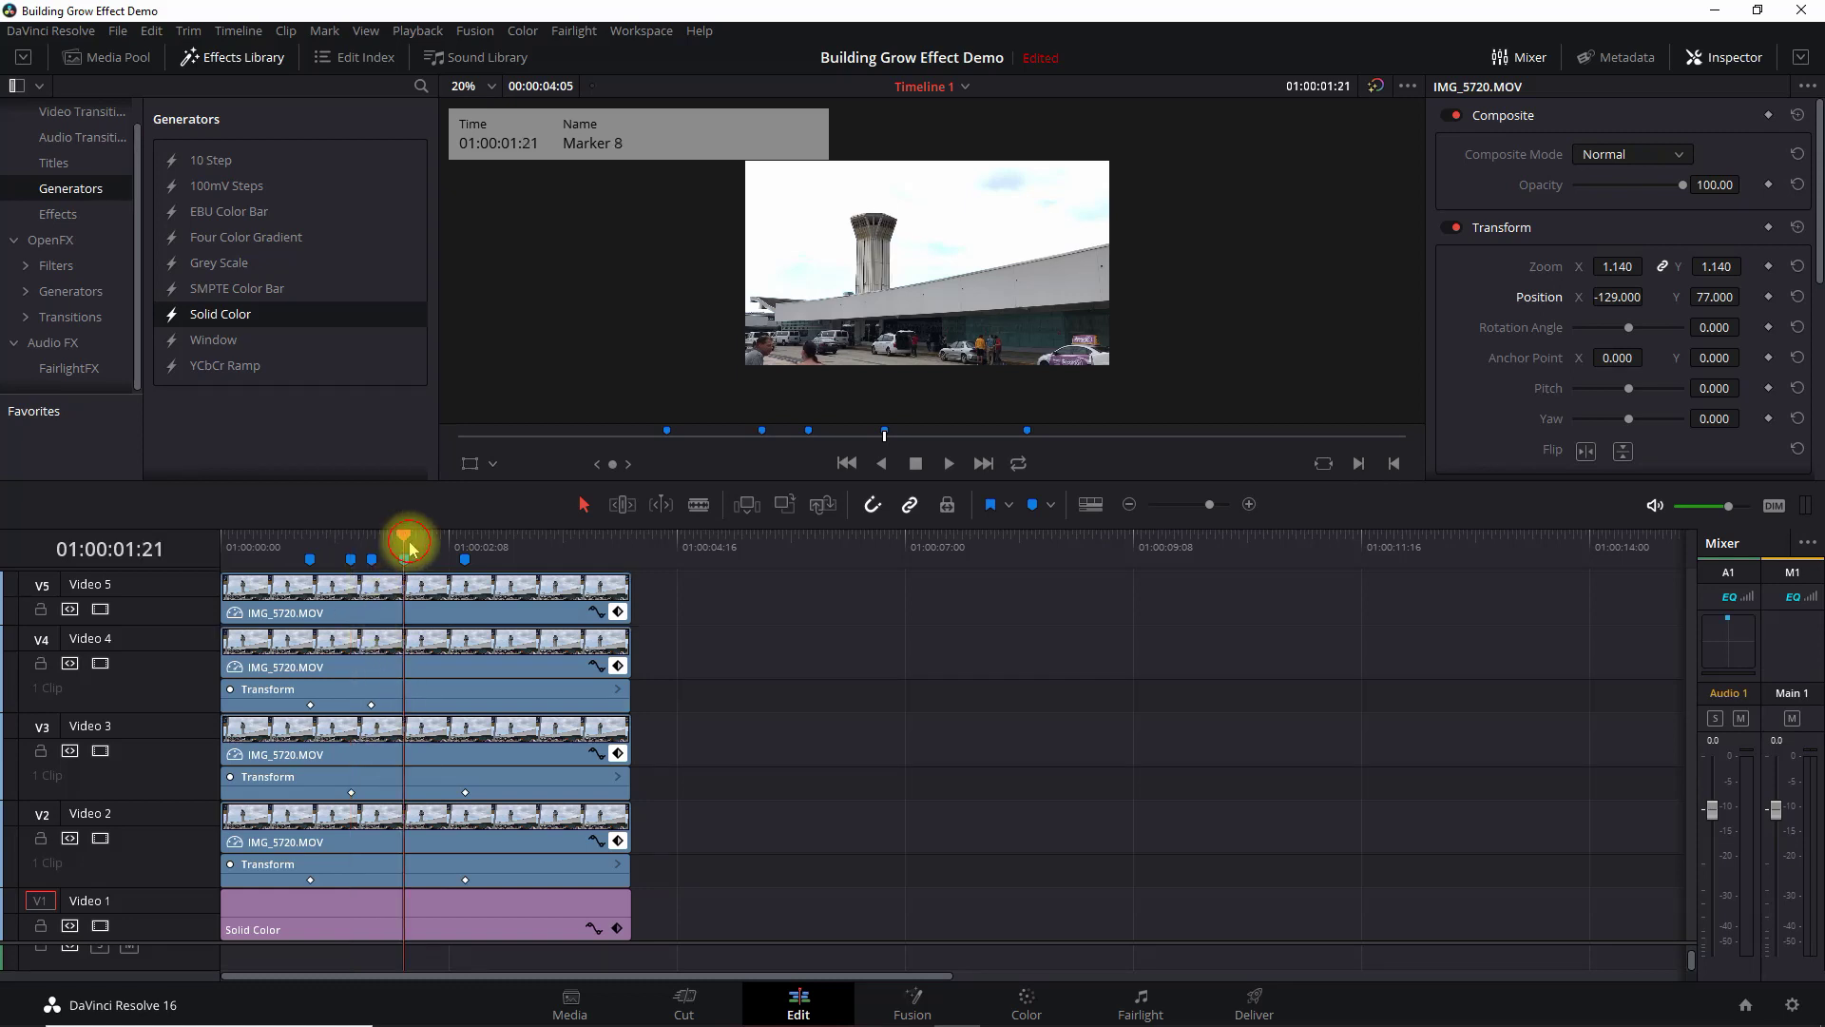
left_click(480, 810)
left_click_drag(466, 791, 407, 794)
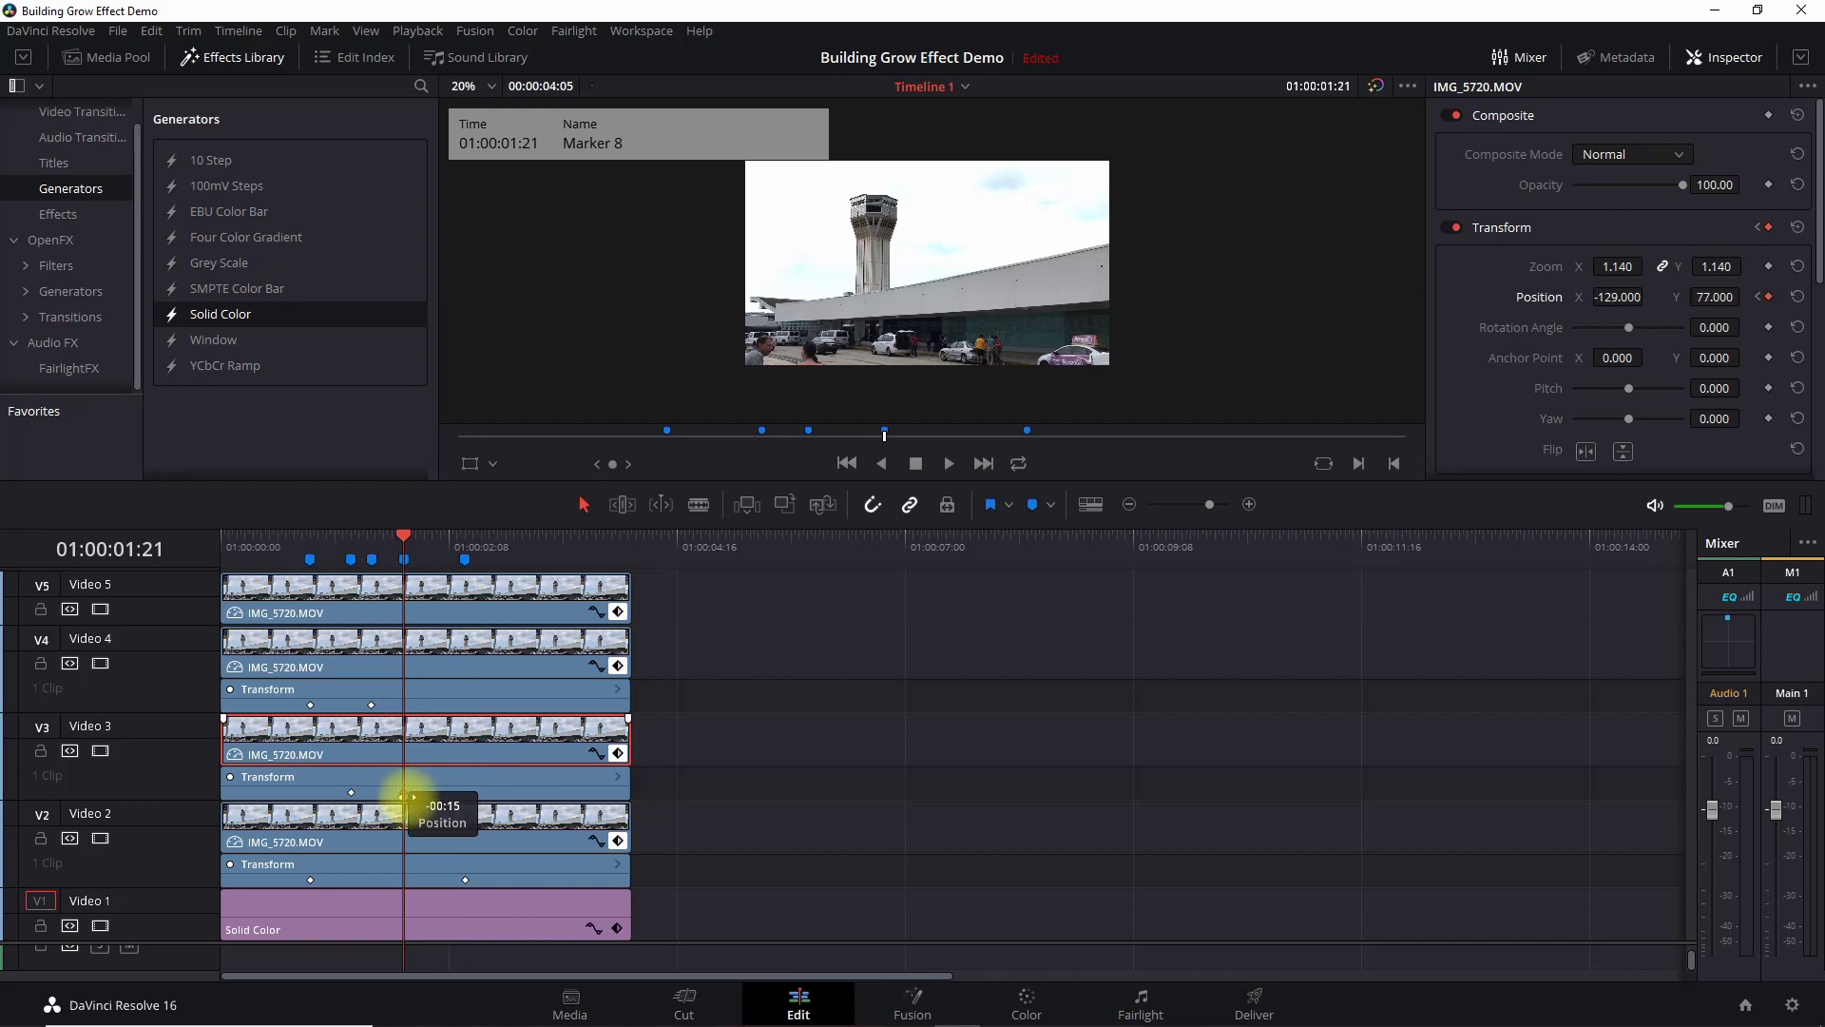
Move Video 2's start keyframe to 01:00:01:21 and replay from the timeline start.
left_click(411, 808)
left_click(310, 879)
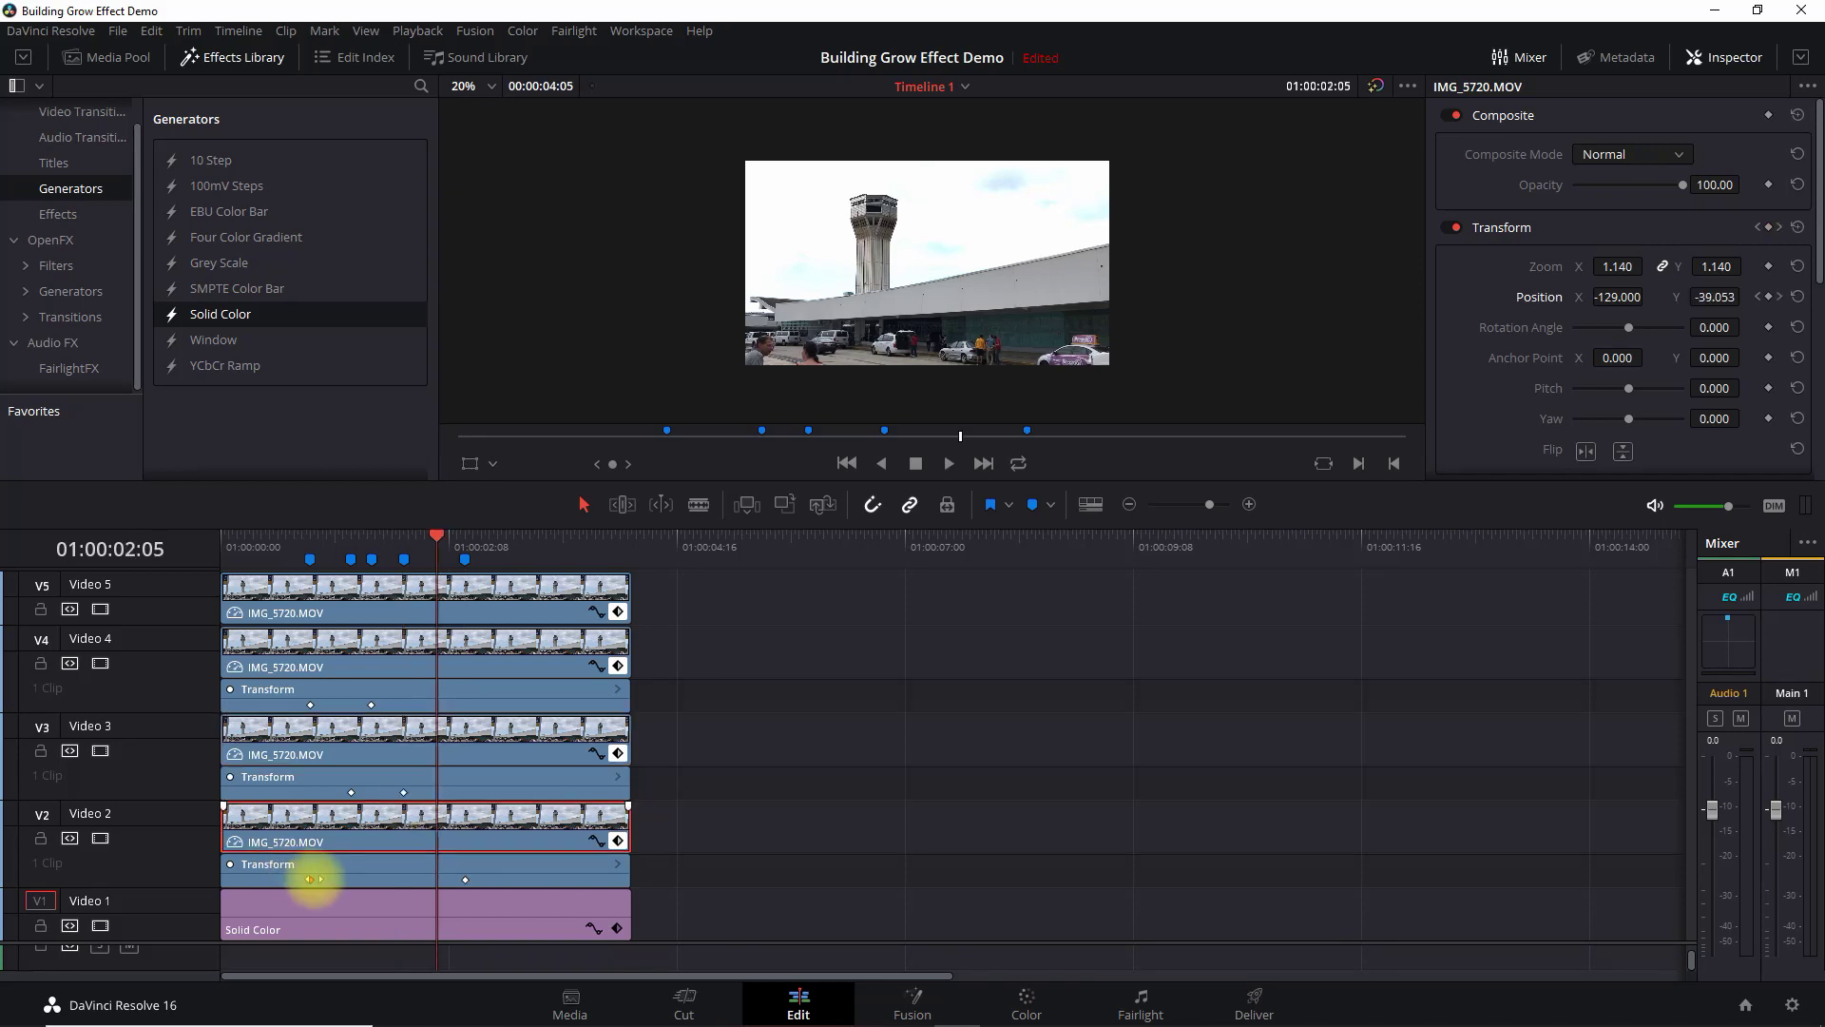
left_click(406, 558)
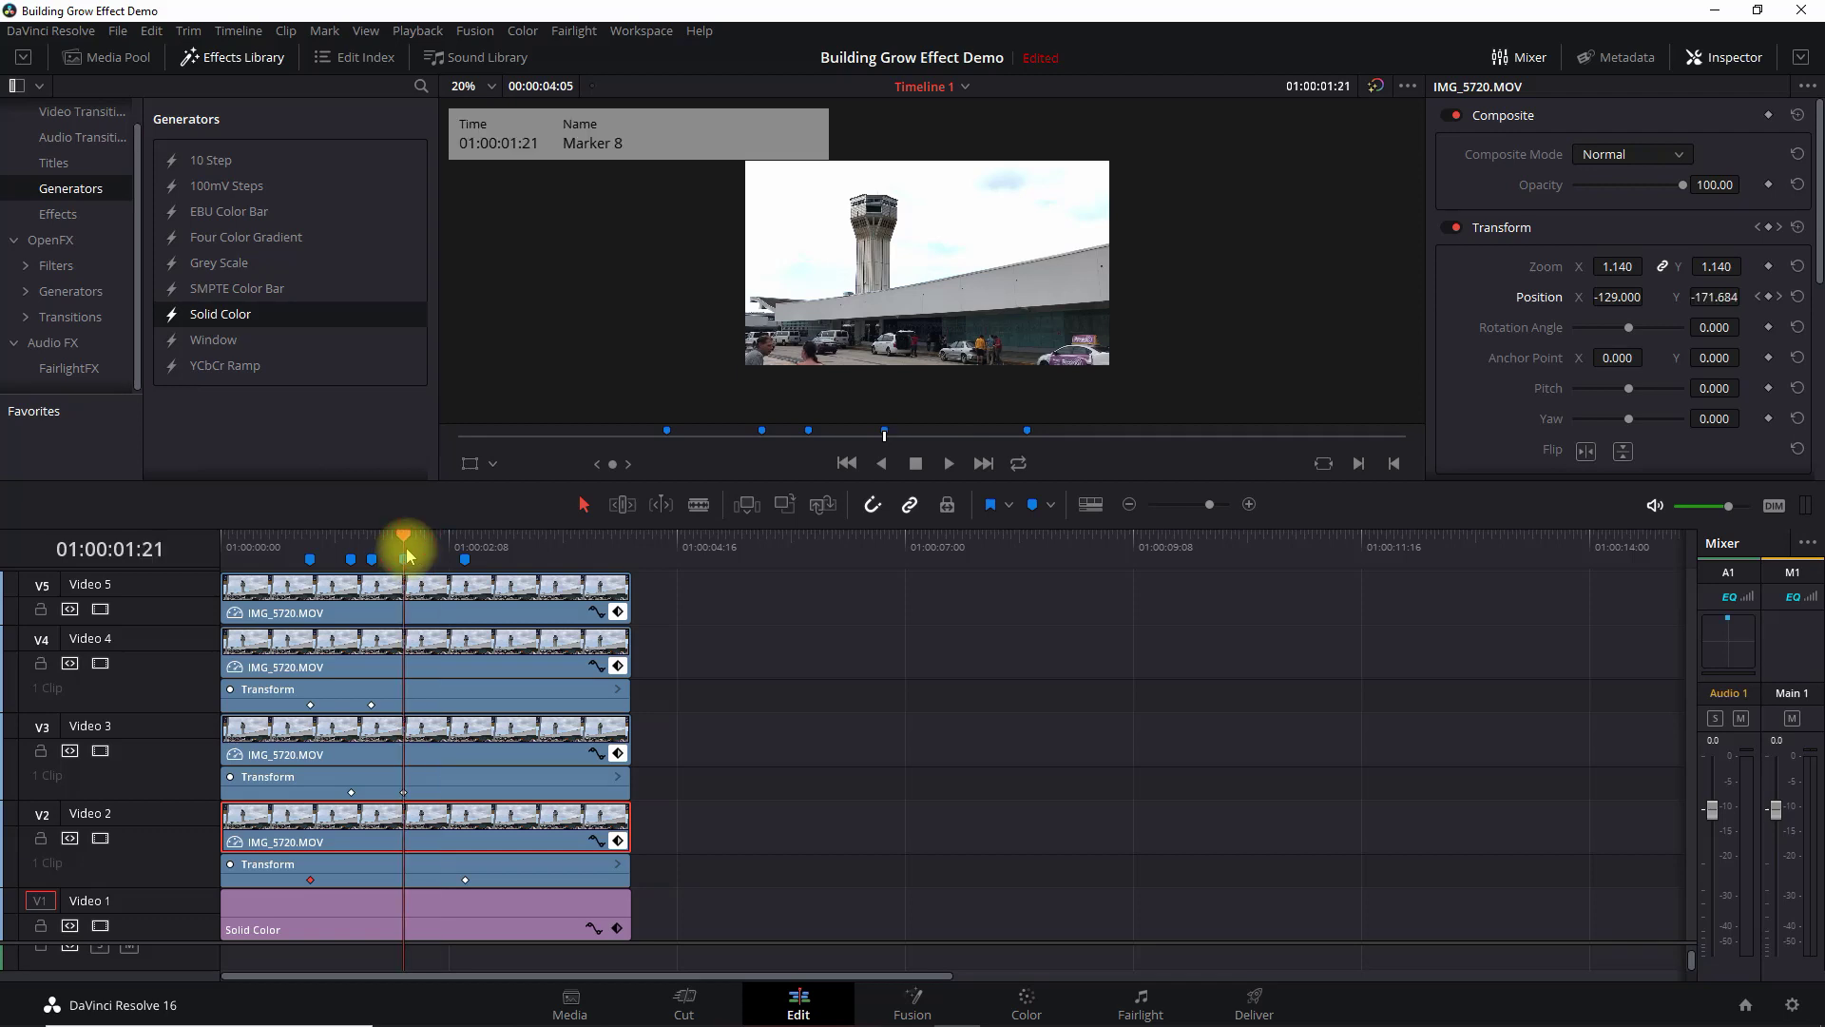
left_click_drag(310, 880, 401, 883)
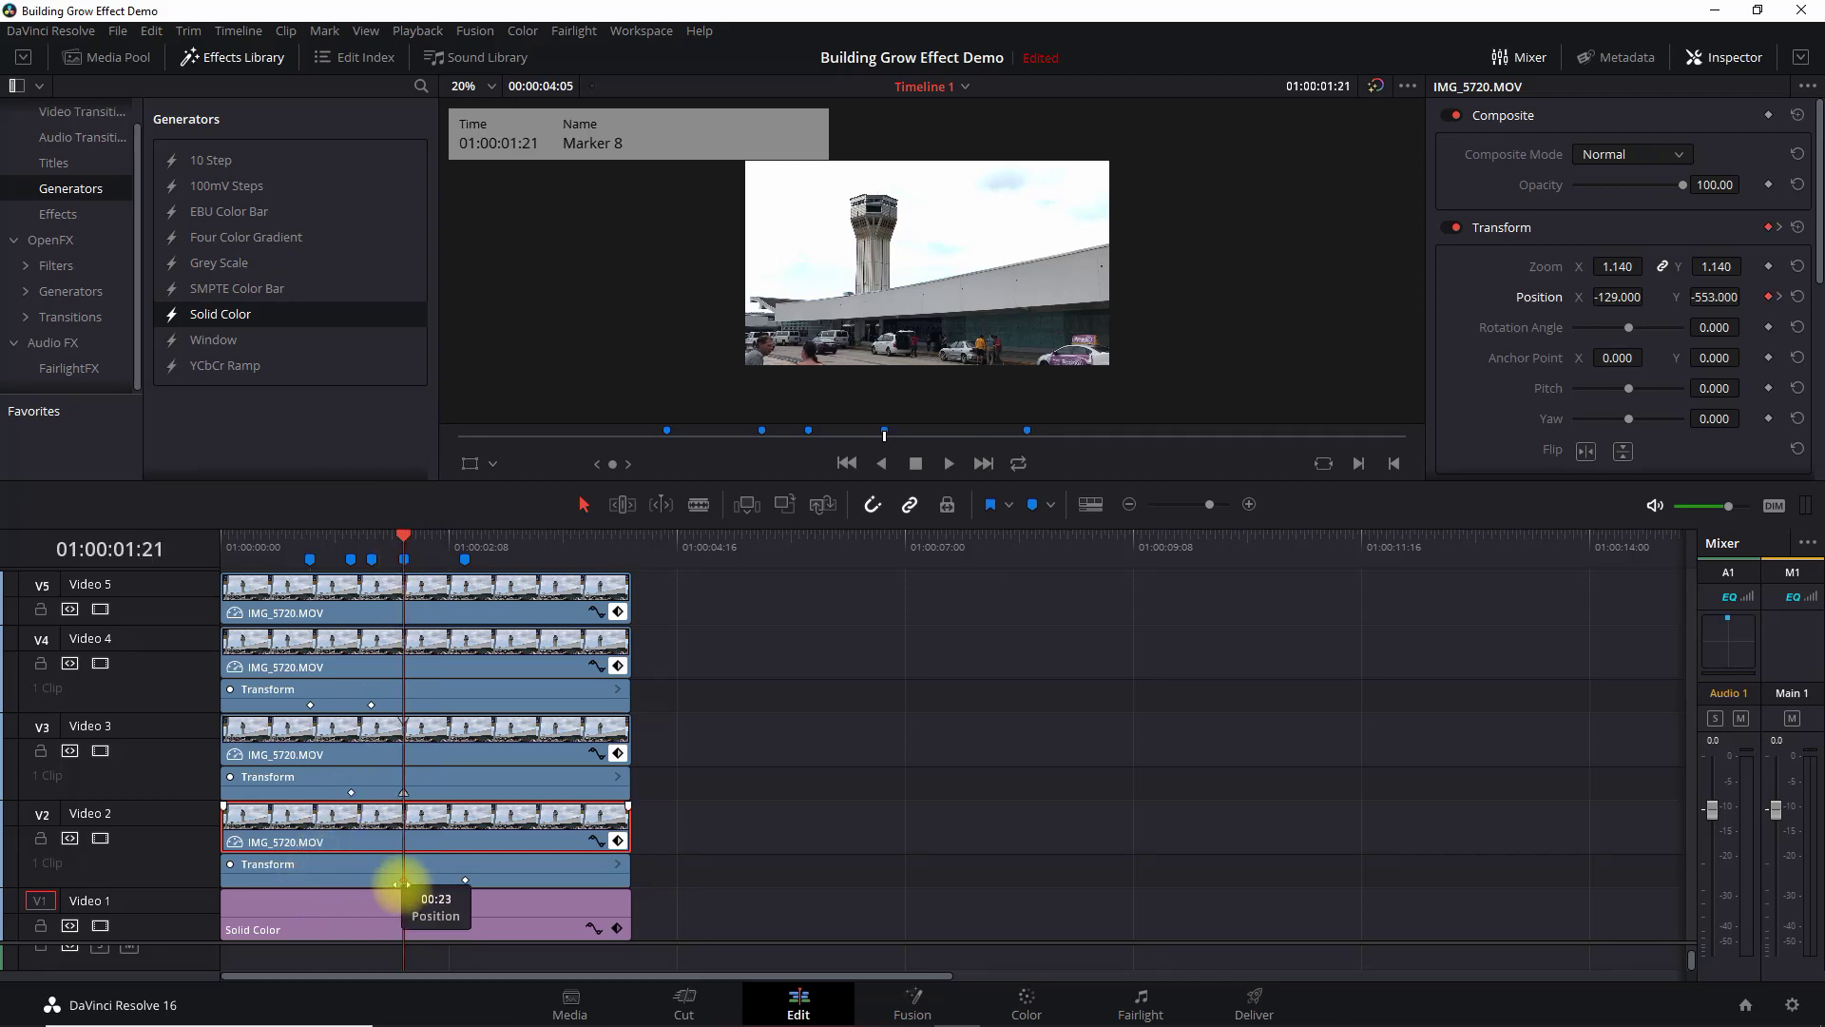
left_click(226, 548)
key("space")
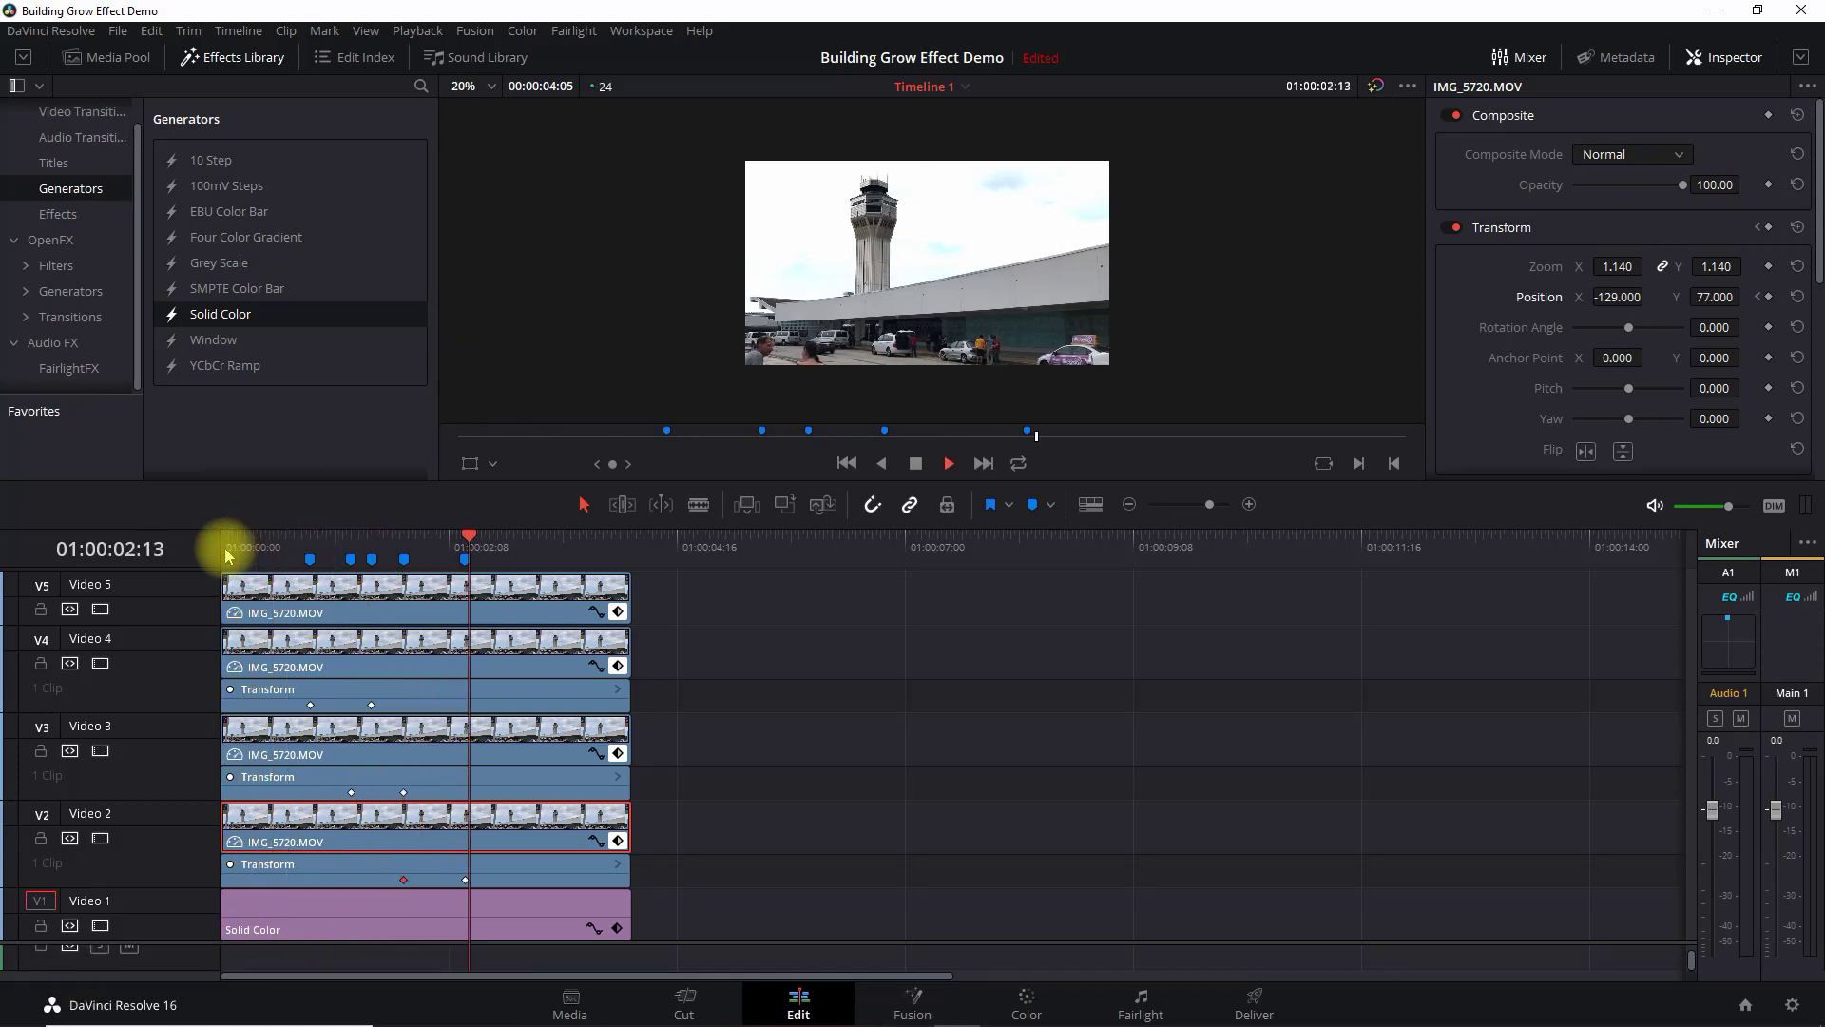
Stop playback and expand Video 2's Transform track to show its Position row keyframes.
key("space")
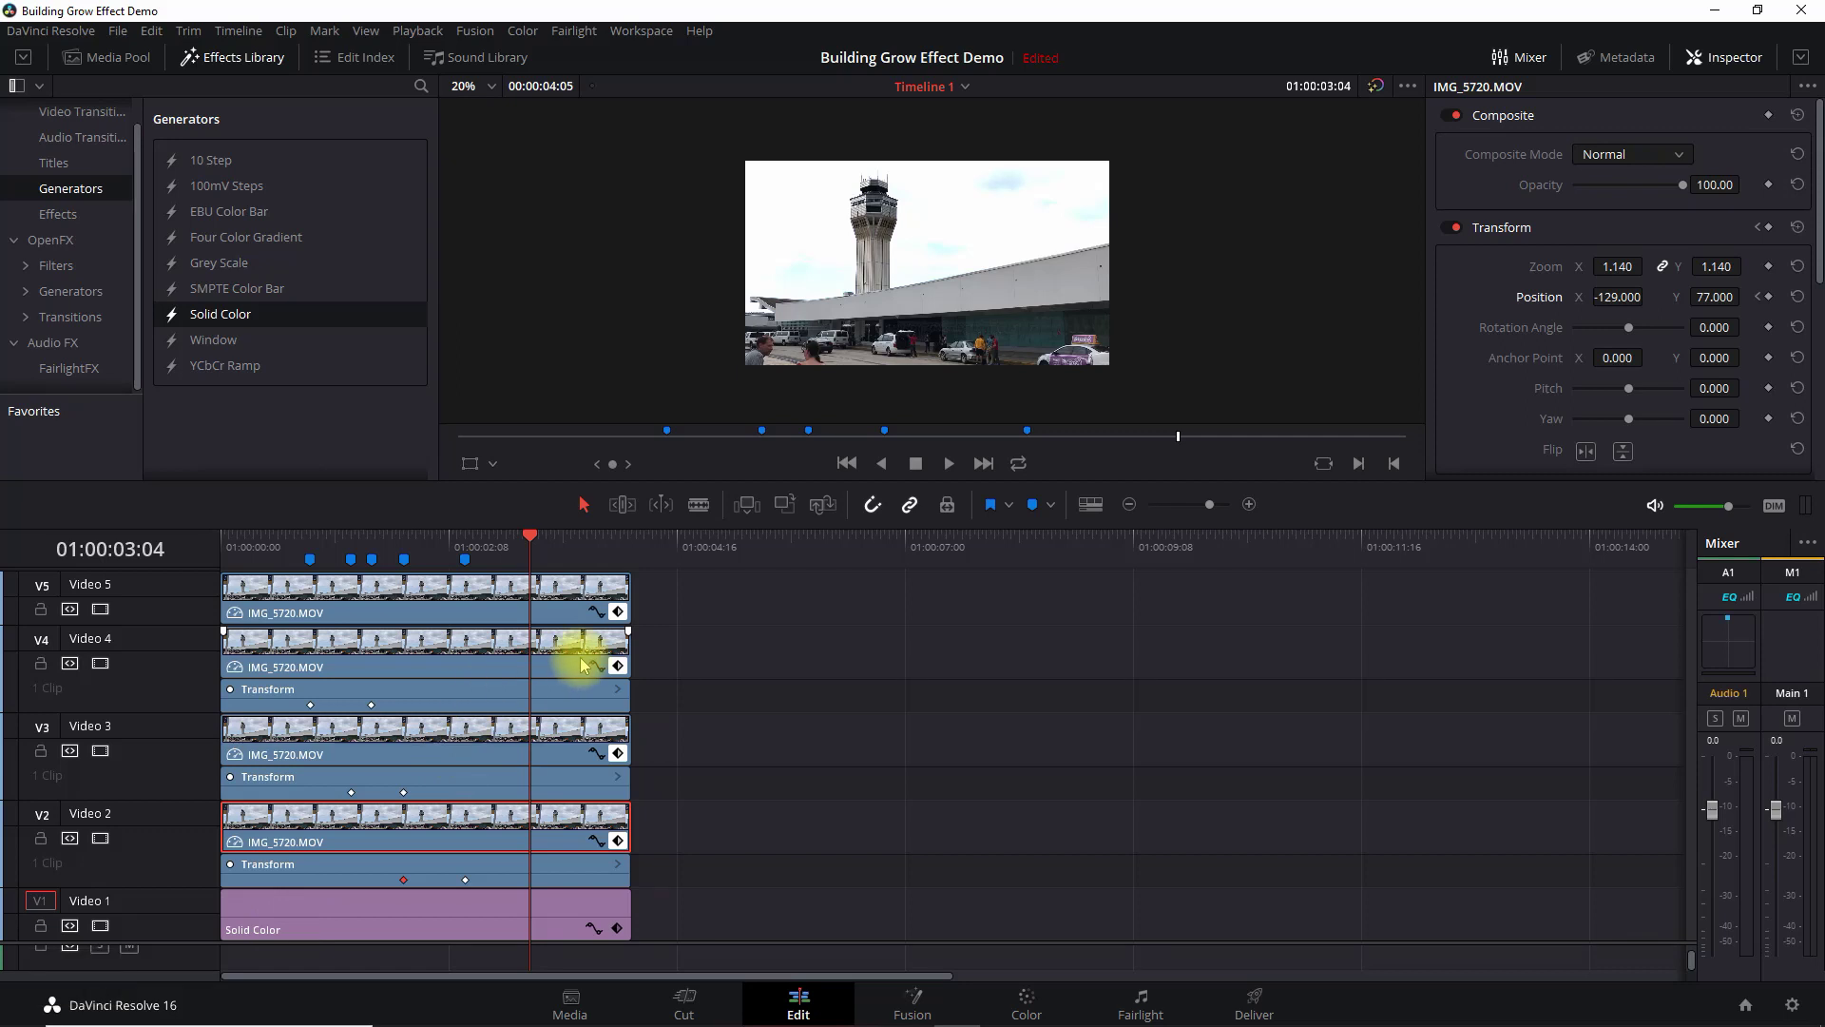
left_click(617, 865)
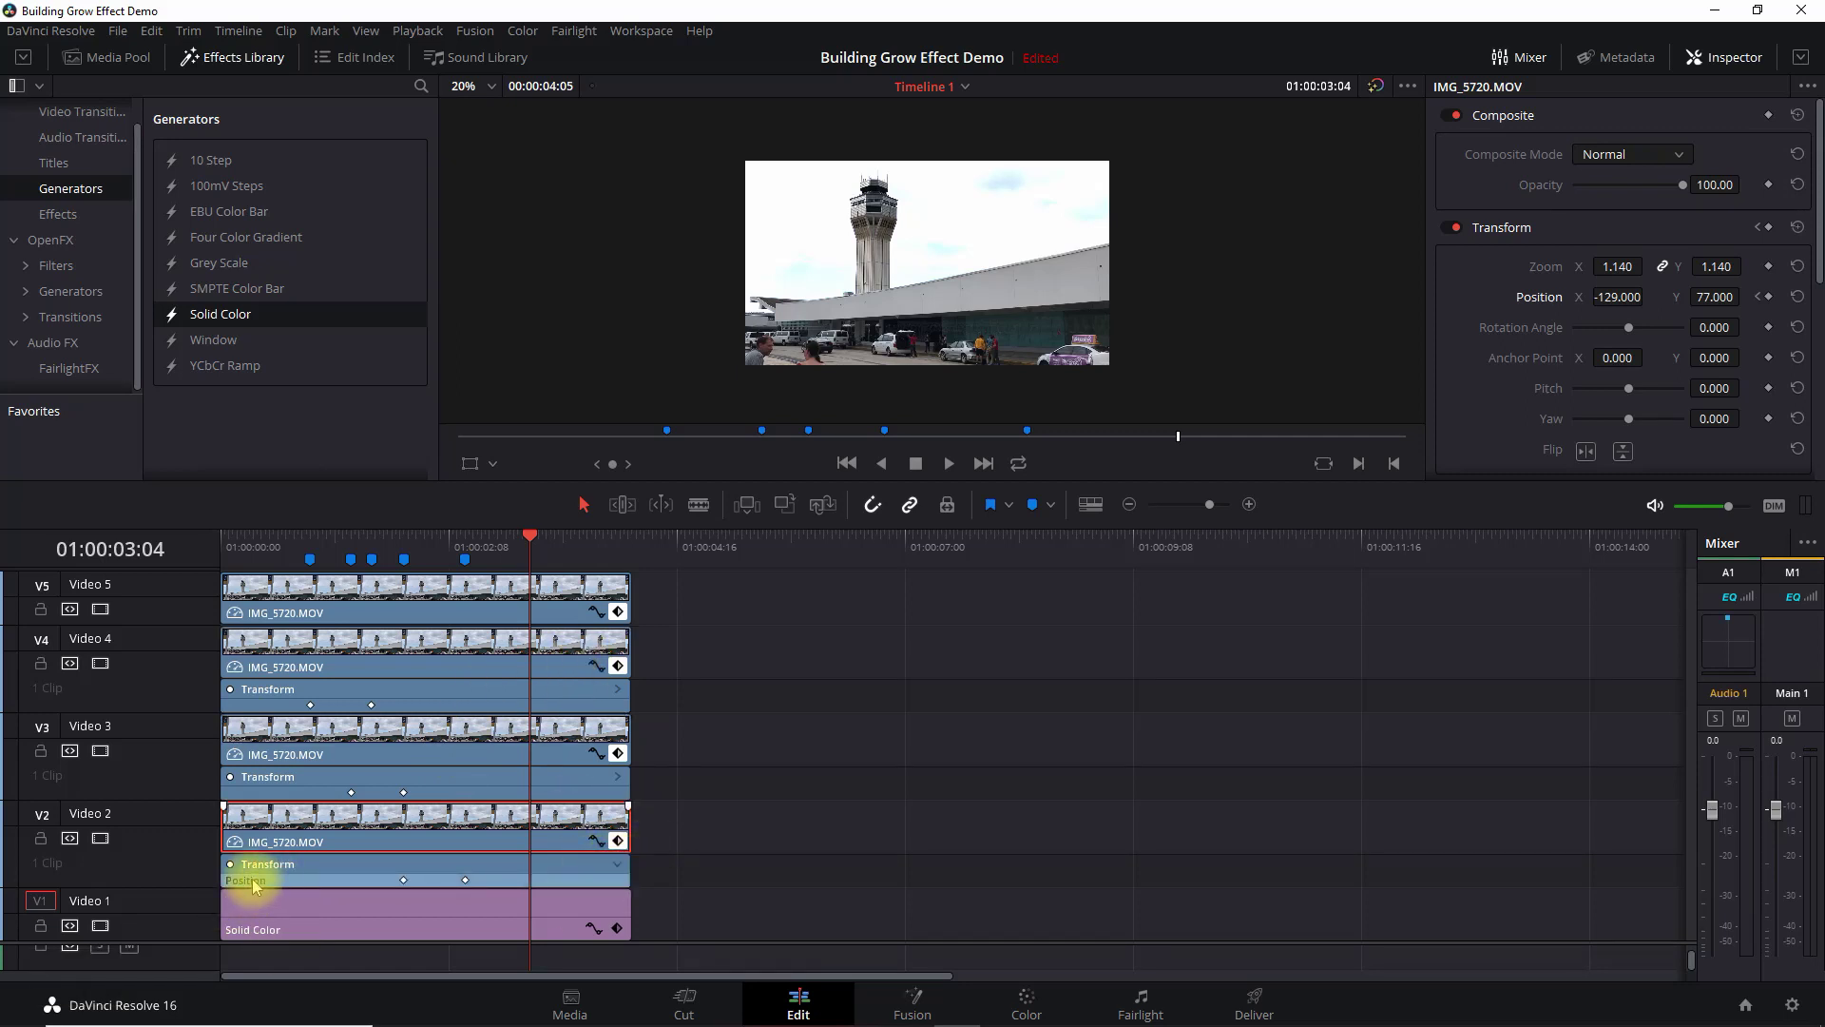
left_click(596, 840)
mouse_move(407, 856)
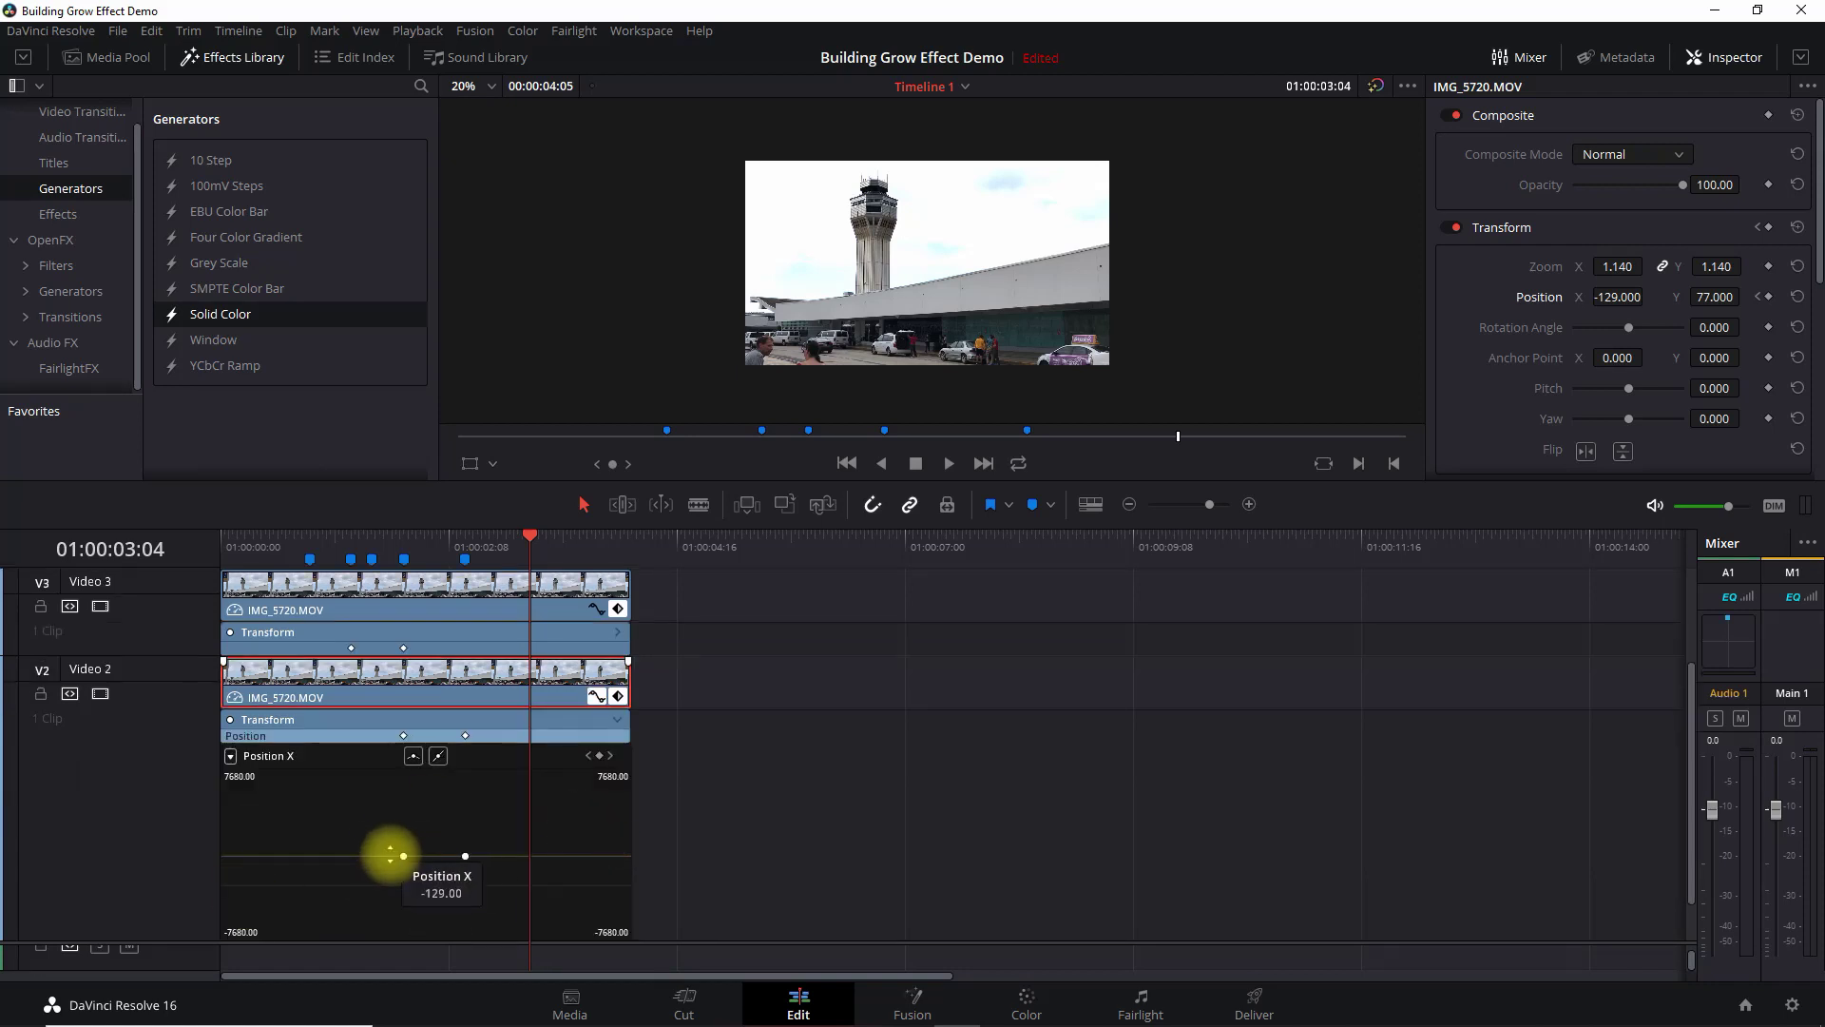
left_click(405, 855)
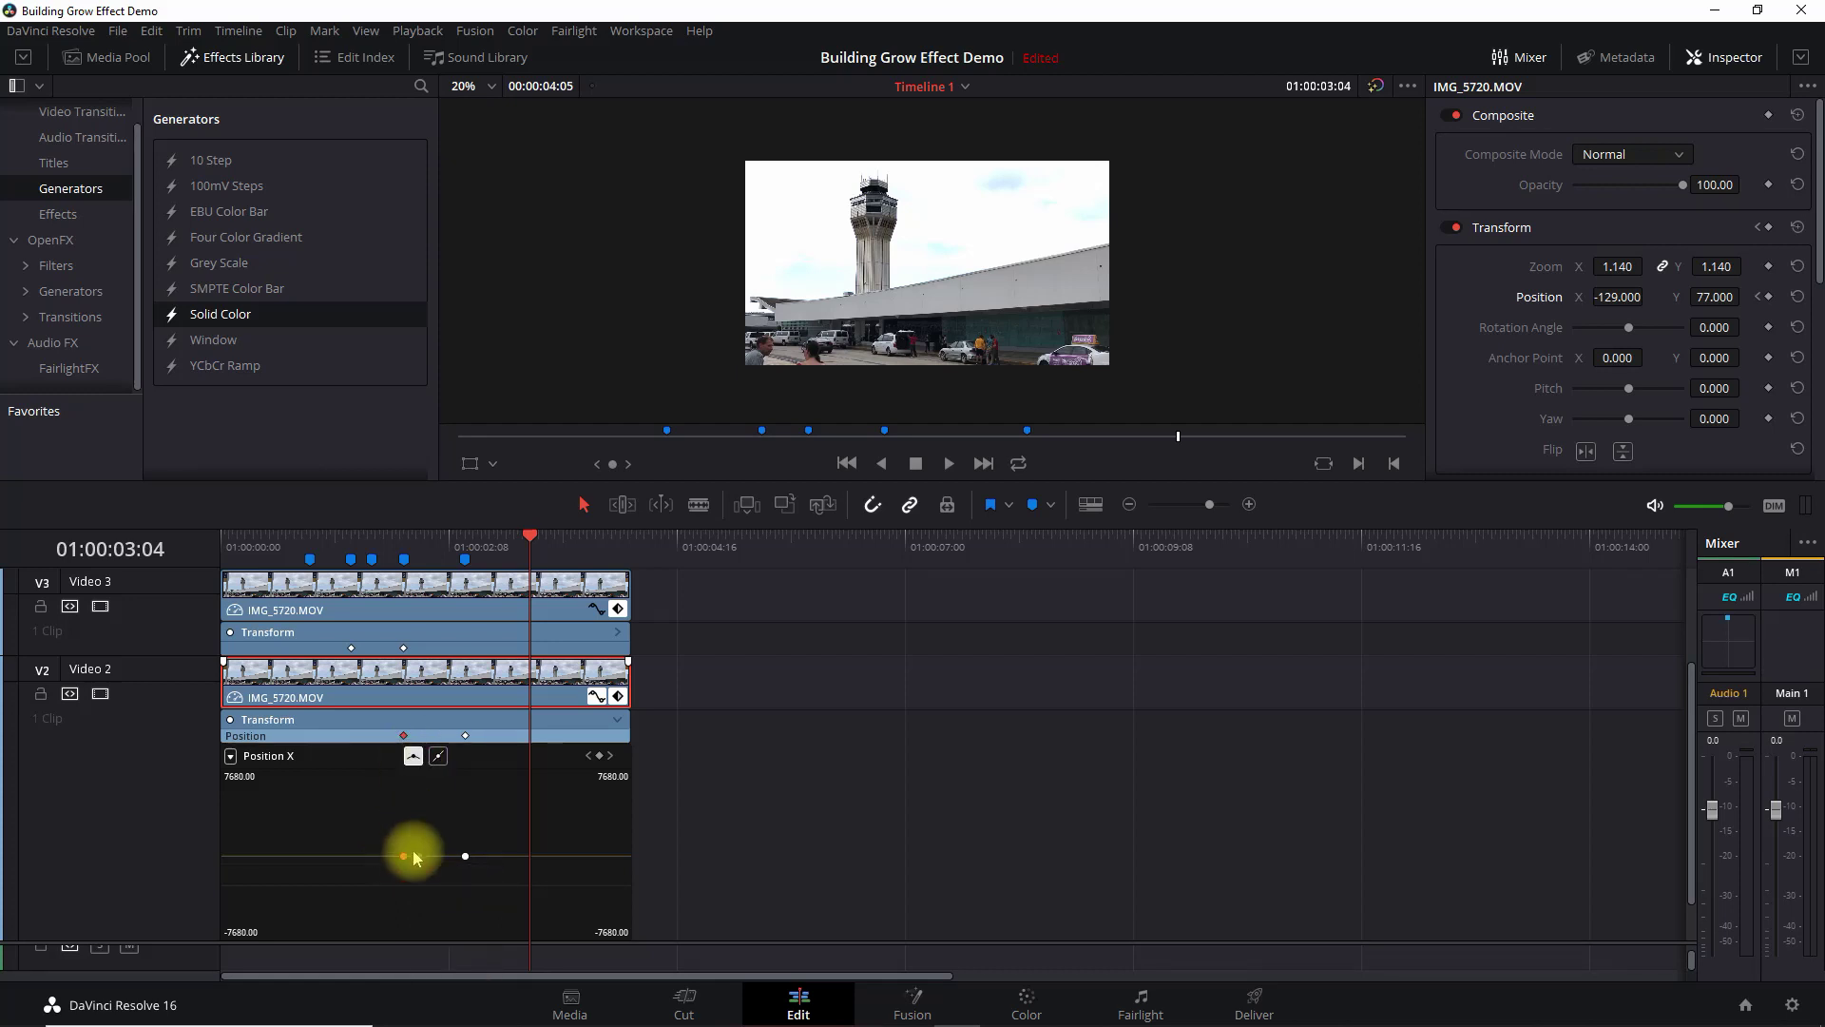
left_click_drag(420, 854, 427, 858)
left_click(413, 756)
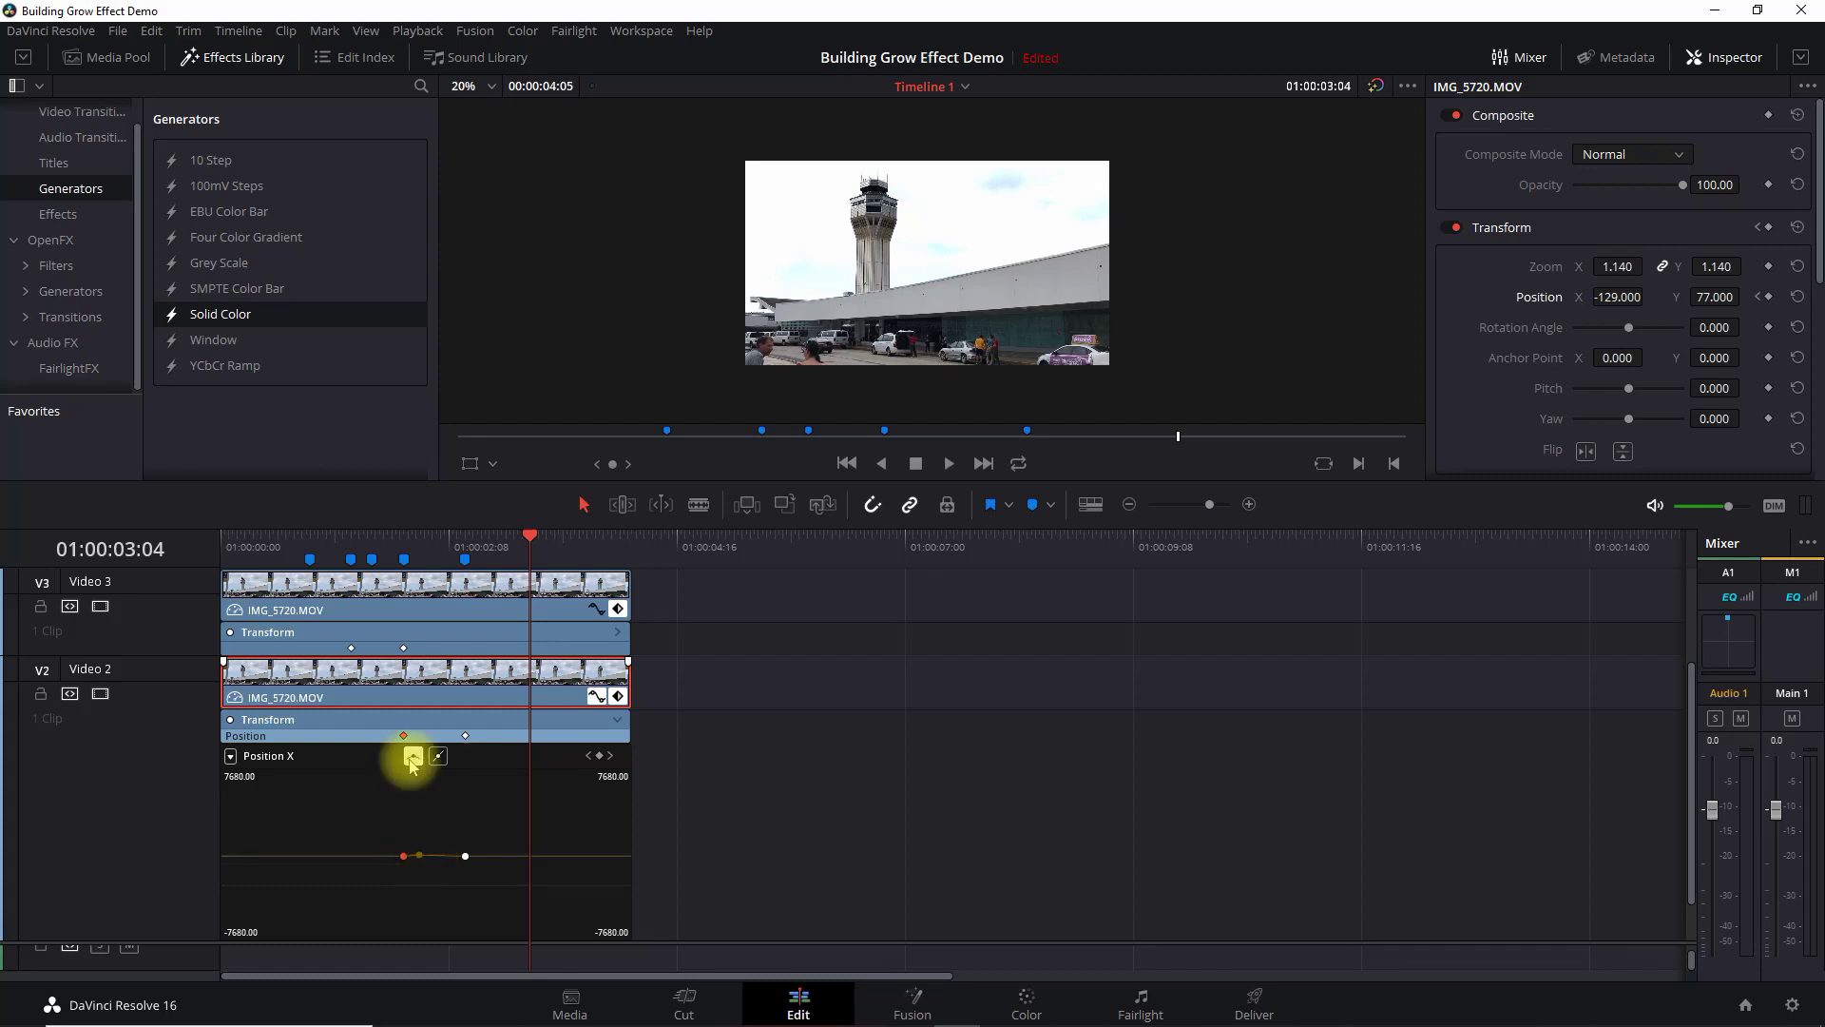
key("ctrl+z")
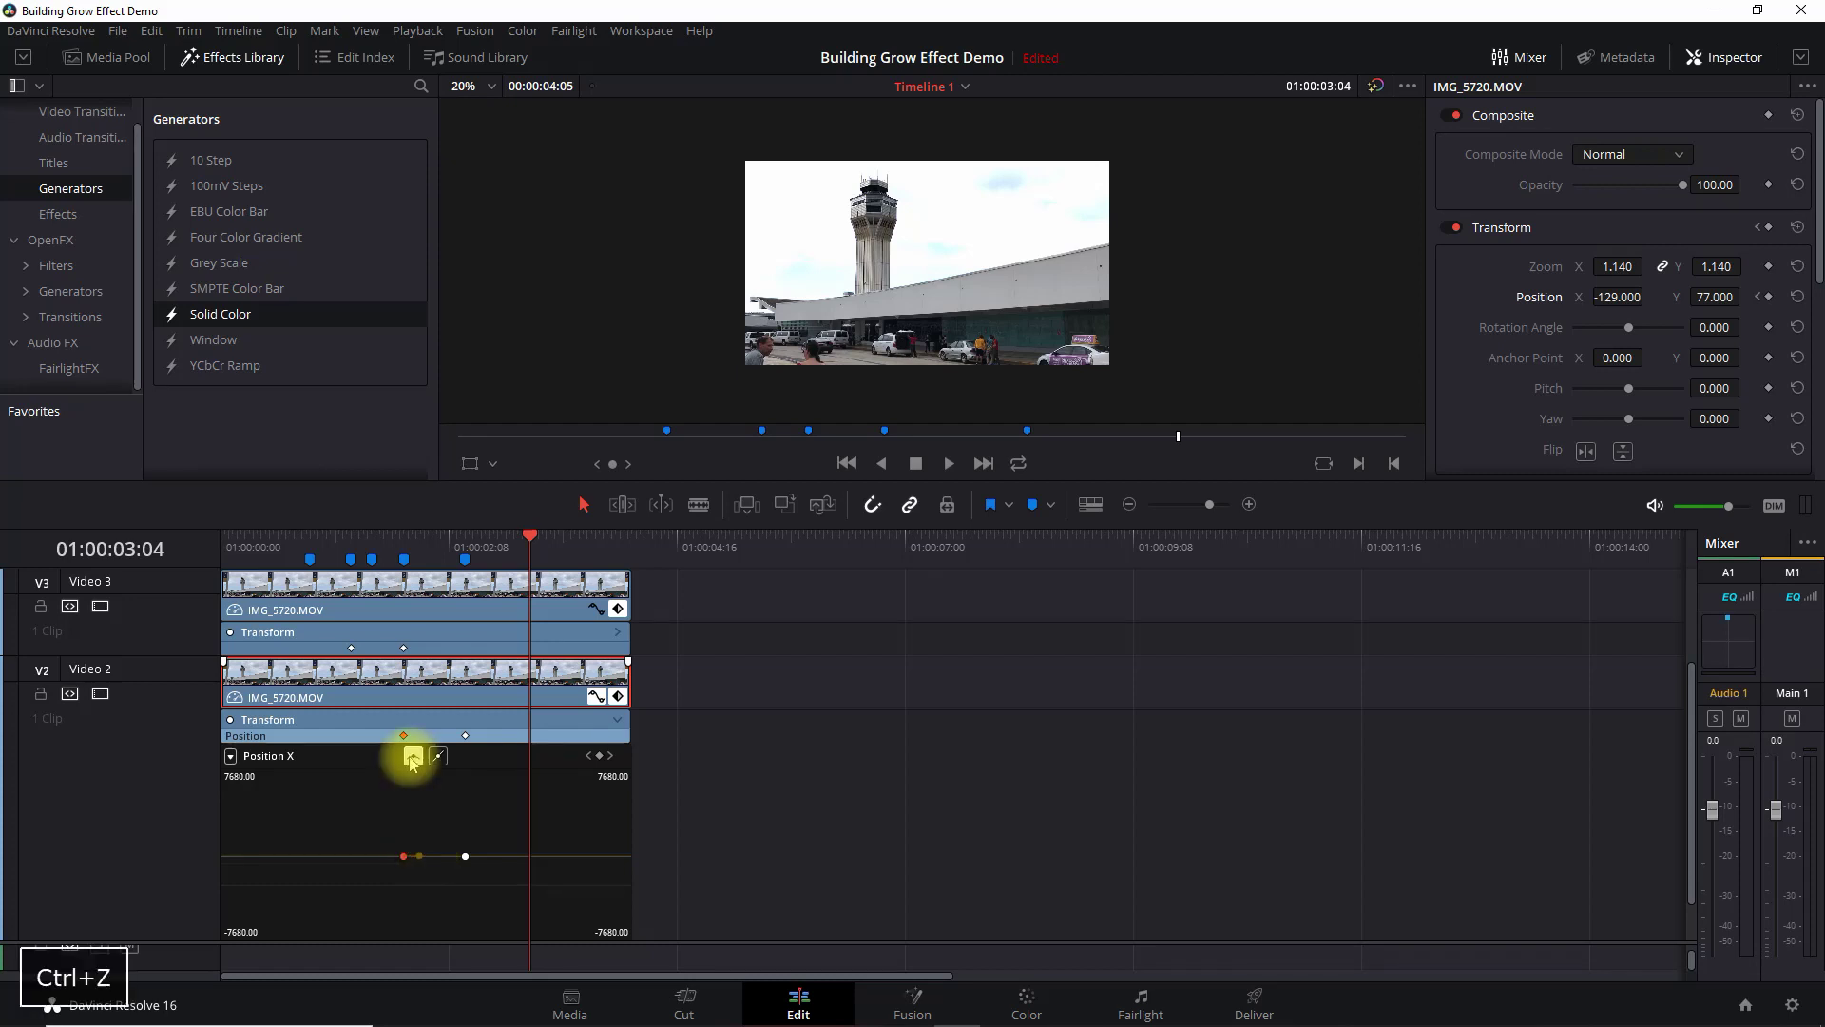
left_click(625, 763)
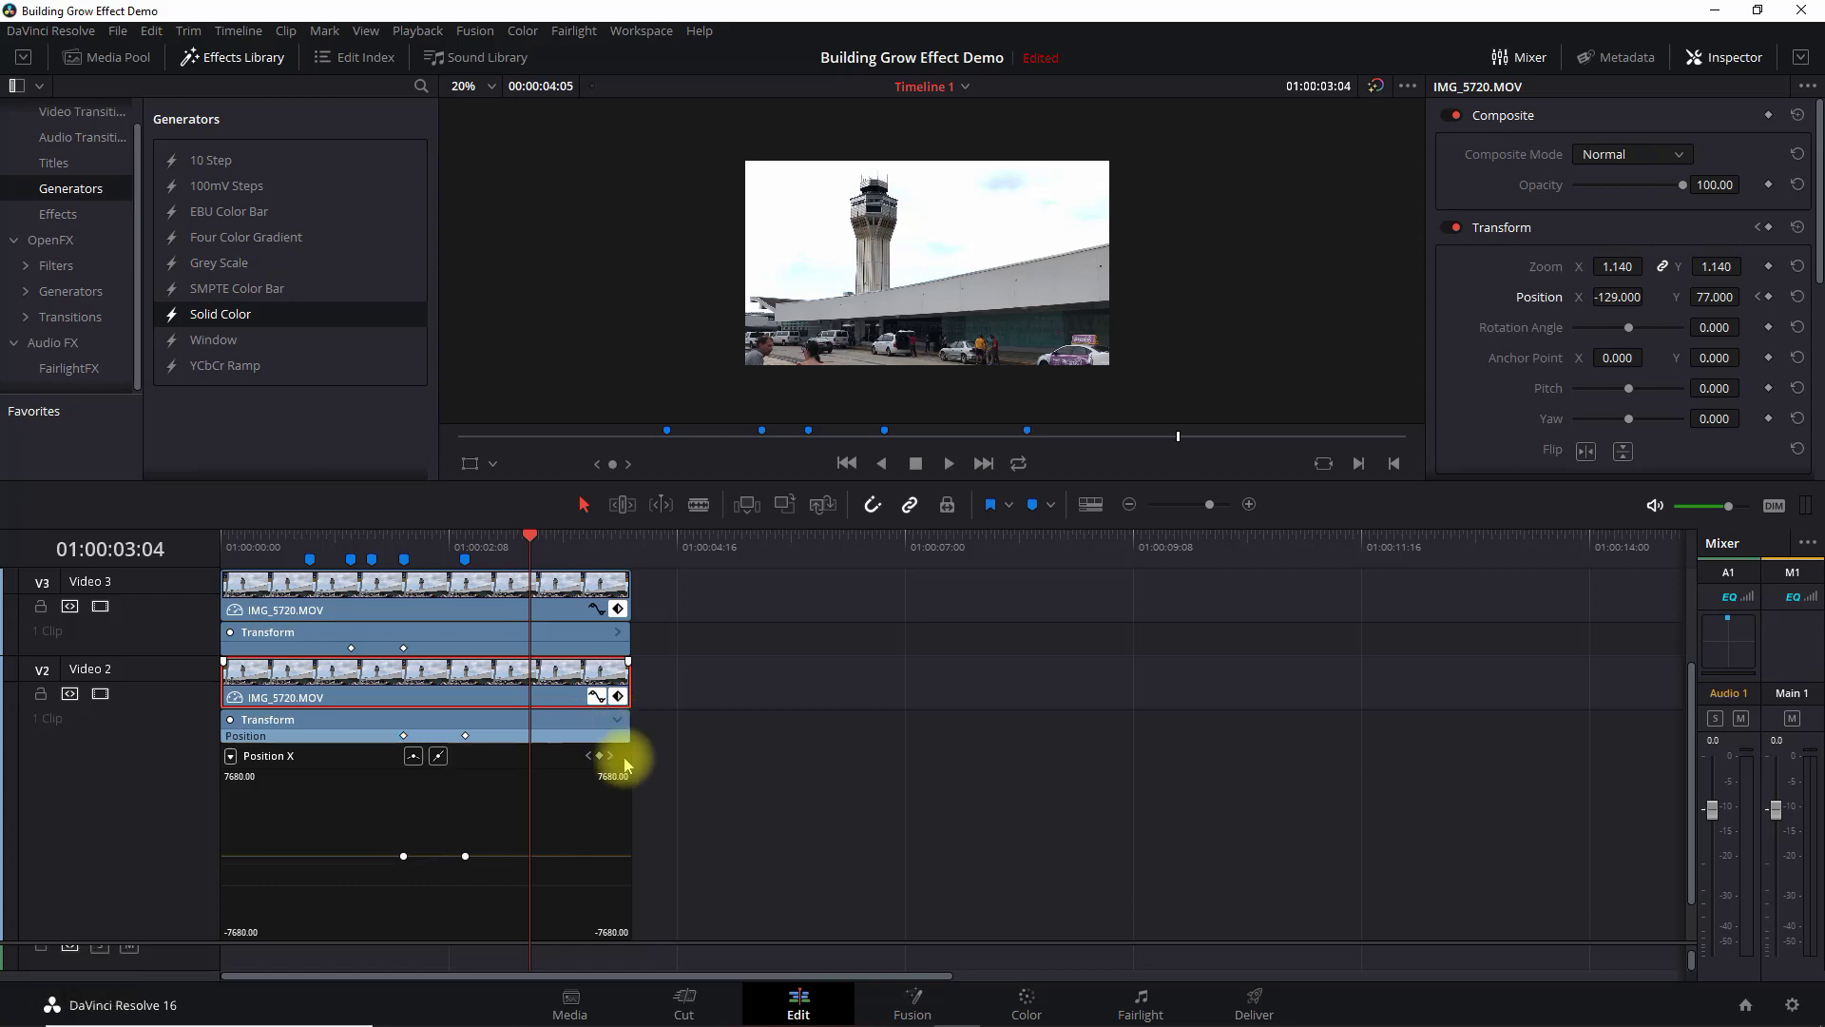
left_click(595, 699)
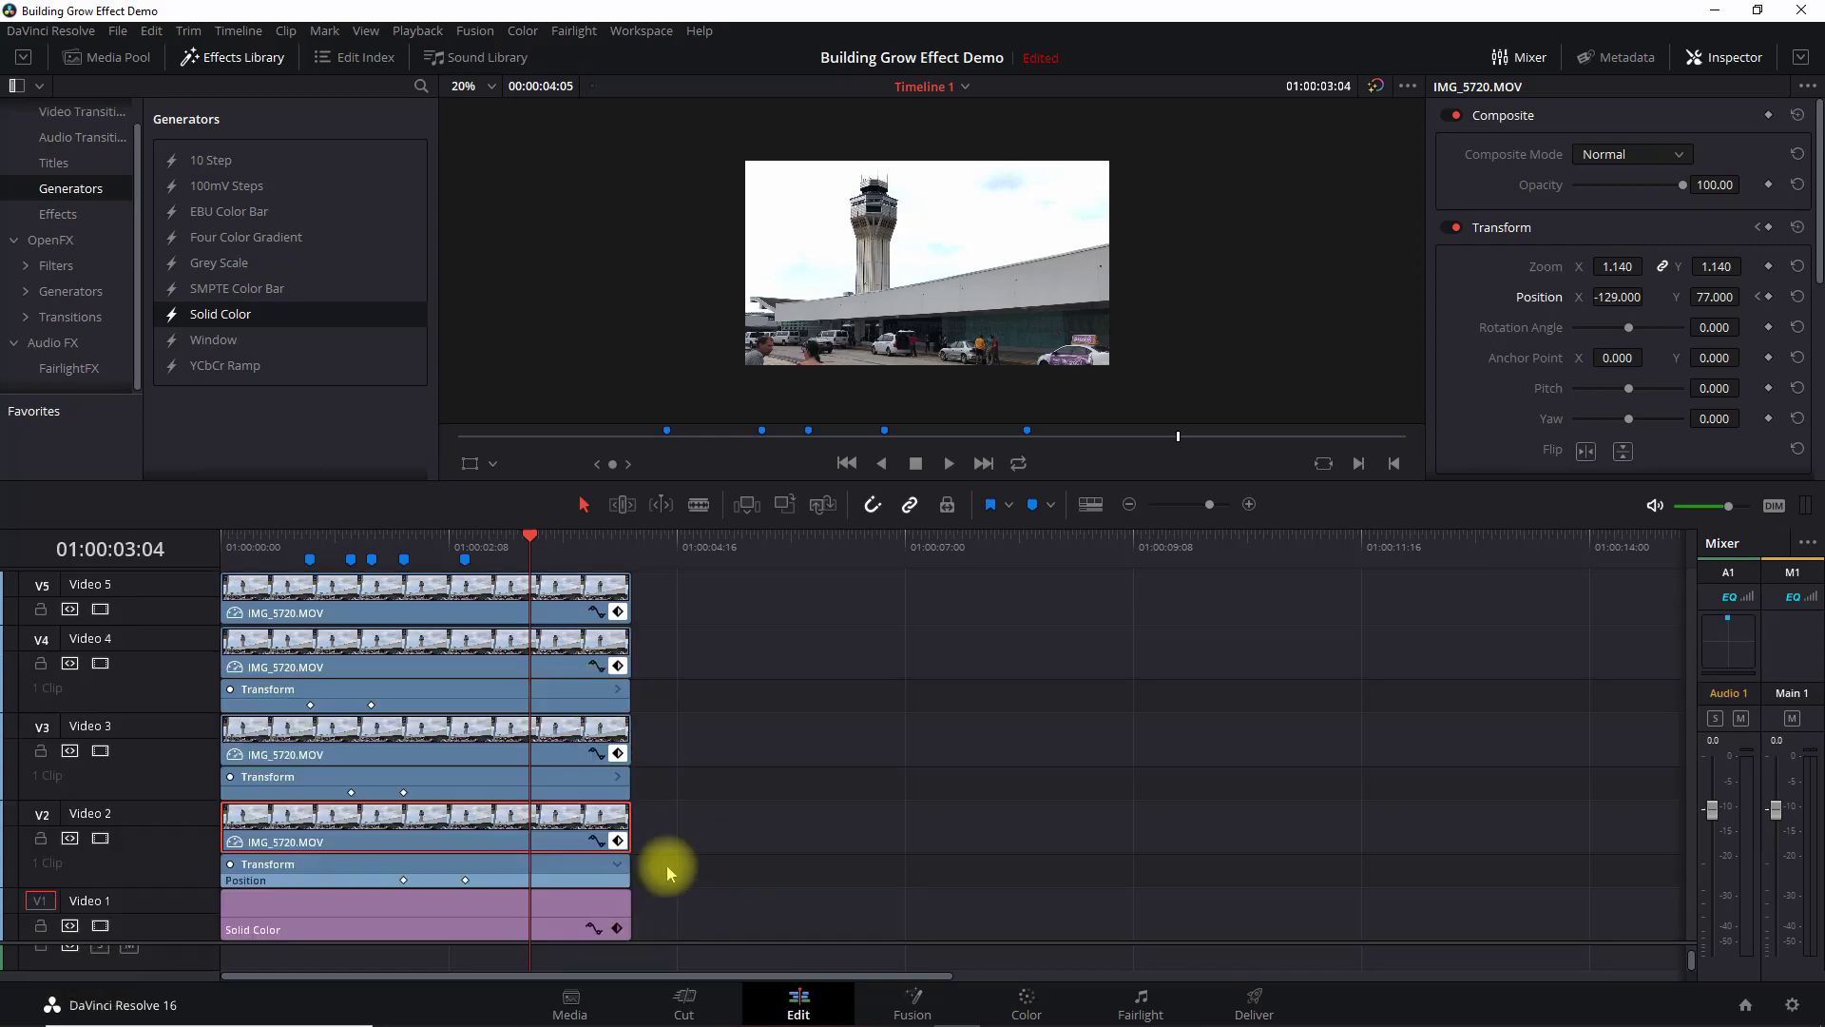